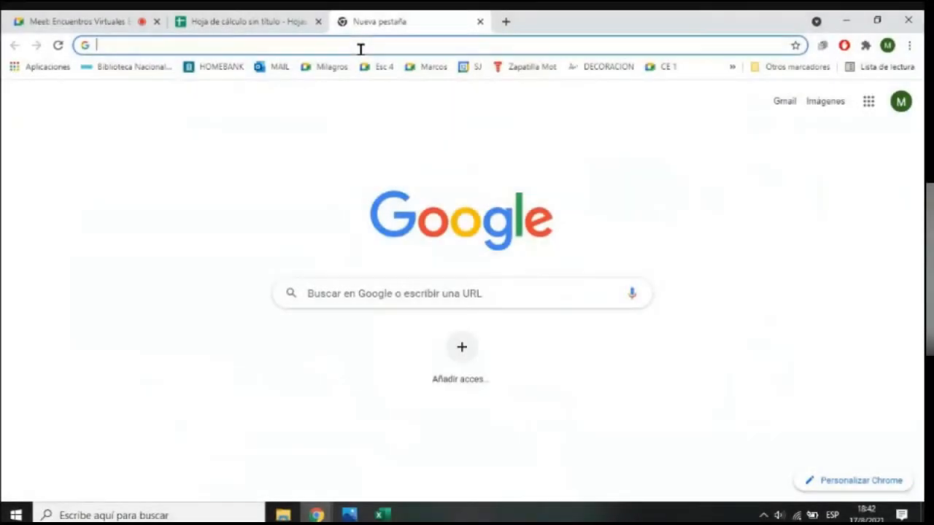
- Search the web for "planilla de calculo" and open Google's result for creating and editing spreadsheets online
type("planilla")
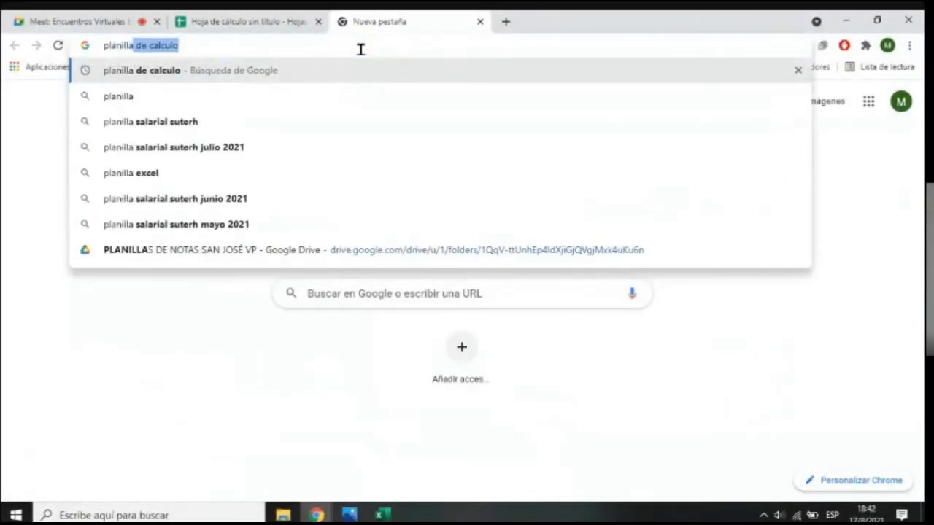
key("Return")
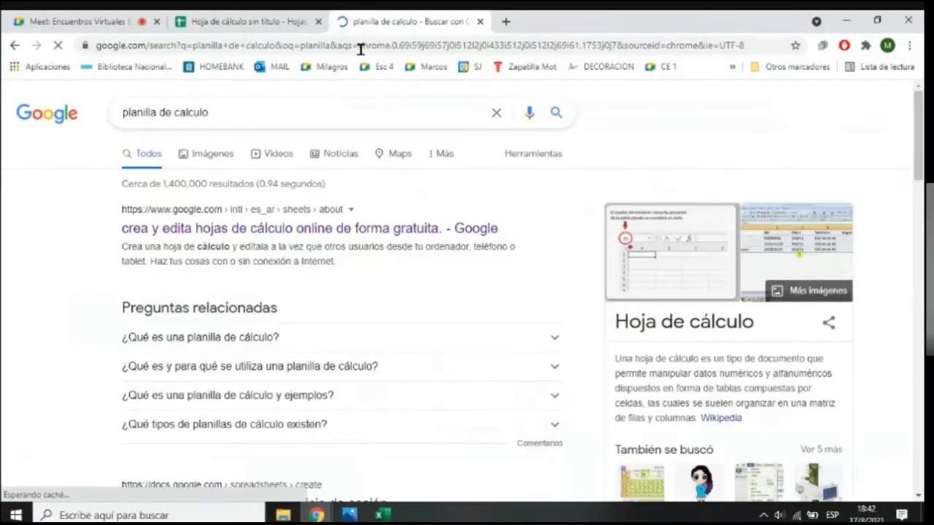
left_click(287, 230)
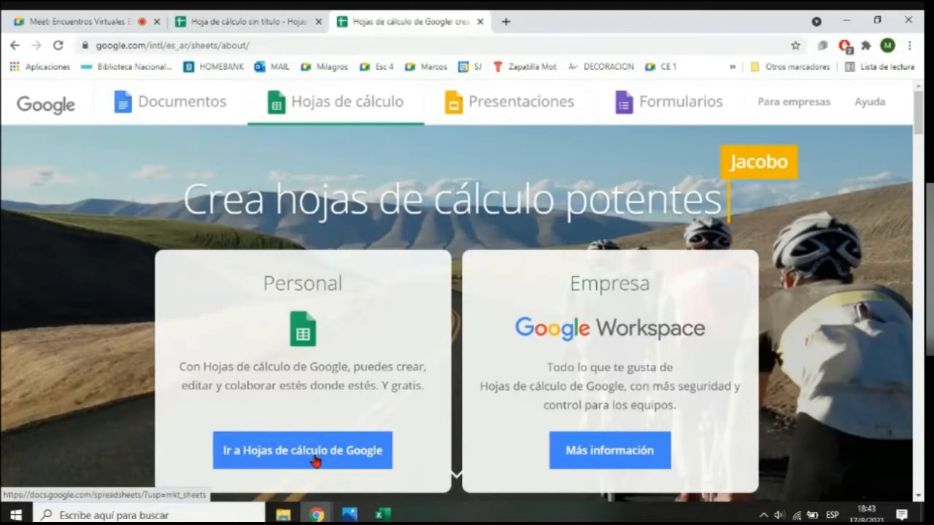
- Switch to Excel to view its empty workbook, then close Excel
mouse_move(379, 515)
left_click(396, 455)
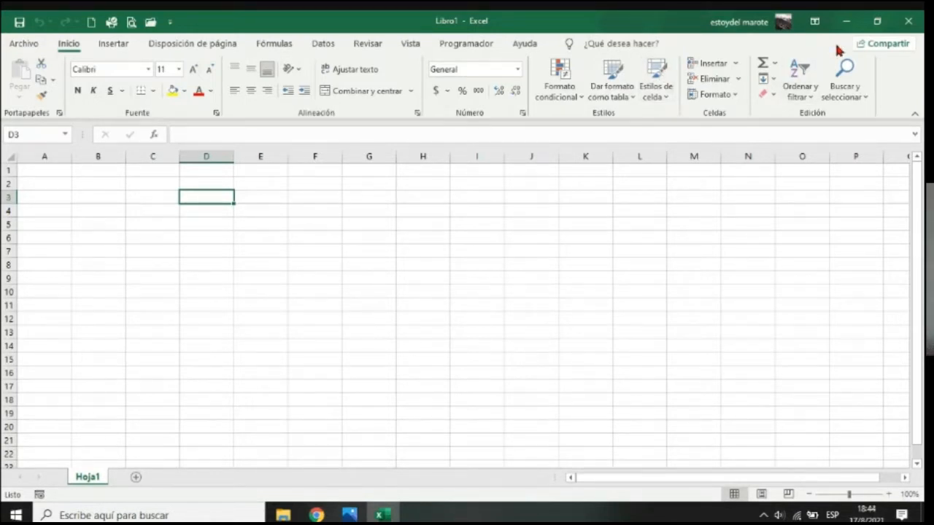
left_click(908, 22)
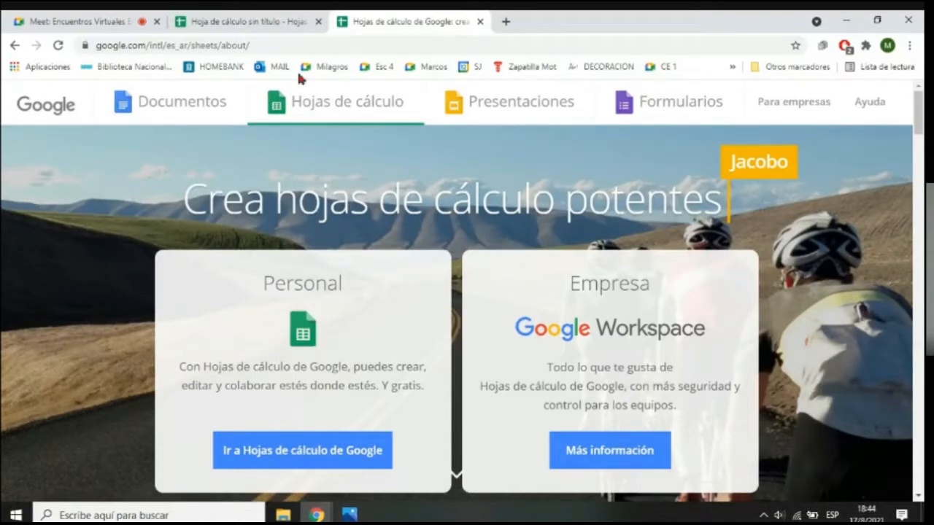
- Reach Google Sheets through a new web search for "planilla de calculo" and create a blank spreadsheet
left_click(227, 44)
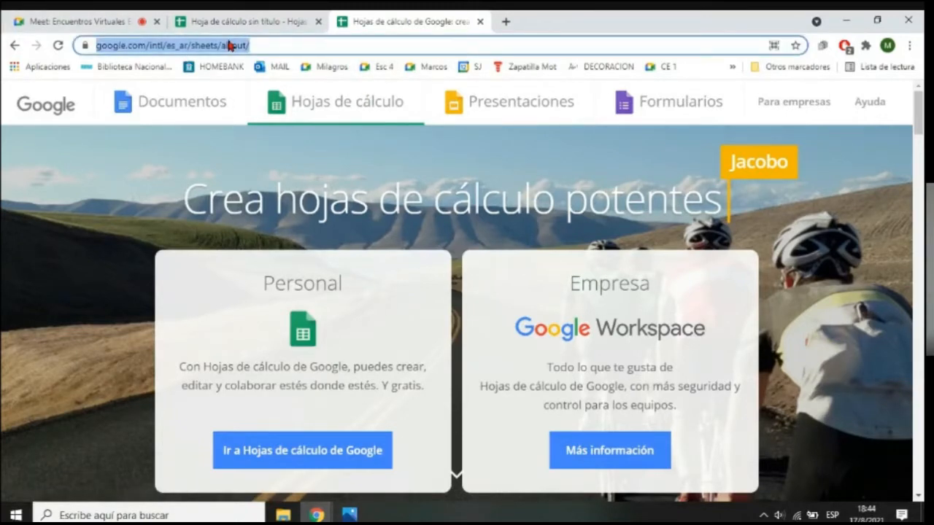
type("planilla de calculo")
key("Return")
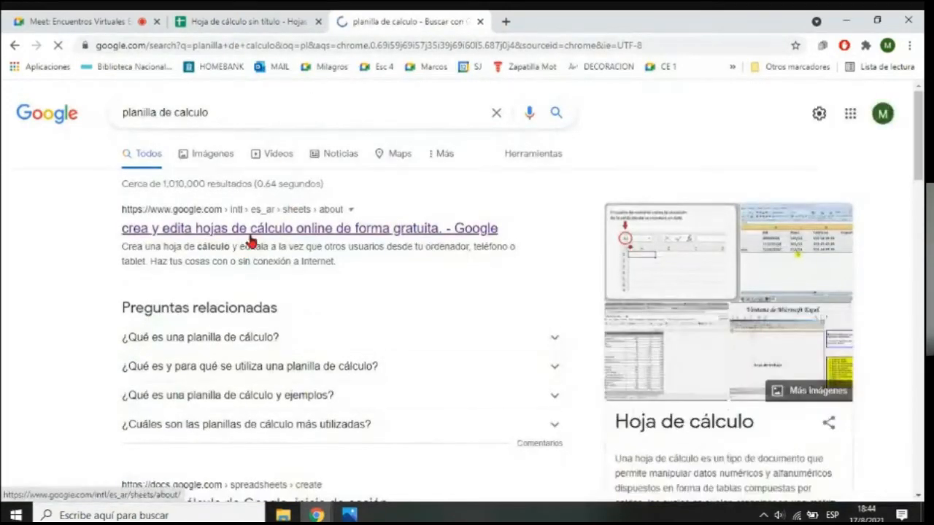
left_click(248, 234)
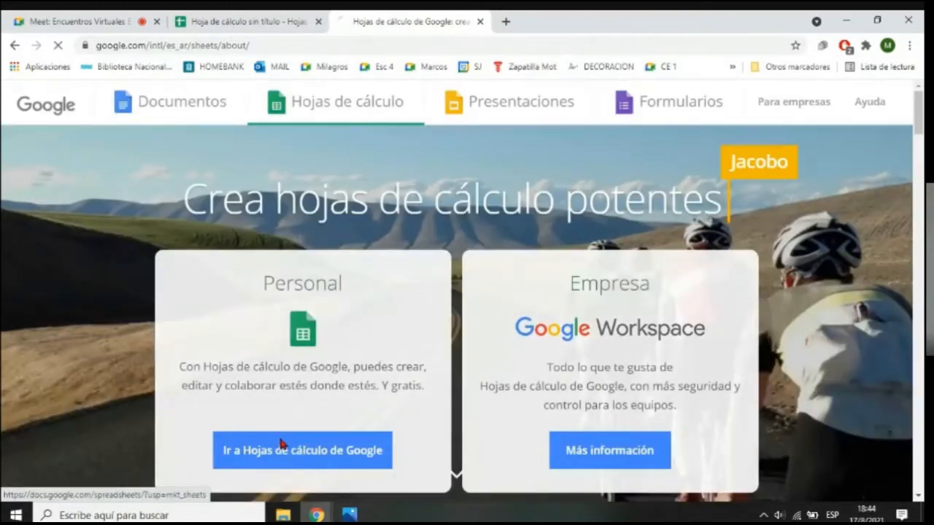
left_click(281, 446)
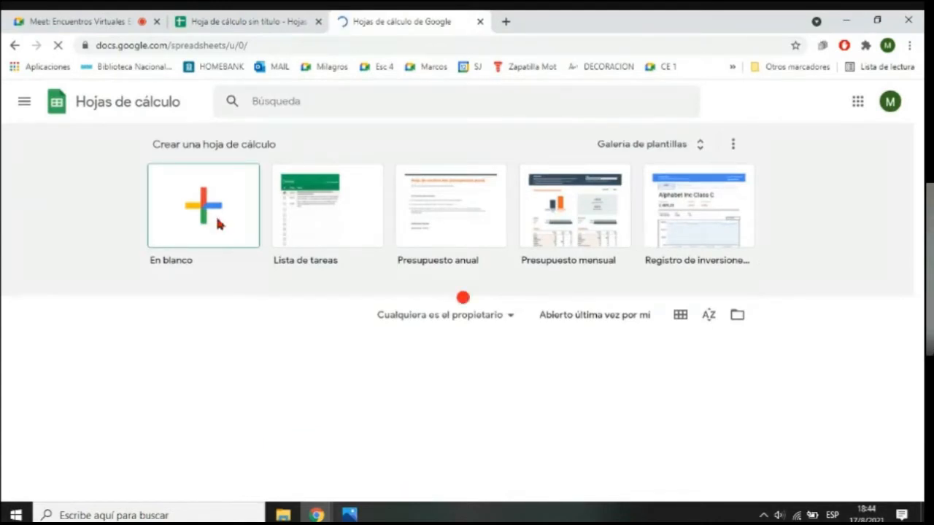
left_click(216, 220)
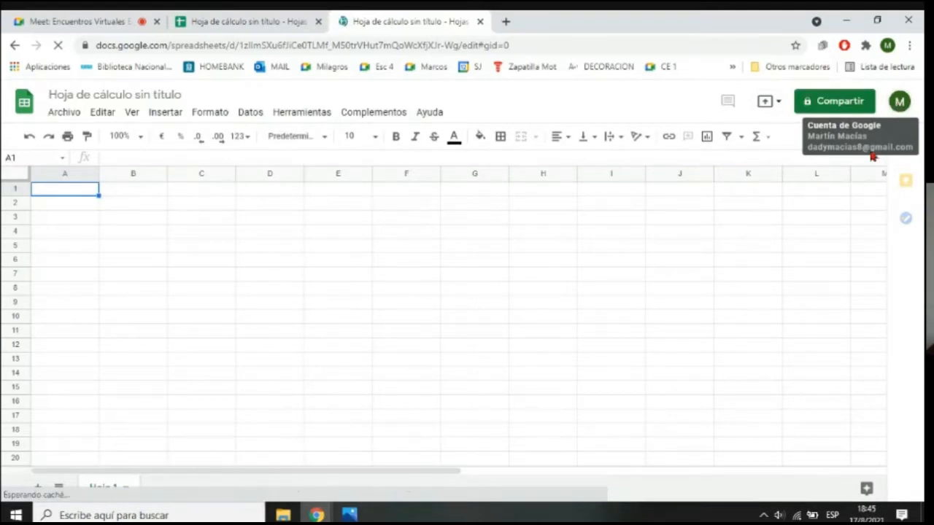
- Try to open the blank spreadsheet under the bue.edu.ar account, then close the tab it opens in
left_click(902, 109)
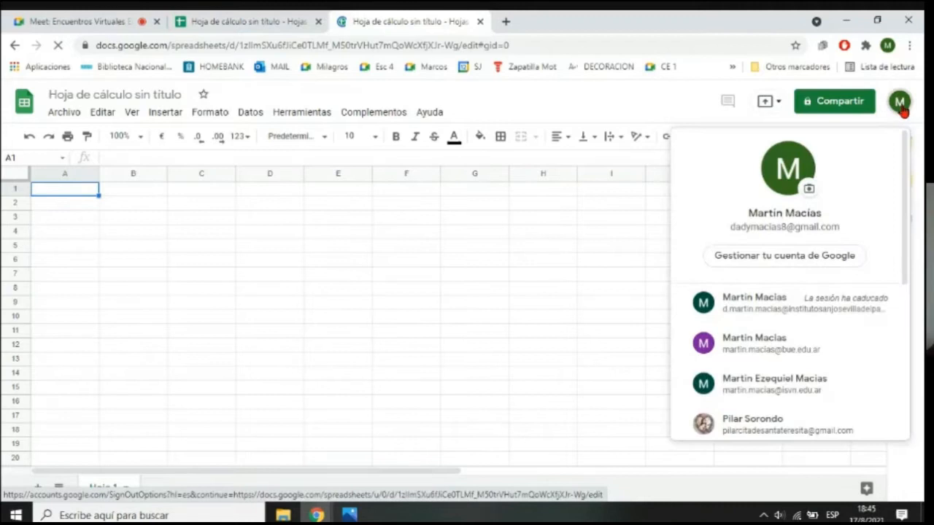
left_click(732, 344)
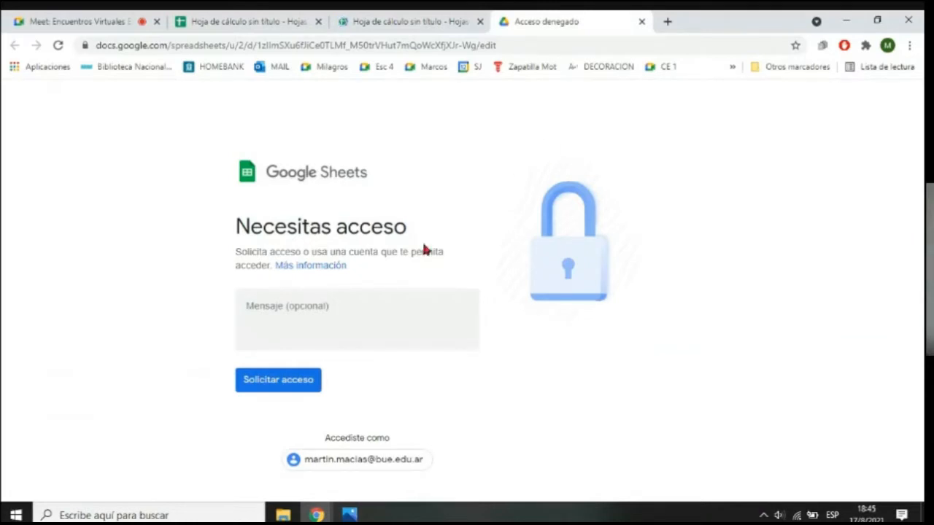
left_click(642, 21)
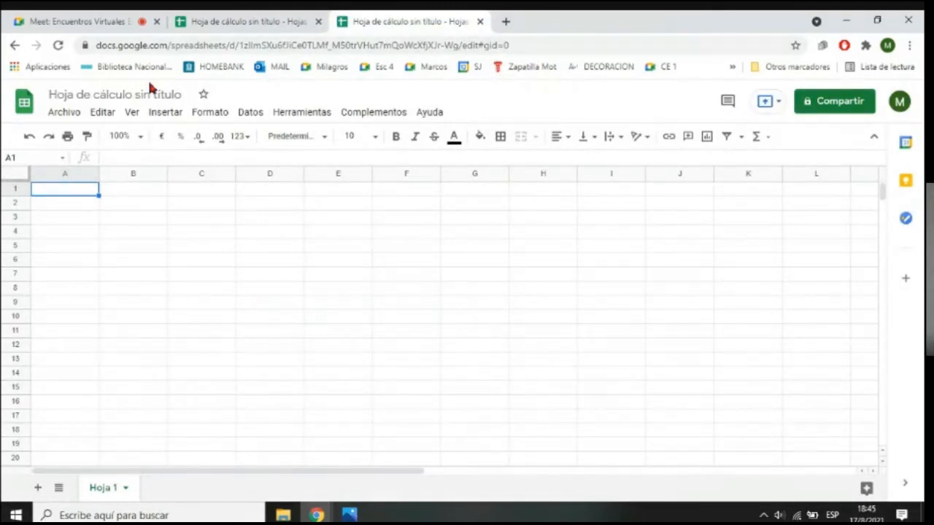
- Go to google.com and switch to the bue.edu.ar account
left_click(315, 49)
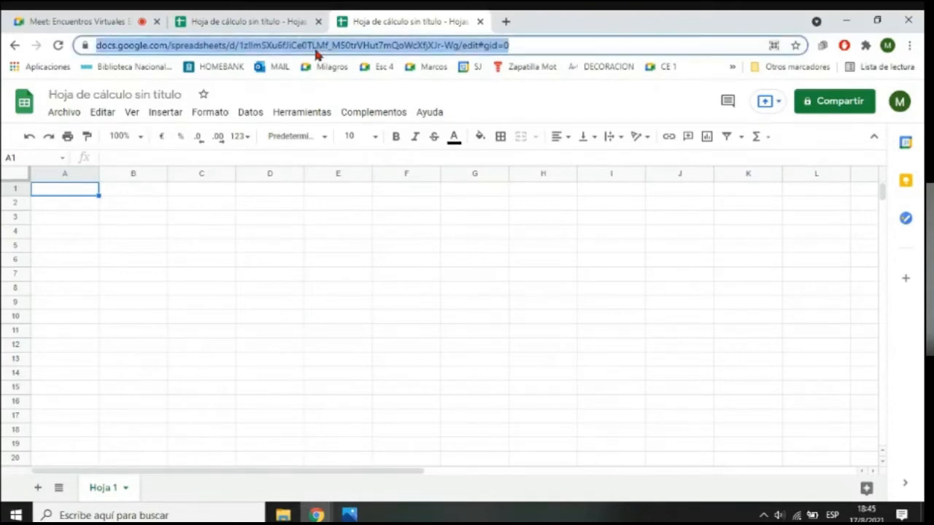
type("gm")
key("BackSpace")
key("BackSpace")
key("BackSpace")
type("goo")
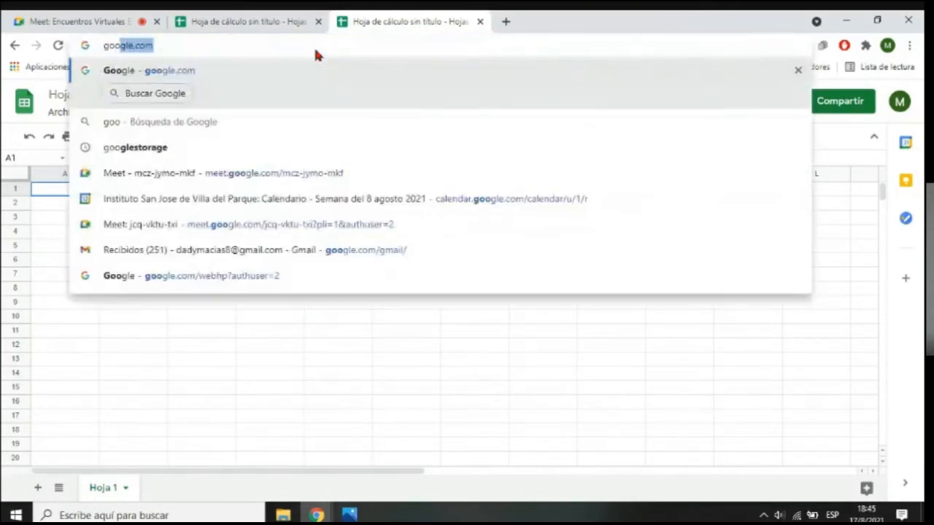
key("Return")
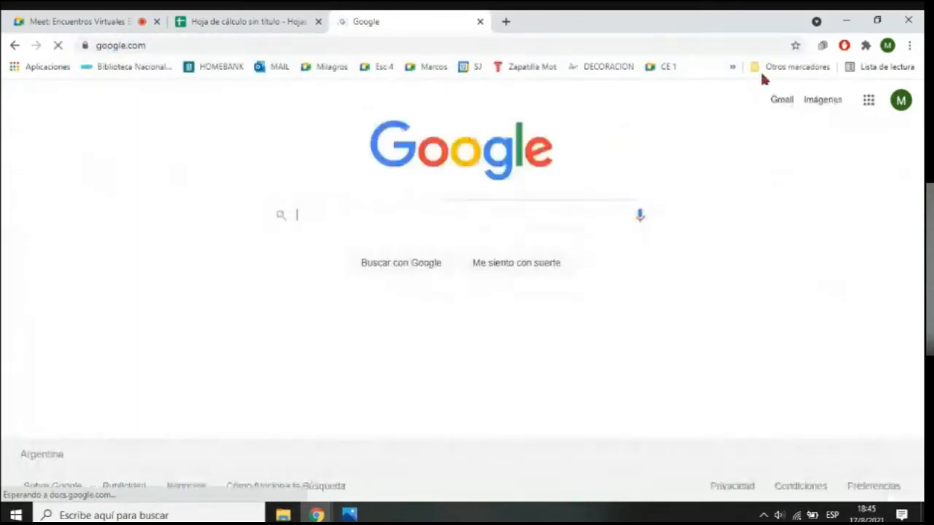
left_click(897, 100)
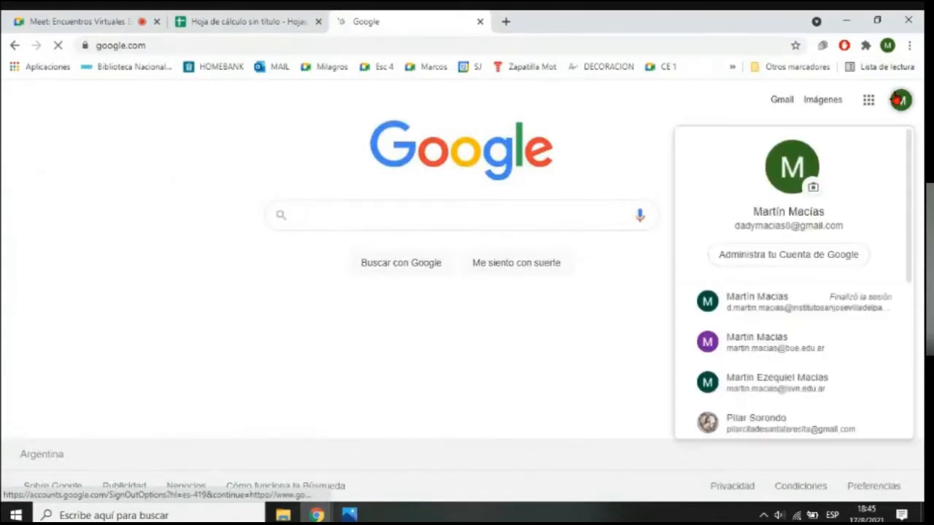
left_click(772, 342)
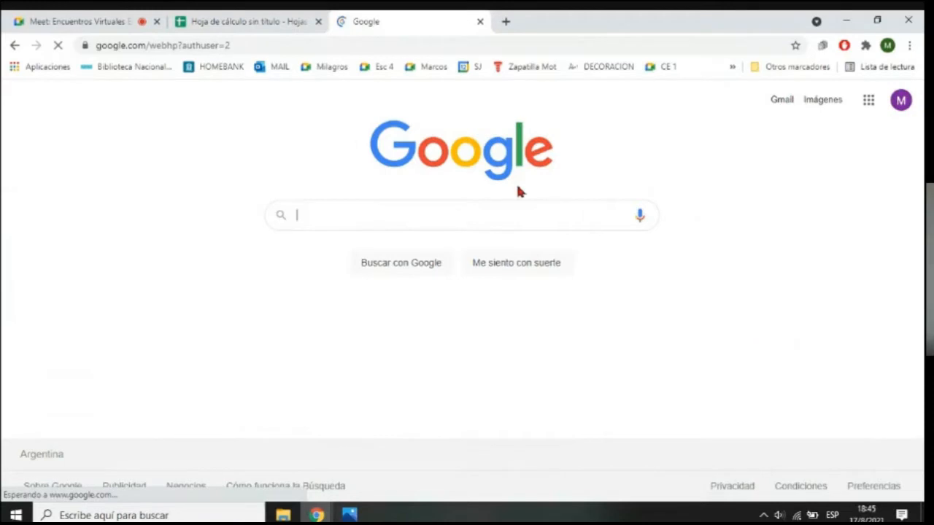
- Search Google for "planilla de calculo" and open the Google Sheets presentation page from the results
type("pl")
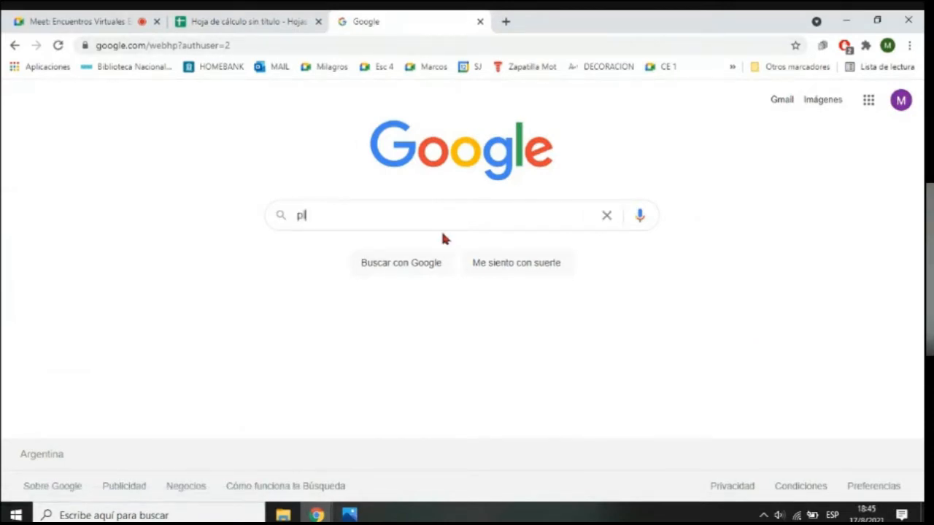
type("anilla de ")
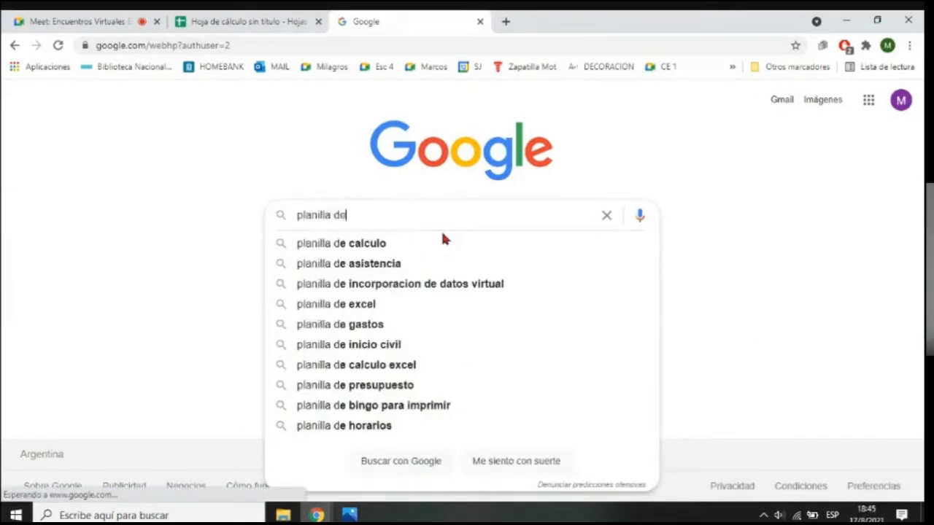
type("calculo")
key("Return")
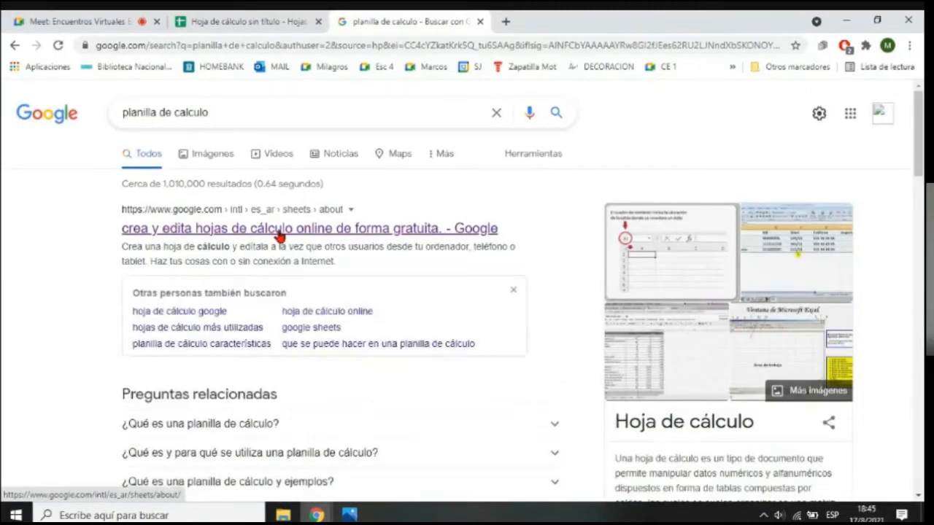
left_click(279, 230)
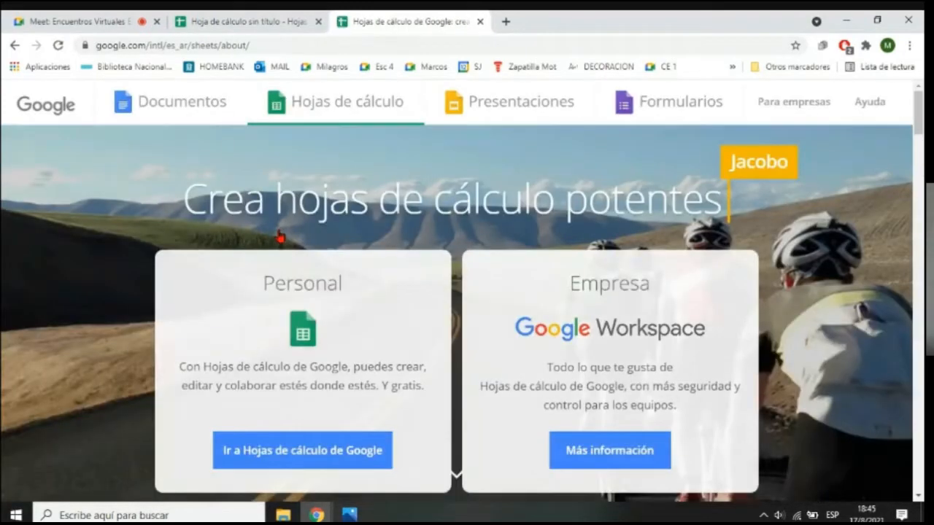
- Open Google Sheets under the bue.edu.ar account, close the personal account's tab, and create a blank spreadsheet
left_click(308, 457)
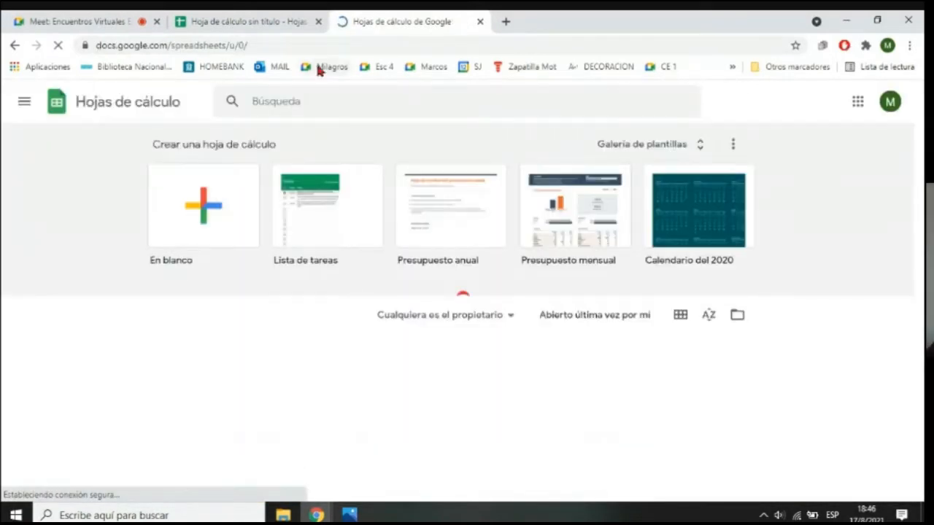
left_click(891, 103)
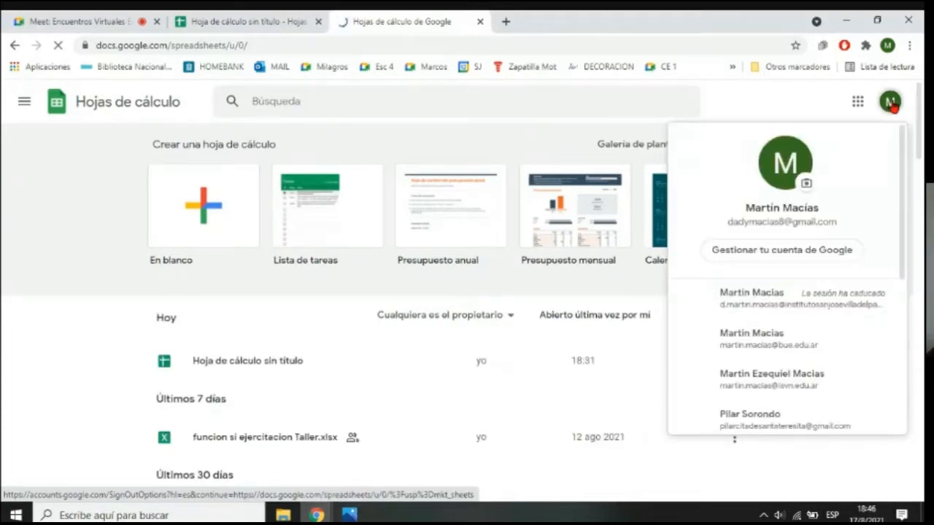
left_click(734, 338)
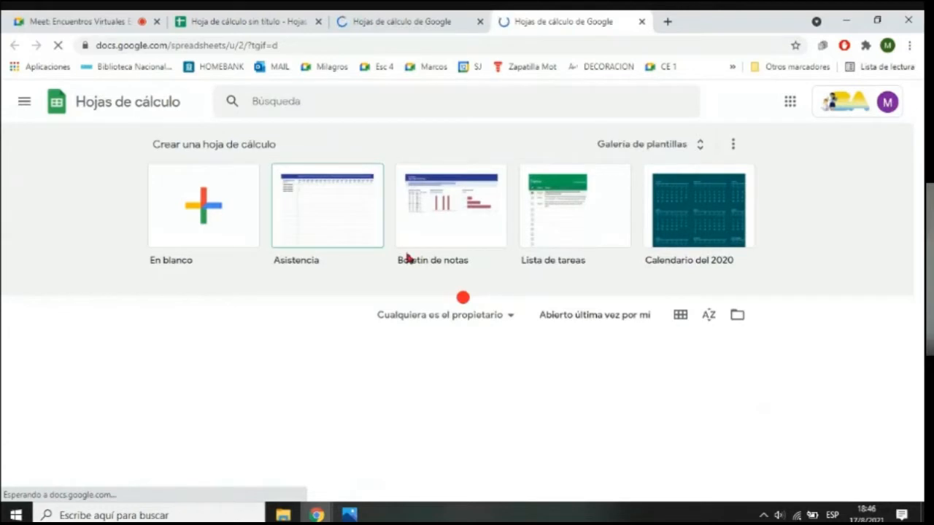
left_click(479, 22)
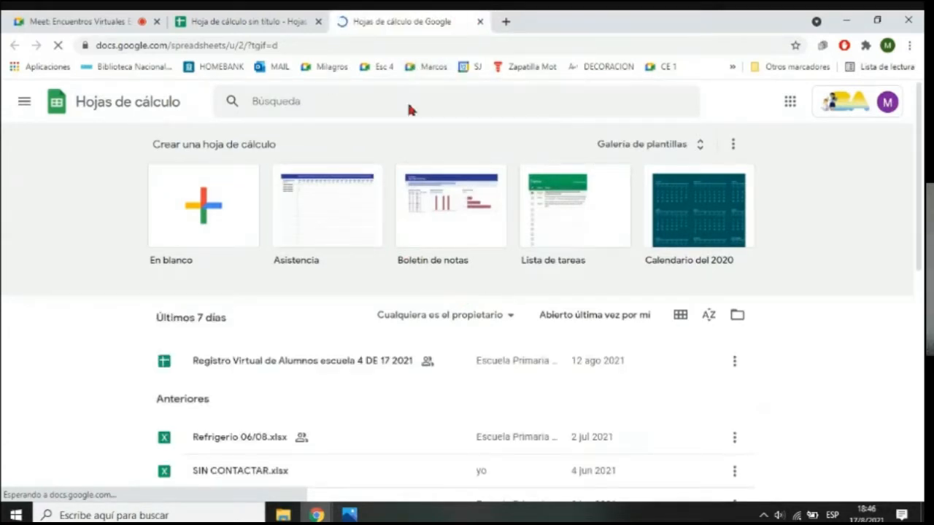
left_click(190, 209)
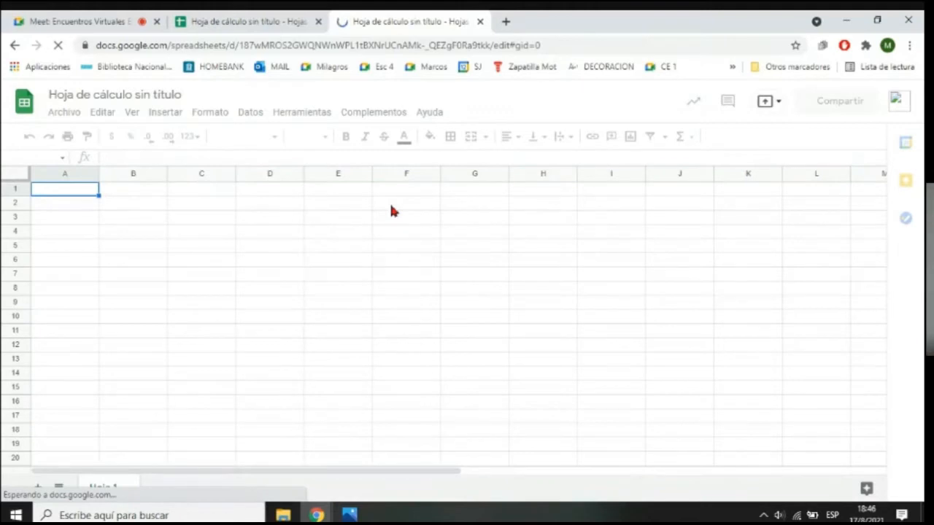
left_click(348, 212)
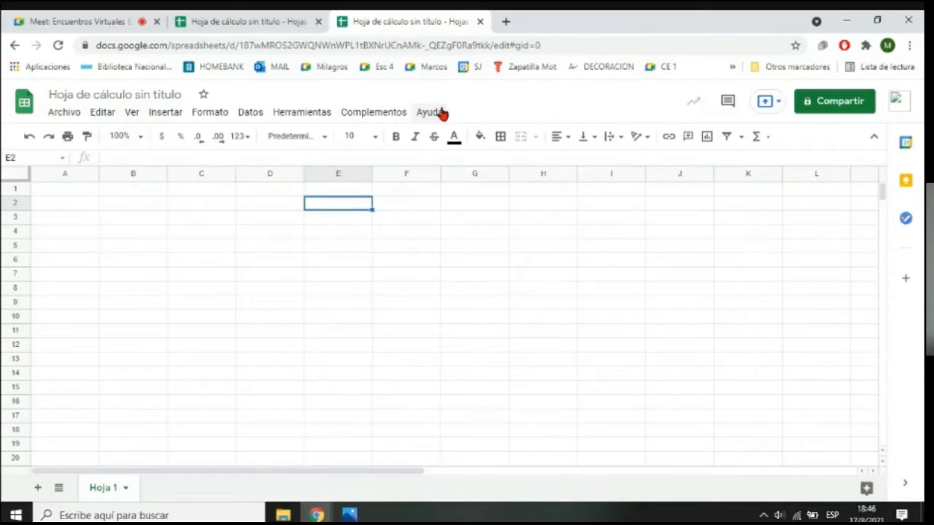
left_click(67, 111)
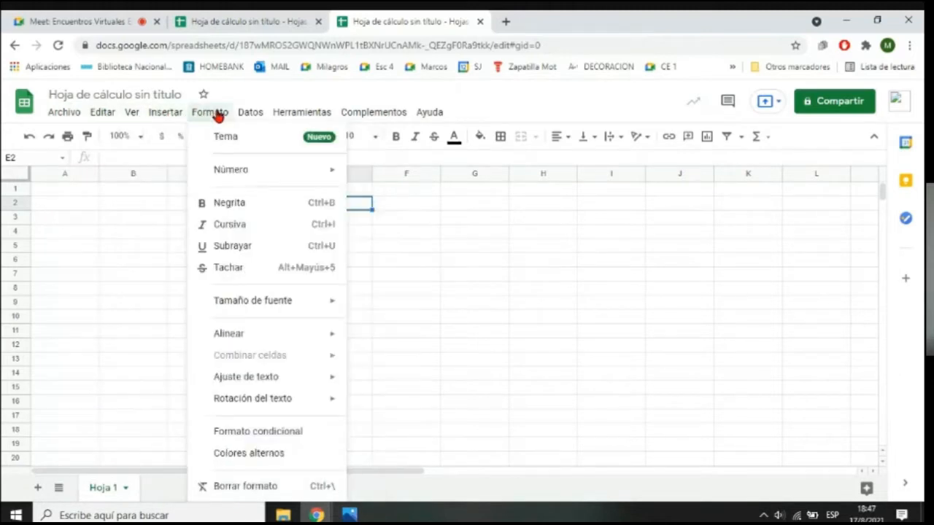
left_click(146, 235)
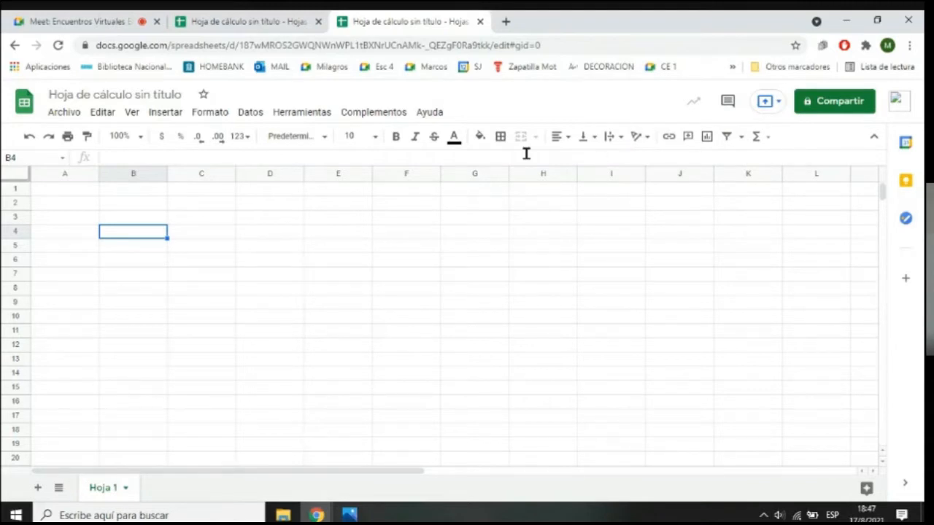
- View the finished MARZO calendar in the other open spreadsheet, then return to the blank spreadsheet
left_click(274, 28)
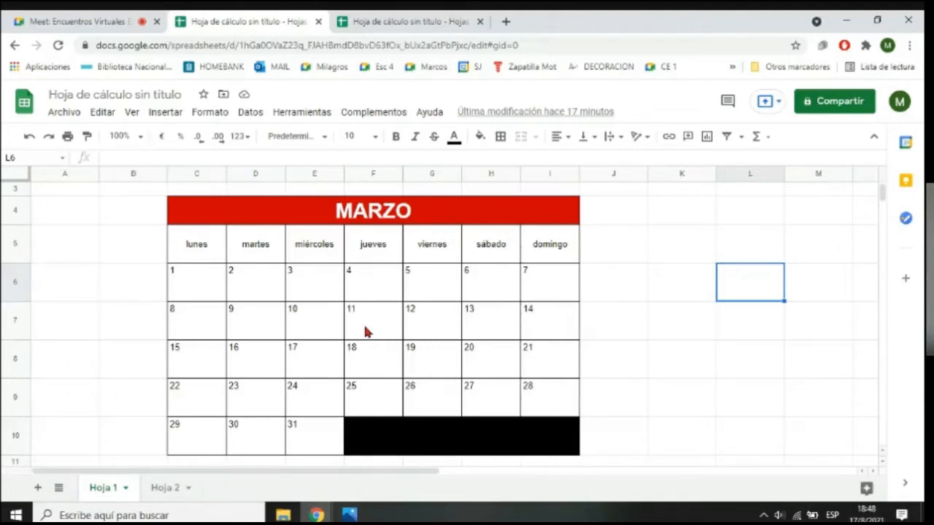
left_click(421, 22)
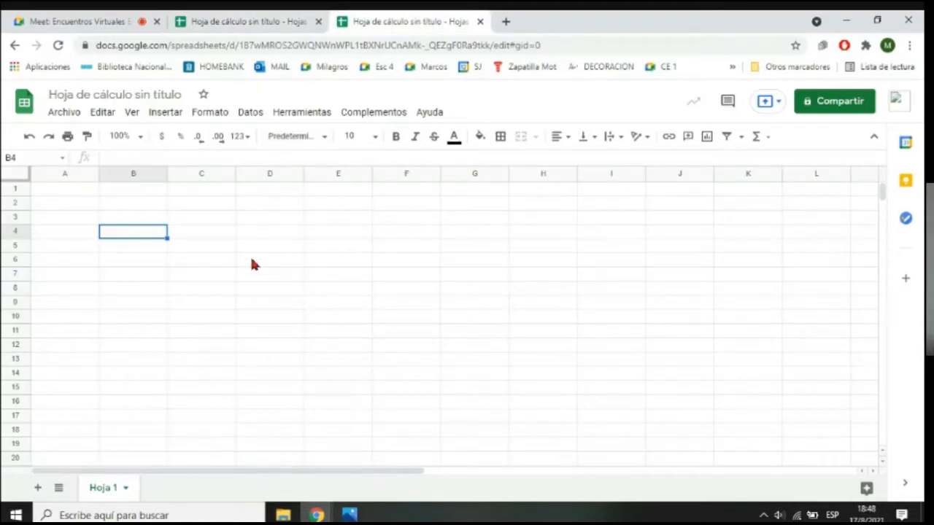
left_click(218, 226)
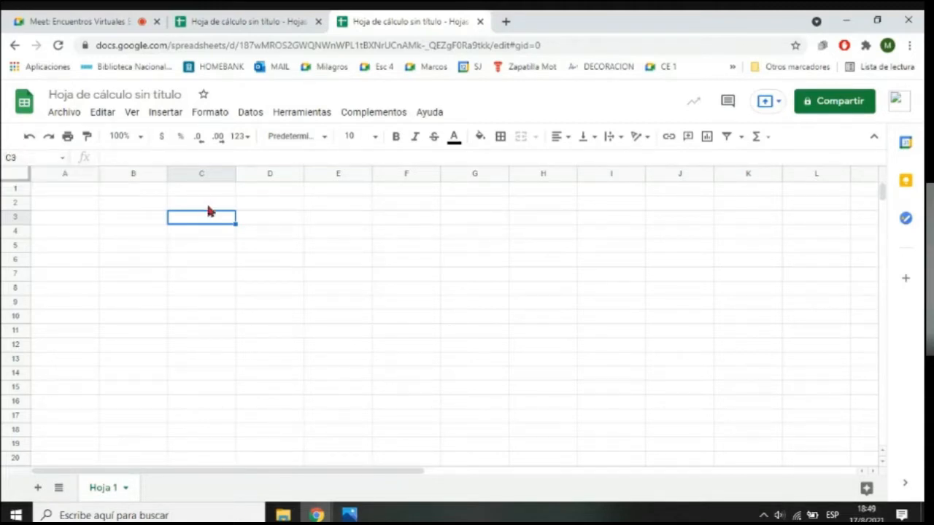
left_click(306, 219)
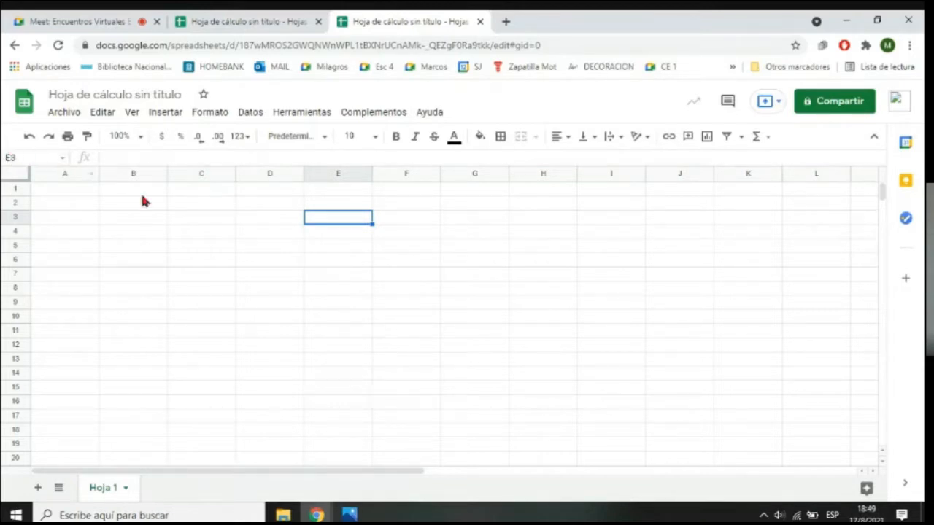
left_click(353, 248)
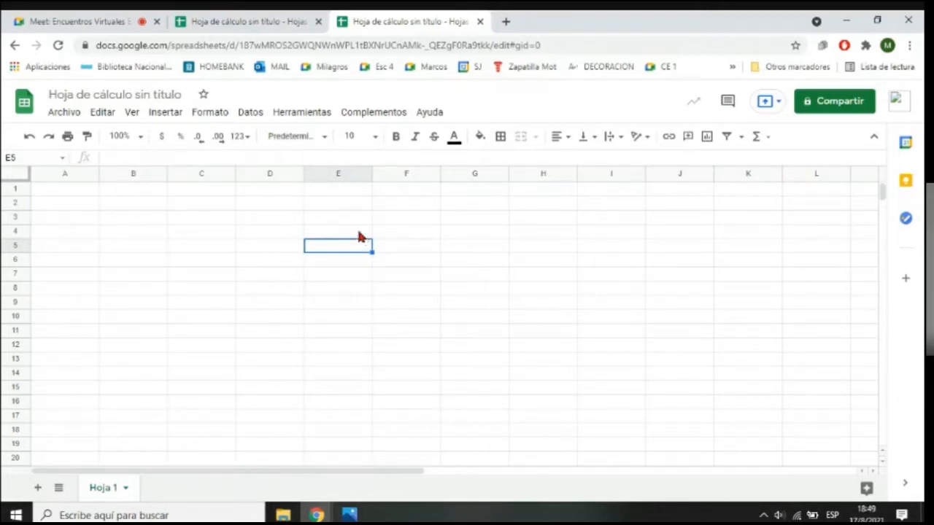
- Check the video call and the finished MARZO calendar, and return to the blank spreadsheet
left_click(140, 21)
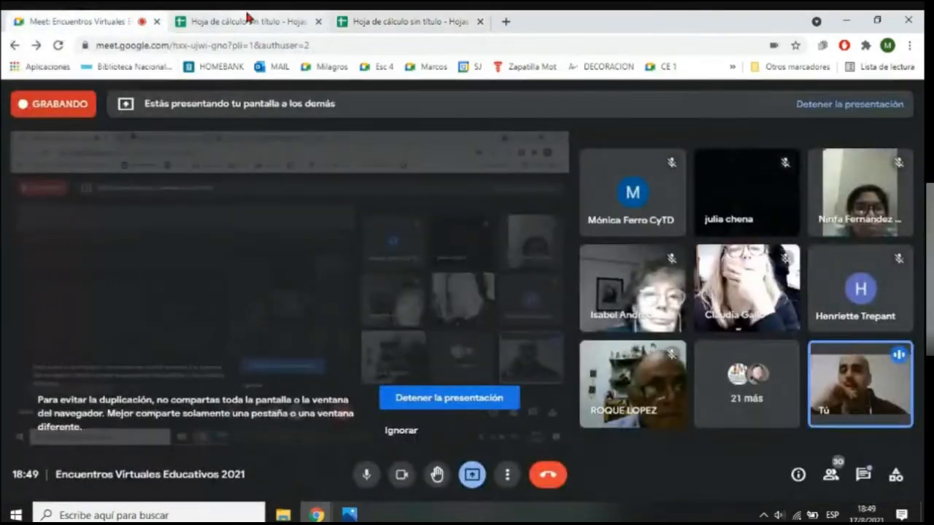
left_click(246, 20)
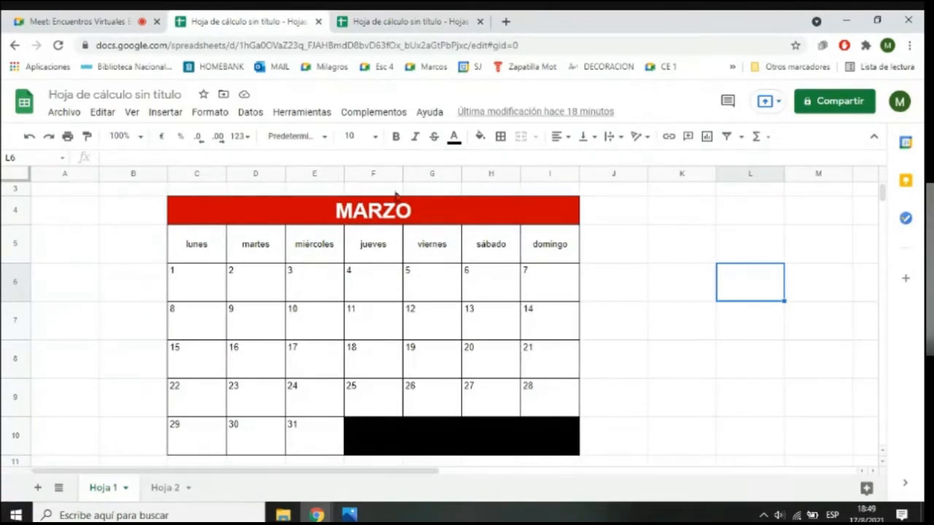
left_click(422, 18)
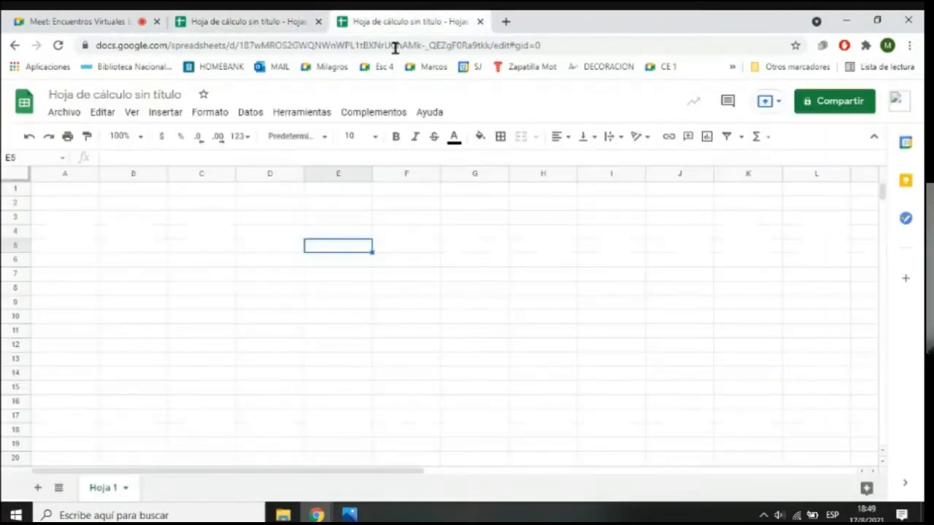
- Enter "Lunes" in cell D5 as the first weekday heading of the calendar
left_click(249, 251)
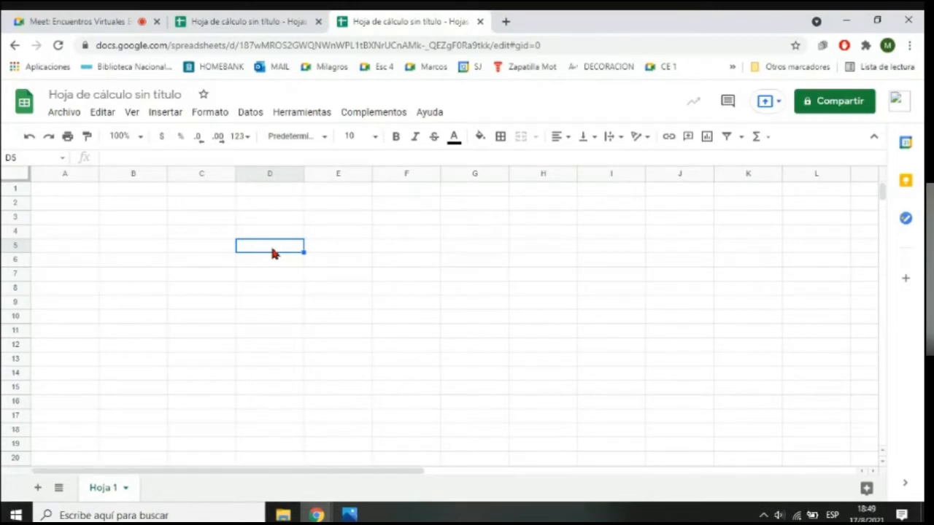
double_click(271, 248)
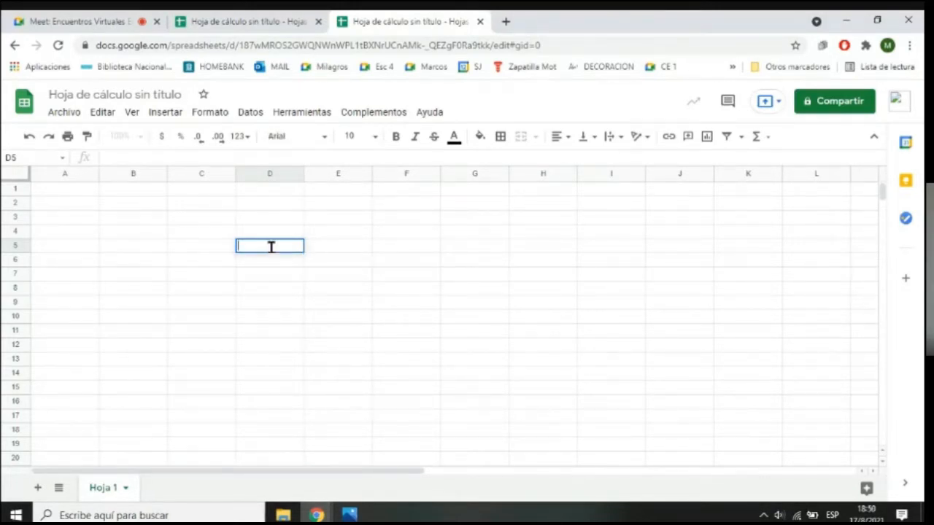
left_click(307, 265)
left_click(293, 248)
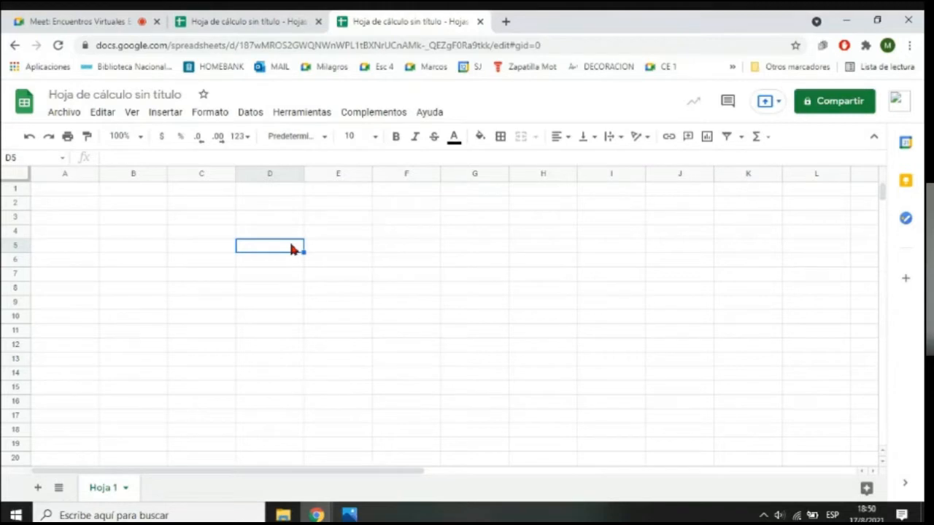
type("Lunes")
key("Return")
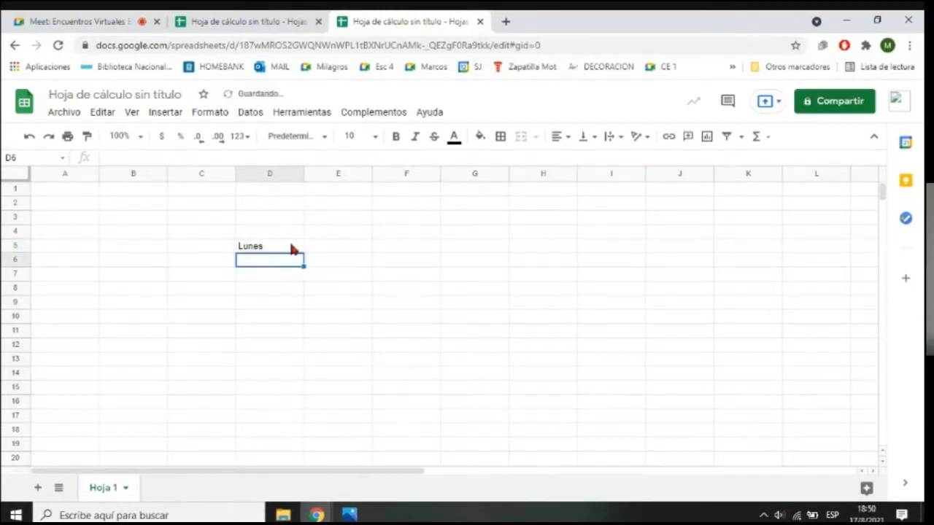
- Autofill the weekday headings from D5 across row 5 to J5, from Lunes through domingo
left_click(292, 249)
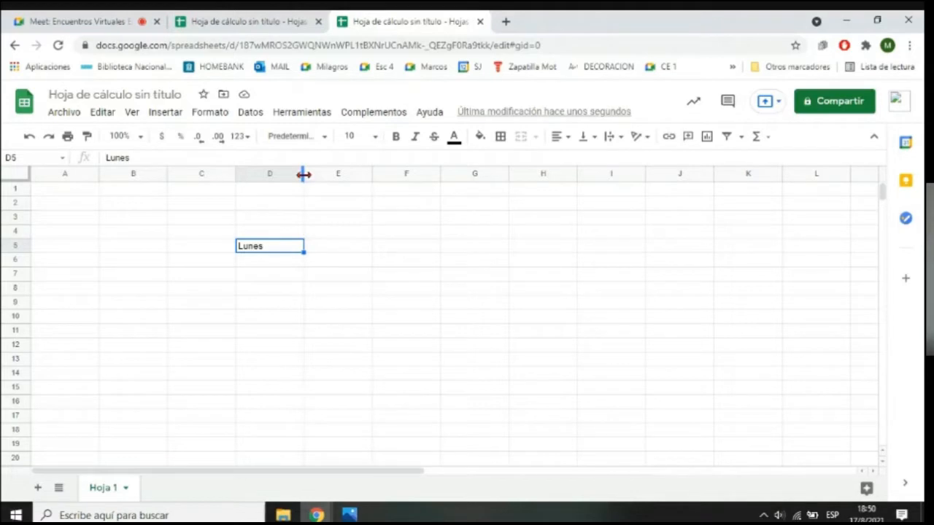
left_click(287, 229)
left_click(271, 250)
left_click_drag(303, 250, 526, 251)
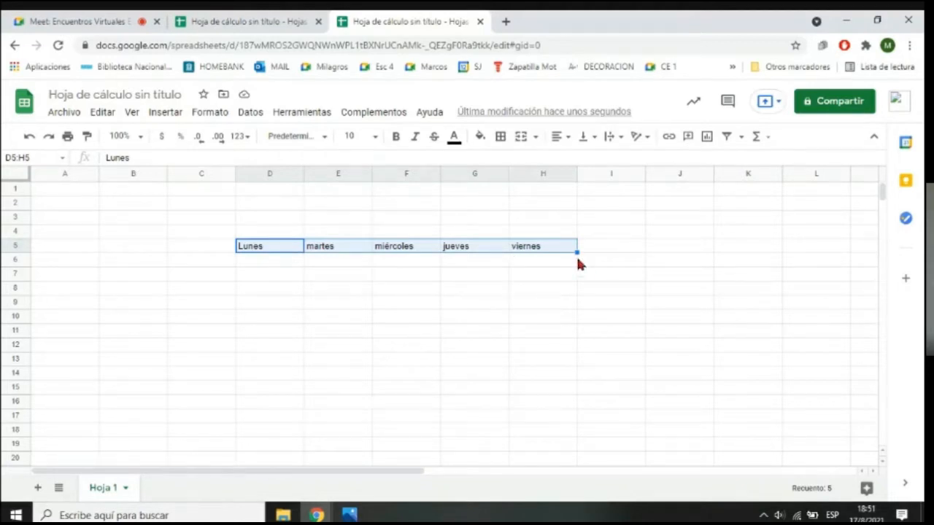
mouse_move(574, 254)
left_mouse_down()
mouse_move(622, 250)
mouse_move(563, 255)
left_mouse_up()
mouse_move(566, 252)
left_mouse_down()
mouse_move(605, 260)
mouse_move(626, 294)
mouse_move(598, 286)
mouse_move(571, 258)
left_mouse_up()
left_click_drag(576, 252, 693, 264)
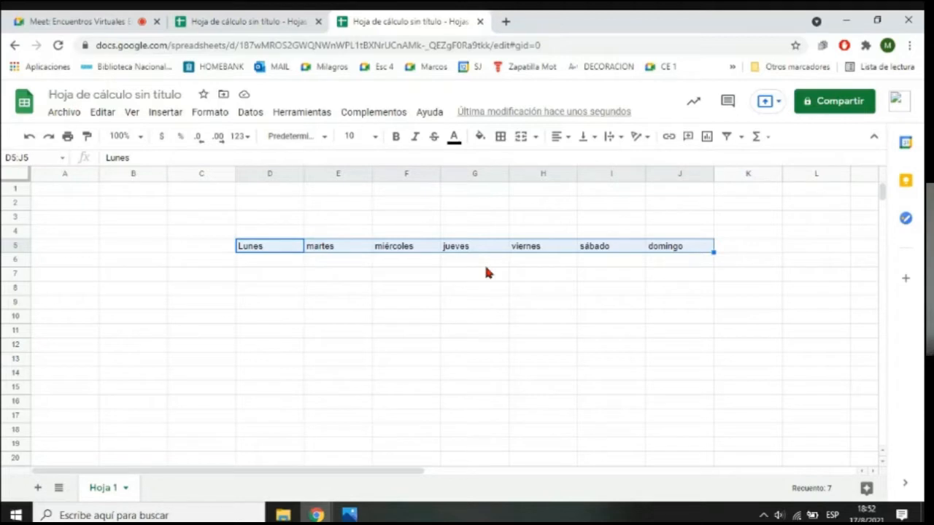
- Enter the day numbers 1 in D6 and 2 in E6 under the first two weekdays
left_click(281, 264)
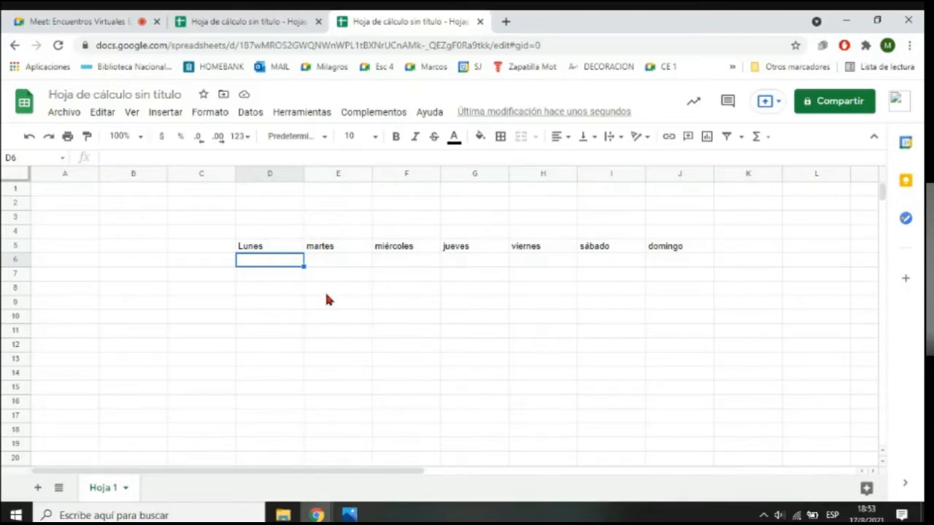
left_click(371, 316)
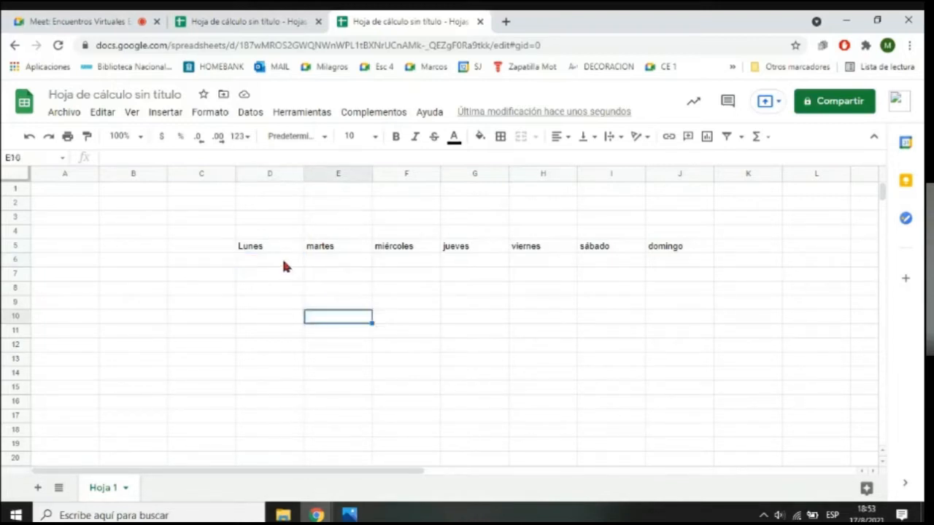
left_click(277, 264)
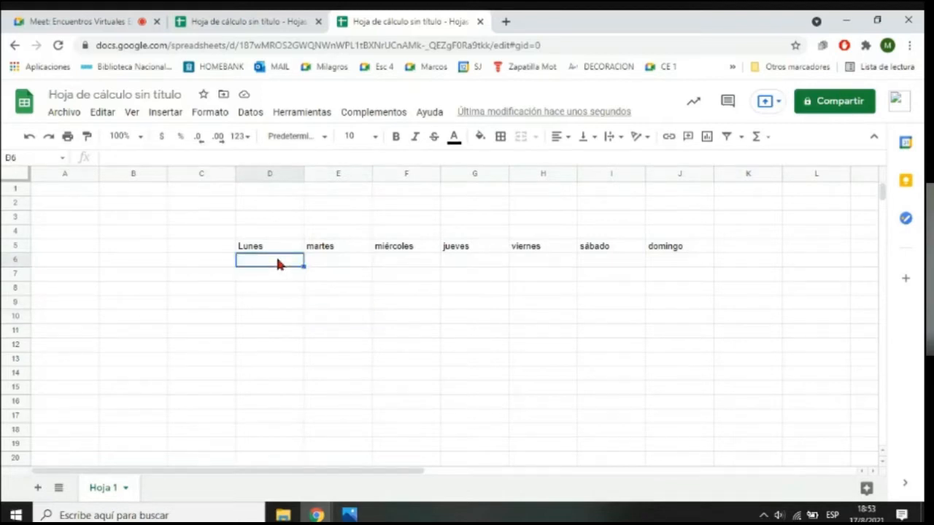
type("1")
key("Tab")
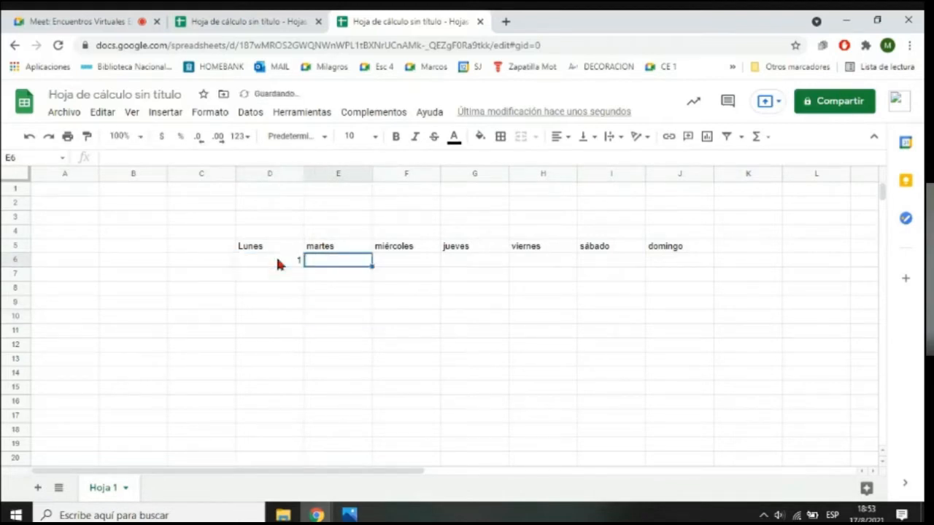
type("2")
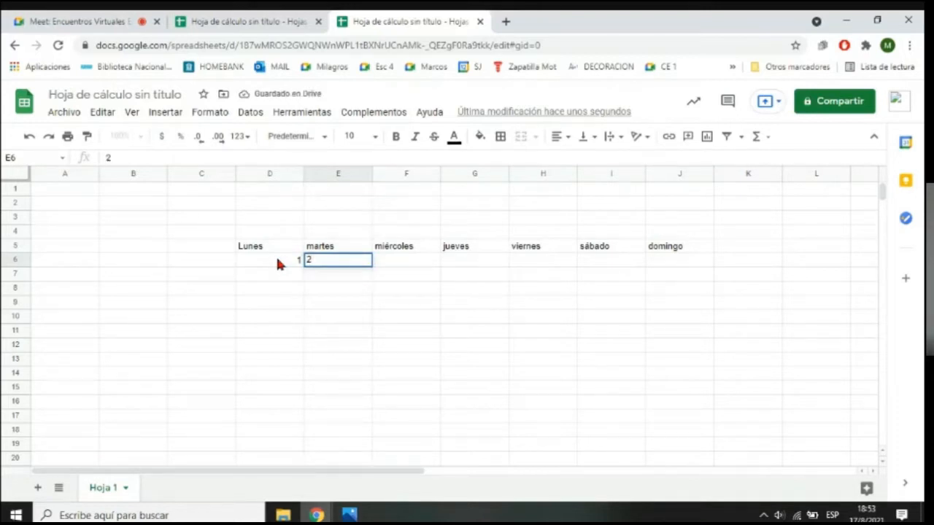
- Autofill the series from D6:E6 across to J6 so the first week runs from 1 to 7
left_click(276, 266)
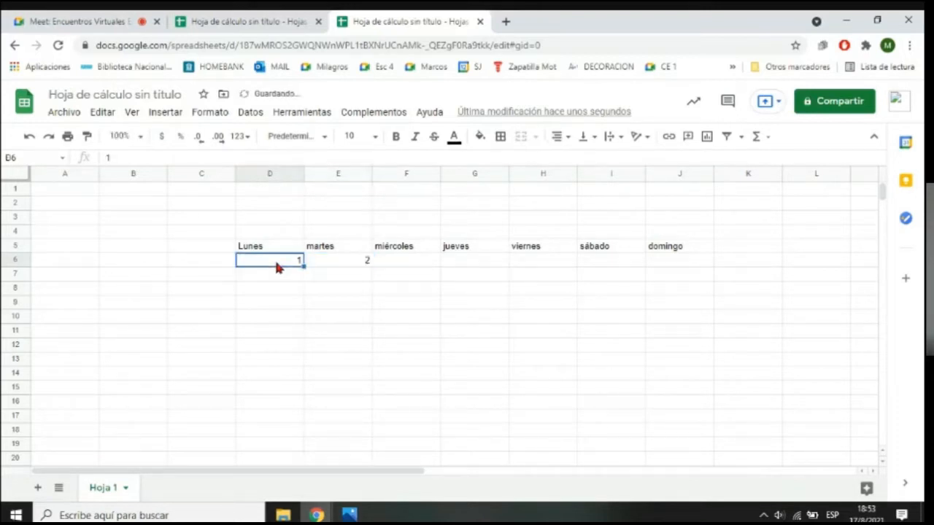
left_click(326, 262)
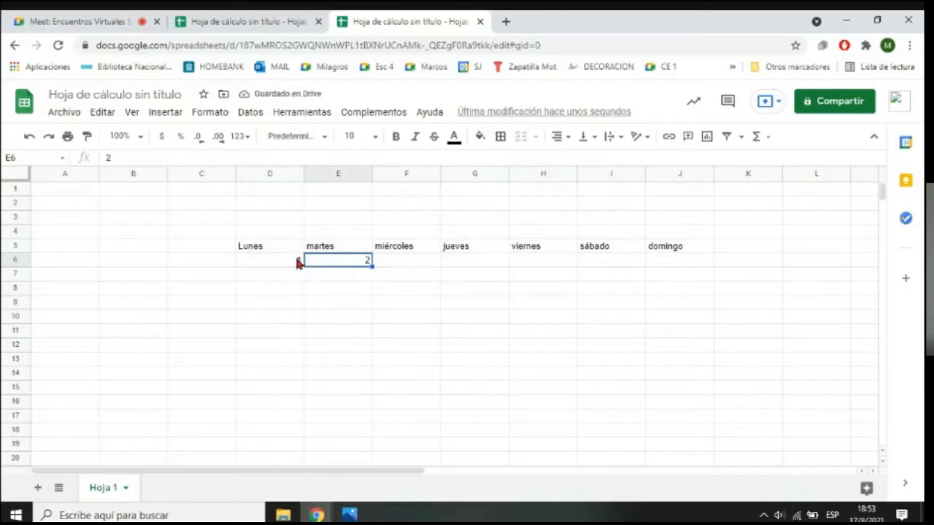
left_click_drag(297, 265, 329, 263)
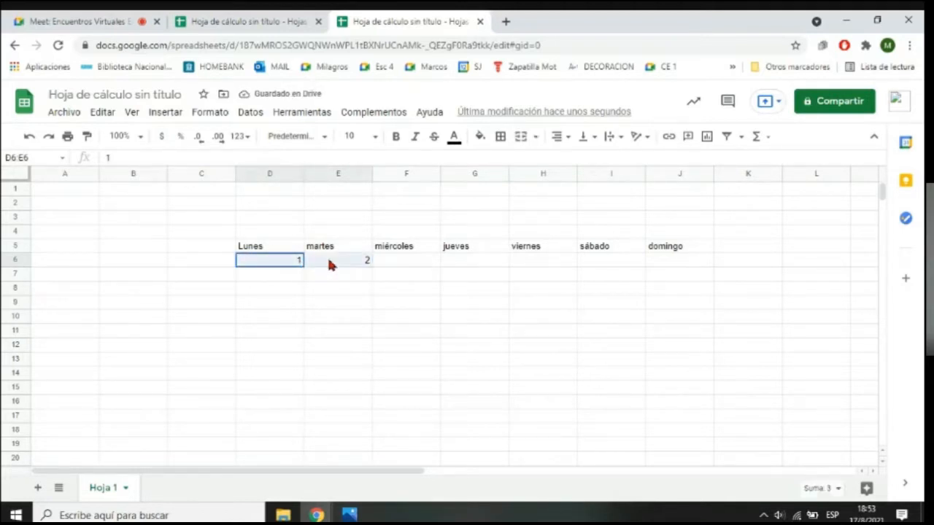
left_click(314, 289)
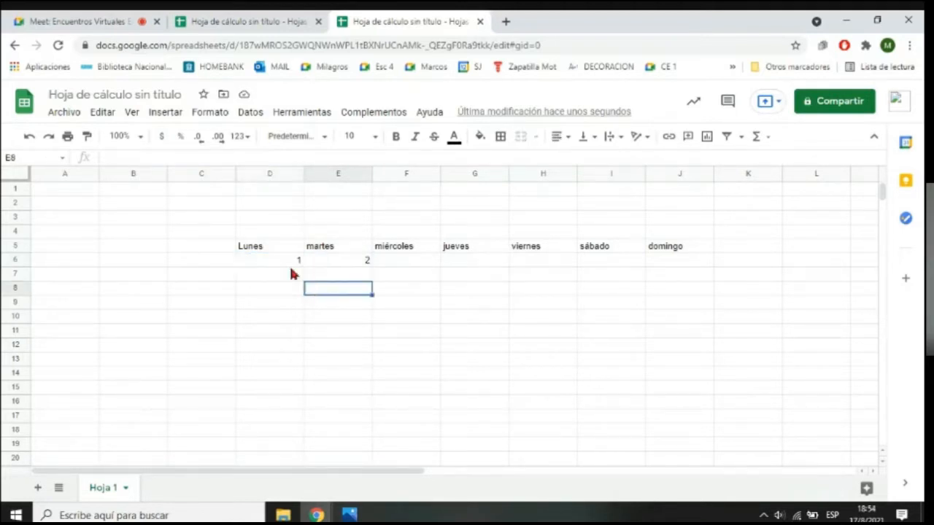
left_click(291, 265)
left_click_drag(285, 265, 666, 266)
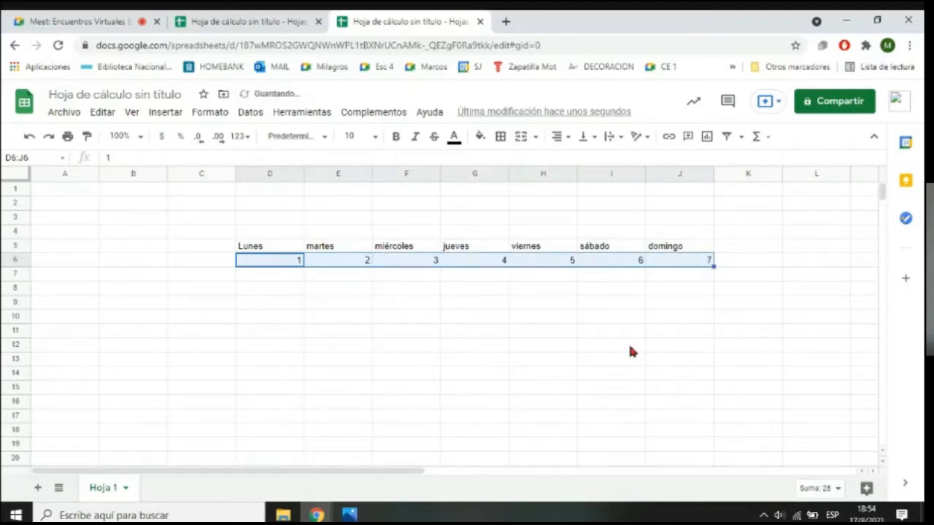
- Enter 8 in D7 and 9 in E7, and autofill the second week across to J7, ending at 14
left_click(279, 277)
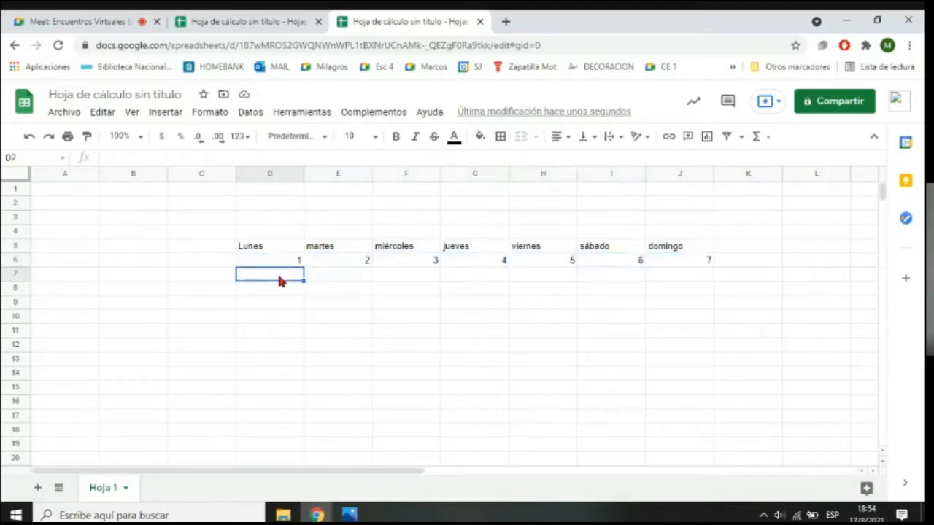
type("8")
key("Tab")
type("9")
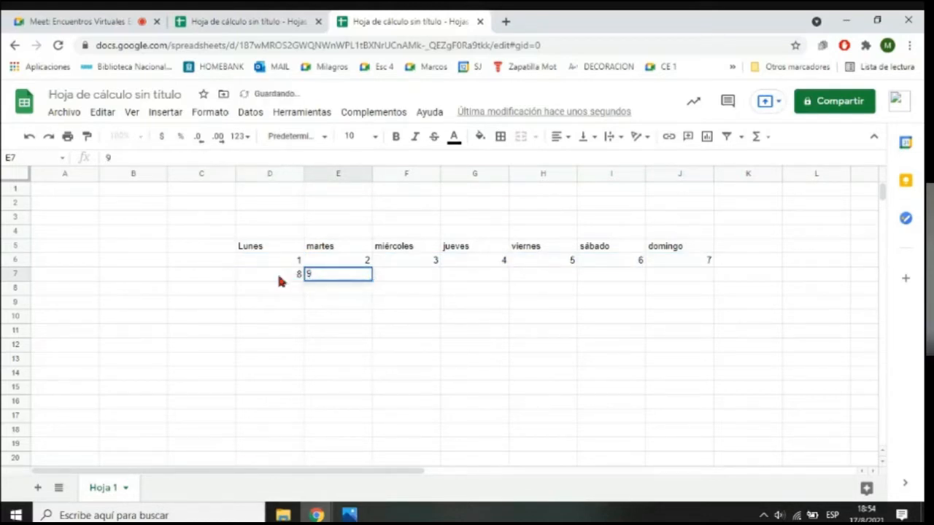
left_click(278, 279)
left_click_drag(289, 277, 666, 297)
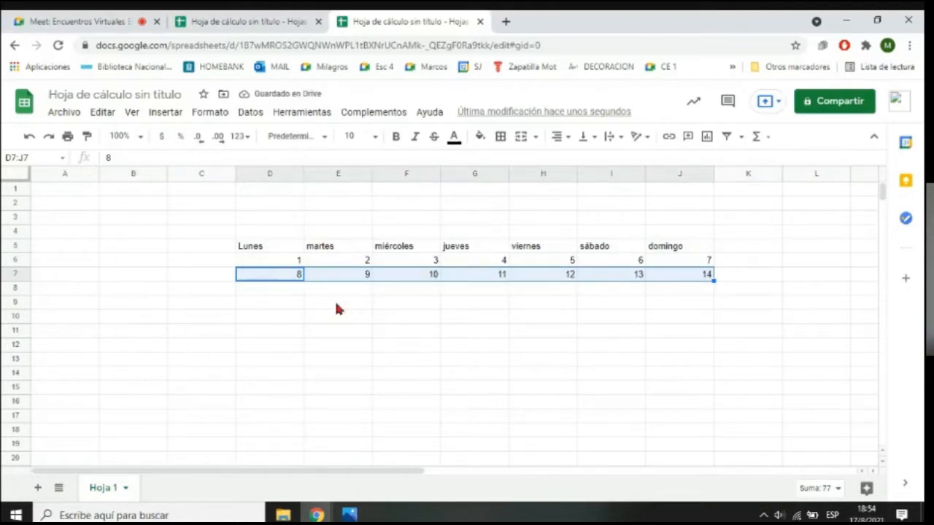
- Enter the day numbers 15 in D8 and 16 in E8 to start the third week
left_click(290, 295)
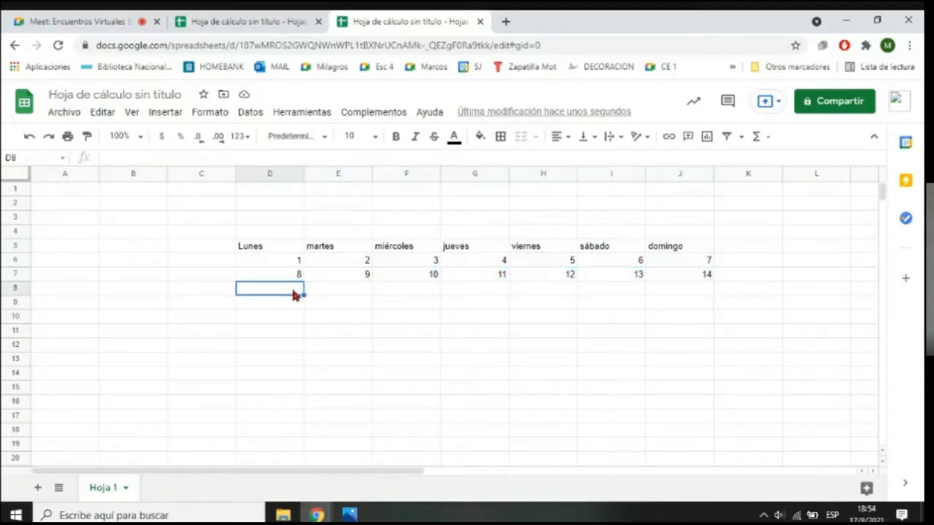
type("15")
key("Tab")
type("16")
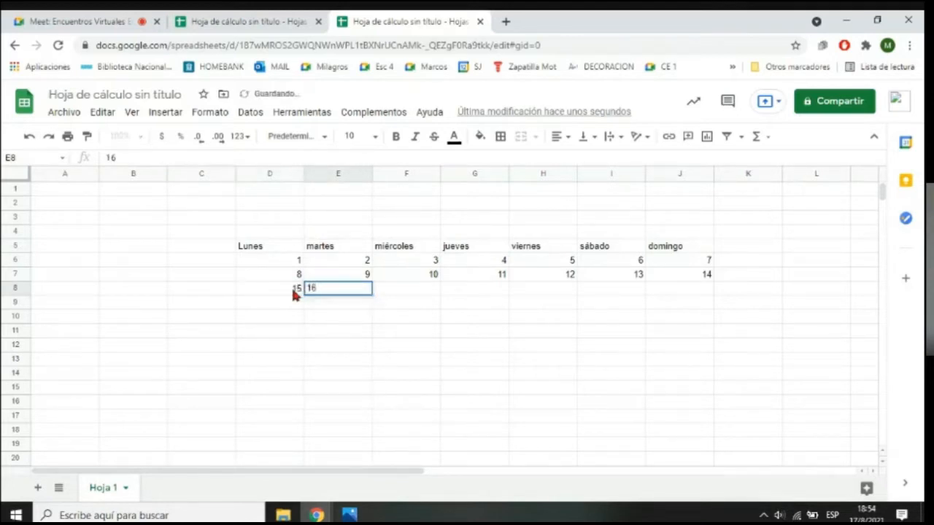
left_click(310, 314)
- Clear the two day numbers from cells D8:E8
left_click(289, 288)
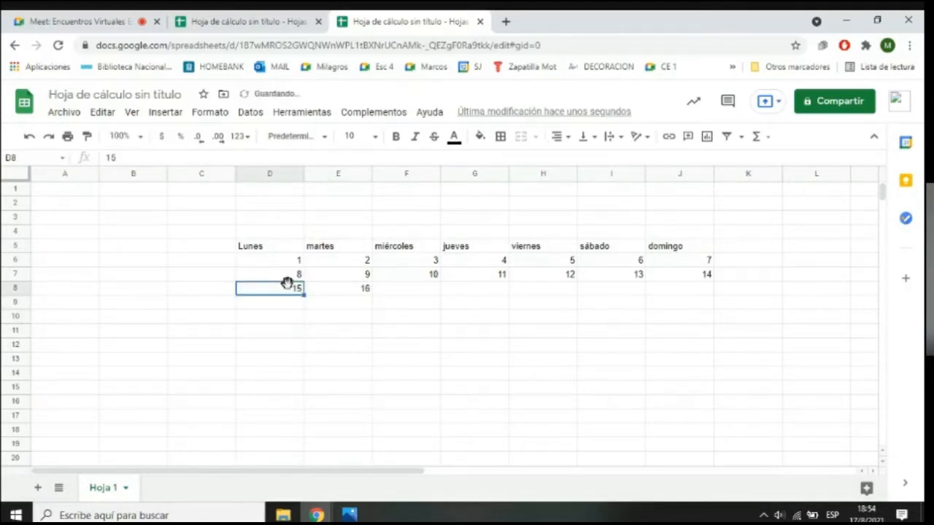
left_click_drag(288, 290, 330, 292)
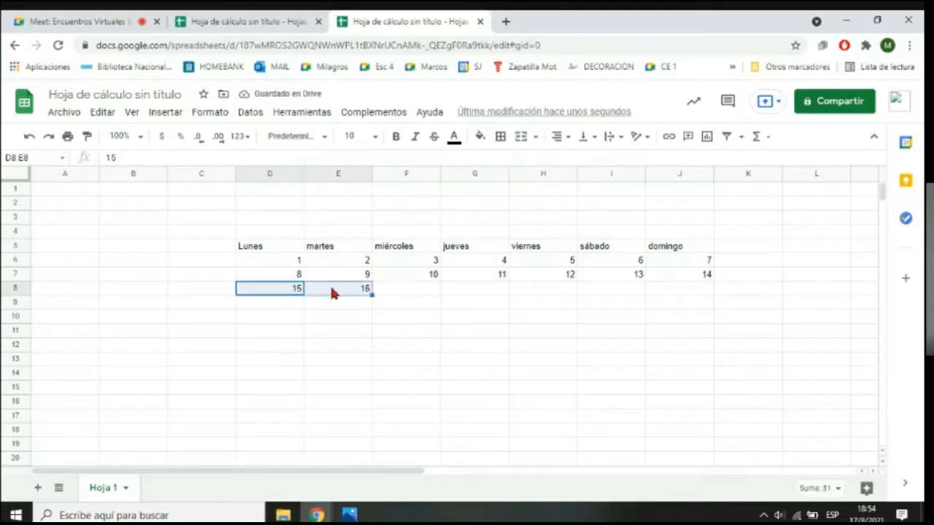
left_click(375, 297)
left_click_drag(285, 289, 326, 293)
key("Delete")
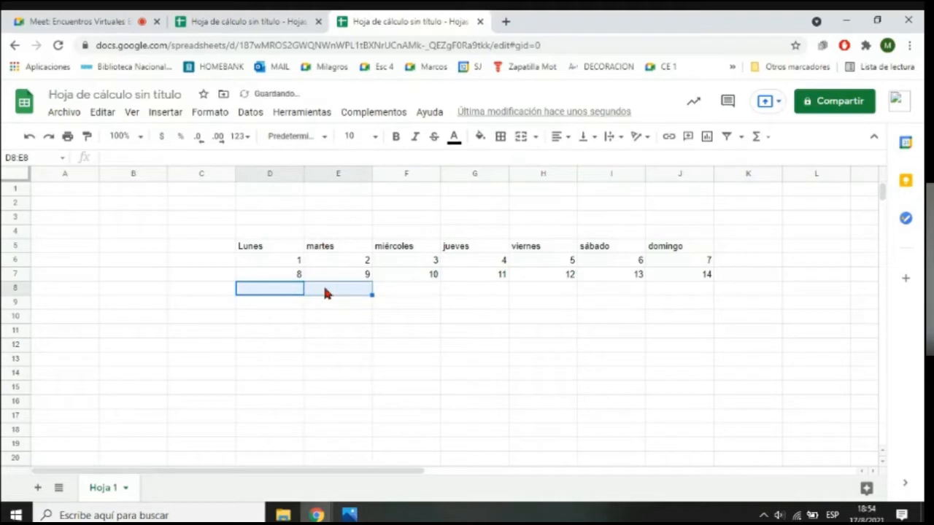
- Autofill the two complete weeks in D6:J7 down through row 10 to generate the remaining day numbers
left_click_drag(288, 264, 676, 278)
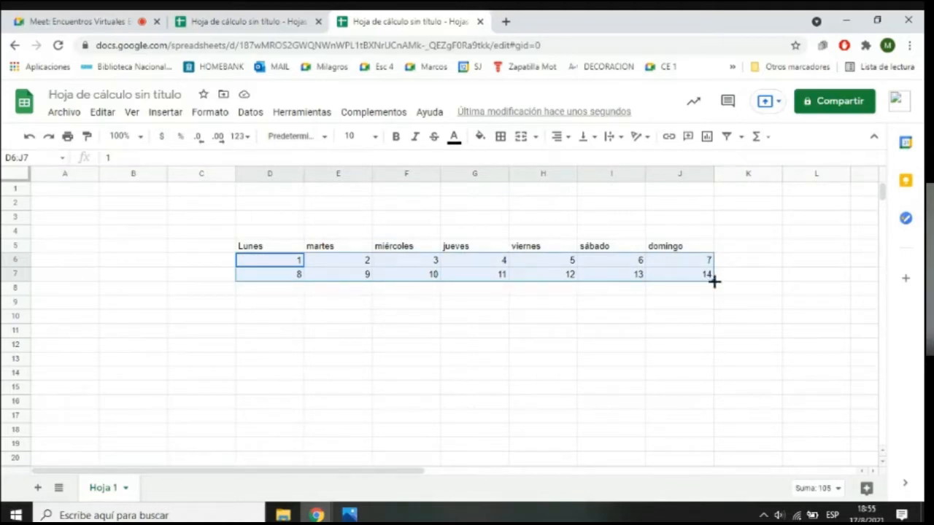
left_click_drag(713, 281, 715, 308)
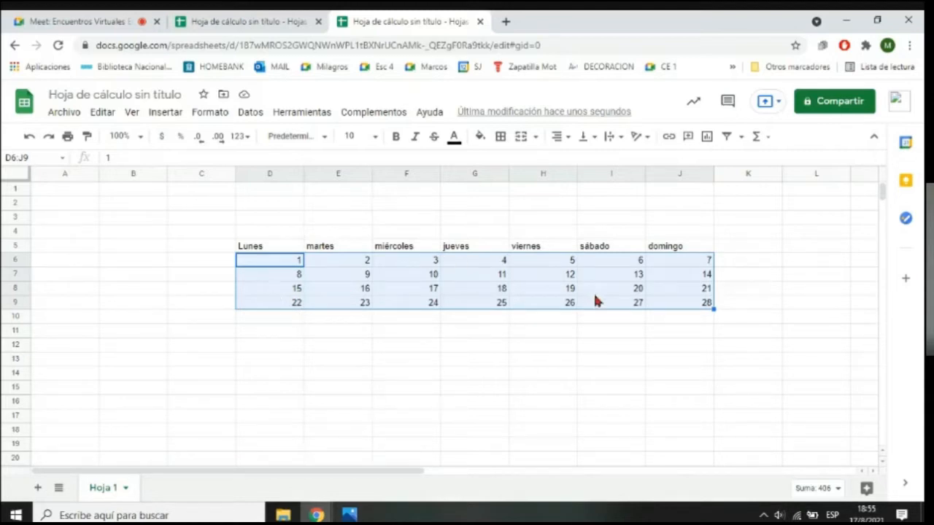
left_click_drag(714, 310, 715, 324)
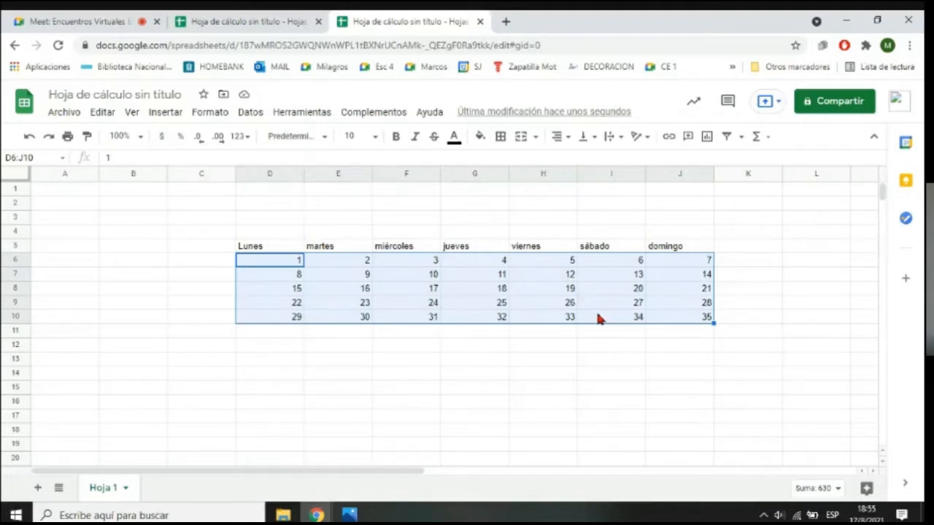
left_click(625, 340)
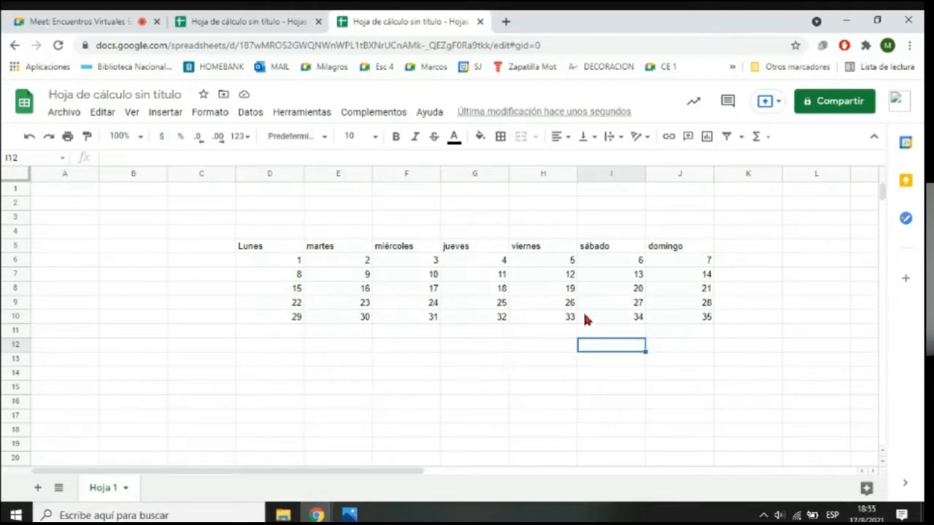
- Clear the surplus day numbers 32 to 35 from cells G10:J10, so the month ends at 31
left_click(682, 312)
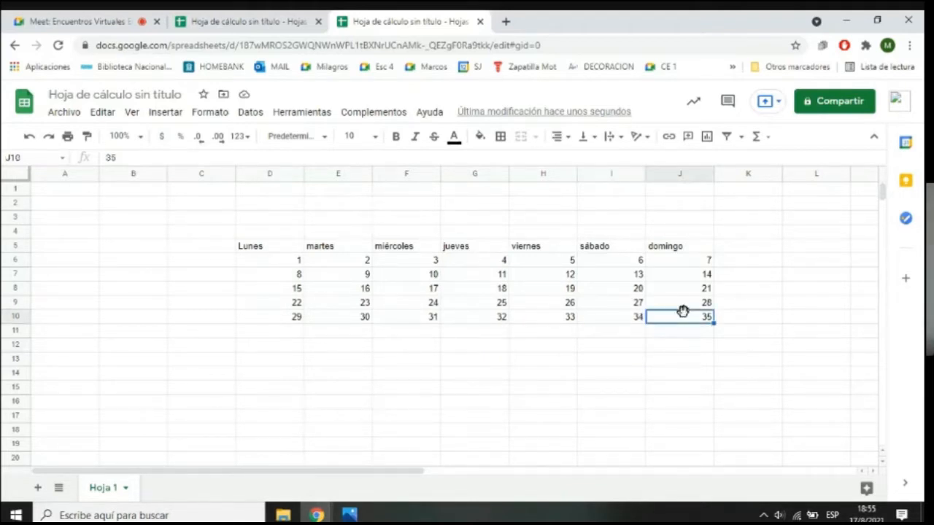
key("Delete")
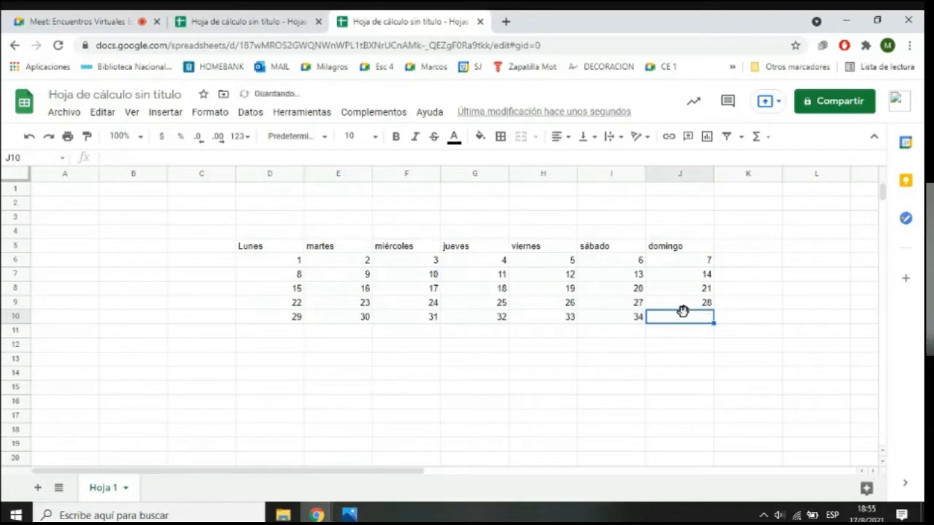
left_click(637, 323)
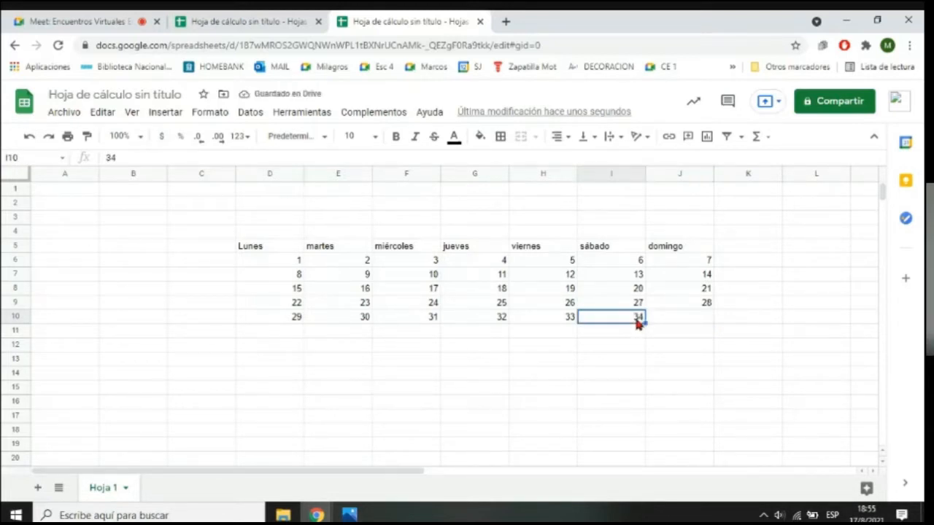
key("Delete")
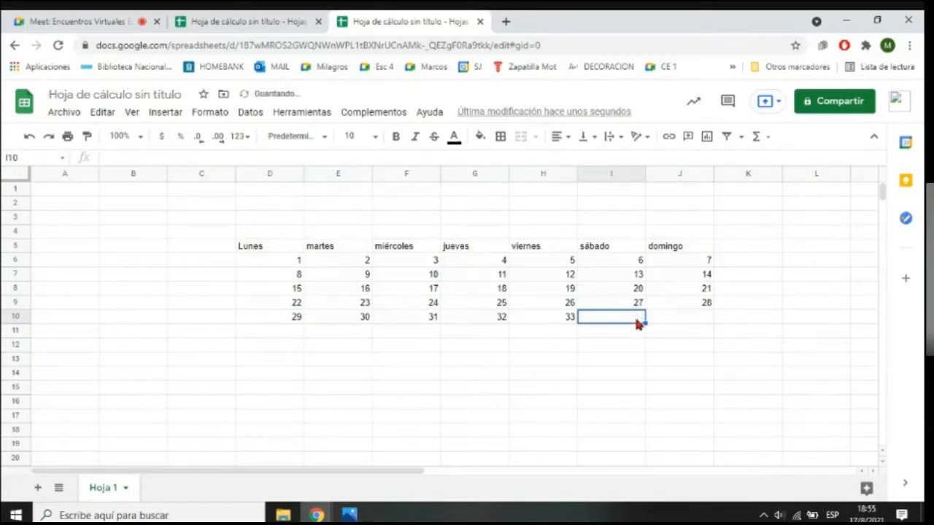
left_click(552, 321)
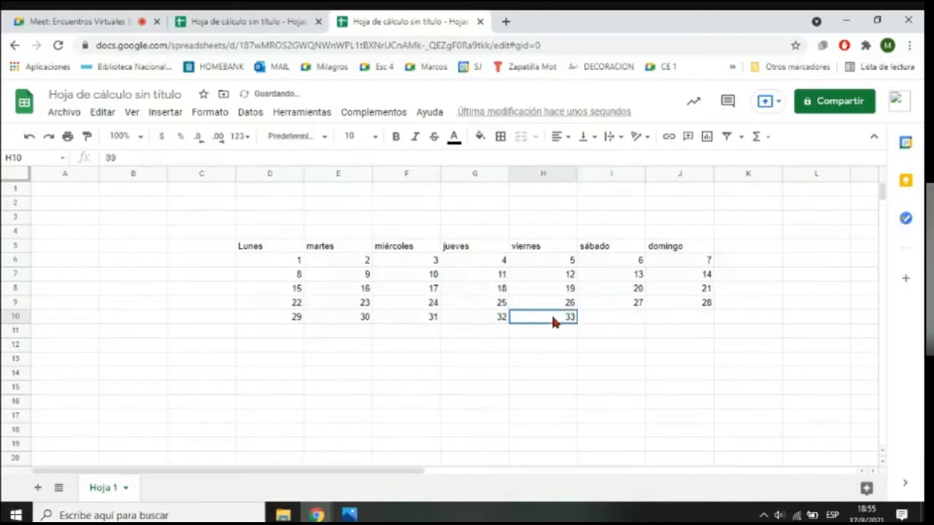
key("Delete")
left_click(485, 321)
key("Delete")
left_click(655, 415)
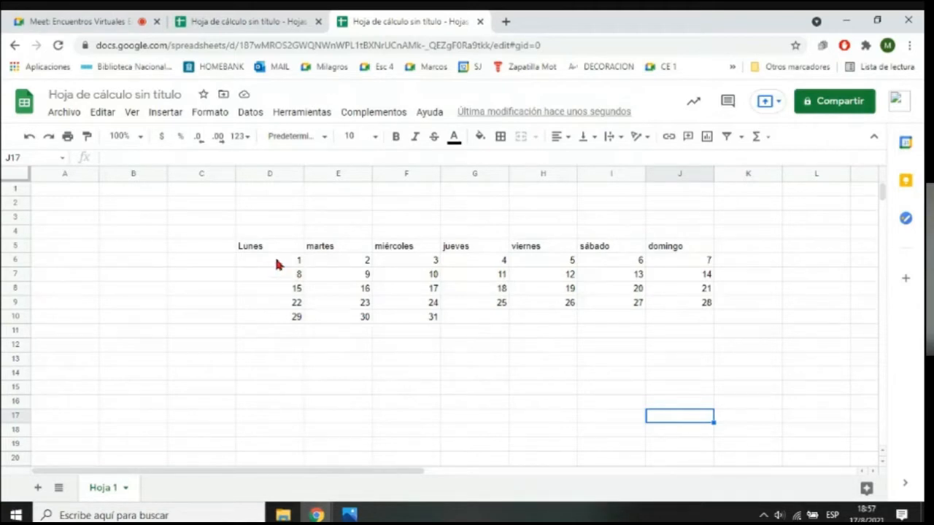
- Check the MARZO example in the other spreadsheet, and try widening and narrowing column D of the new calendar
left_click(253, 20)
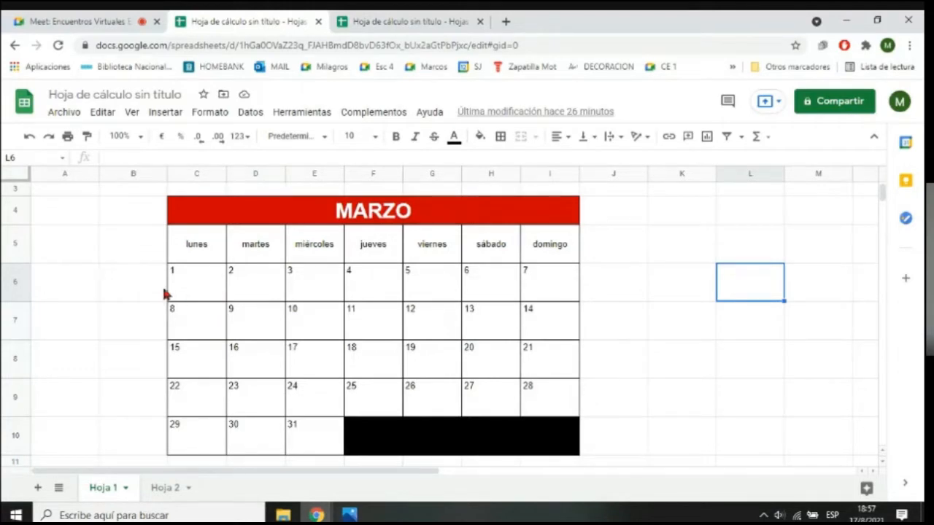
left_click(415, 20)
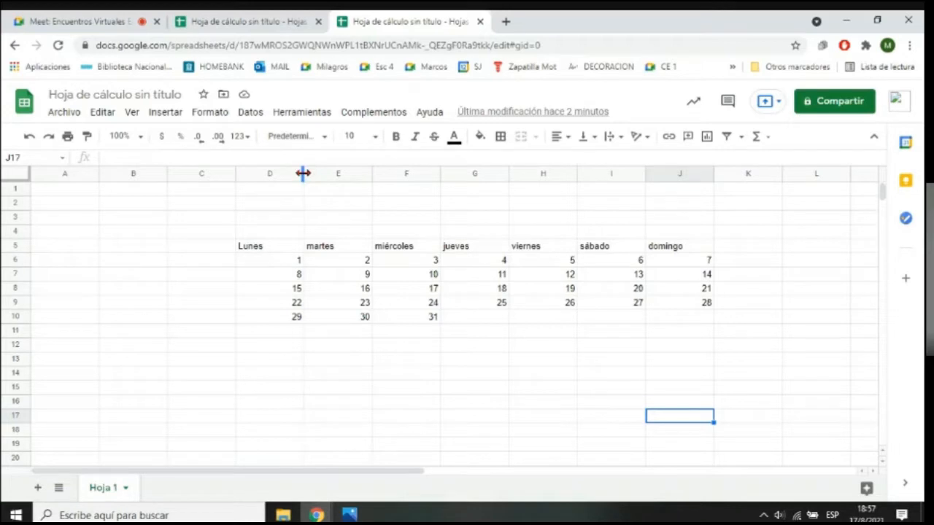
left_click_drag(303, 173, 360, 175)
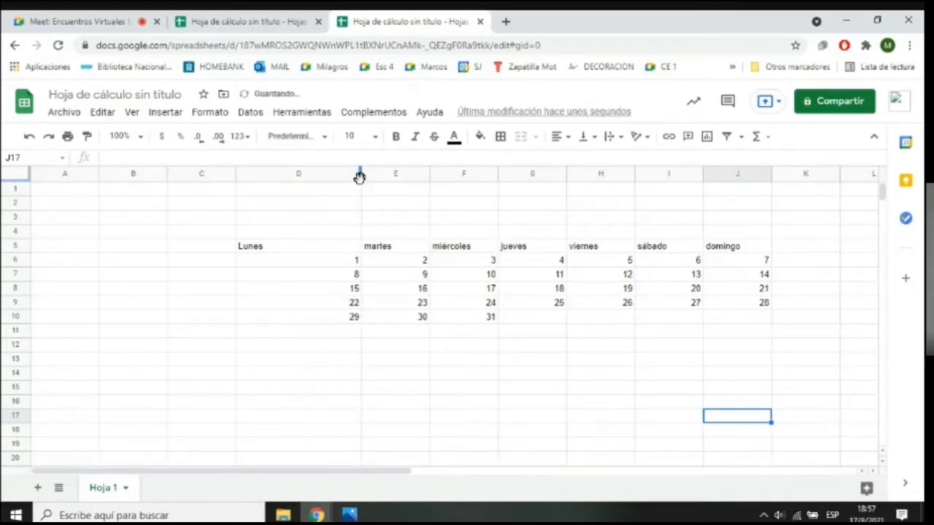
left_click_drag(358, 173, 283, 173)
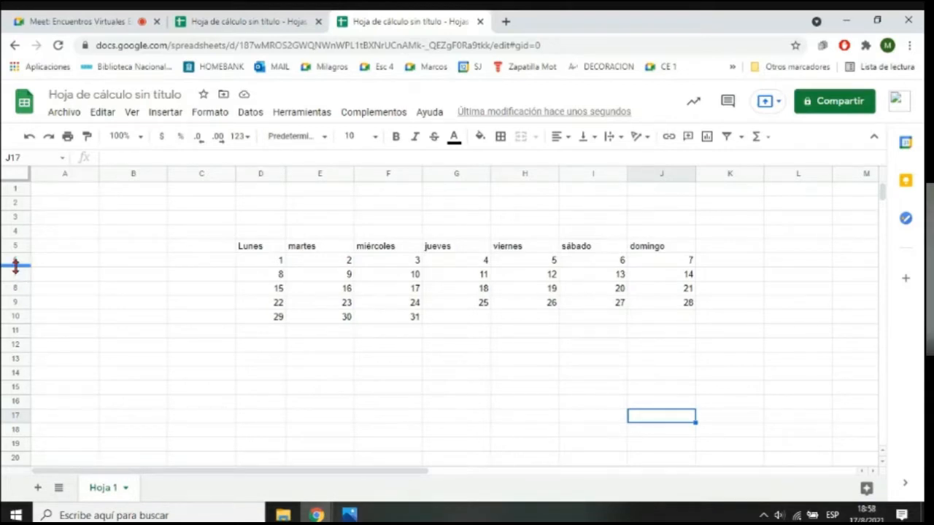
- Adjust the height of row 6 to about one and a half times that of the other rows
left_click_drag(15, 266, 15, 296)
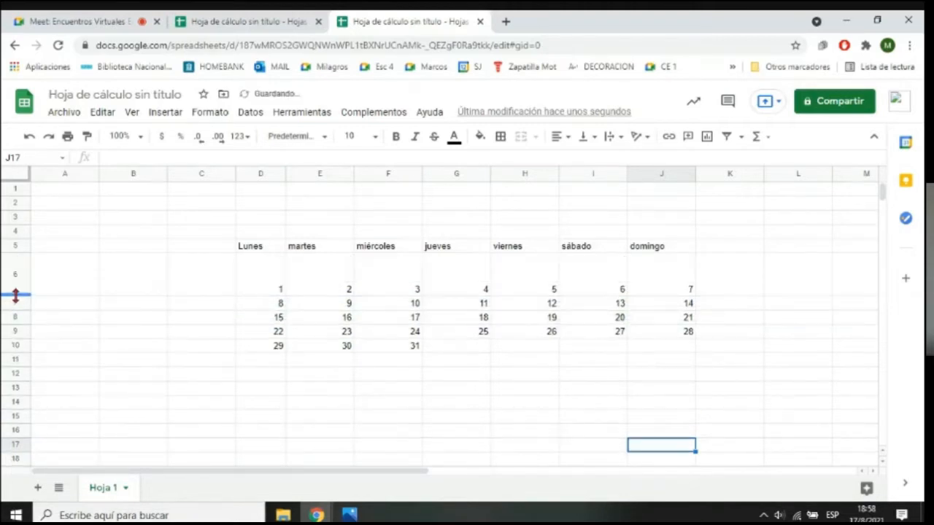
left_click_drag(15, 295, 15, 284)
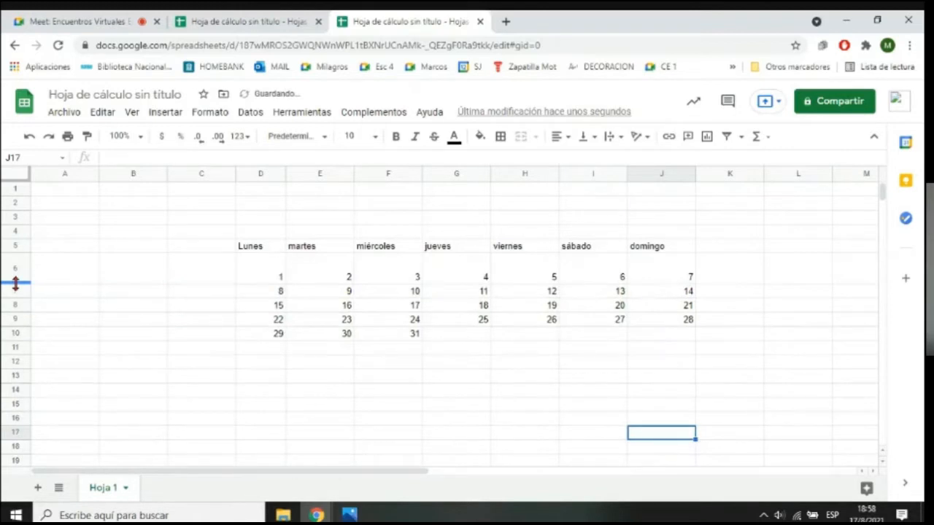
left_click_drag(15, 284, 16, 273)
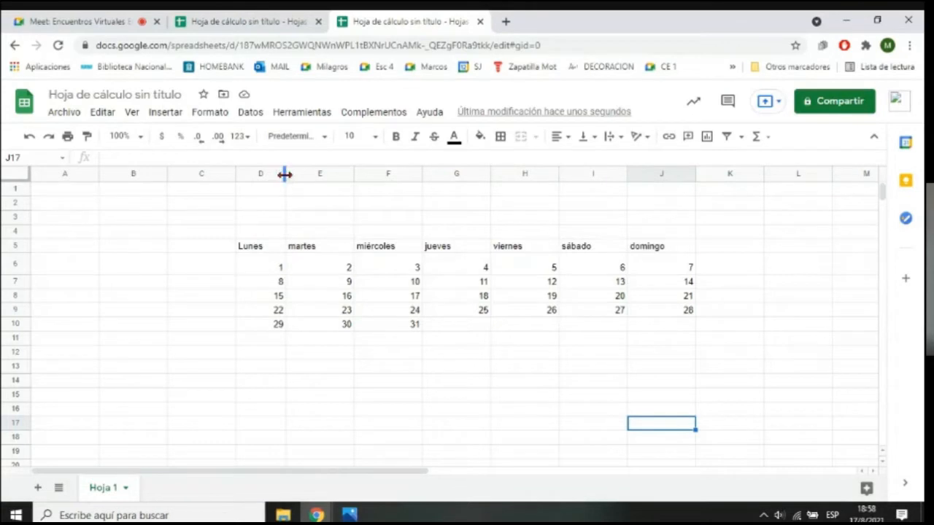
- Widen columns D and E individually so both are slightly wider than the remaining calendar columns
left_click_drag(285, 174, 323, 173)
mouse_move(392, 173)
left_mouse_down()
mouse_move(416, 173)
mouse_move(399, 172)
left_mouse_up()
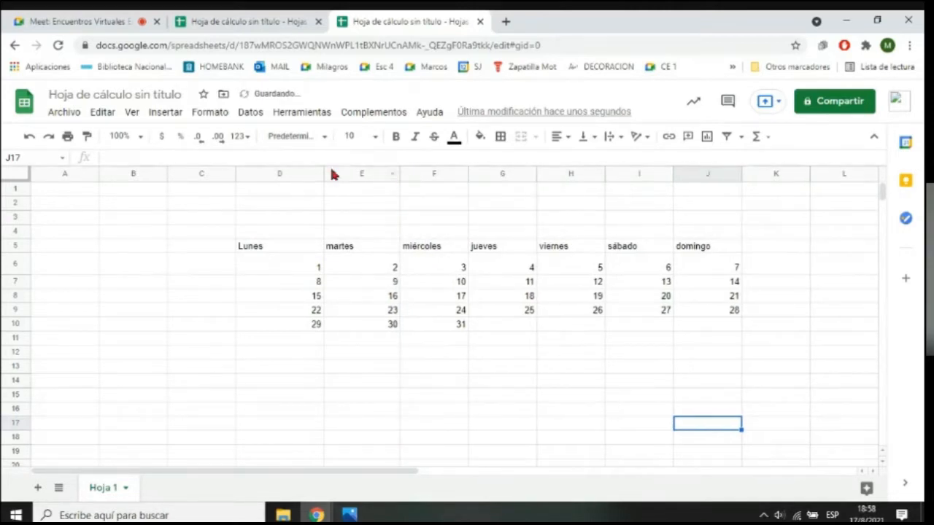
left_click_drag(323, 174, 309, 174)
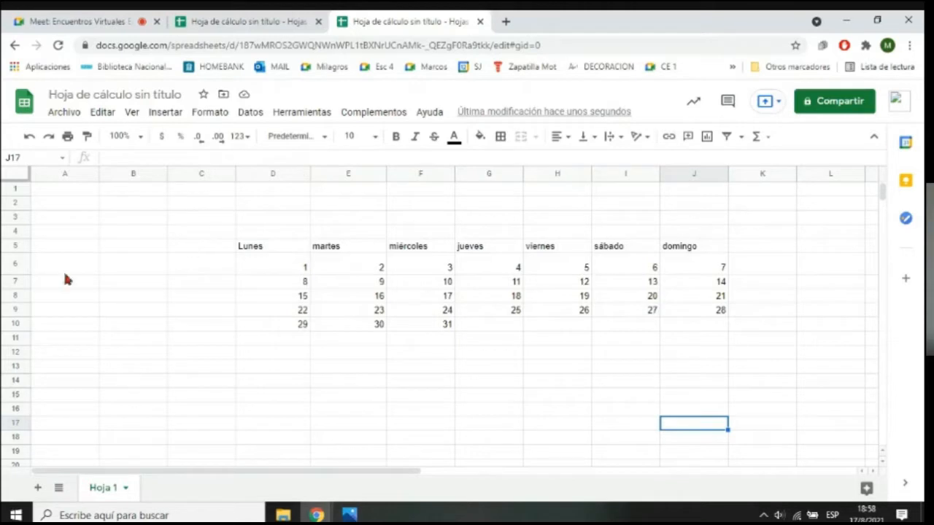
scroll(64, 277, "right", 2)
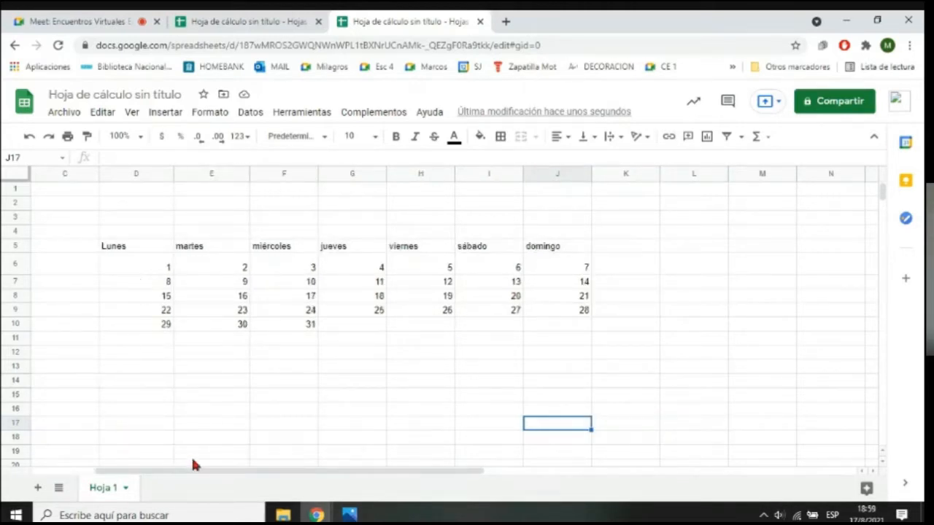
left_click_drag(200, 470, 137, 472)
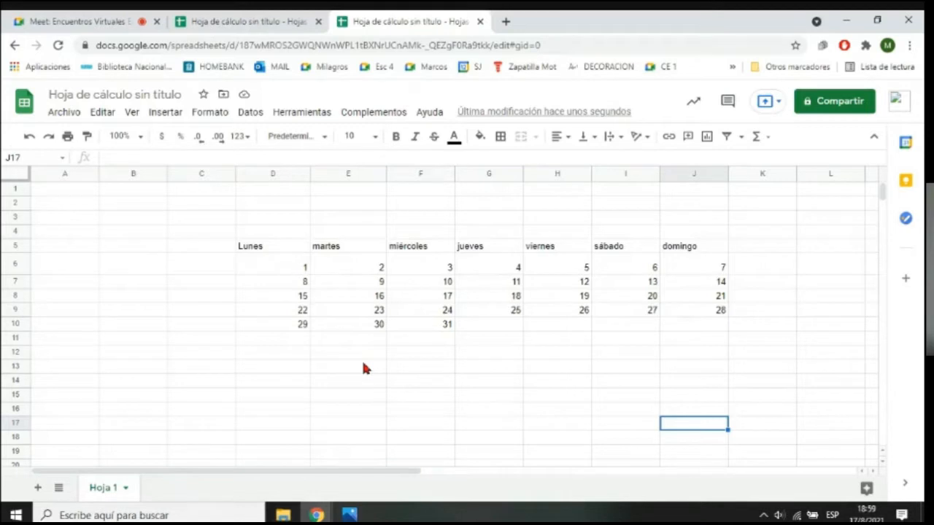
left_click(329, 234)
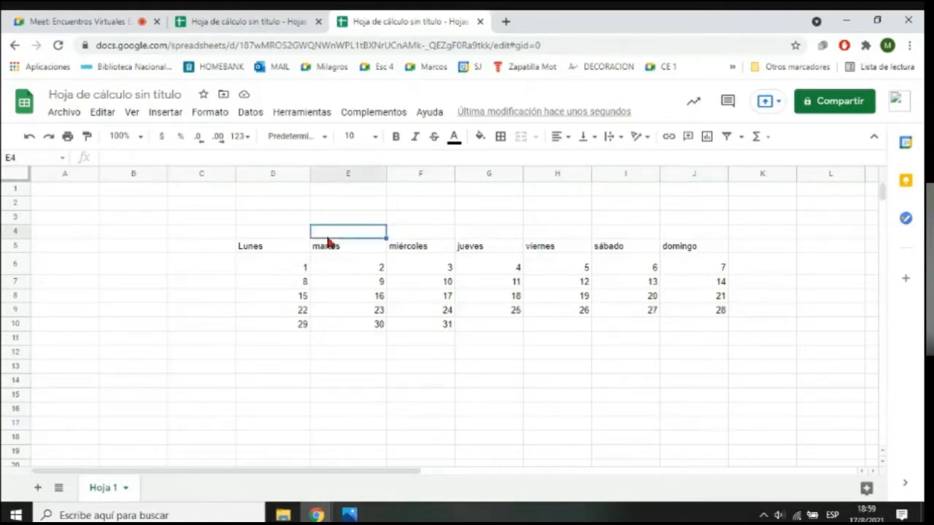
left_click(273, 174)
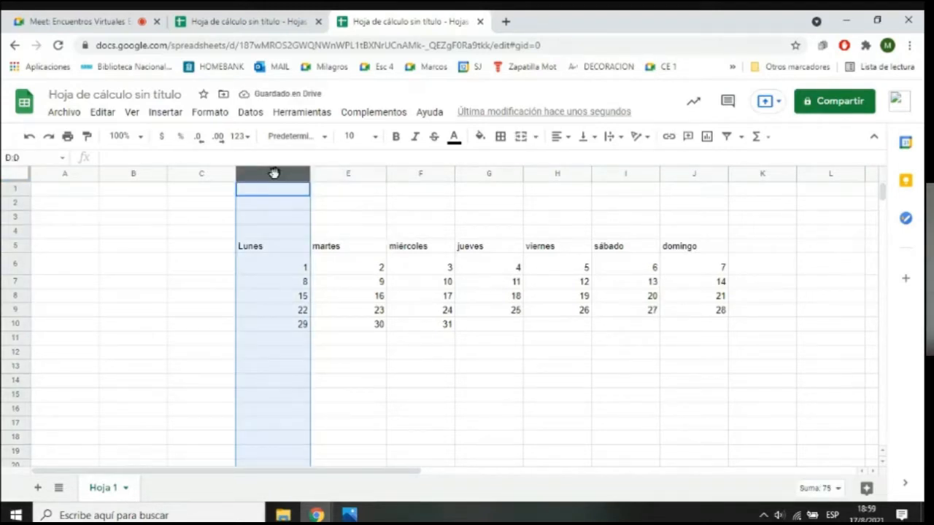
left_click(394, 298)
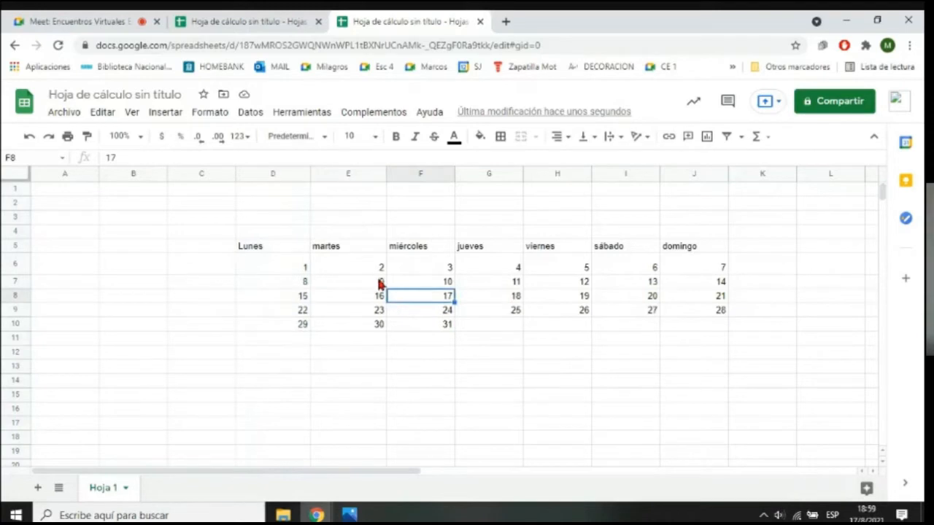
left_click(270, 175)
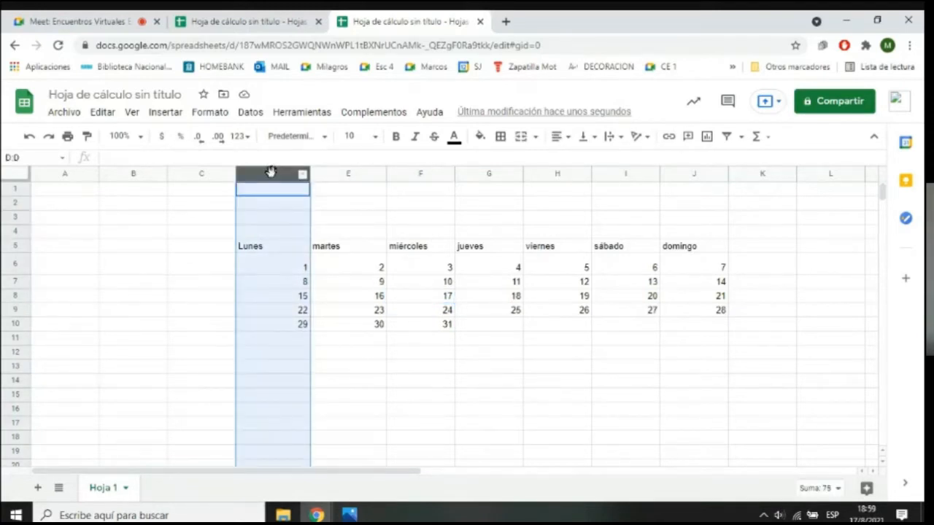
mouse_move(269, 173)
left_mouse_down()
mouse_move(329, 175)
mouse_move(274, 174)
left_mouse_up()
left_click(485, 264)
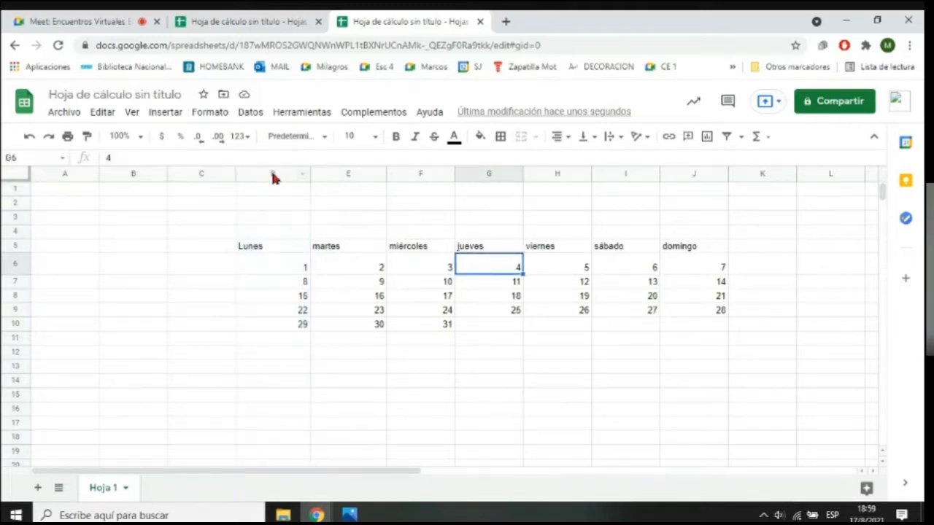
left_click(271, 173)
left_click_drag(271, 173, 671, 183)
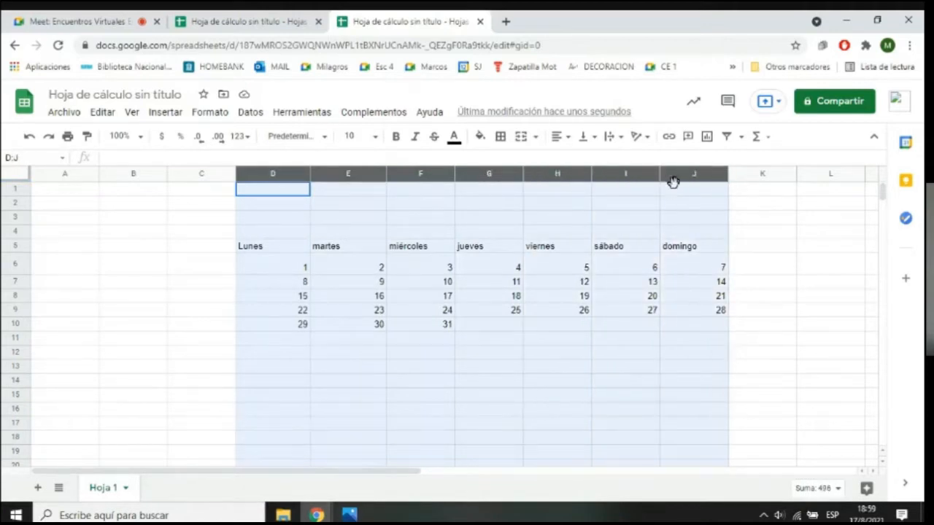
left_click(133, 269)
left_click(272, 168)
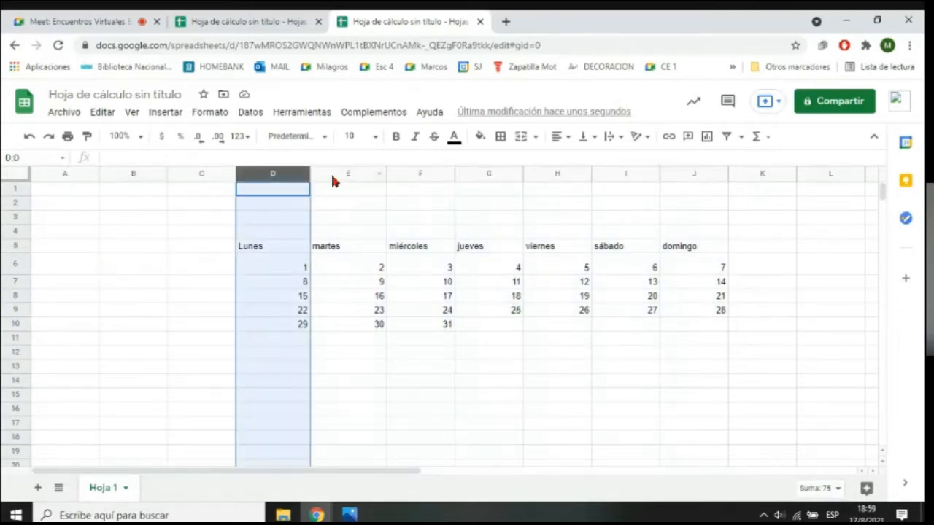
mouse_move(271, 168)
left_mouse_down()
mouse_move(496, 162)
mouse_move(294, 175)
mouse_move(108, 172)
mouse_move(345, 180)
mouse_move(165, 158)
mouse_move(95, 179)
mouse_move(276, 175)
left_mouse_up()
left_click(351, 246)
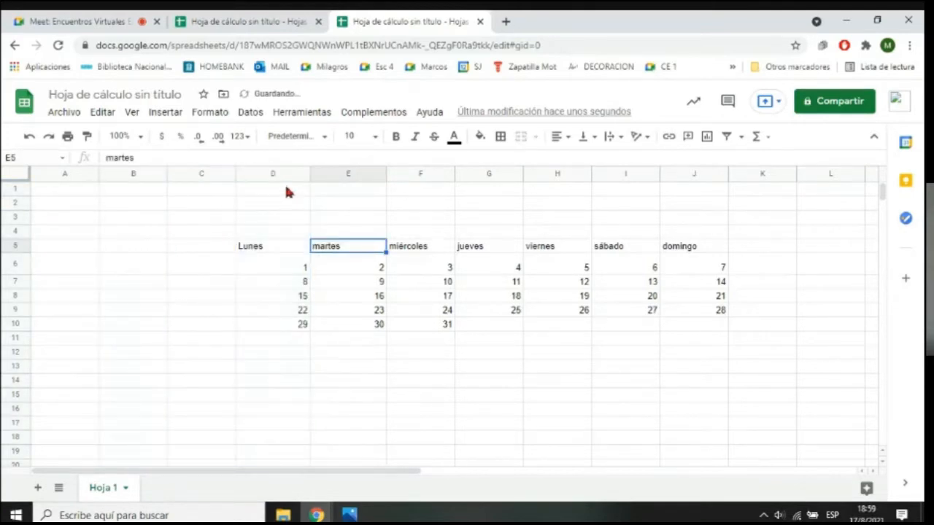
- Select columns D:J and try resizing them together, first narrower and then about a third wider than the default columns
left_click(275, 177)
left_click(440, 178, "shift")
left_click_drag(440, 178, 687, 154)
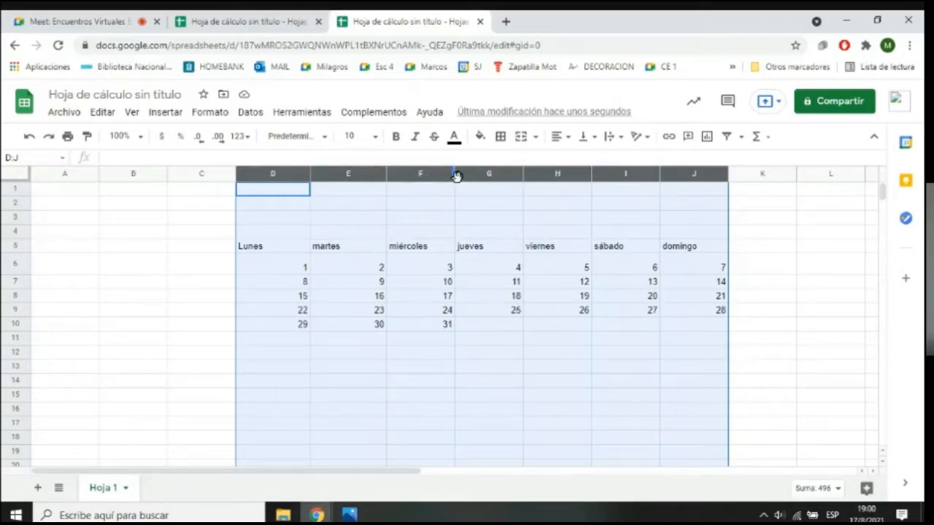
left_click_drag(454, 176, 430, 177)
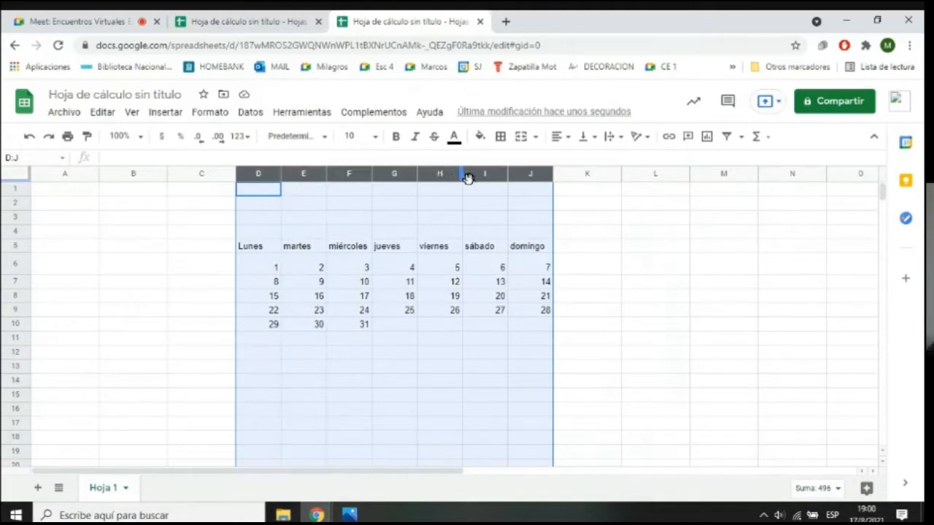
left_click_drag(507, 174, 547, 174)
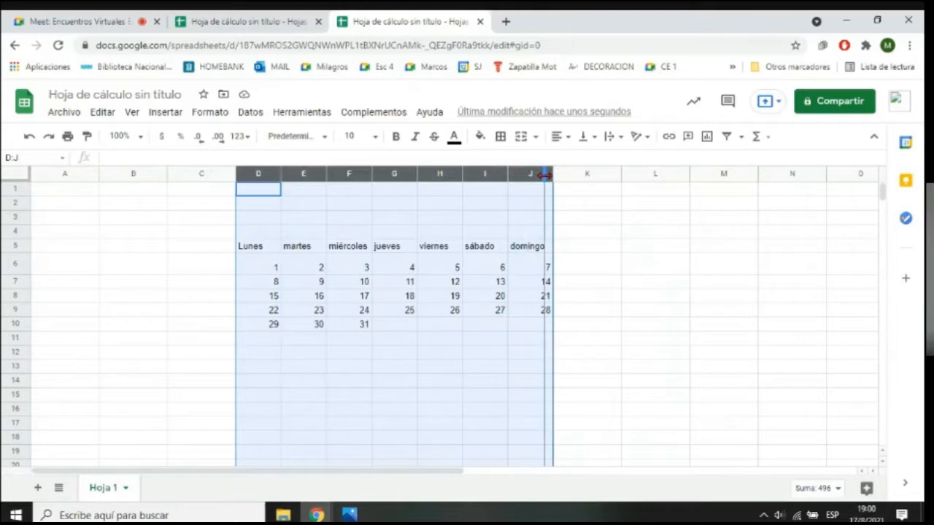
left_click_drag(546, 175, 552, 174)
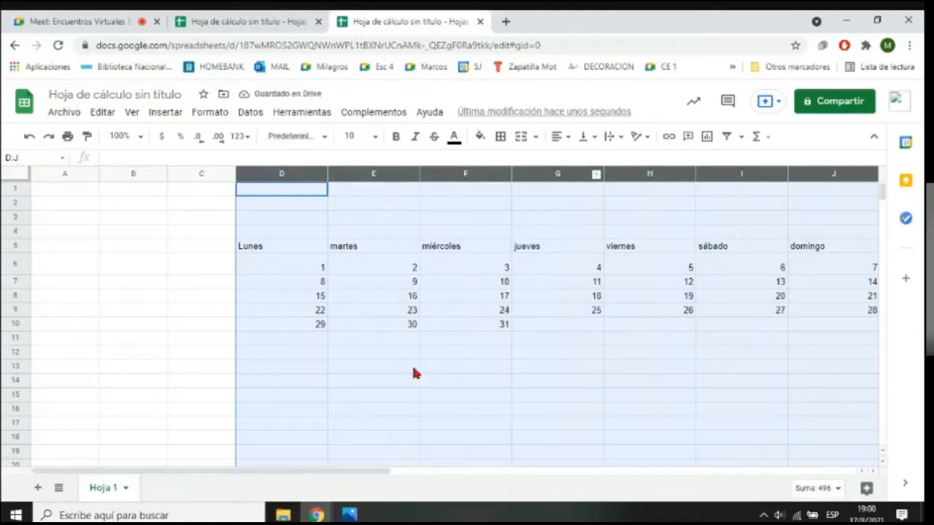
left_click_drag(300, 475, 349, 473)
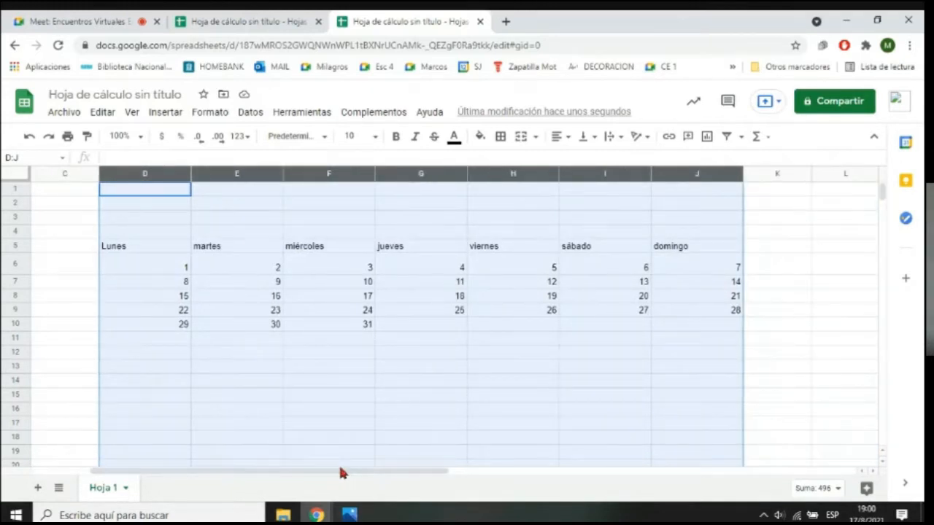
left_click(538, 217)
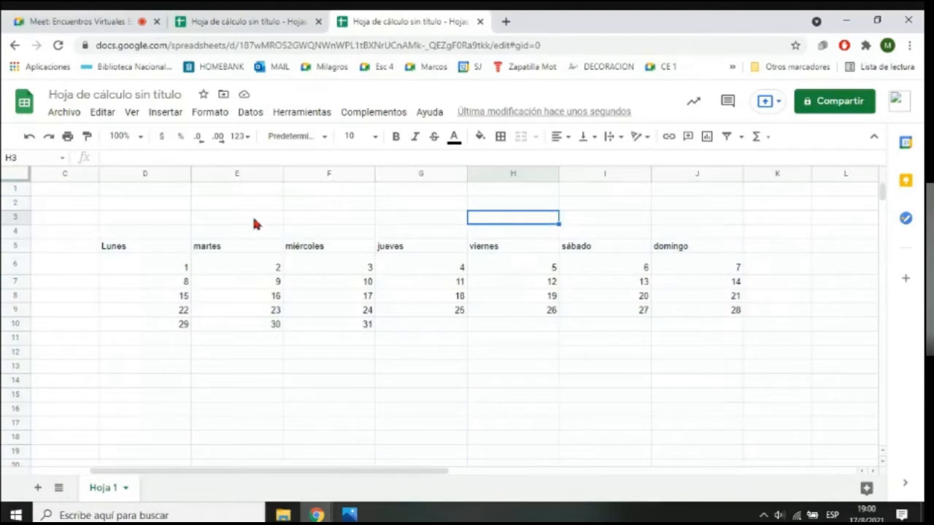
- Resize columns D:J together to one equal width, slightly wider than the default columns
left_click_drag(165, 183, 620, 174)
left_click_drag(715, 151, 713, 153)
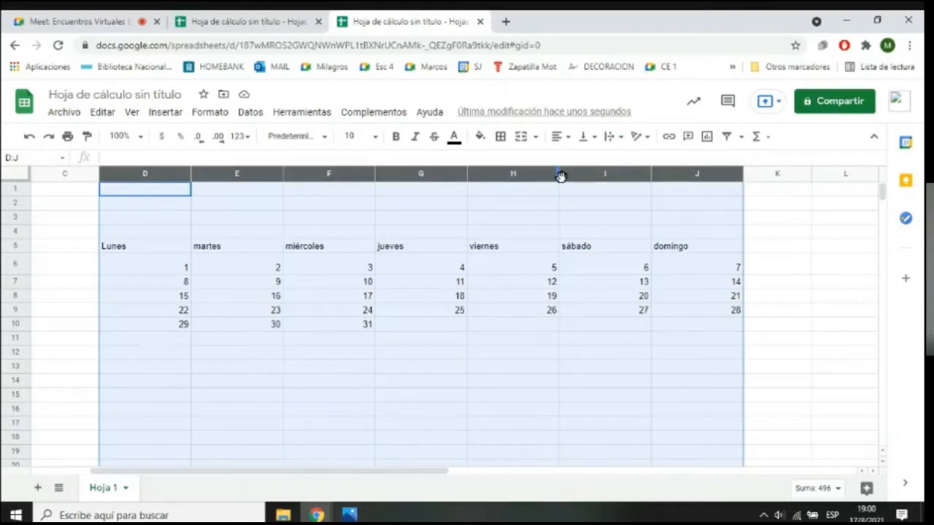
left_click_drag(558, 175, 682, 174)
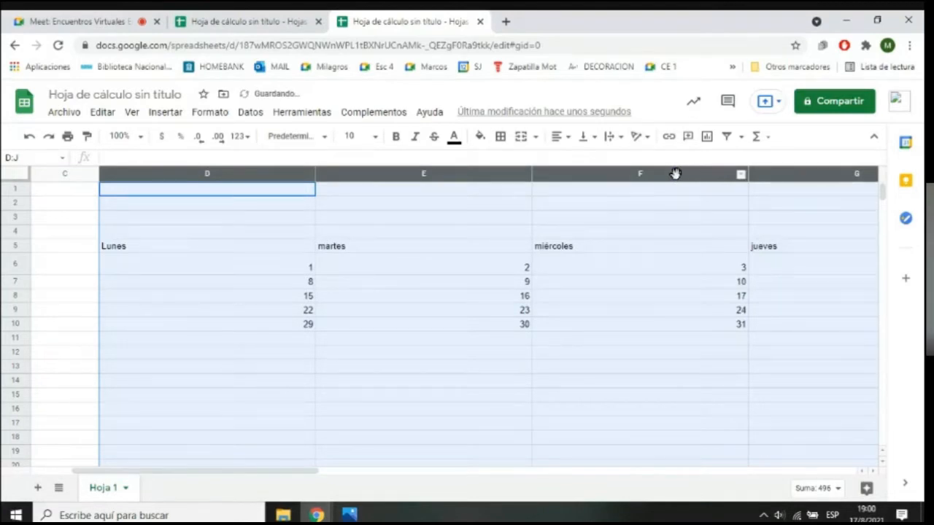
left_click_drag(531, 176, 385, 174)
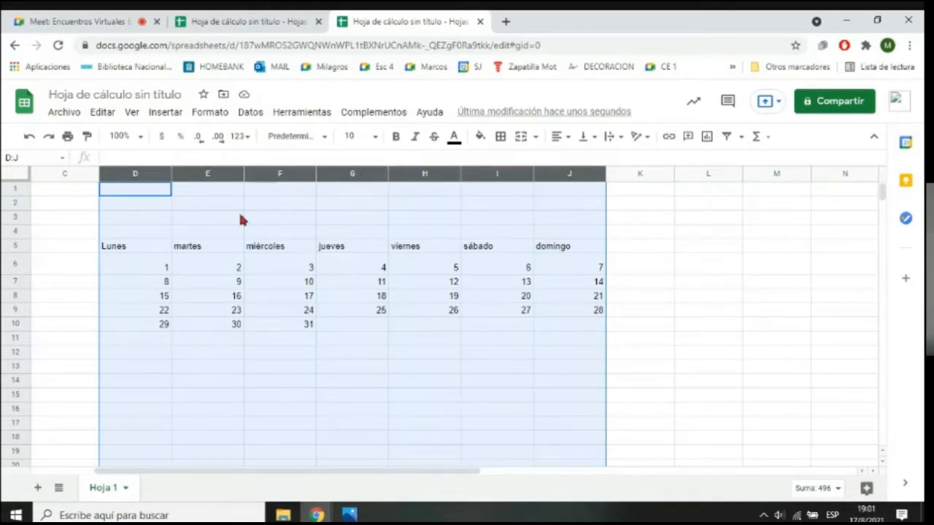
left_click(187, 284)
left_click_drag(18, 246, 22, 326)
left_click(119, 407)
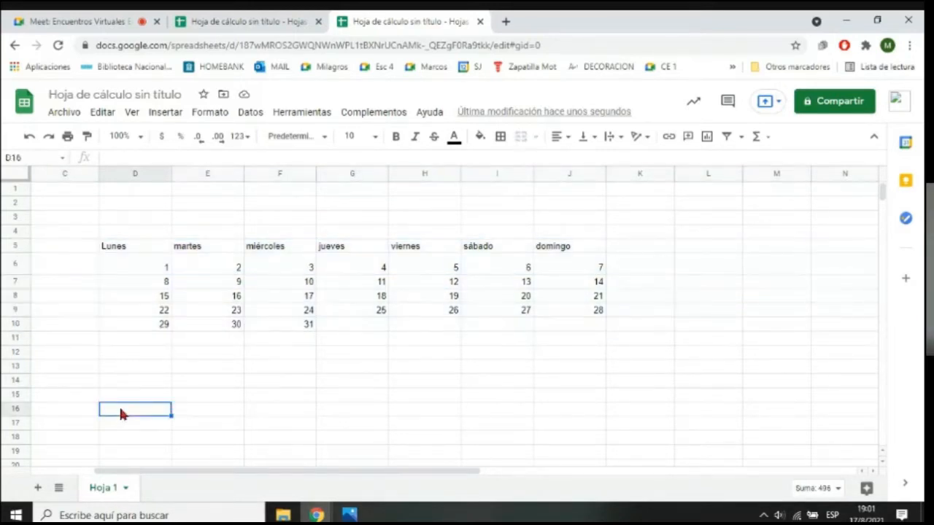
- Select rows 5:10 and resize them together to one equal height, about three times the default
left_click(12, 245)
left_click_drag(12, 245, 22, 321)
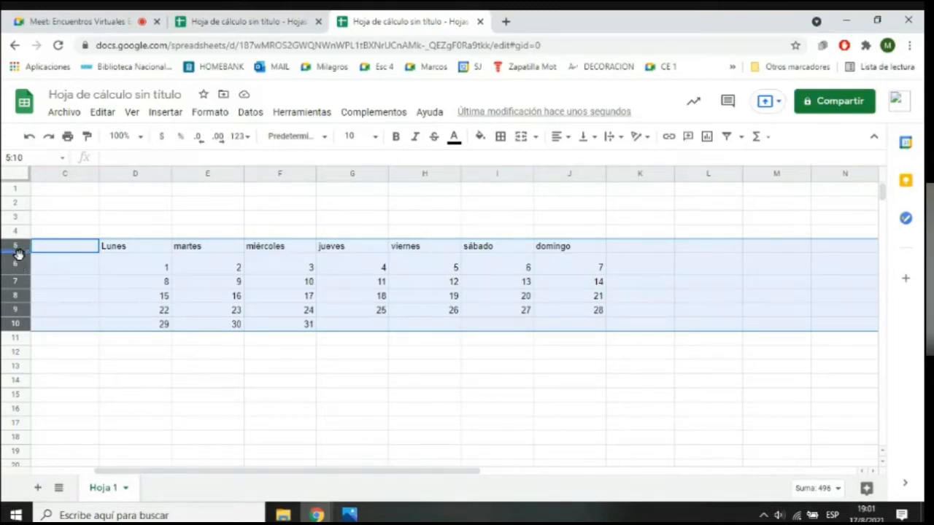
left_click_drag(18, 252, 20, 276)
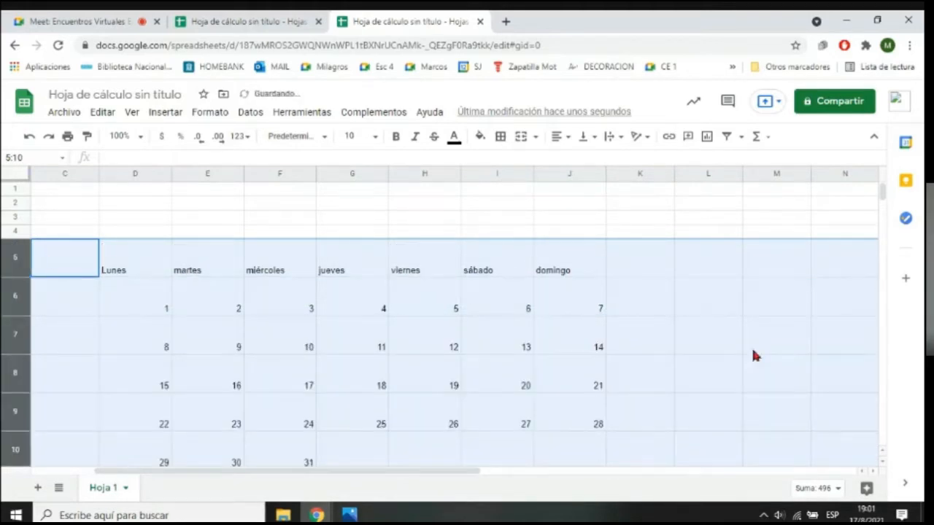
left_click(880, 454)
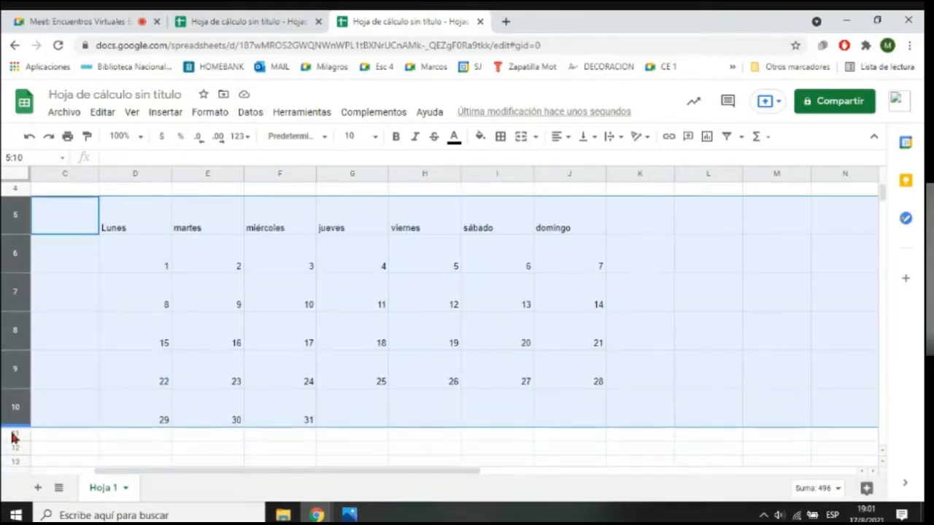
left_click_drag(20, 426, 24, 403)
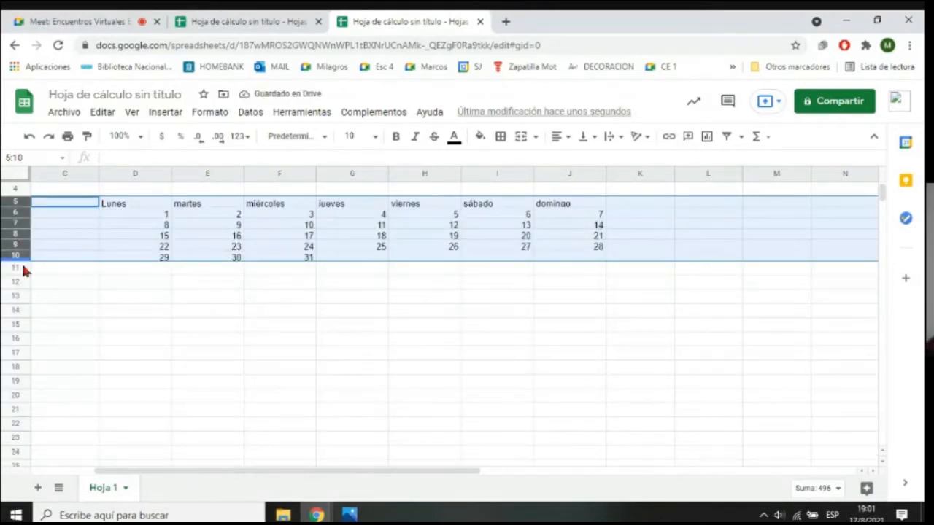
left_click_drag(22, 260, 21, 278)
left_click_drag(19, 381, 19, 394)
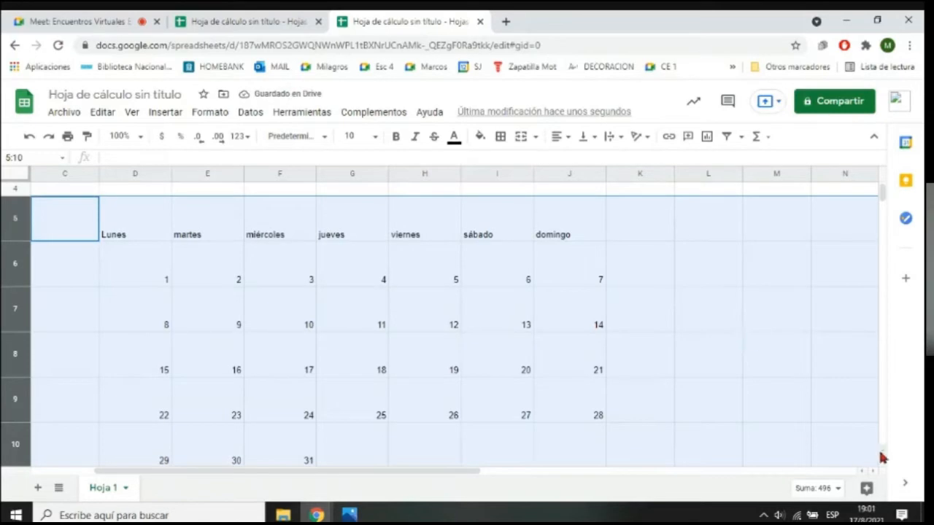
scroll(884, 467, "down", 1)
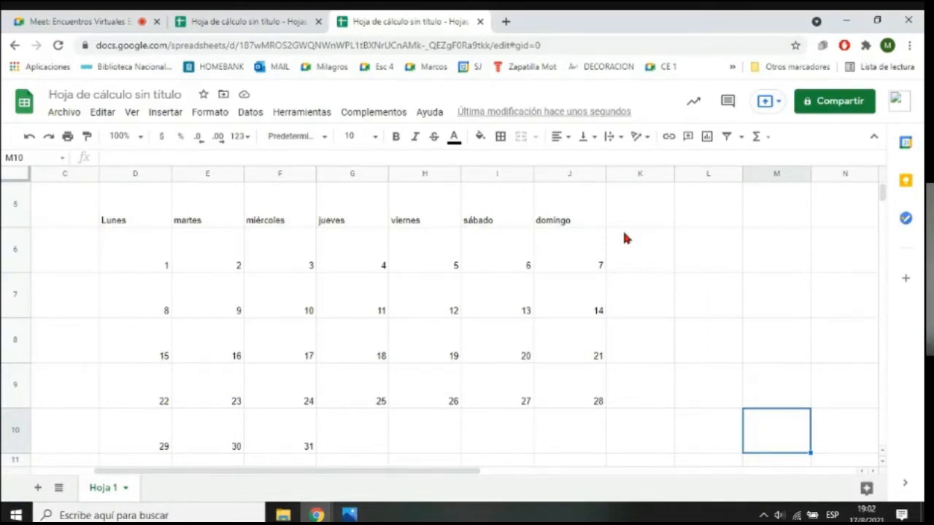
- Compare the new calendar with the MARZO example in the other spreadsheet, examining borders, text alignment and title
left_click(240, 25)
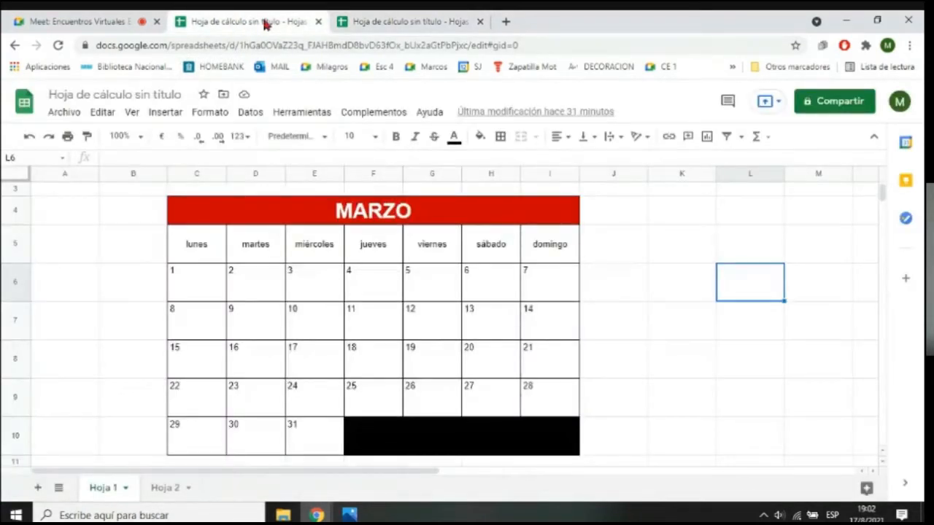
left_click(370, 16)
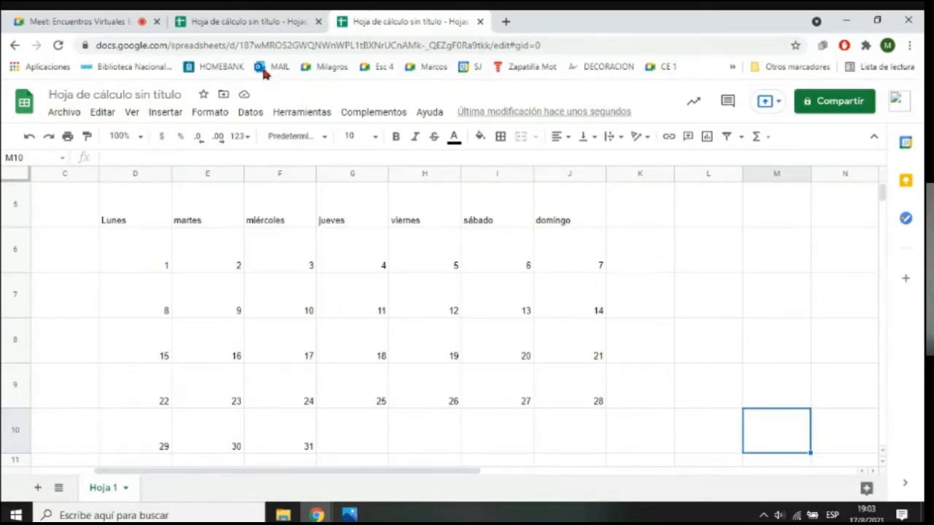
left_click(265, 25)
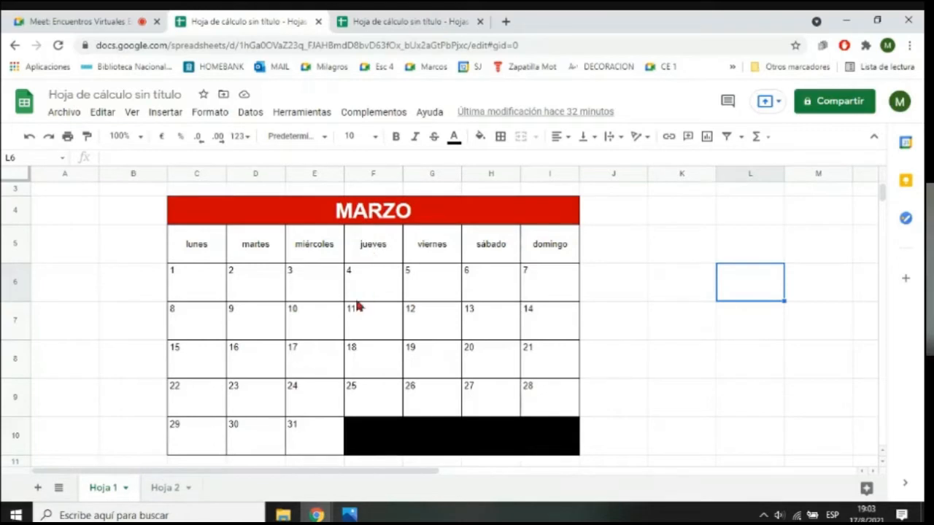
left_click(426, 21)
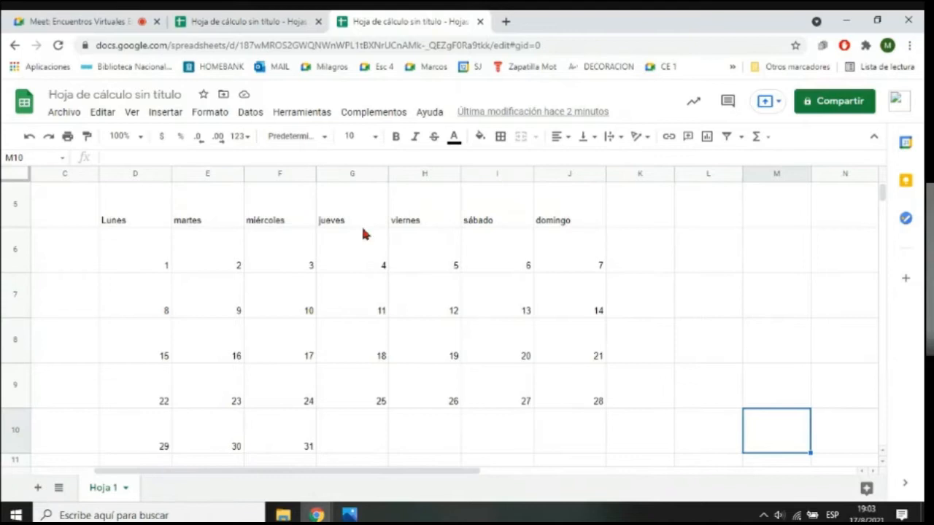
left_click(267, 16)
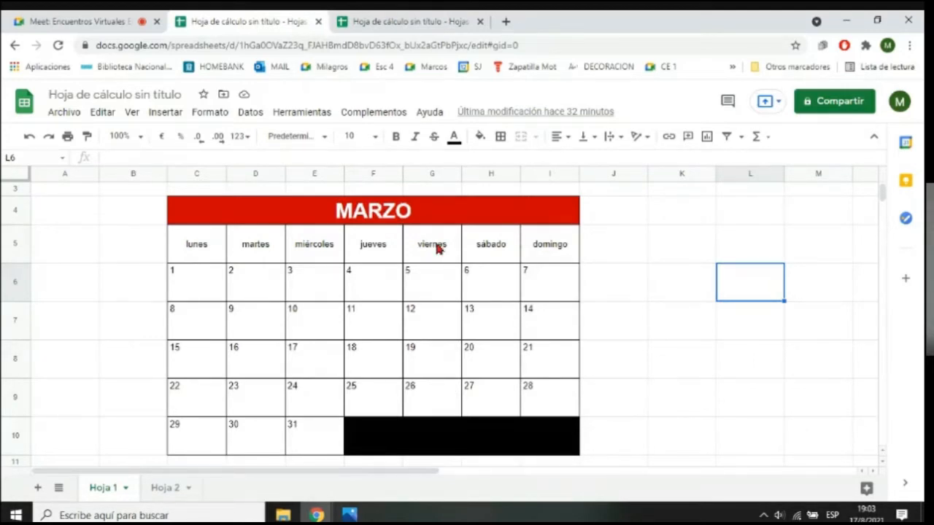
left_click(414, 22)
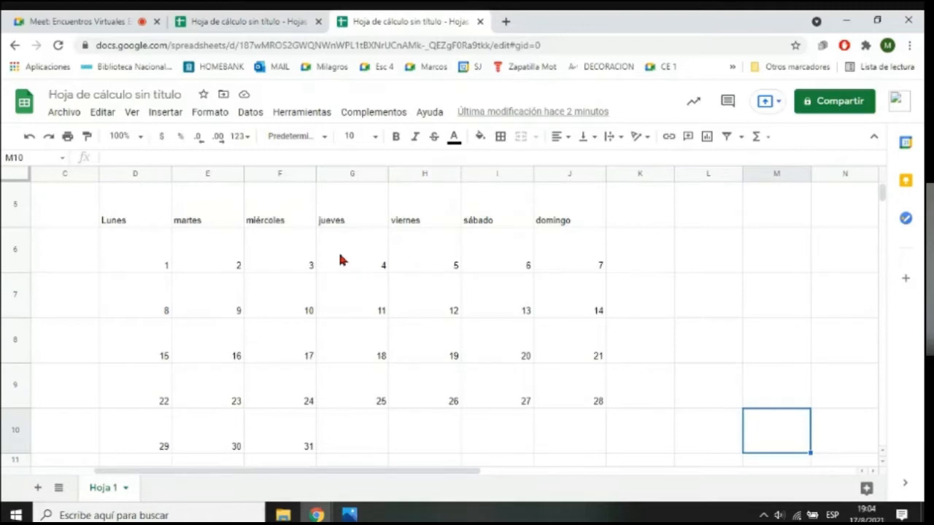
- Select the calendar range D5:J10, from the Lunes heading to the last cell under domingo
left_click(144, 221)
left_click_drag(196, 250, 422, 408)
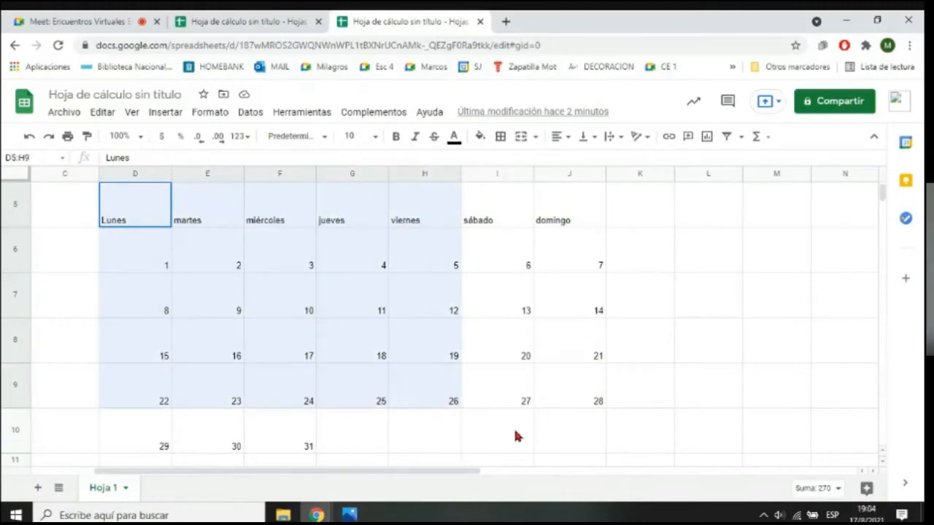
left_click_drag(515, 435, 567, 436)
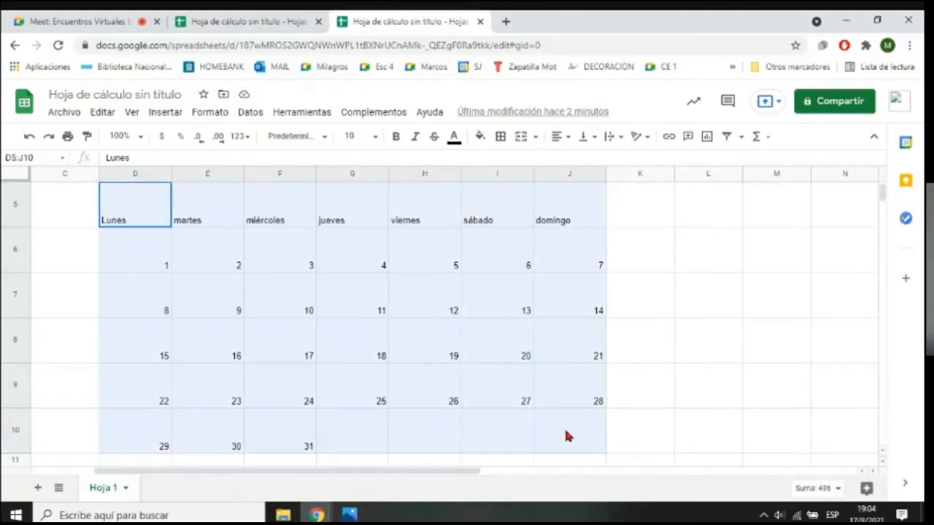
left_click_drag(566, 432, 566, 432)
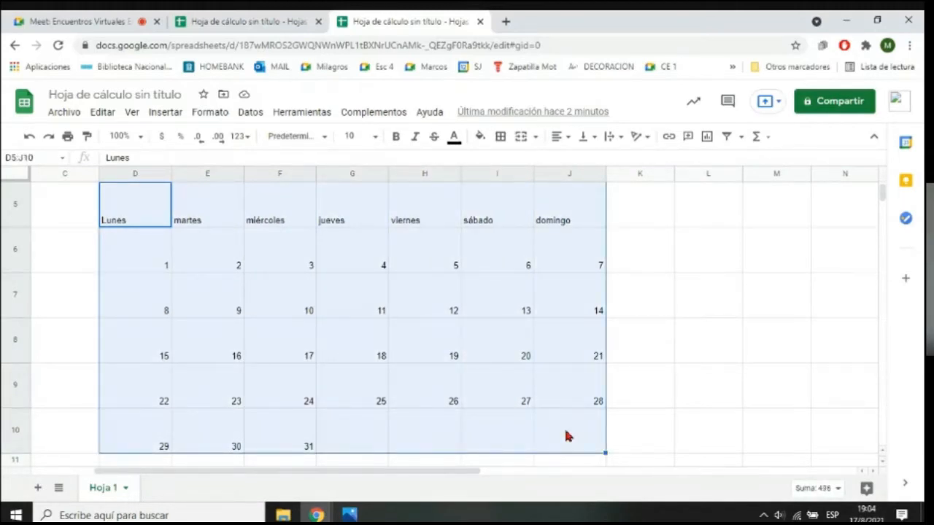
left_click(567, 435)
- Extend the selection beyond the calendar to D5:K11 and apply outer borders to it
left_click_drag(133, 213, 572, 439)
left_click_drag(132, 210, 617, 417)
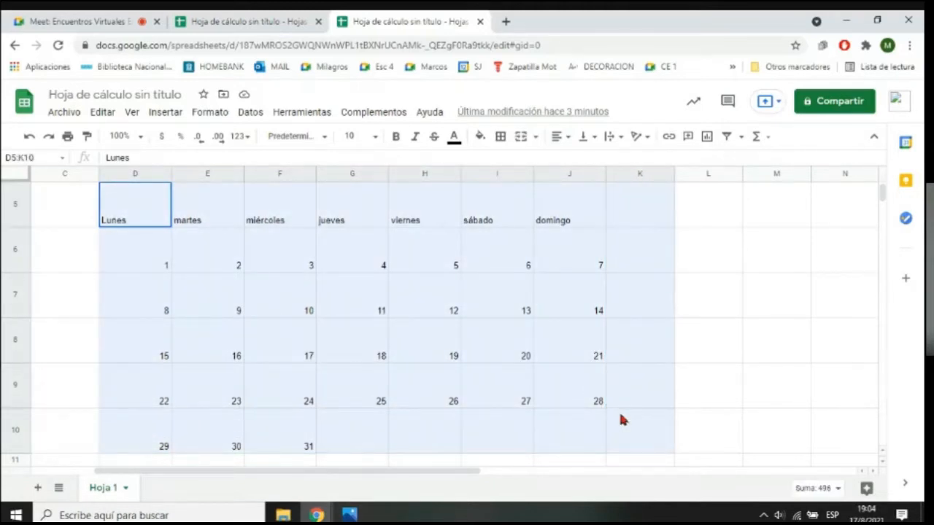
left_click_drag(620, 416, 632, 465)
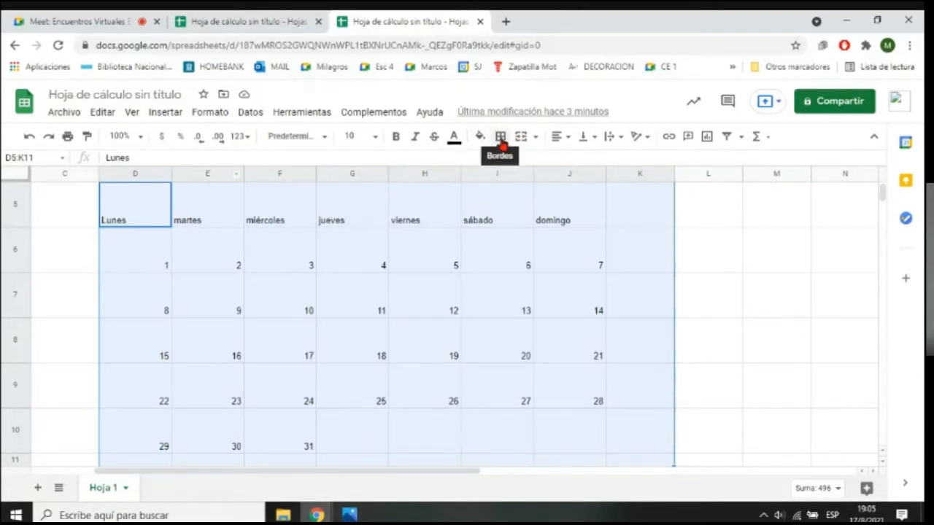
left_click(500, 138)
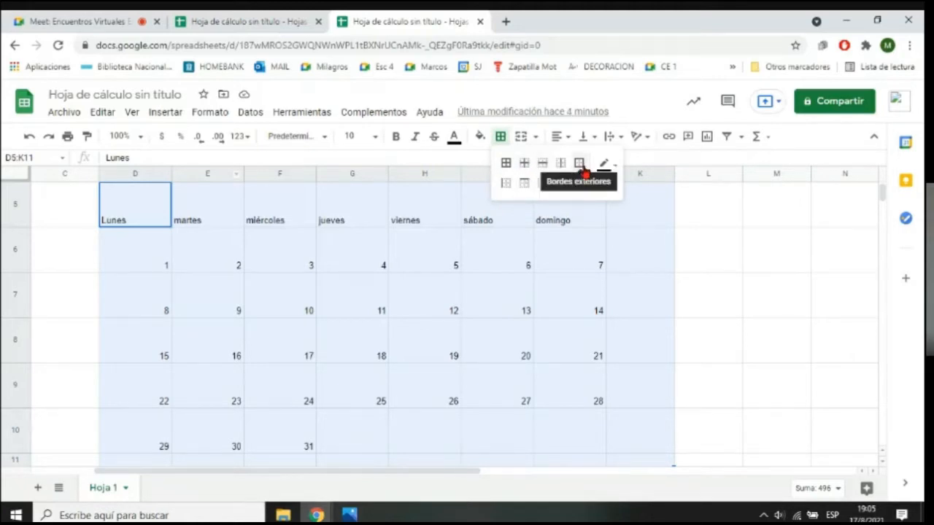
left_click(583, 167)
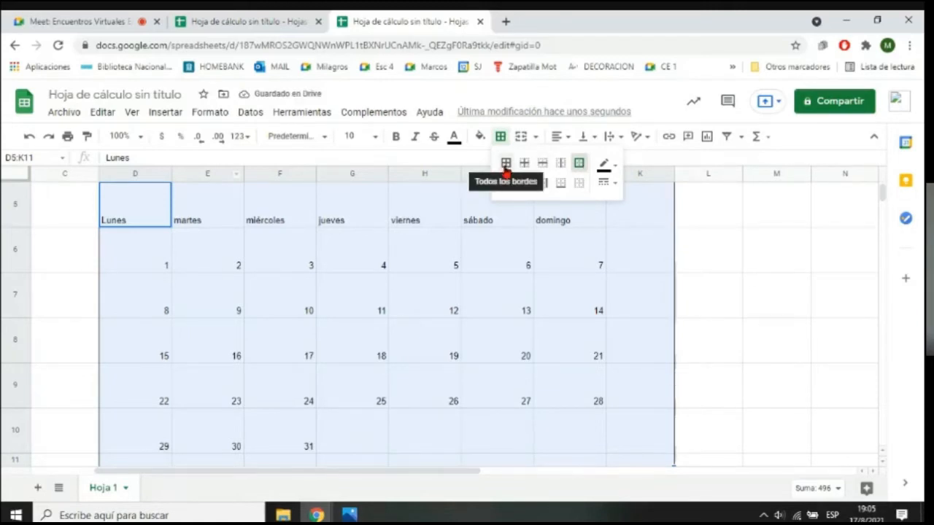
- View the border line styles, apply all borders to D5:K11 and check the extra bordered row and column
left_click(618, 172)
left_click(619, 173)
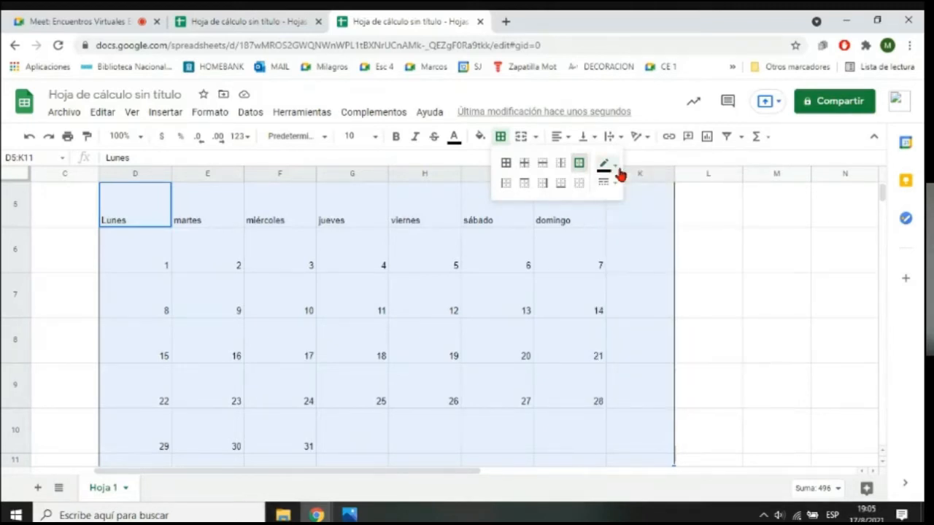
left_click(611, 184)
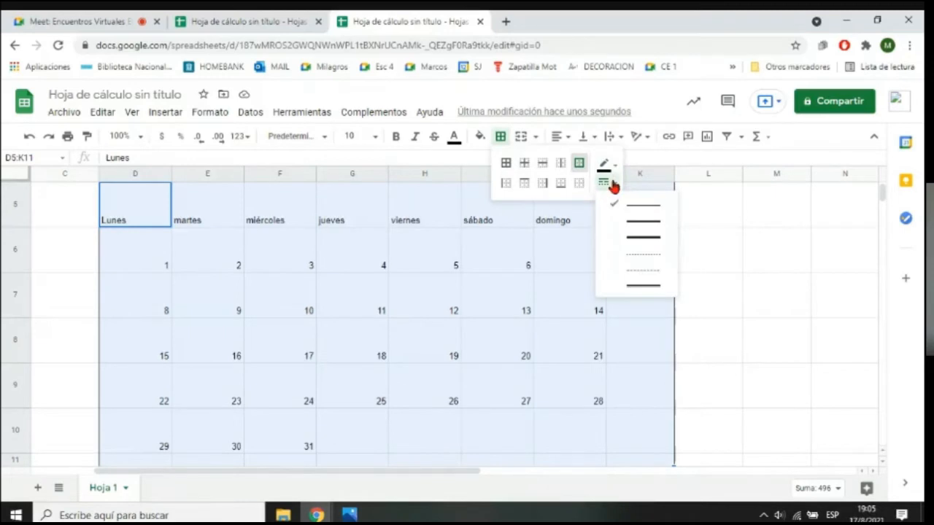
left_click(613, 187)
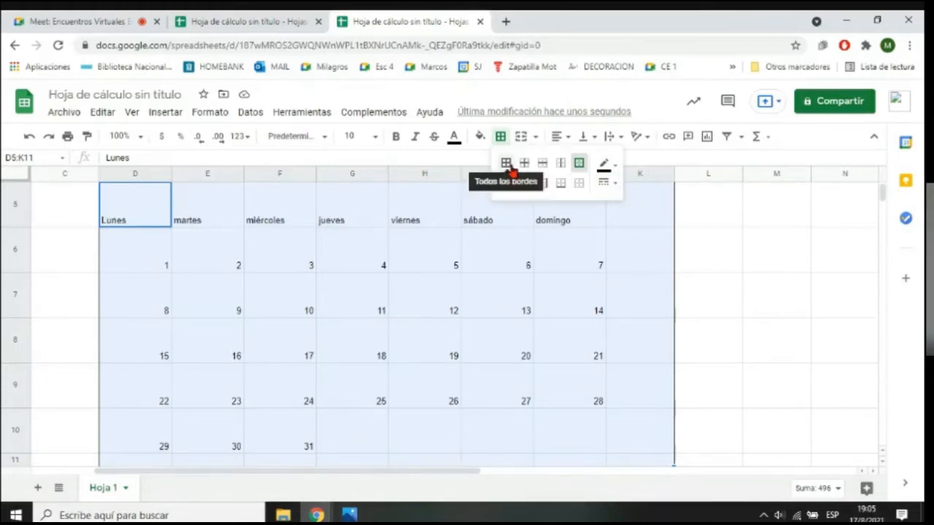
left_click(508, 166)
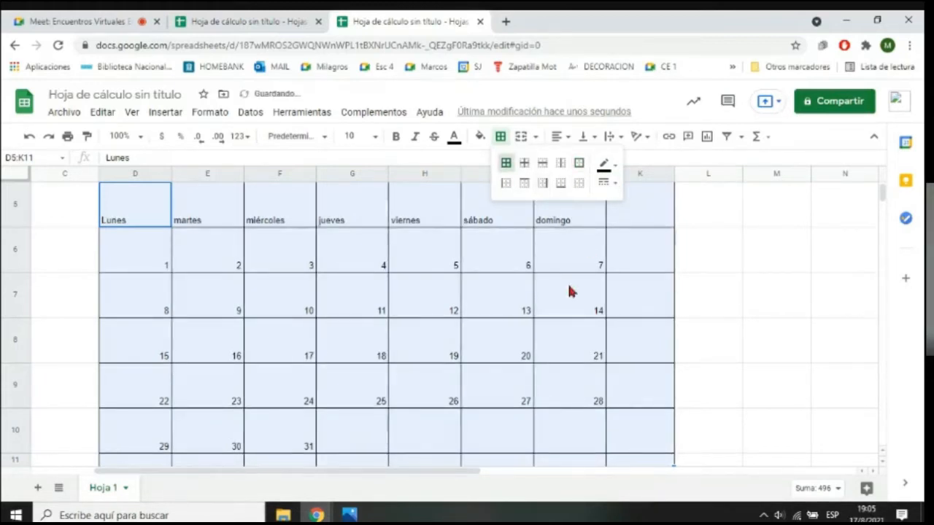
left_click(712, 272)
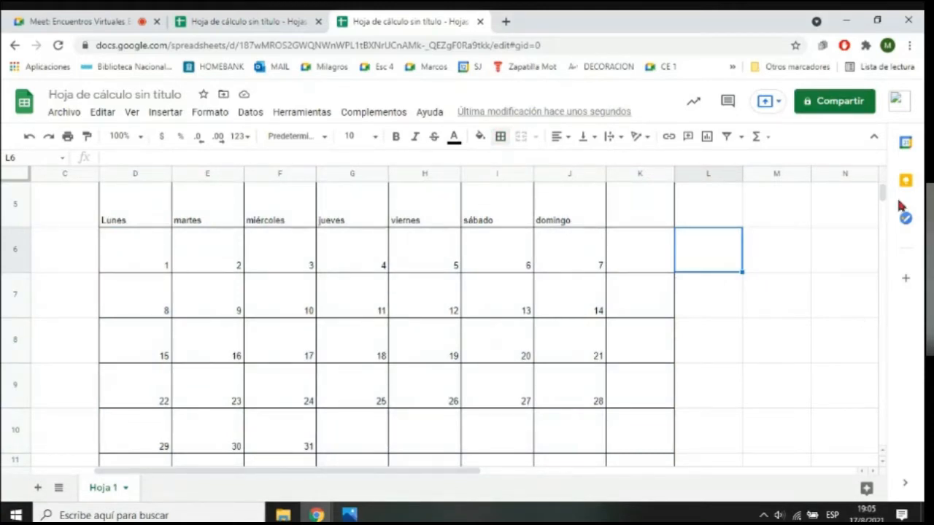
left_click(883, 462)
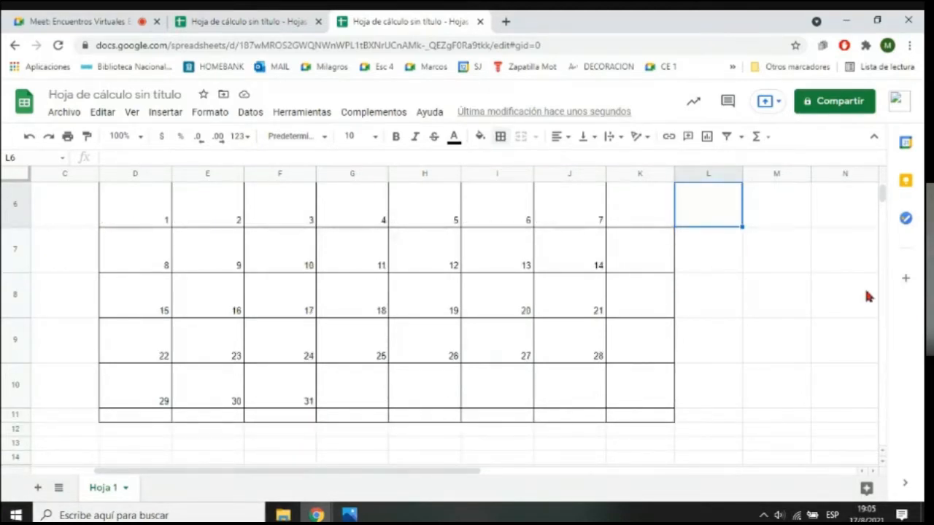
left_click(883, 453)
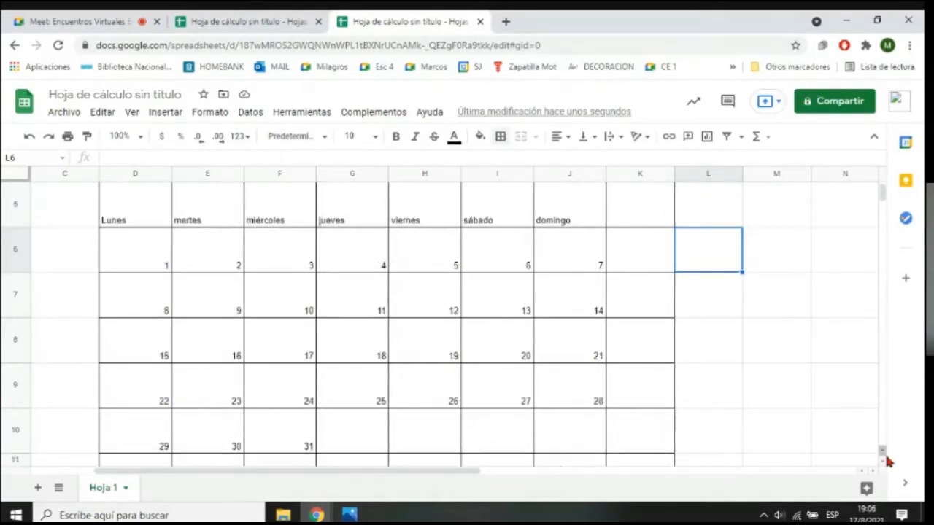
- Undo both border changes made to the range D5:K11
left_click(30, 137)
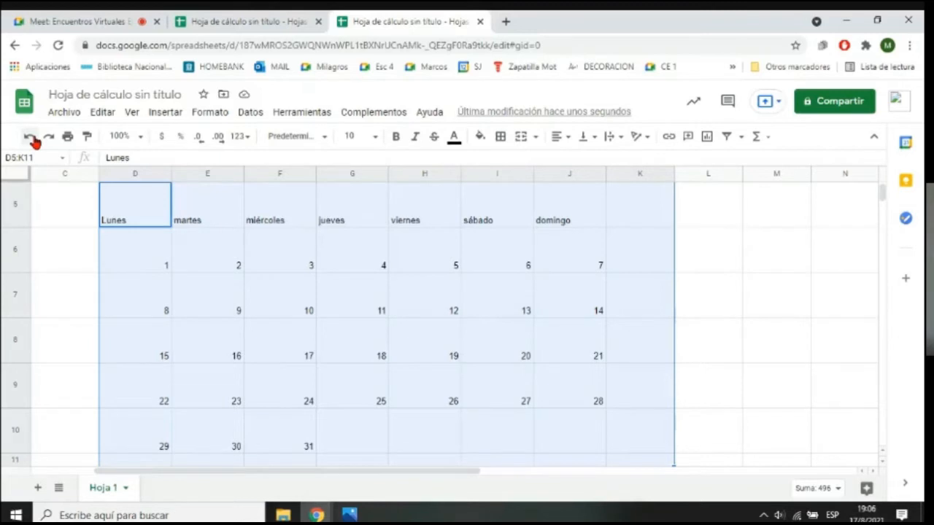
left_click(754, 310)
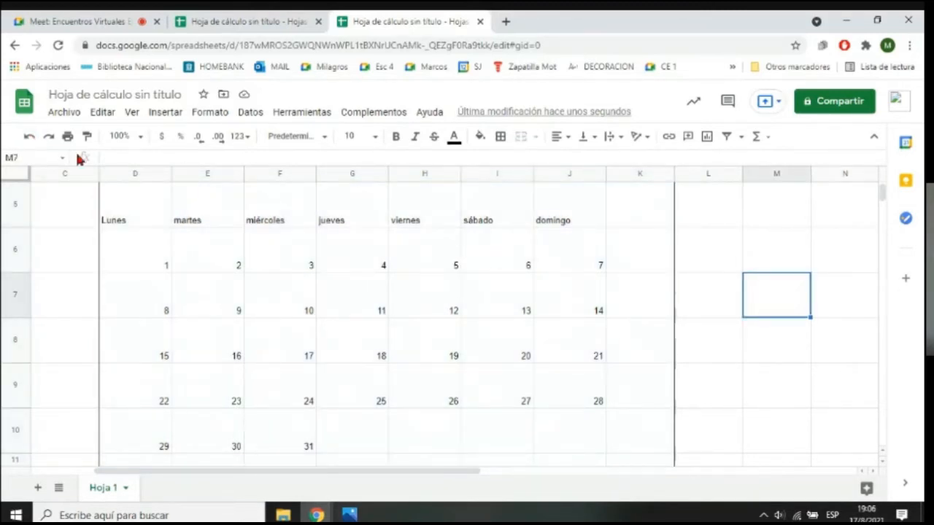
left_click(28, 138)
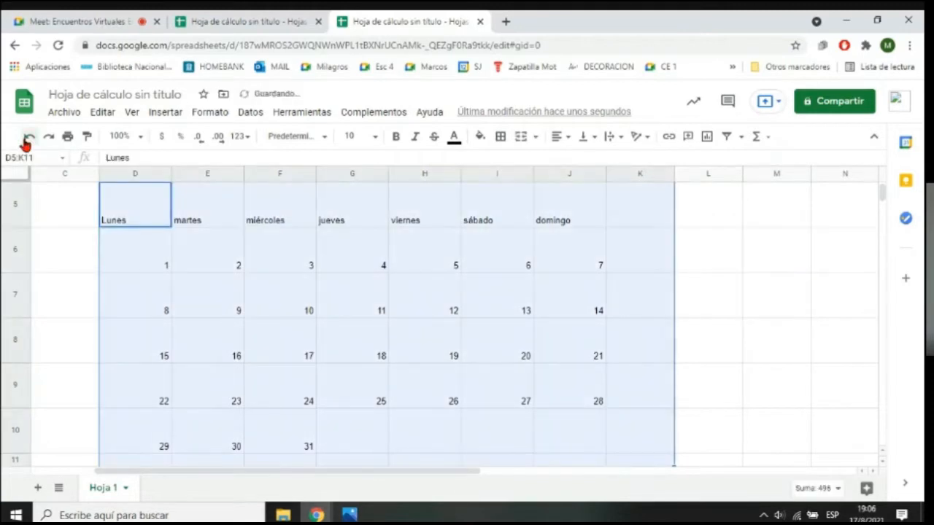
left_click(70, 266)
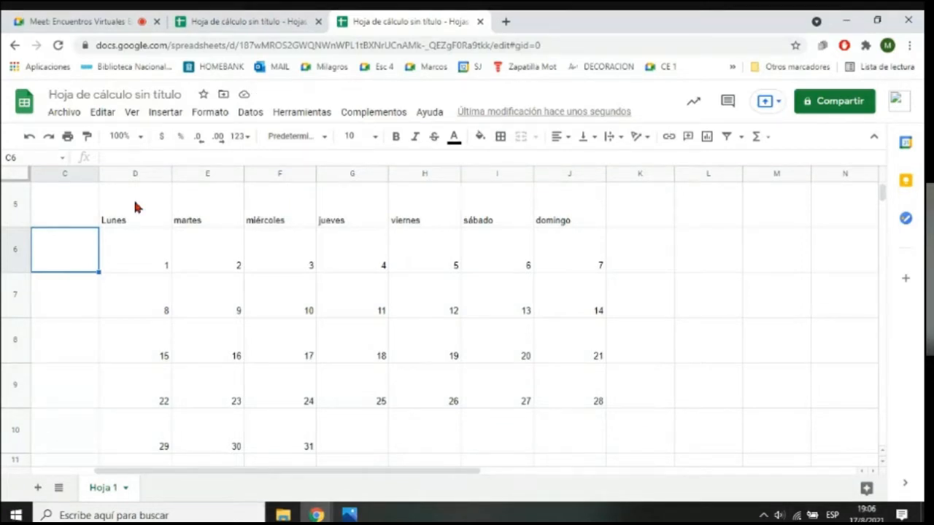
- Try applying all borders to the exact calendar range D5:J10, and undo them
left_click_drag(135, 208, 556, 433)
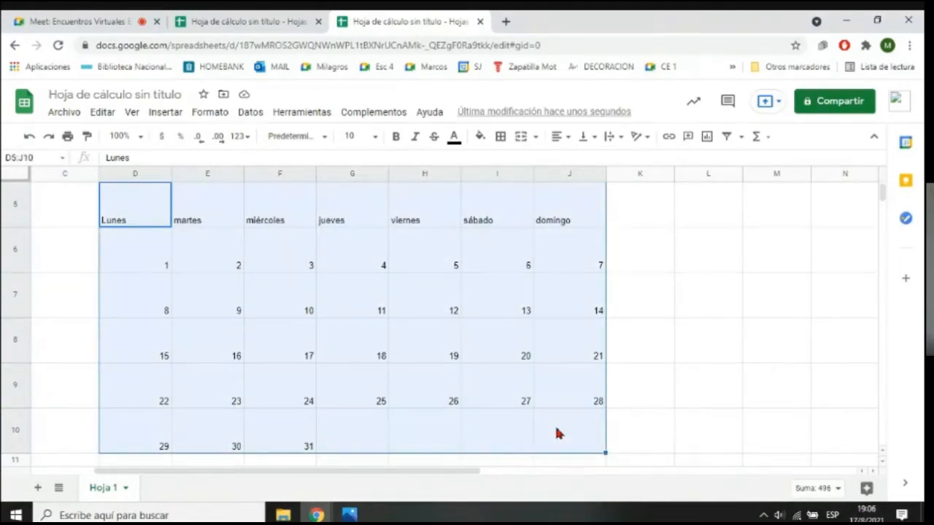
left_click(501, 139)
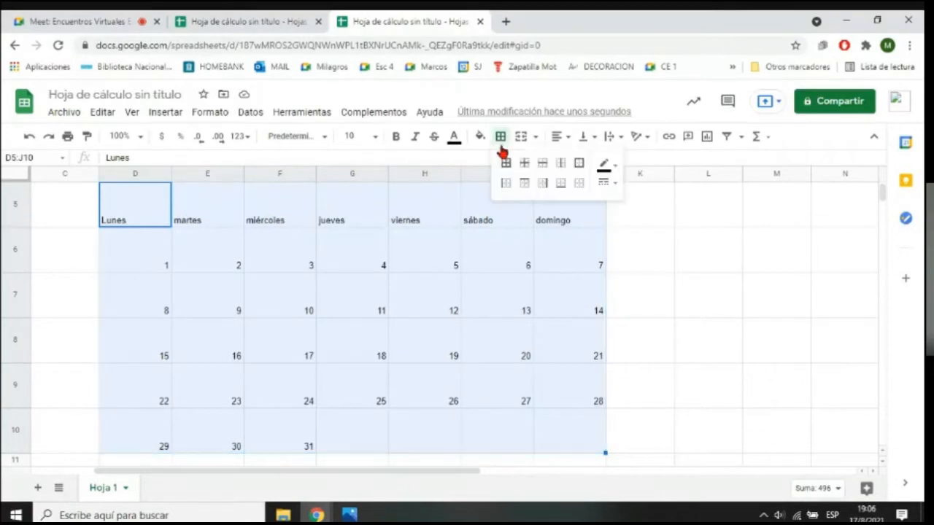
left_click(505, 162)
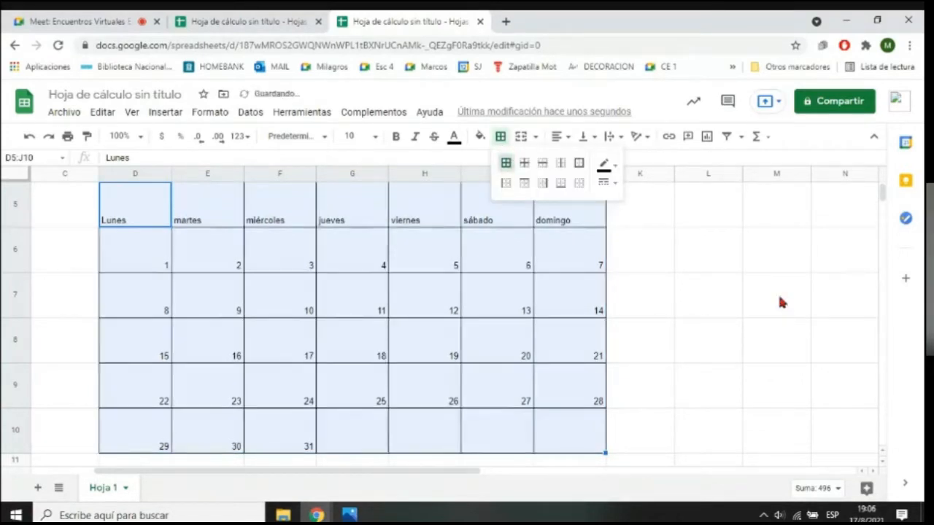
left_click_drag(814, 307, 821, 326)
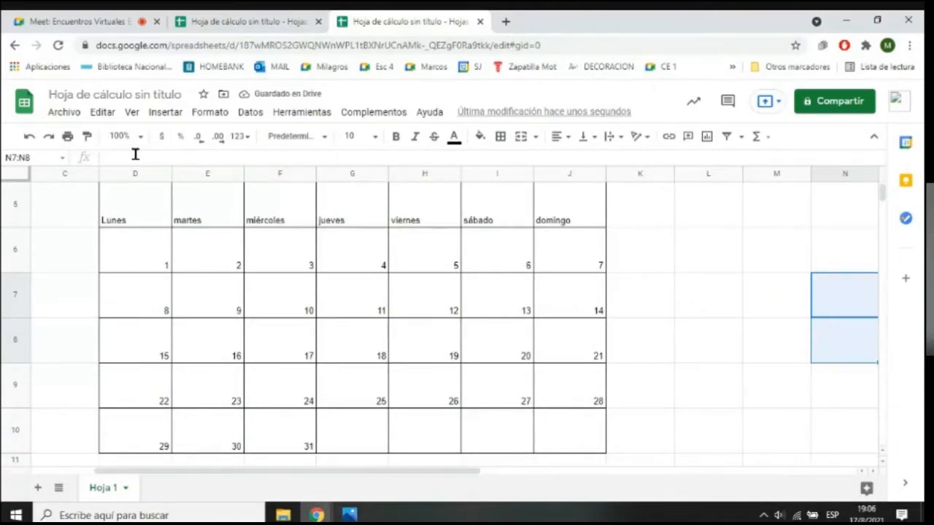
left_click(30, 138)
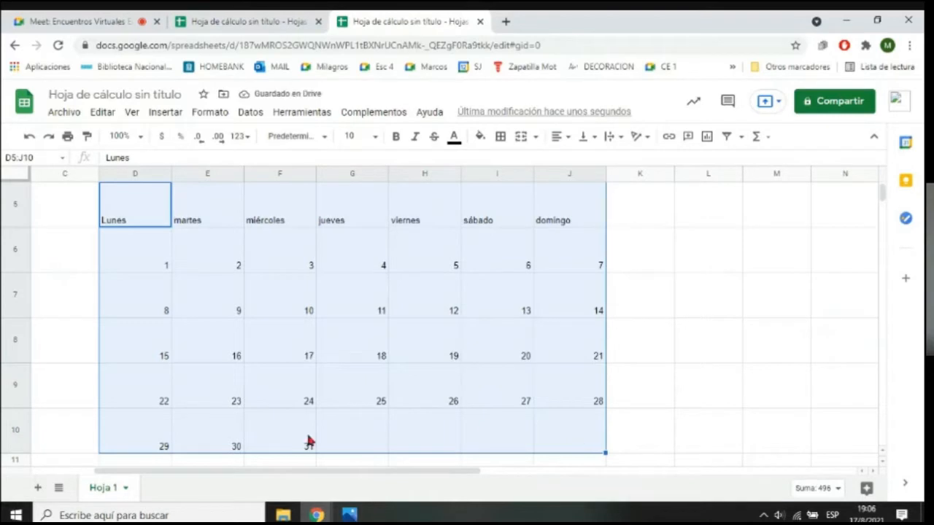
- Apply all borders to the weekday headings and the first four weeks, range D5:J9
left_click(120, 206)
left_click_drag(121, 206, 552, 392)
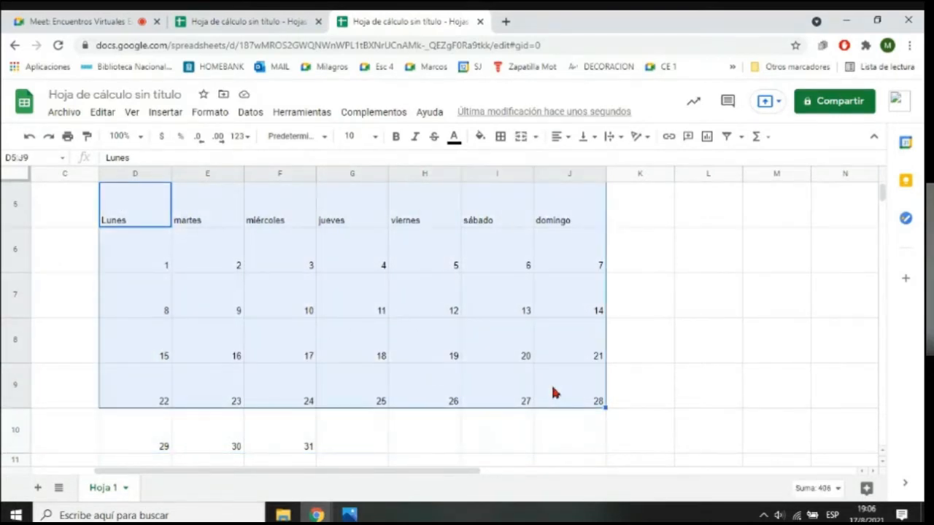
left_click(500, 138)
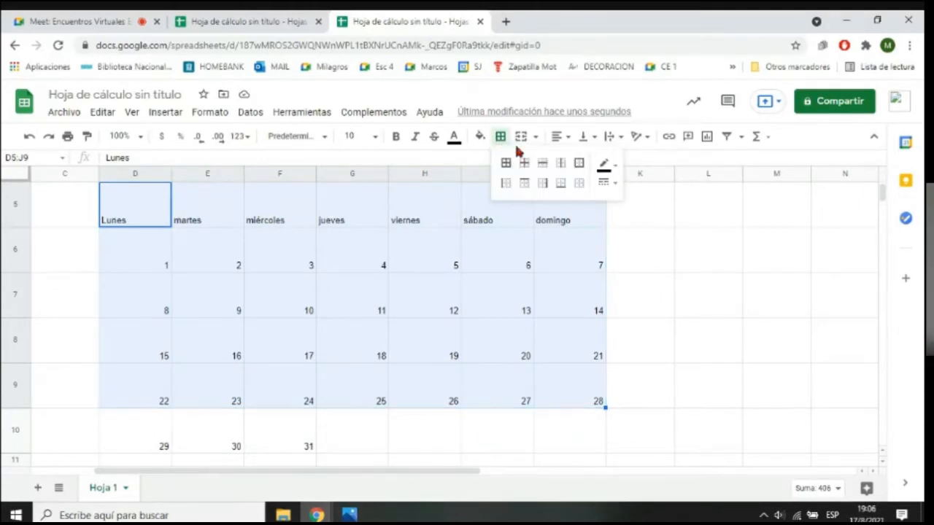
left_click(505, 162)
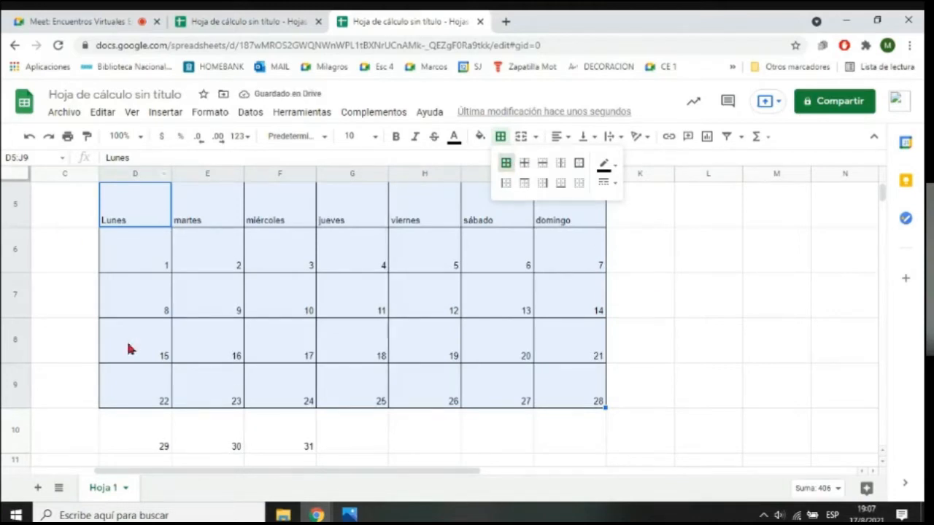
- Apply all borders to the last dated cells 29 to 31 in D10:F10 and check the bordered calendar
left_click_drag(141, 436, 291, 428)
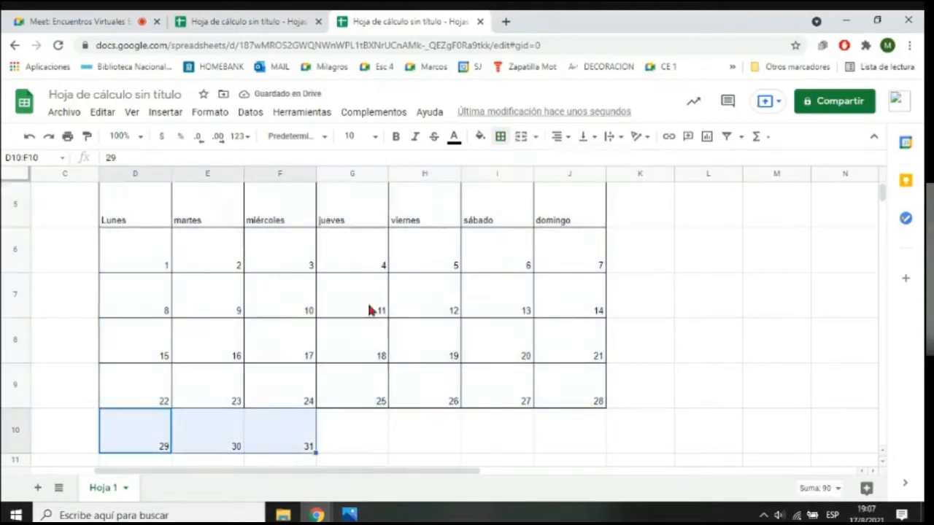
left_click(500, 137)
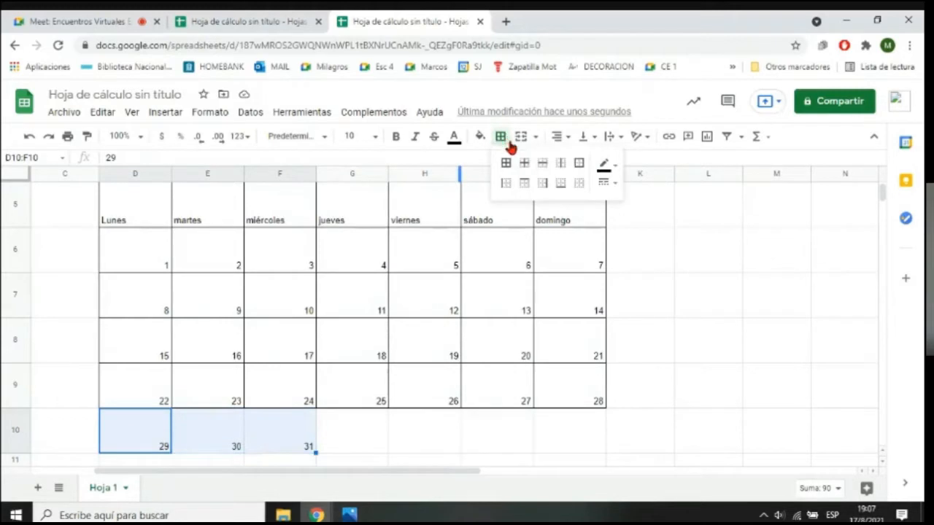
left_click(508, 165)
left_click(793, 291)
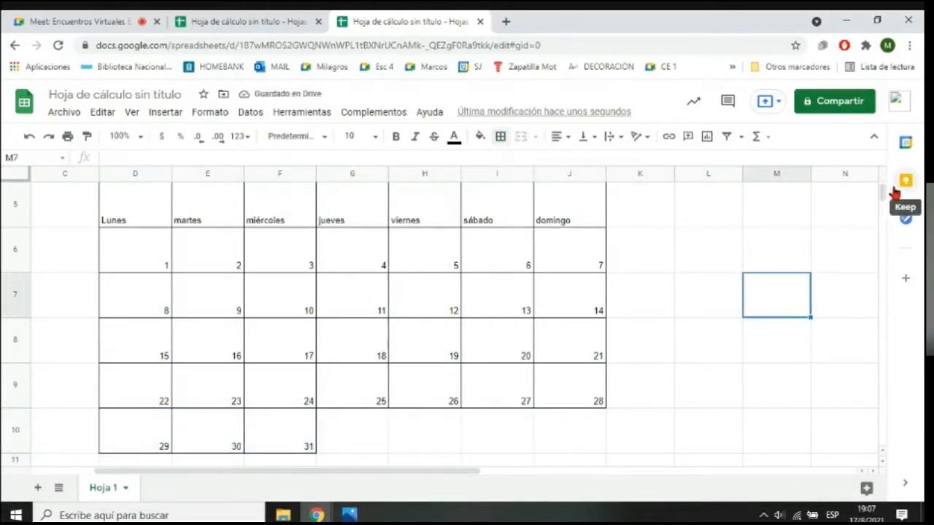
scroll(883, 192, "up", 2)
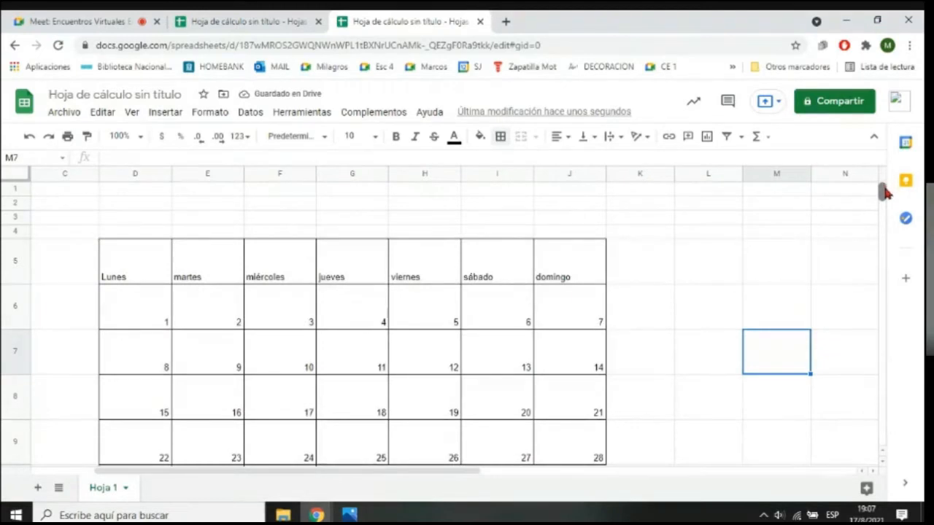
scroll(884, 191, "down", 2)
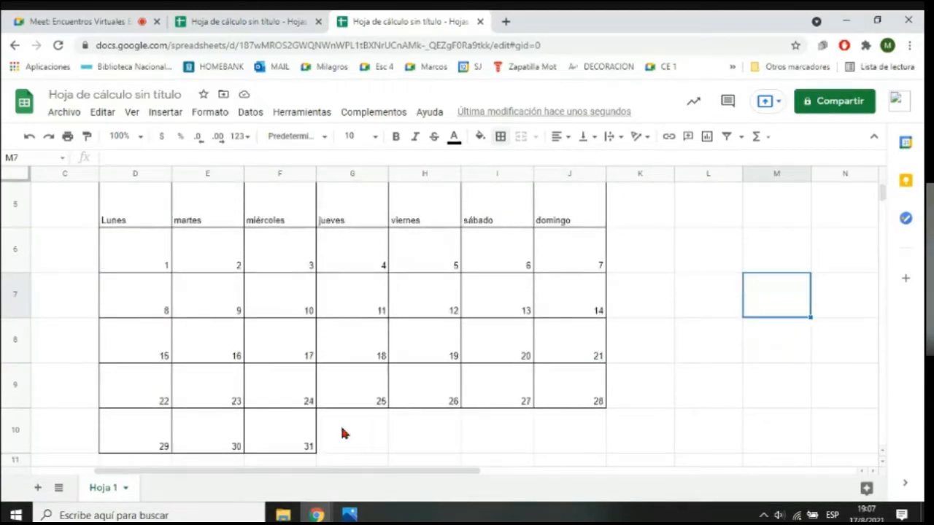
- Apply all borders to the empty cells G10:J10 to complete the calendar grid's last row
left_click_drag(363, 434, 564, 417)
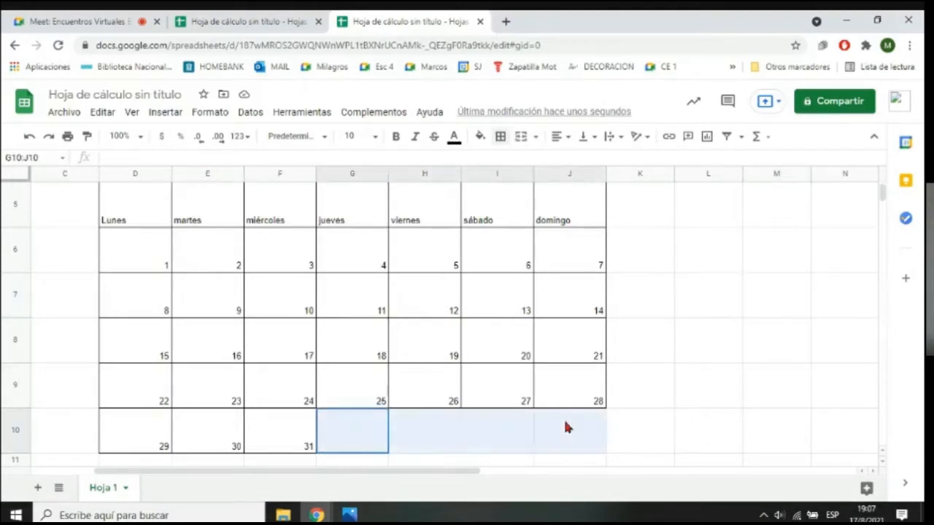
left_click(500, 138)
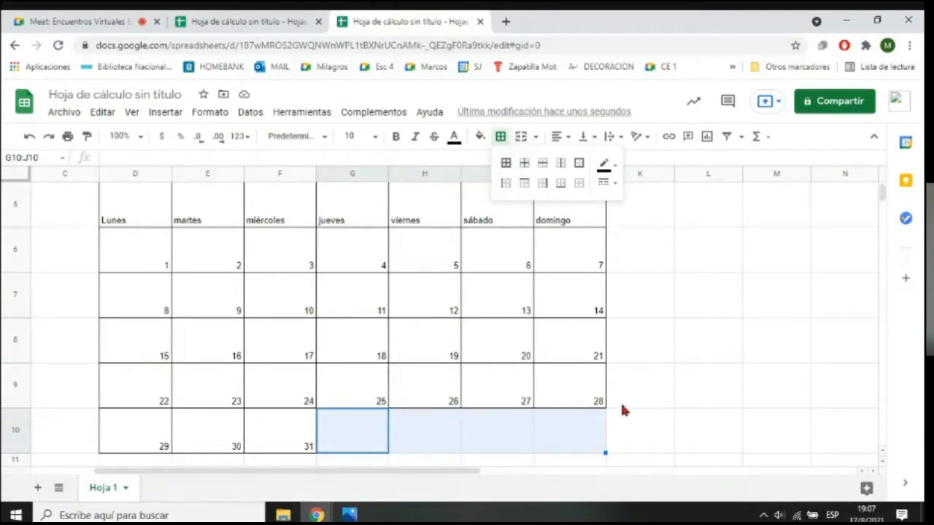
left_click(506, 169)
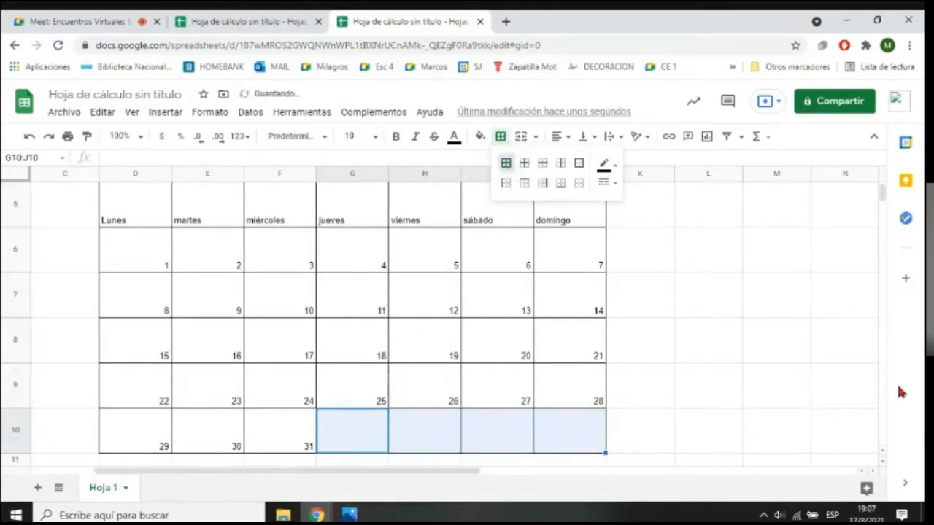
left_click(736, 330)
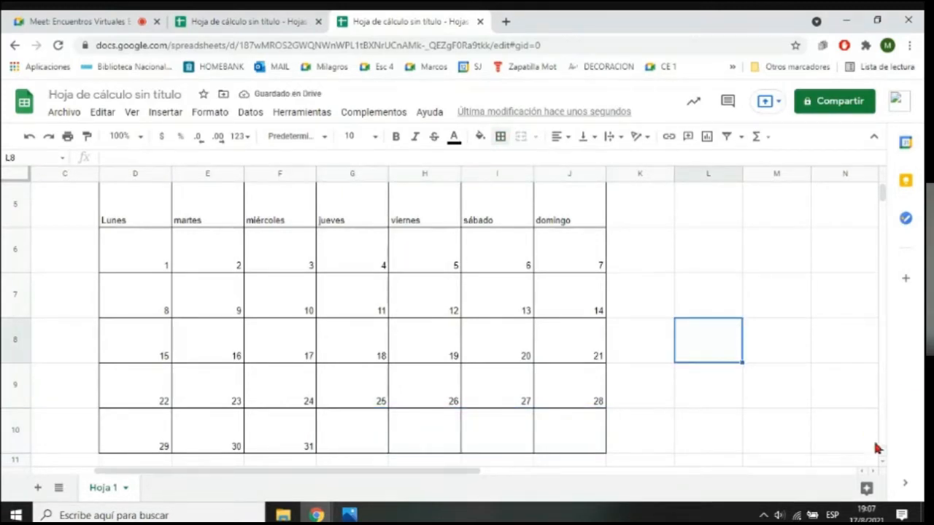
scroll(881, 453, "up", 1)
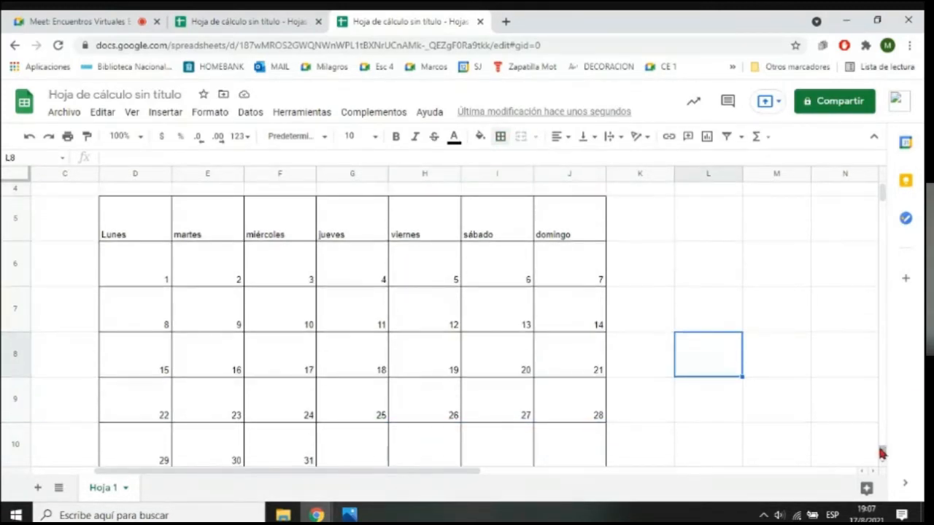
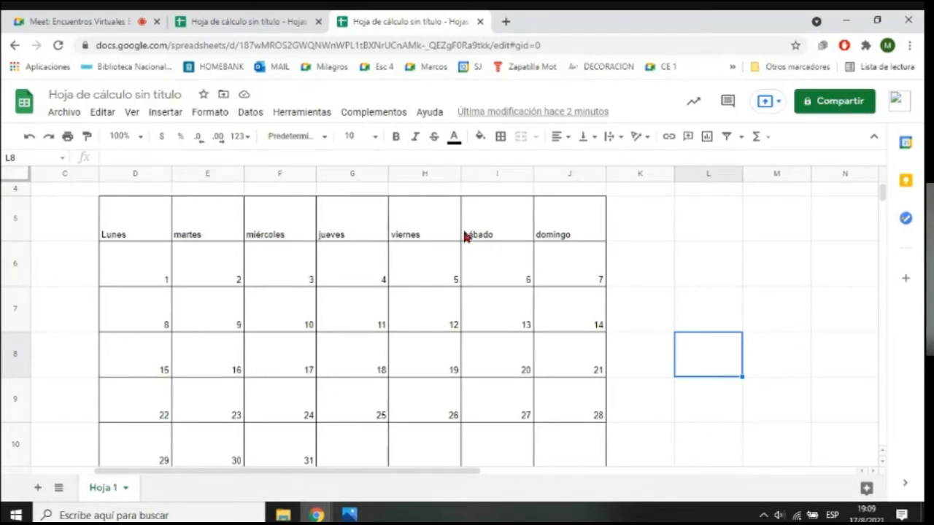
- Try centre and right horizontal alignment on the jueves heading in G5, ending with it centred
left_click(343, 235)
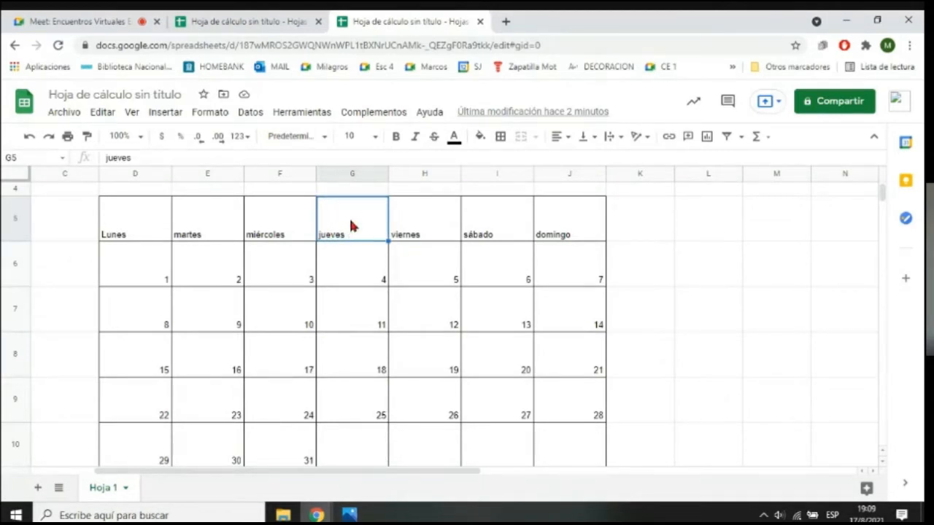
left_click(557, 138)
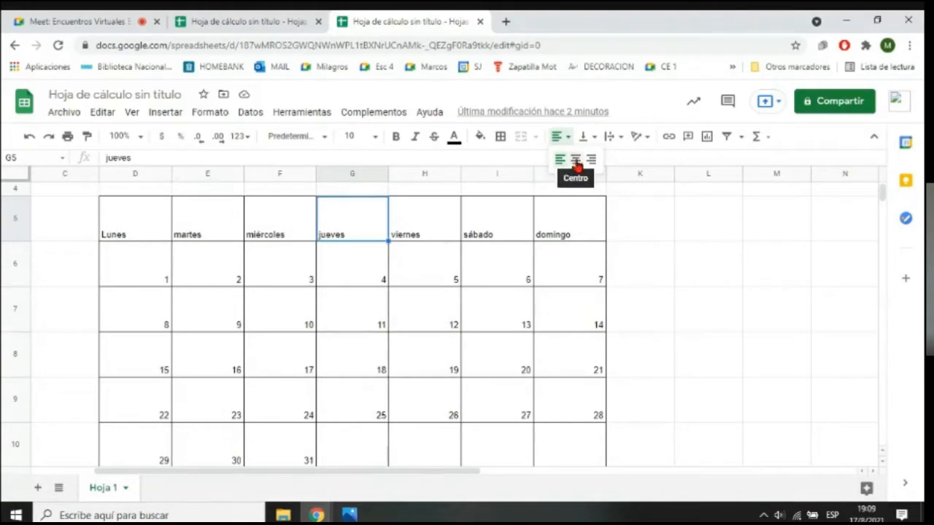
left_click(575, 163)
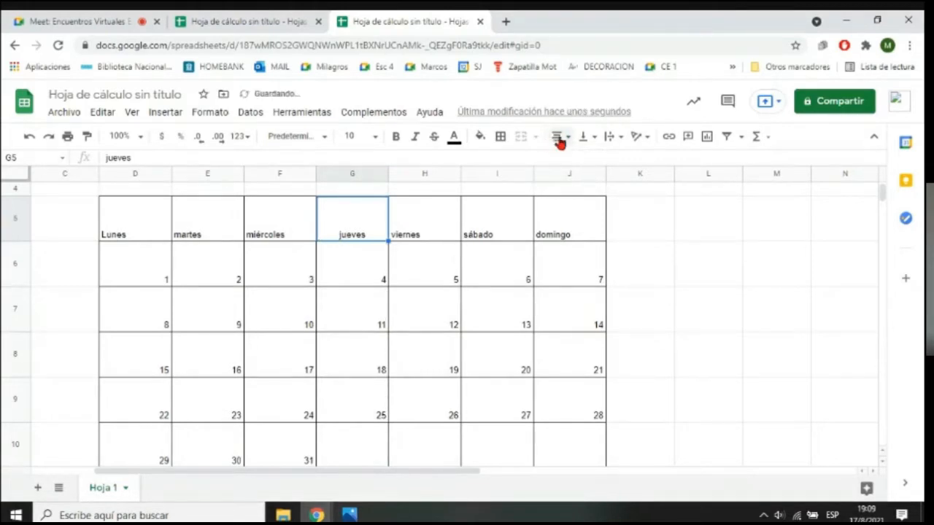
left_click(558, 139)
left_click(591, 164)
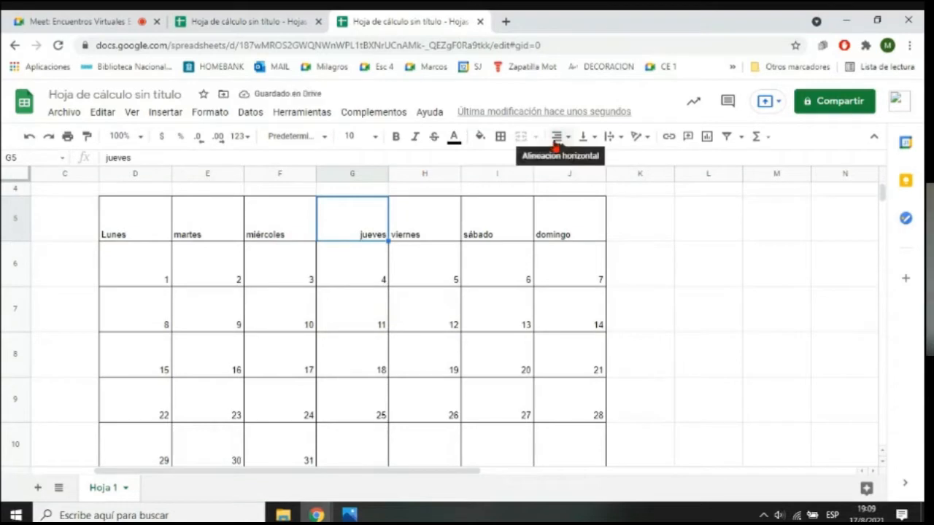
left_click(556, 140)
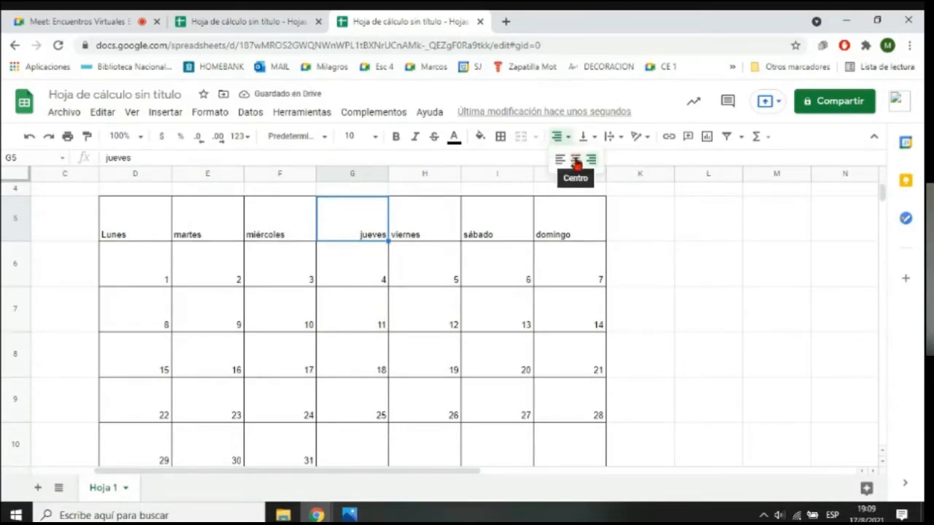
left_click(575, 160)
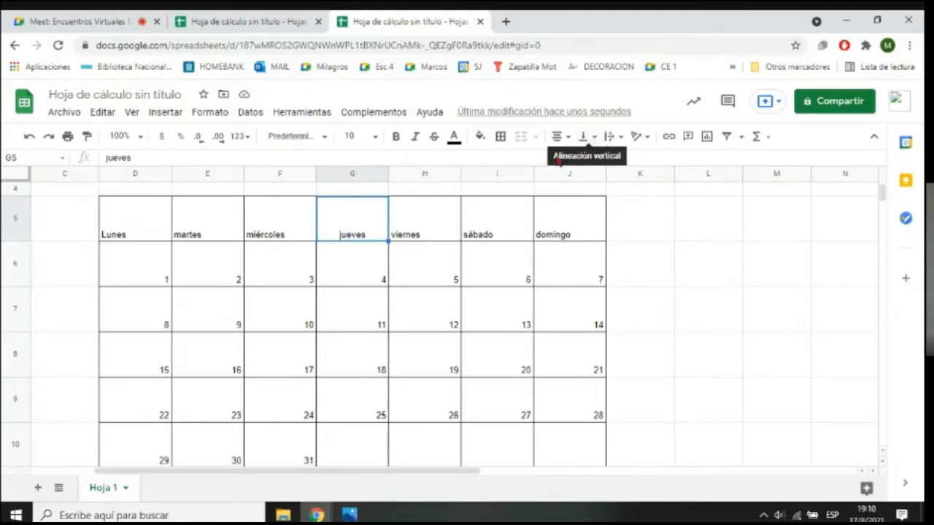
- Try middle and top vertical alignment on the jueves heading in G5
left_click(594, 138)
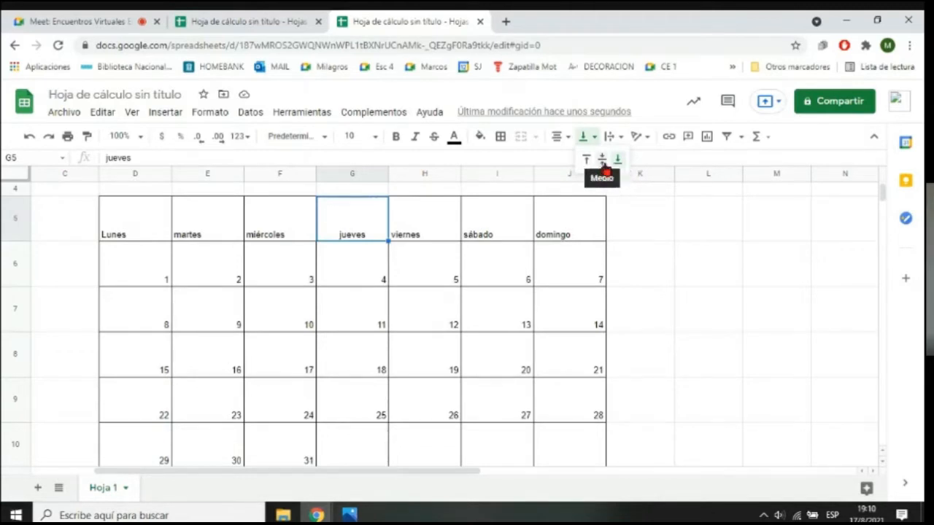
left_click(603, 166)
left_click(583, 143)
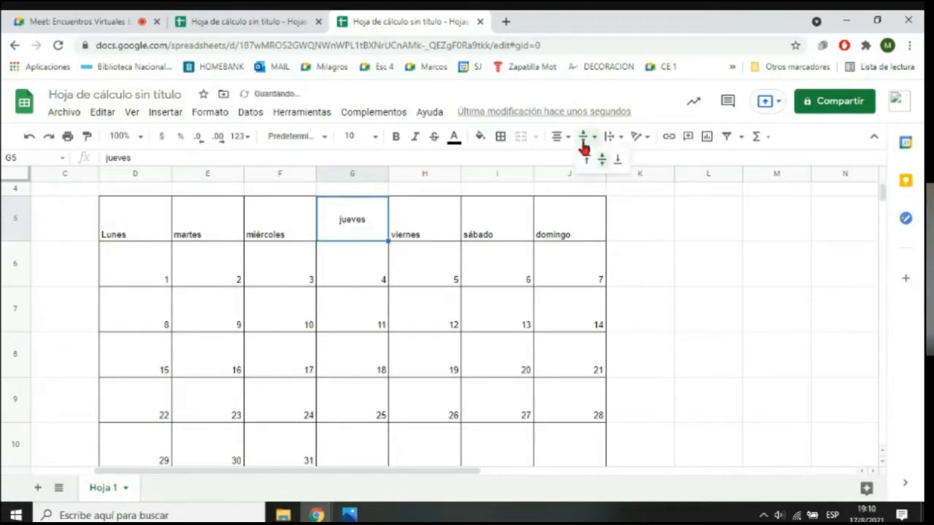
left_click(585, 159)
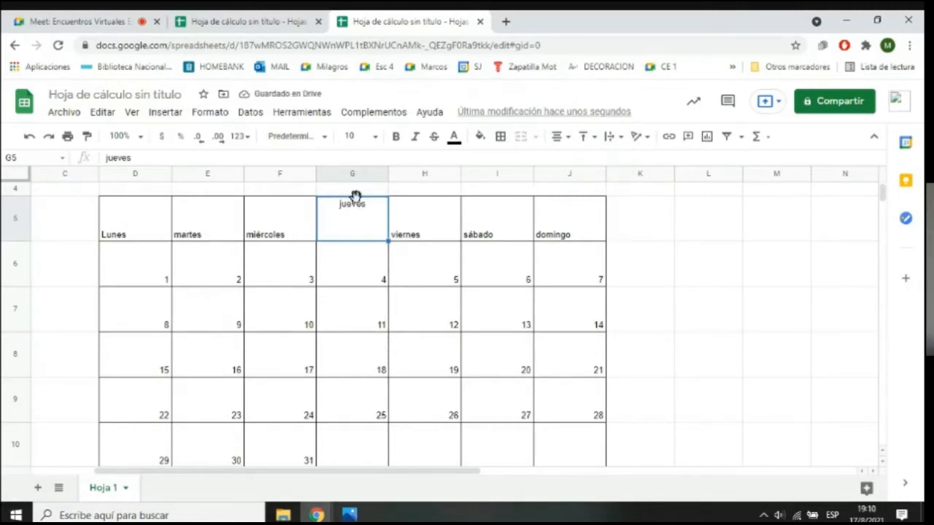
- Try left alignment on the jueves heading, and set it to centre horizontally and middle vertically
left_click(563, 138)
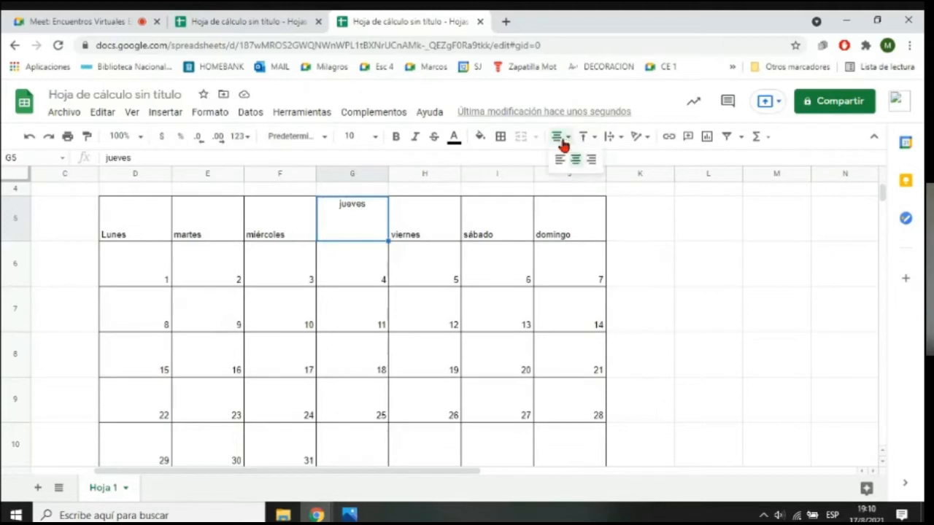
left_click(559, 158)
left_click(587, 138)
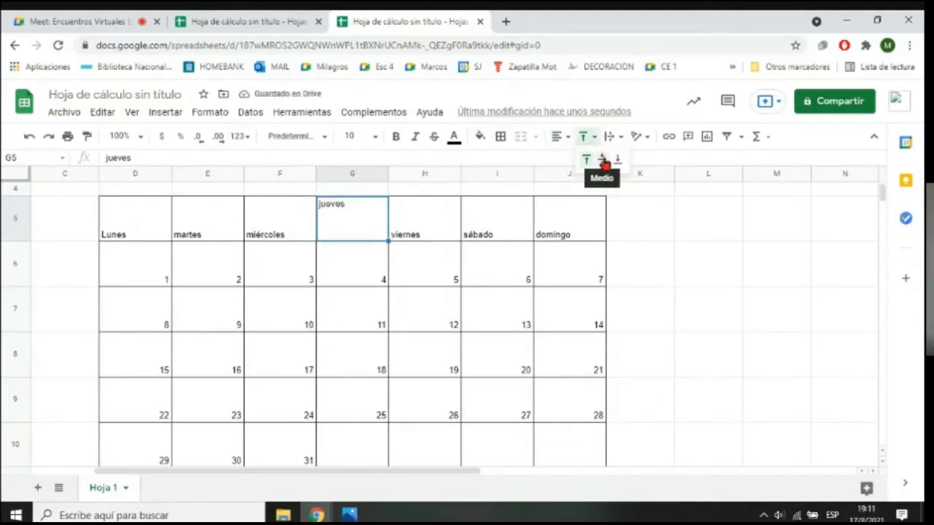
left_click(562, 137)
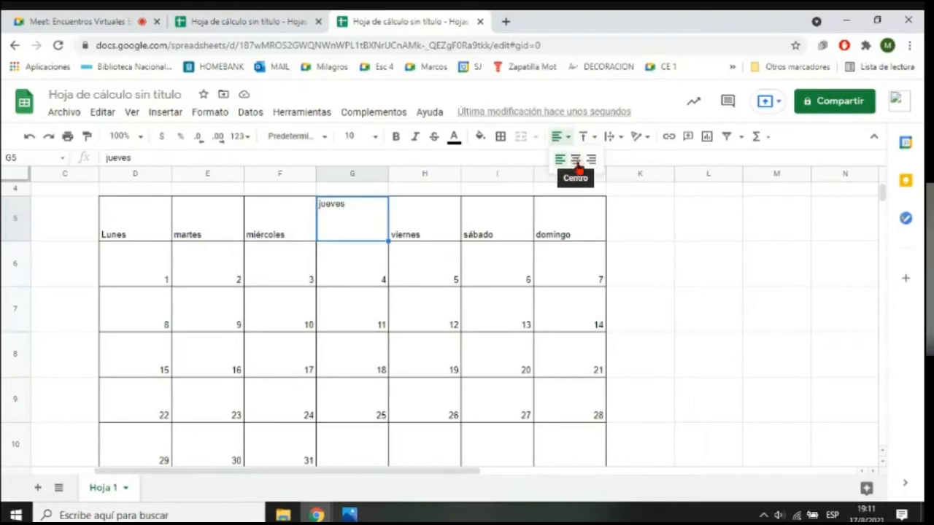
left_click(577, 165)
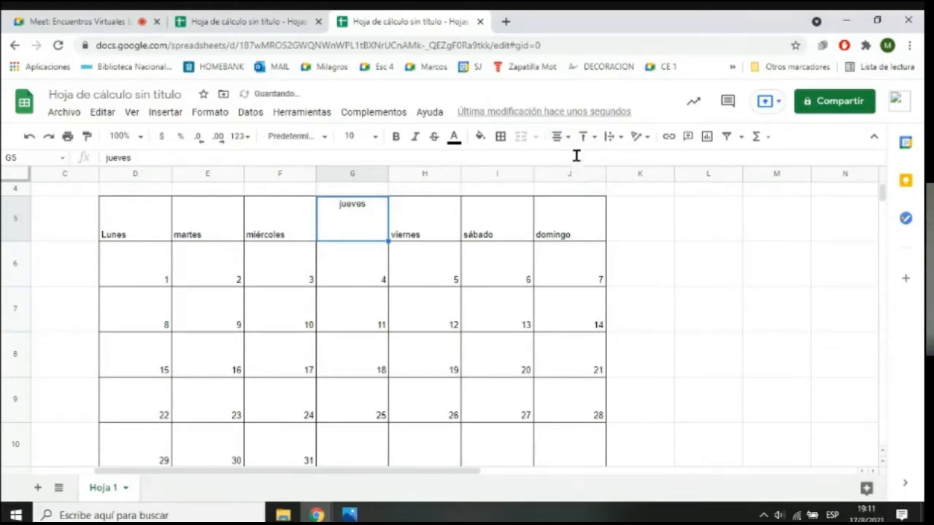
left_click(584, 139)
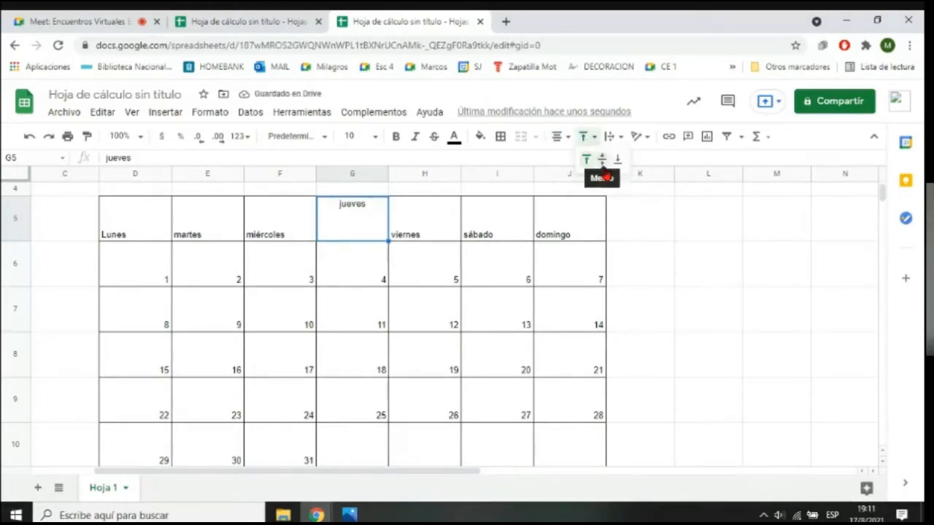
left_click(602, 162)
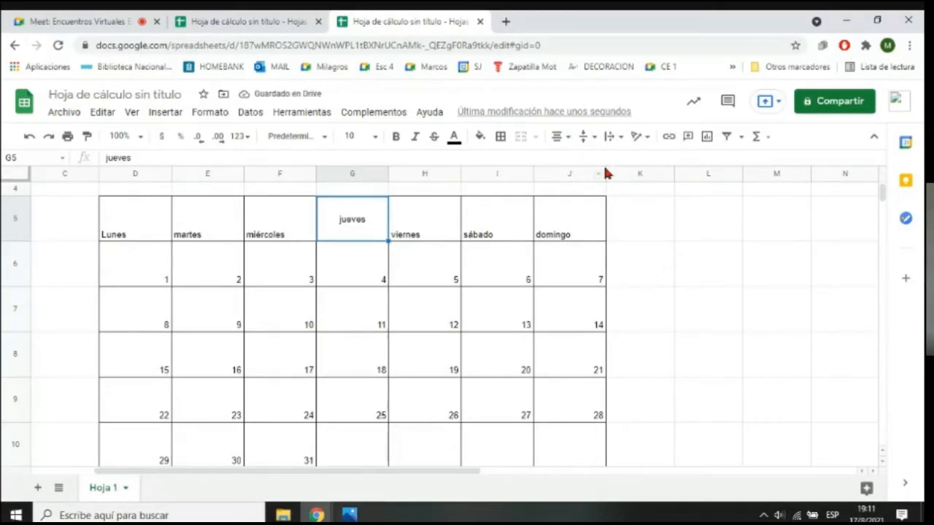
- Align all weekday headings in D5:J5 to centre horizontally and middle vertically, and deselect them
left_click(154, 224)
left_click_drag(154, 225, 591, 229)
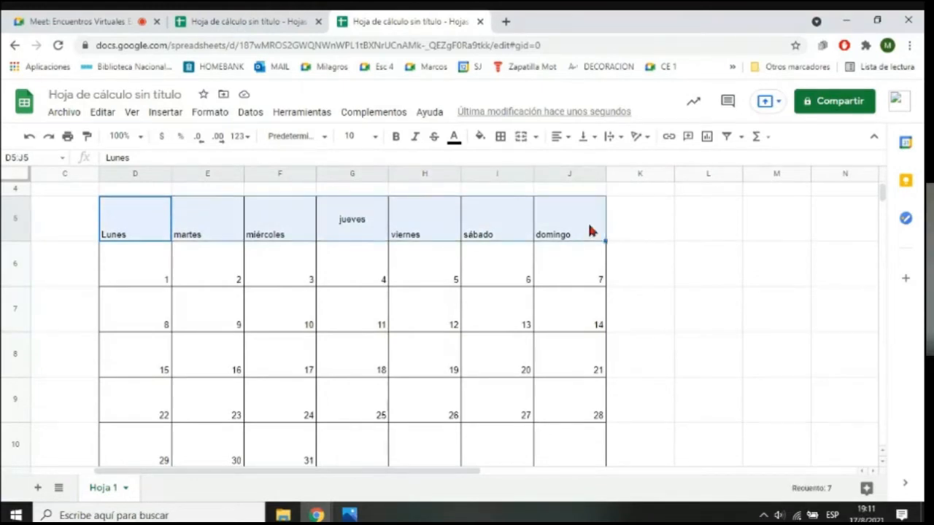
left_click(568, 138)
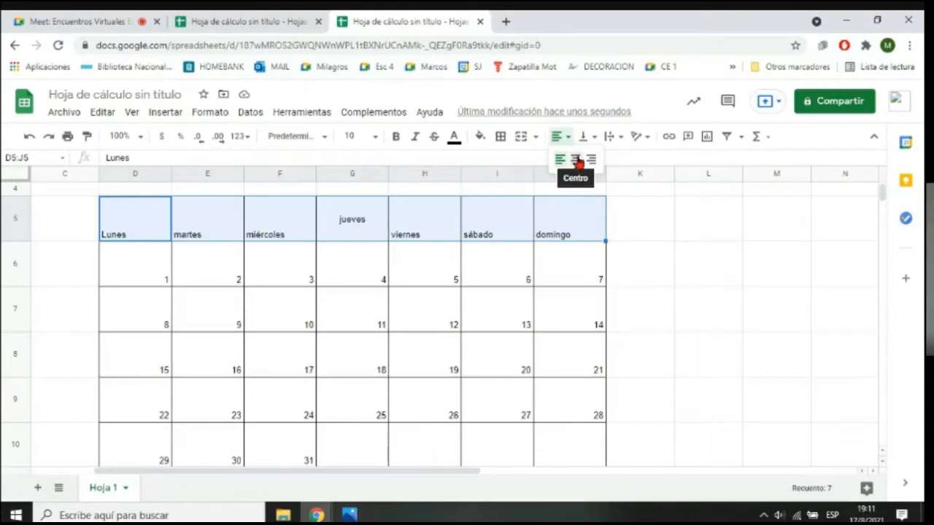
left_click(566, 137)
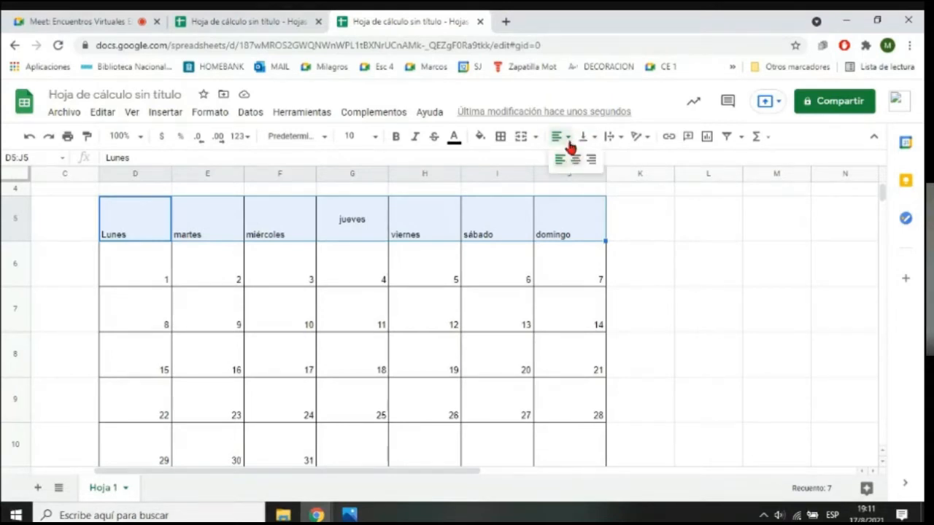
left_click(571, 160)
left_click(586, 140)
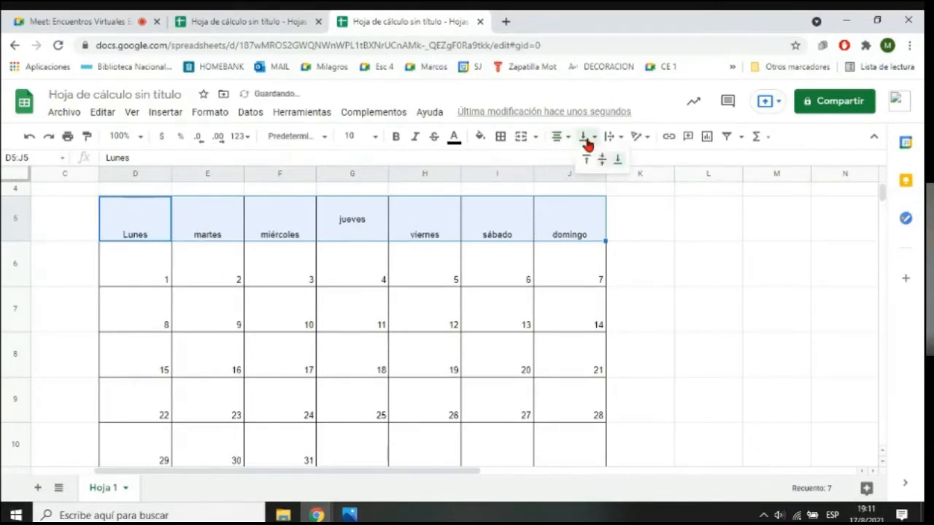
left_click(600, 160)
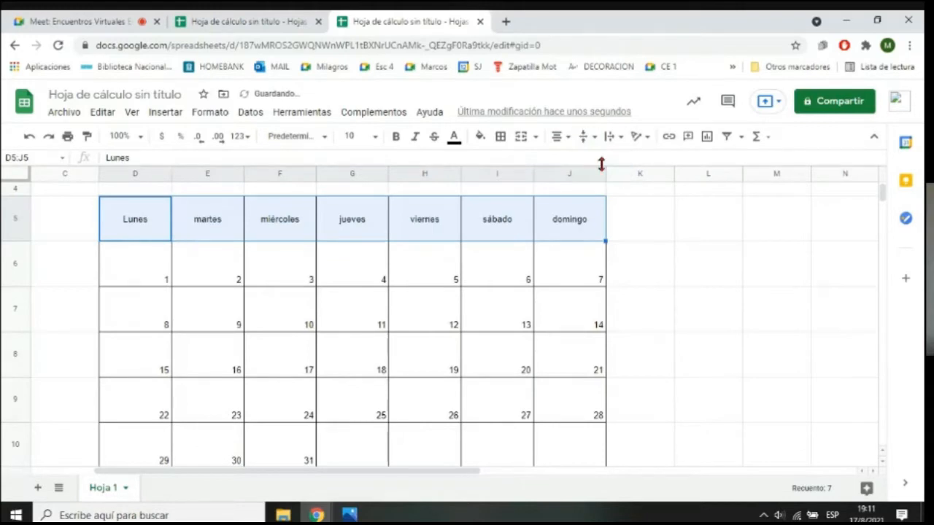
left_click(689, 289)
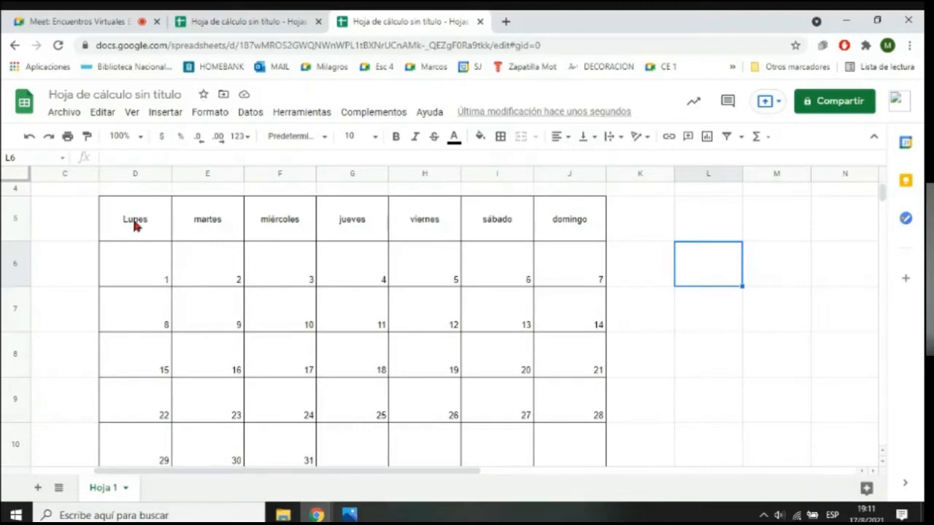
- Align the day numbers in D6:J10 to the left and top, matching the MARZO example calendar, and deselect them
left_click(219, 20)
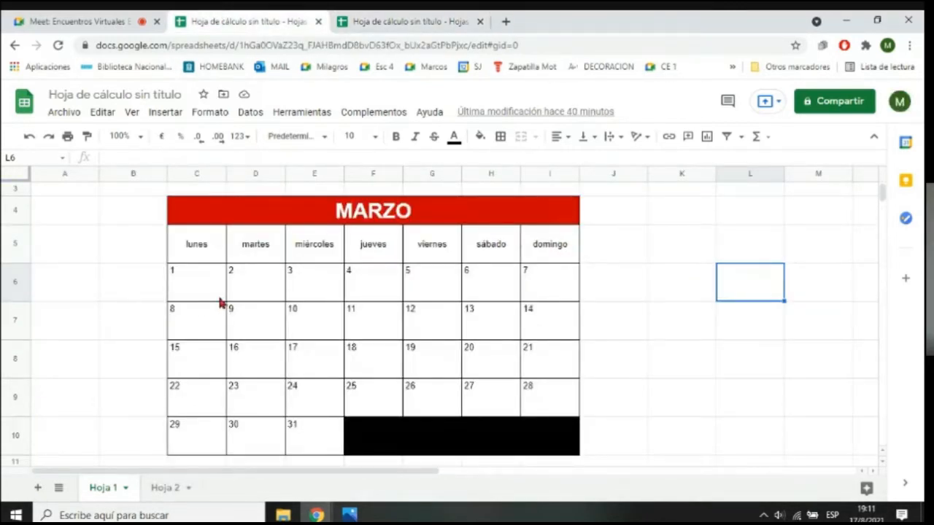
left_click(461, 17)
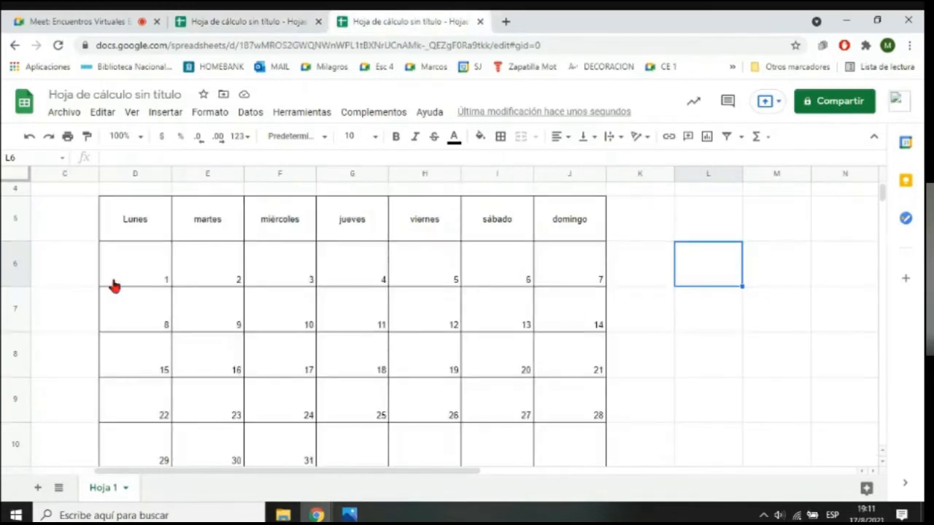
mouse_move(131, 273)
left_mouse_down()
mouse_move(267, 354)
mouse_move(542, 456)
left_mouse_up()
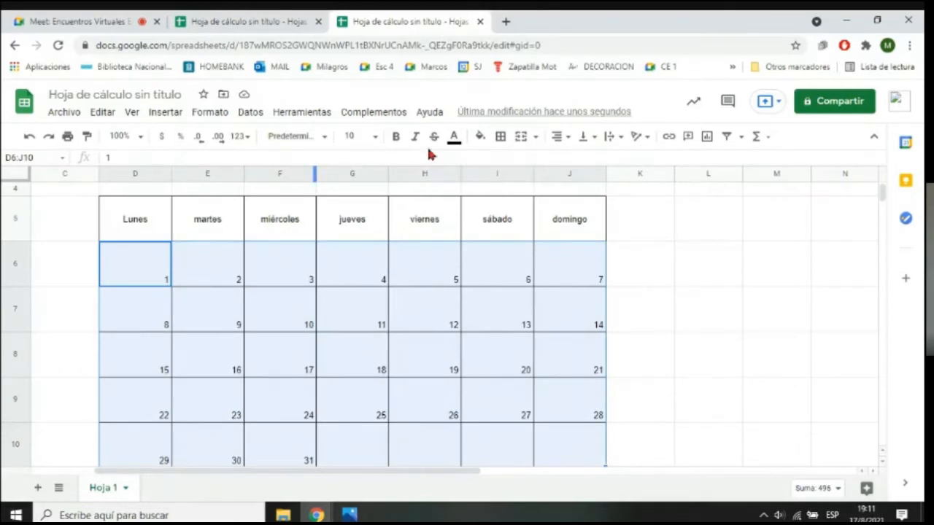
left_click(573, 143)
left_click(559, 159)
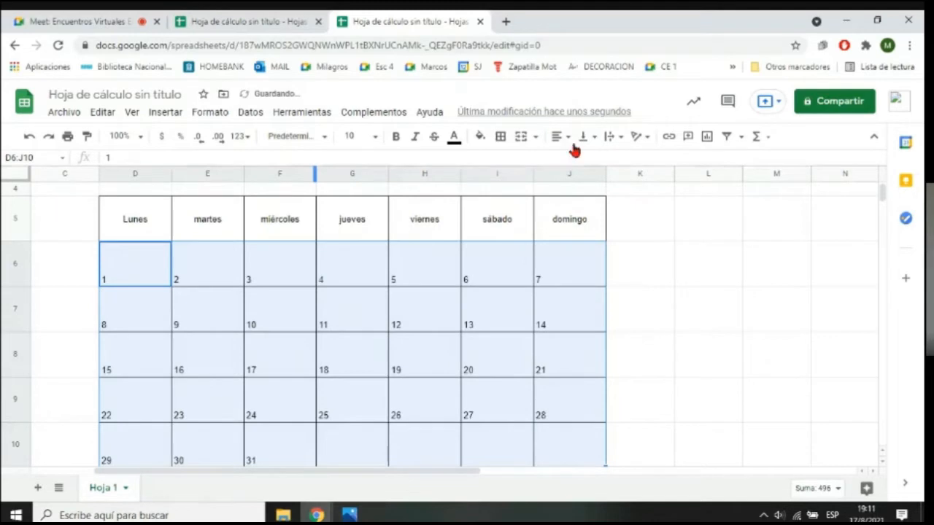
left_click(582, 139)
left_click(588, 162)
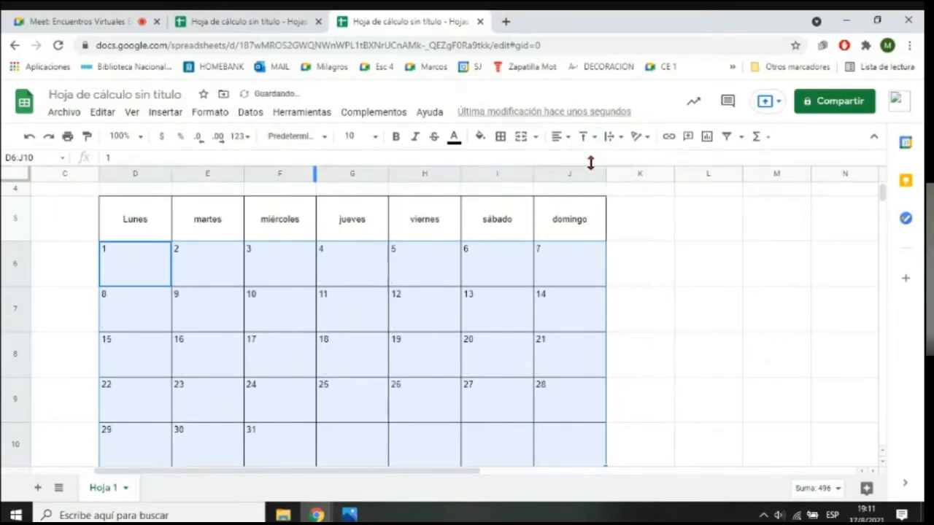
left_click(773, 309)
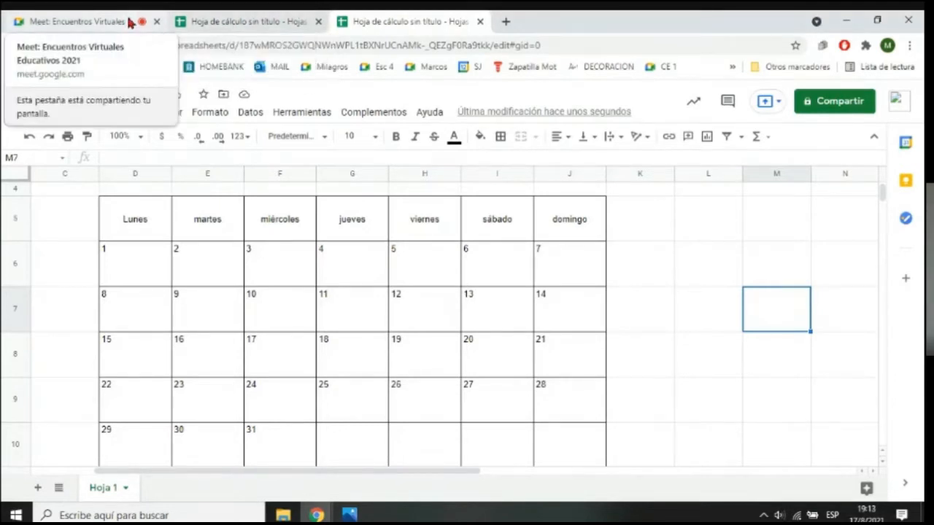
- Examine the formatting of the MARZO title cell in the example calendar and return to the new calendar
left_click(215, 18)
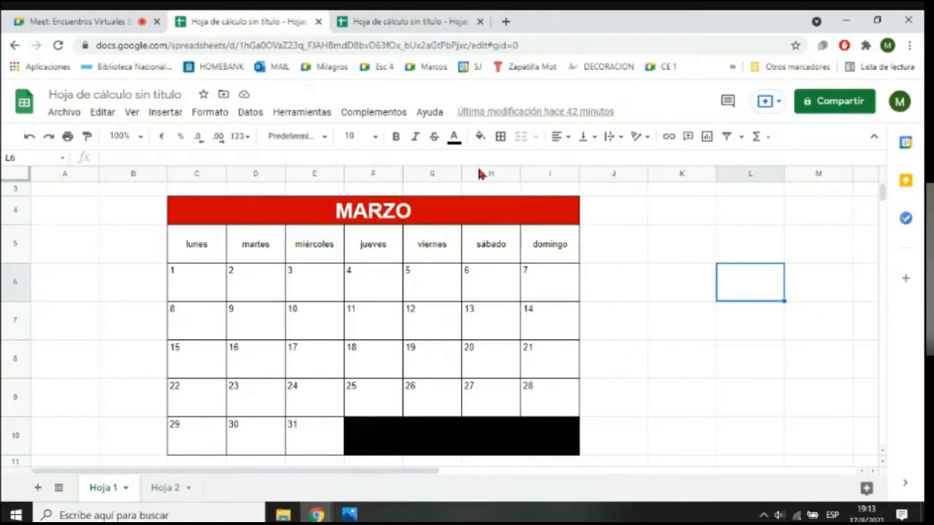
left_click(232, 211)
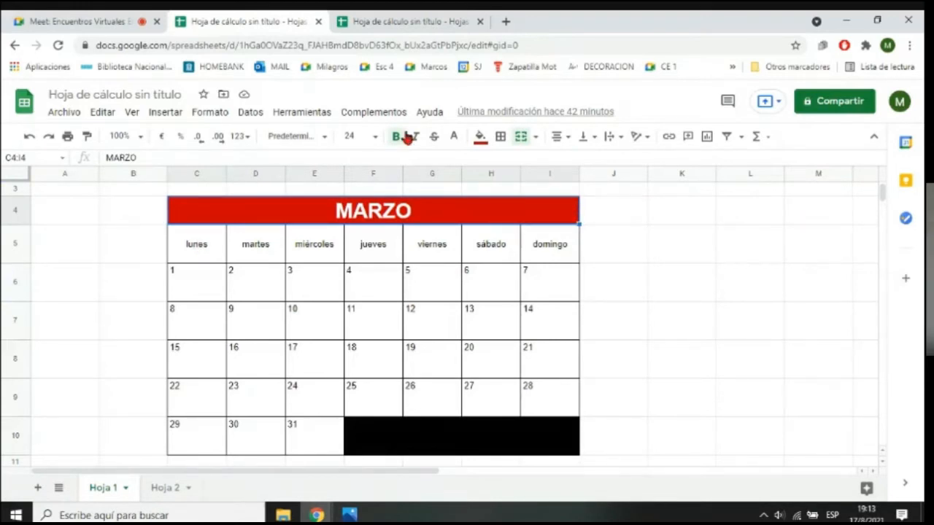
left_click(459, 18)
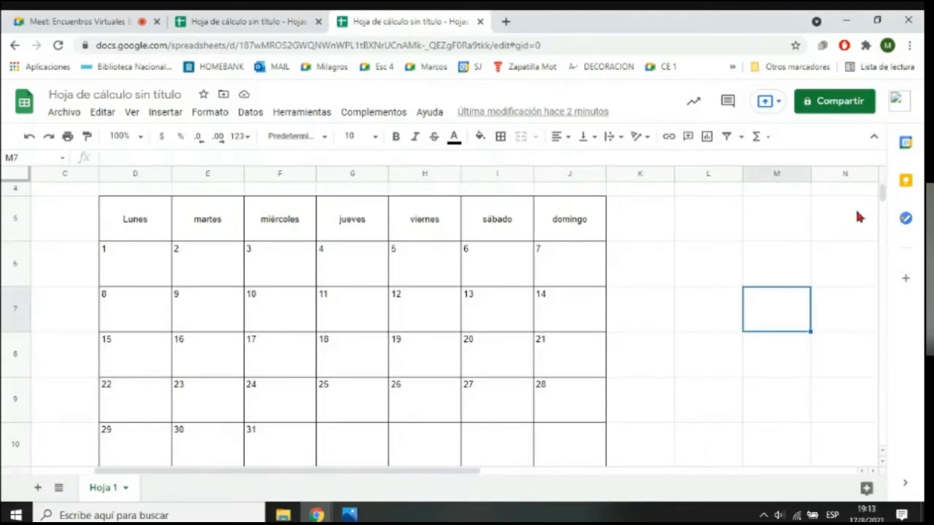
- Try entering marzo in D4 above the Lunes heading, and erase it
scroll(882, 195, "up", 1)
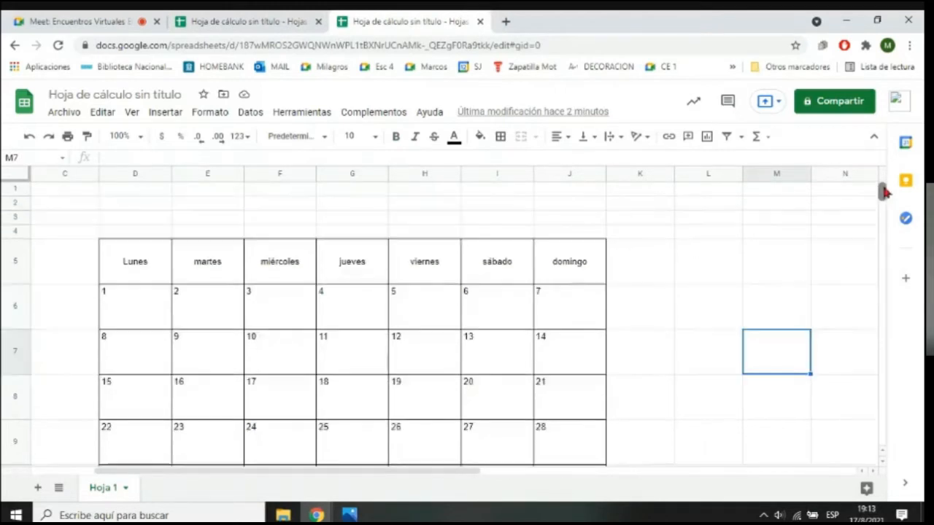
left_click(154, 235)
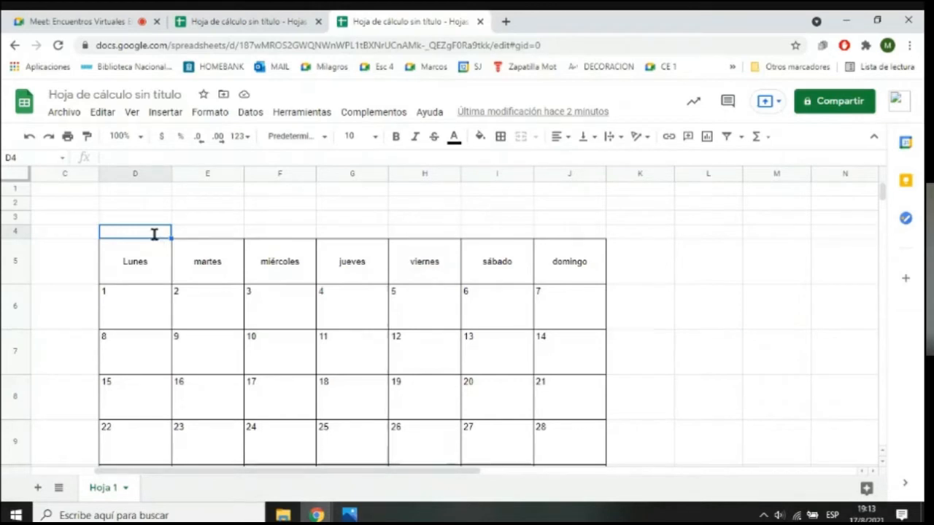
type("marzo")
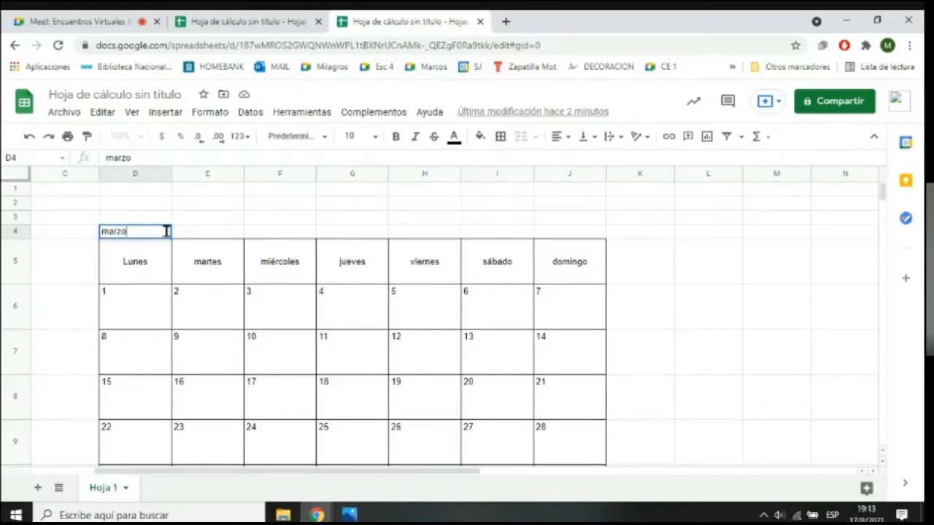
key("BackSpace")
key("BackSpace")
key("BackSpace")
key("BackSpace")
key("BackSpace")
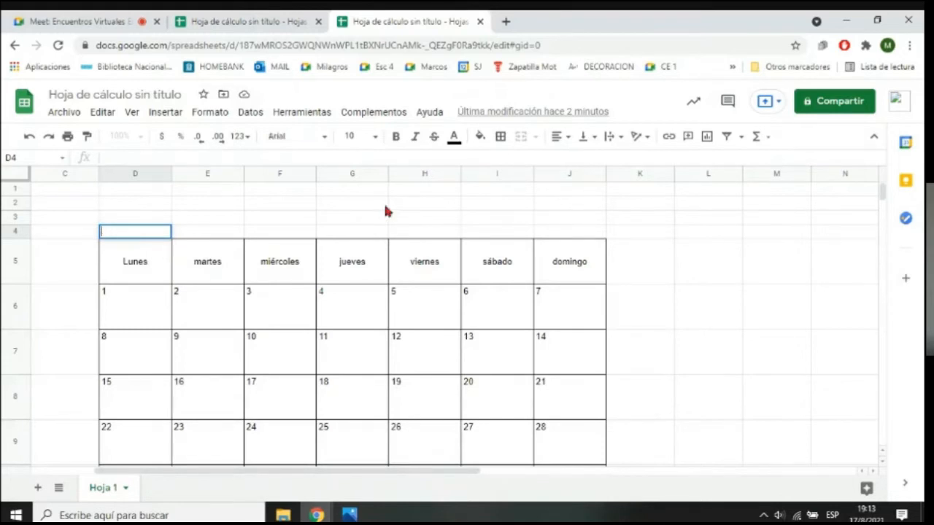
- Try entering marzo in G4 above the jueves heading, delete it, and deselect the cell
left_click(368, 232)
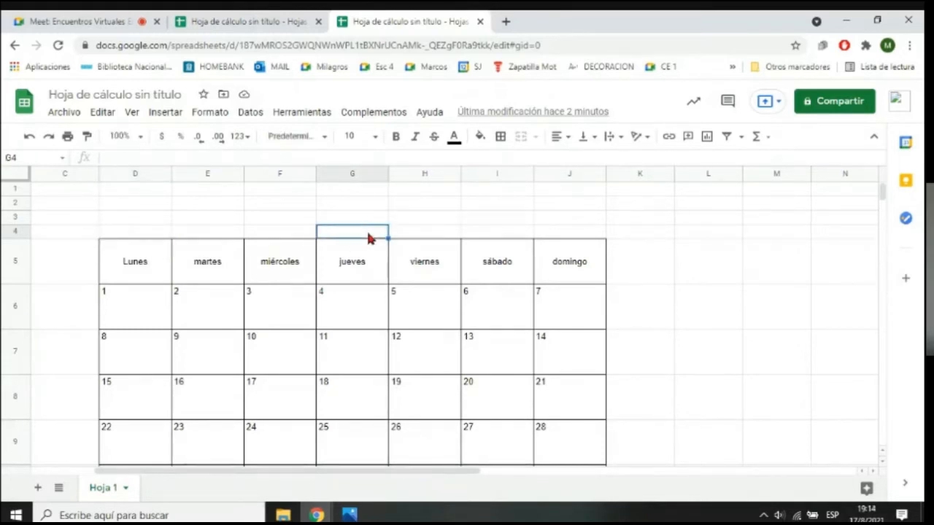
type("marzo")
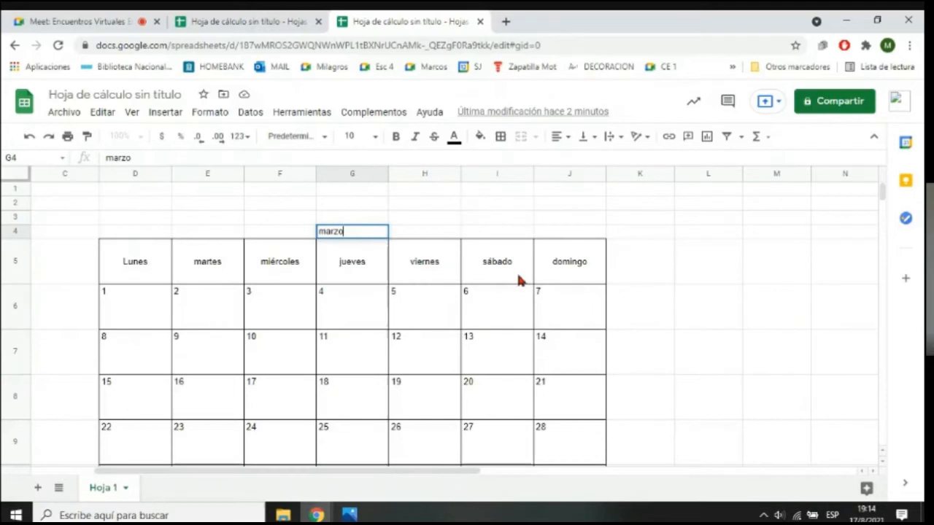
left_click(691, 276)
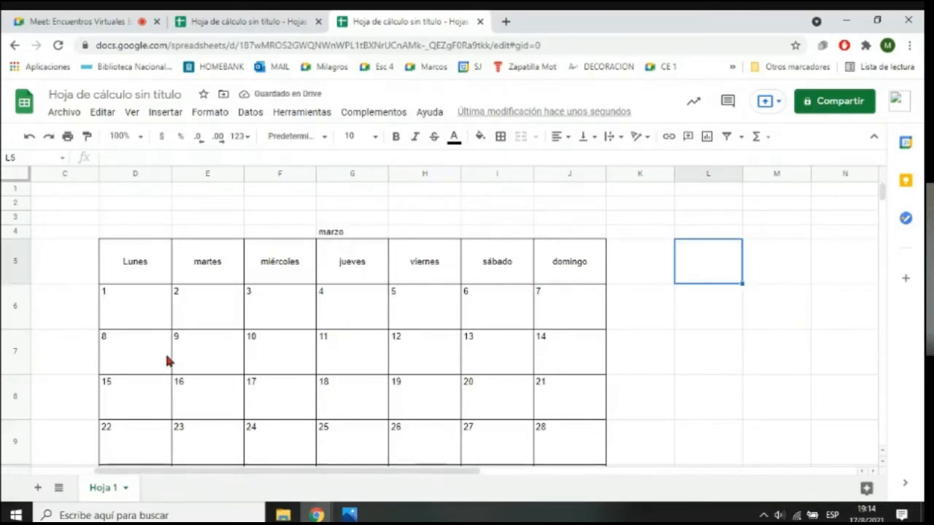
left_click(374, 235)
key("Delete")
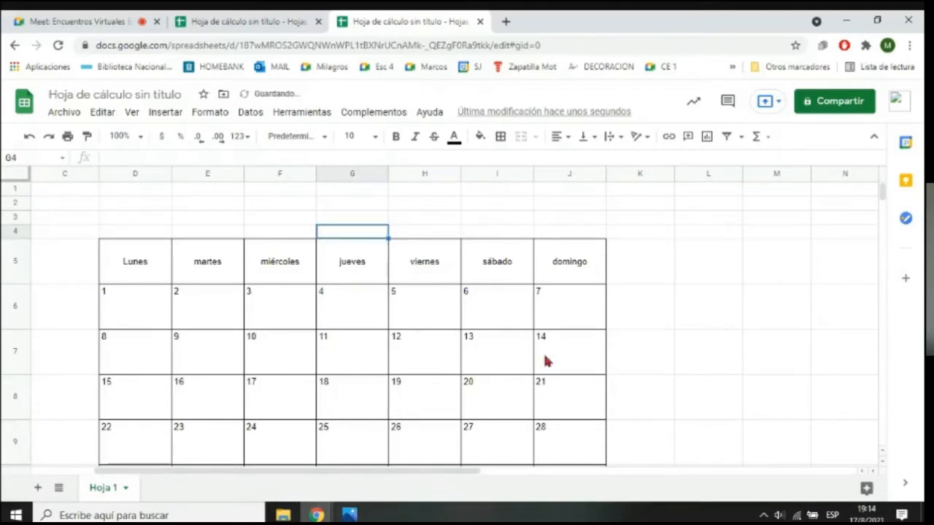
left_click(729, 316)
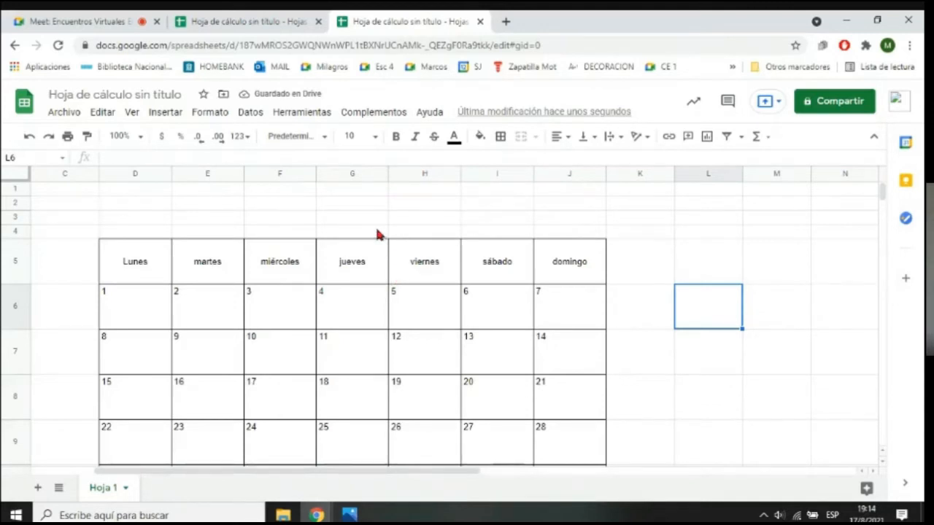
- Merge cells D3:J4 above the weekday headings into a single title cell and deselect it
left_click_drag(153, 232, 511, 238)
left_click_drag(261, 245, 579, 213)
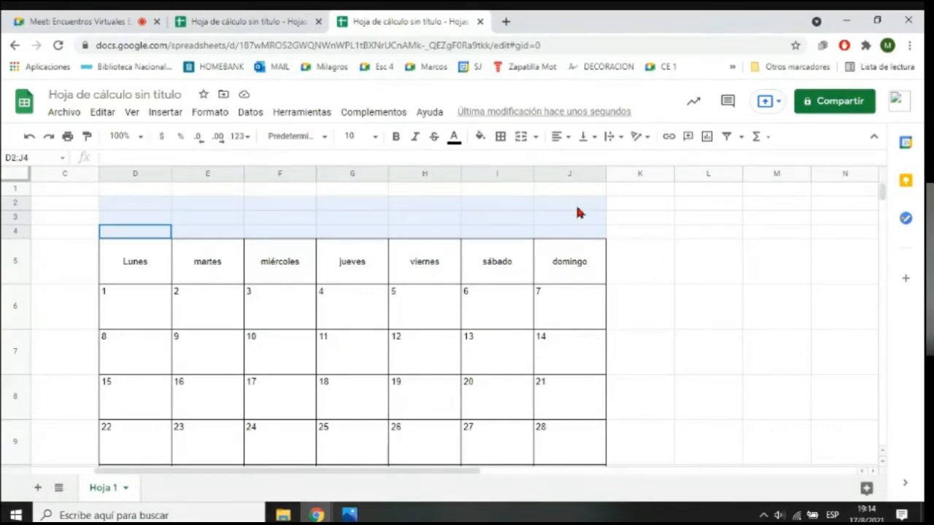
left_click_drag(576, 211, 577, 219)
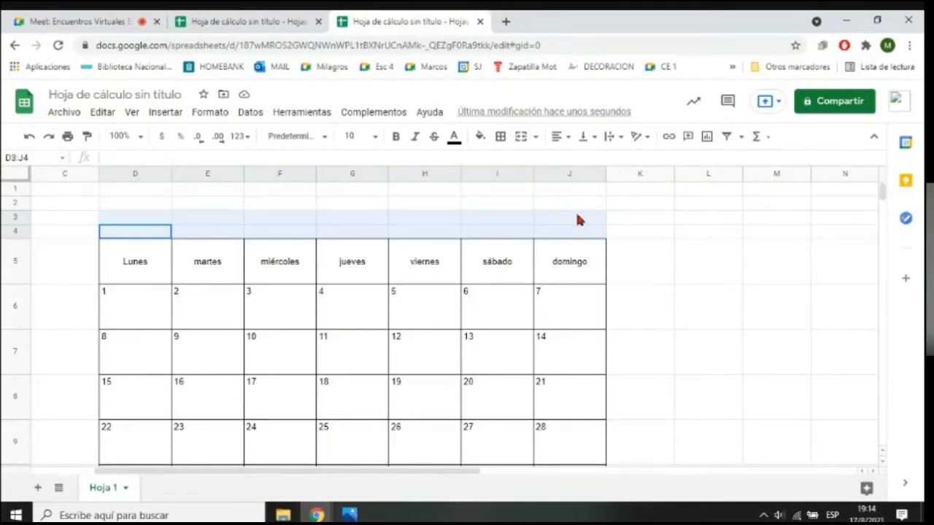
left_click_drag(577, 214, 577, 215)
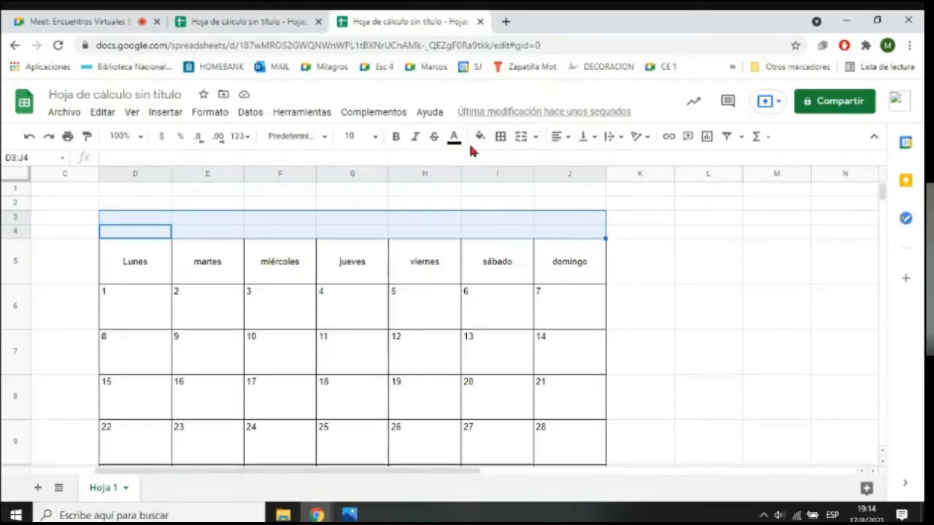
left_click(536, 140)
left_click(535, 140)
left_click(521, 138)
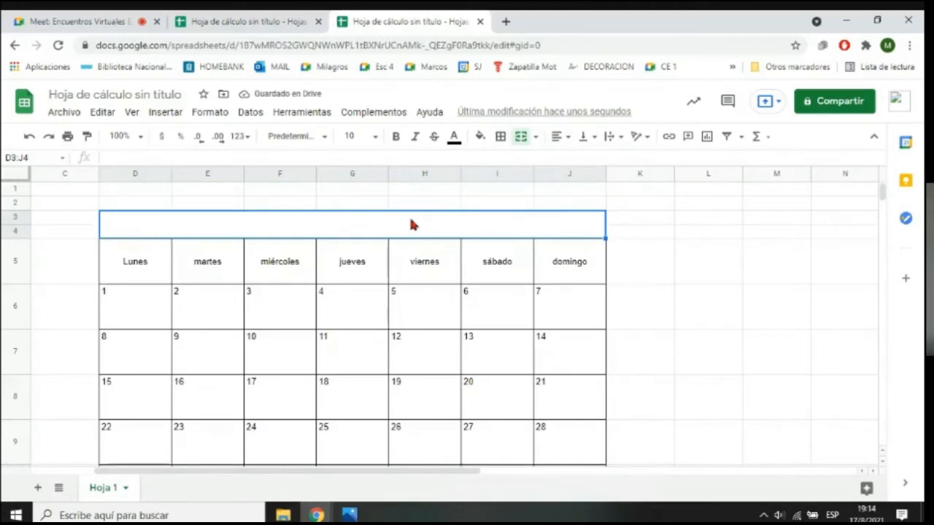
left_click(693, 271)
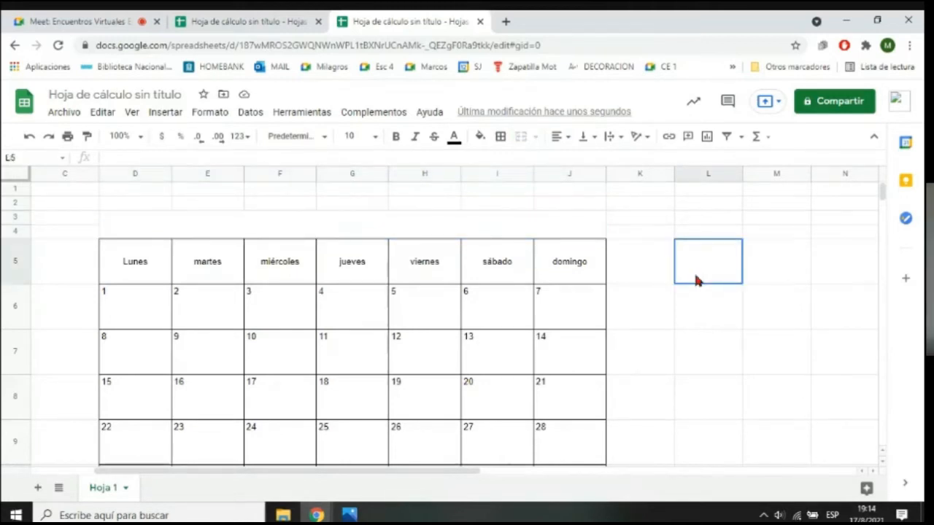
- Enter the title MARZO in the merged cell D3:J4
left_click(481, 224)
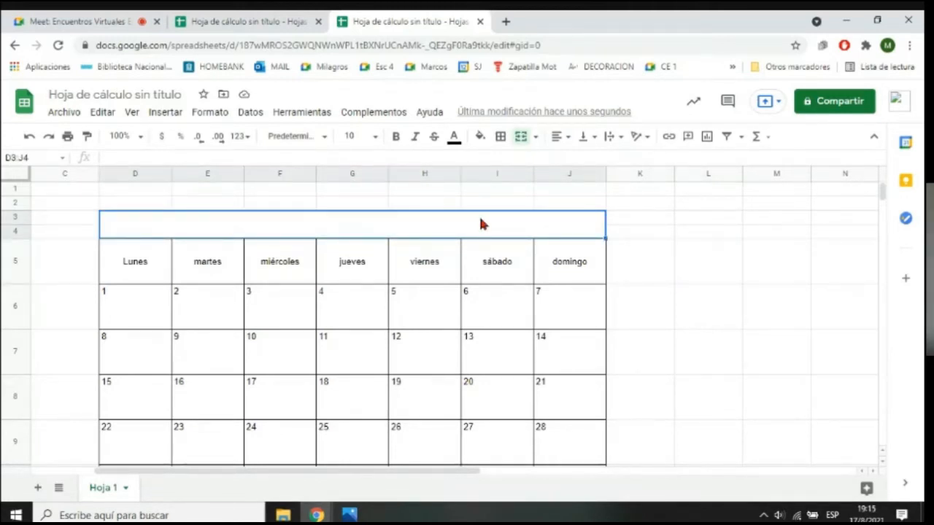
type("MARZO")
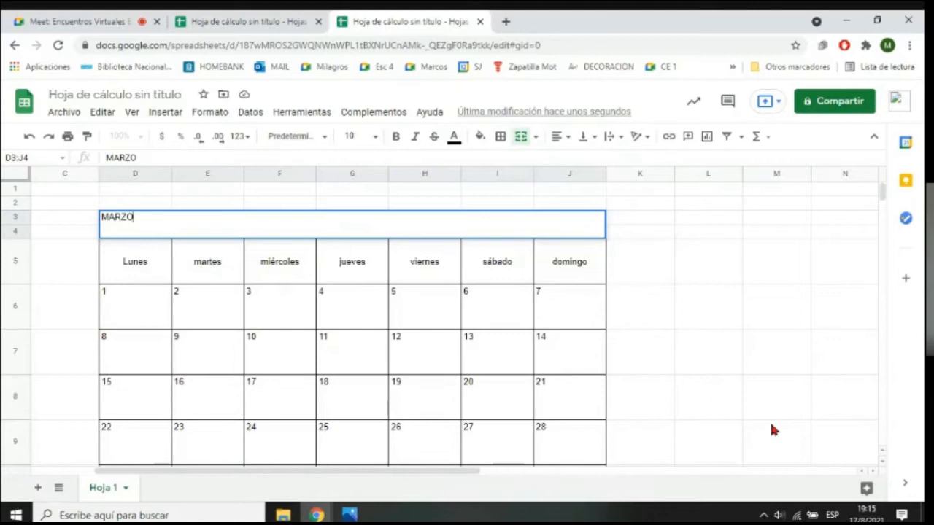
left_click(716, 390)
- Align the MARZO title to centre horizontally and middle vertically, and deselect it
left_click(343, 232)
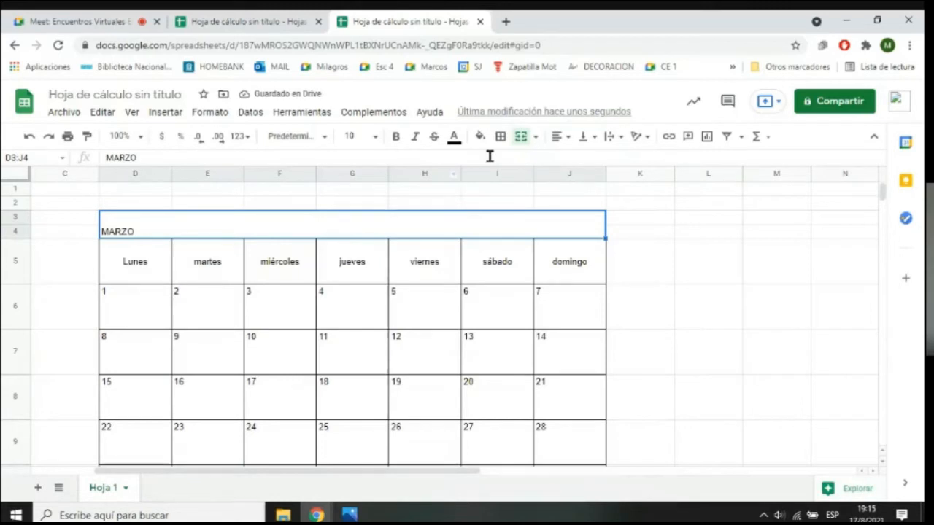
left_click(559, 136)
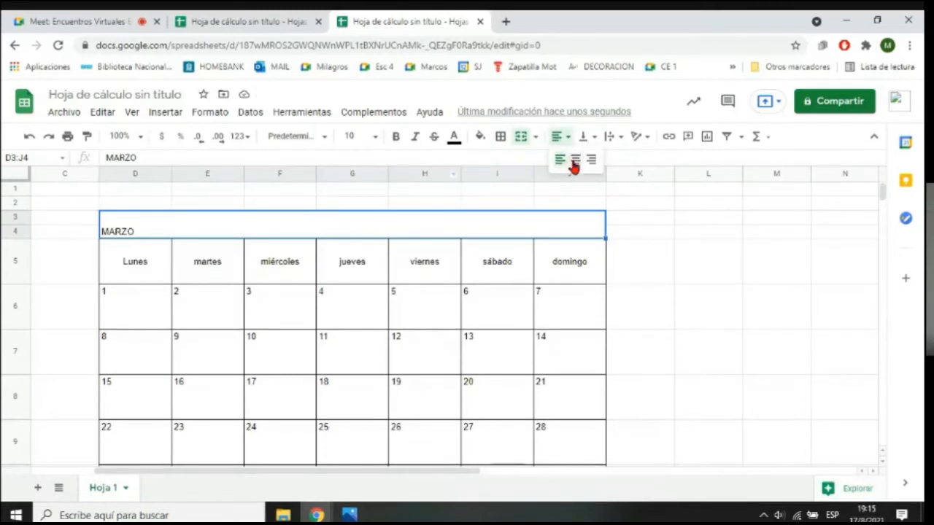
left_click(575, 162)
left_click(586, 138)
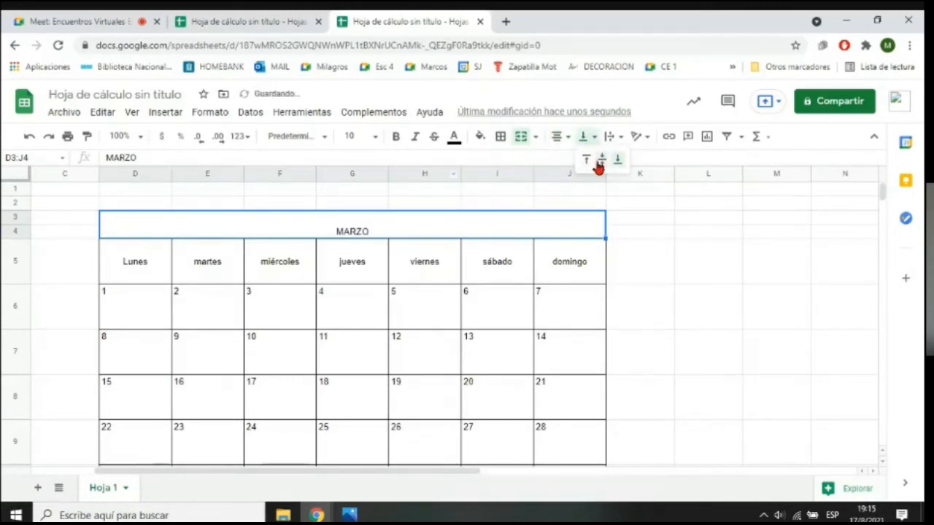
left_click(599, 161)
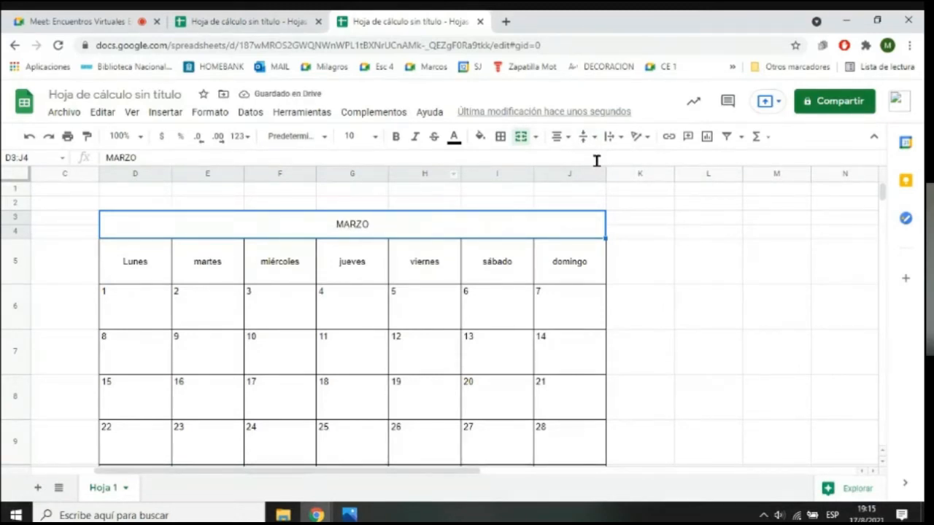
left_click_drag(745, 275, 731, 271)
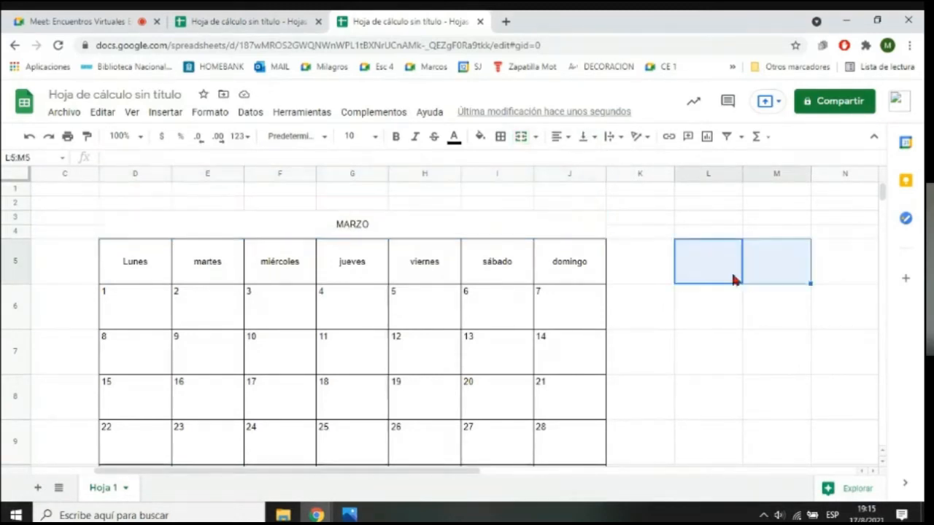
- Apply all borders to the merged MARZO title cell and deselect it
left_click(547, 226)
left_click(500, 137)
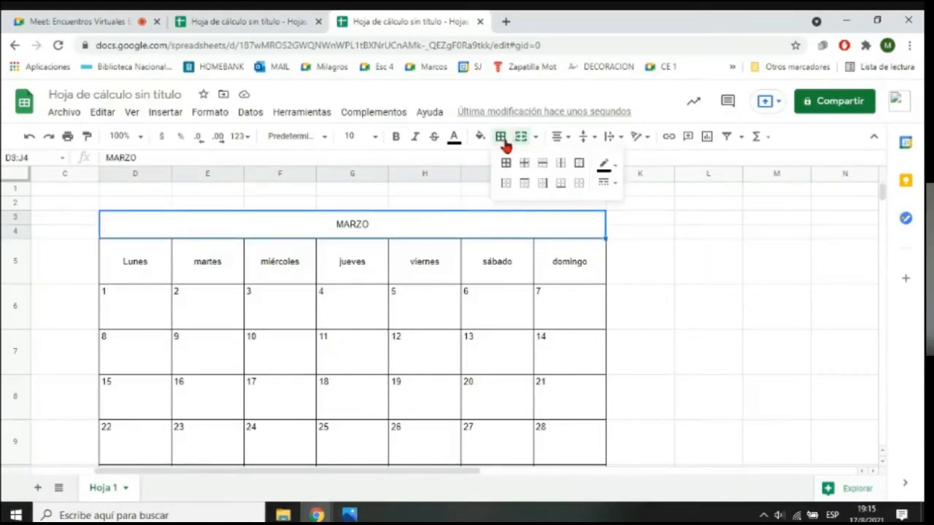
left_click(506, 164)
left_click(708, 305)
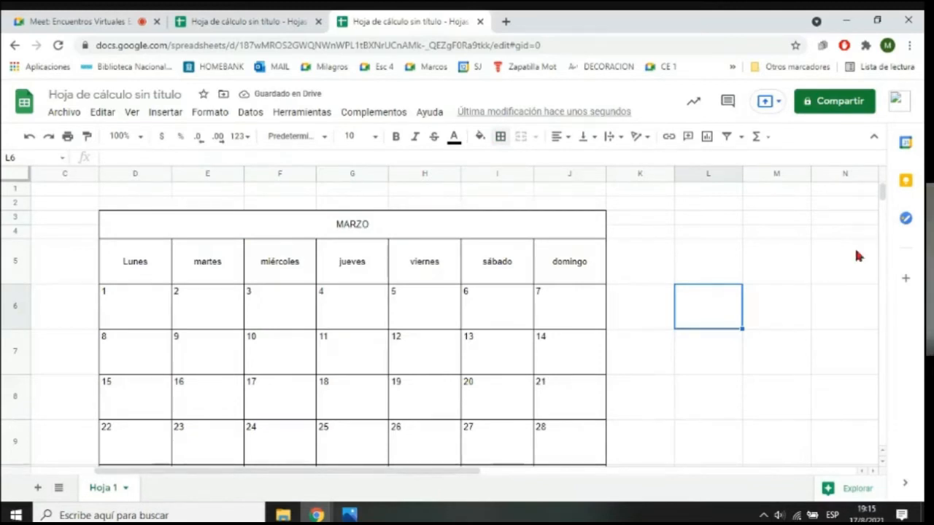
scroll(881, 206, "down", 1)
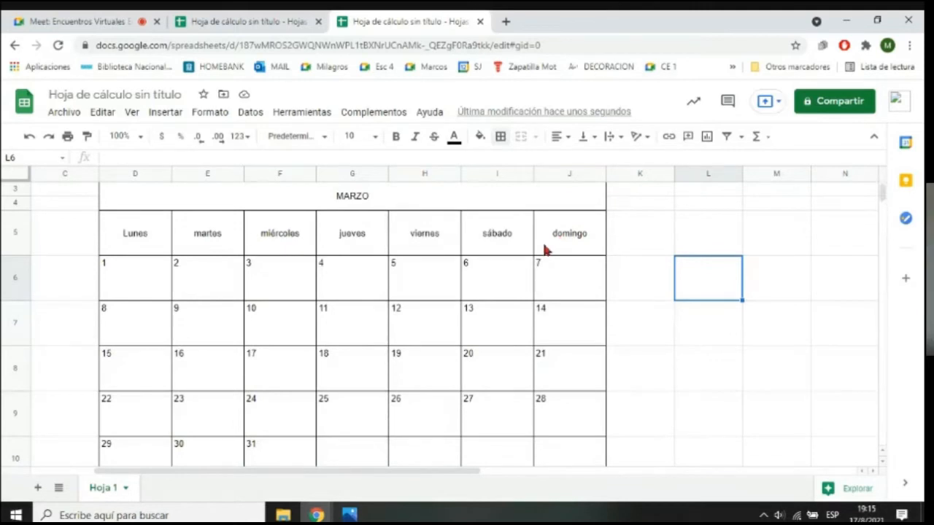
left_click(319, 141)
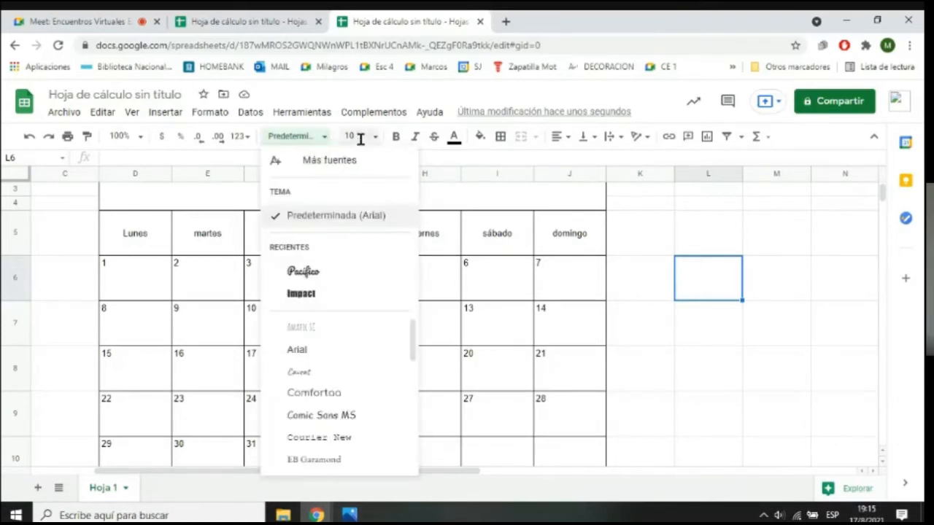
left_click(359, 138)
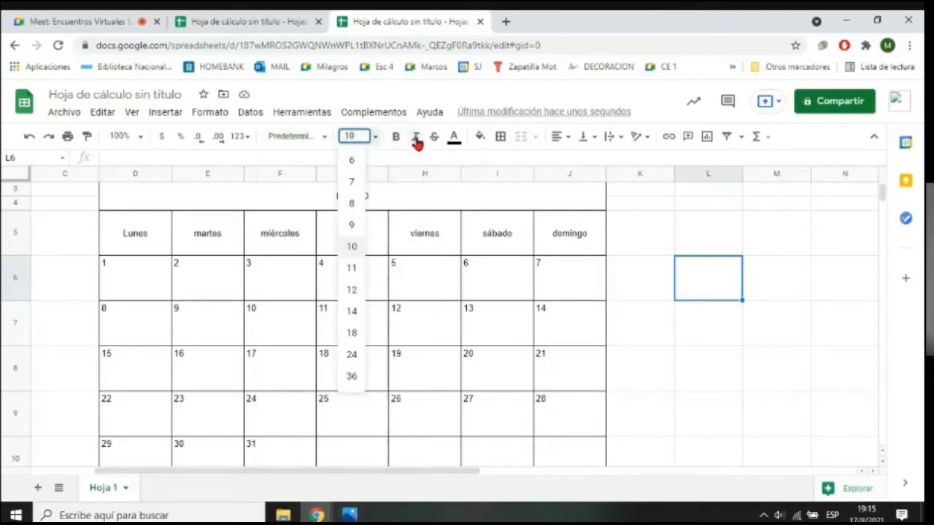
left_click(455, 138)
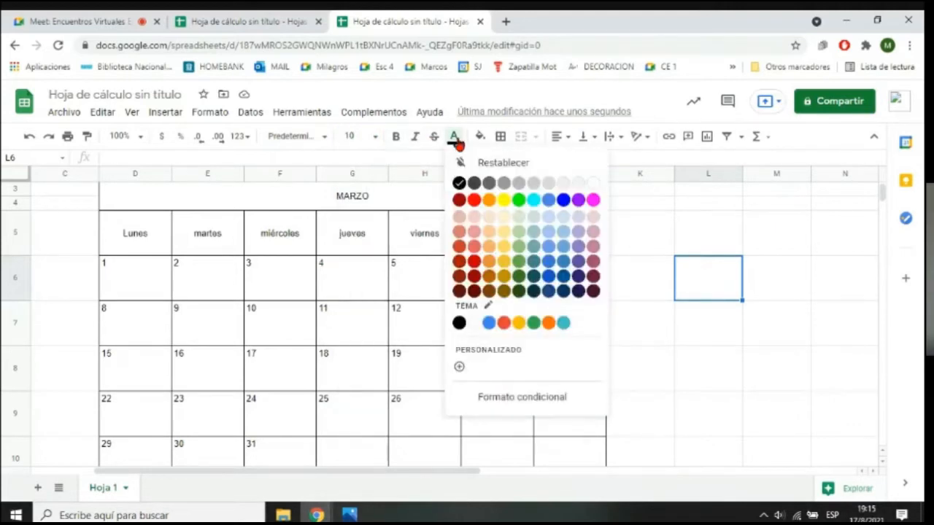
left_click(455, 139)
left_click(479, 139)
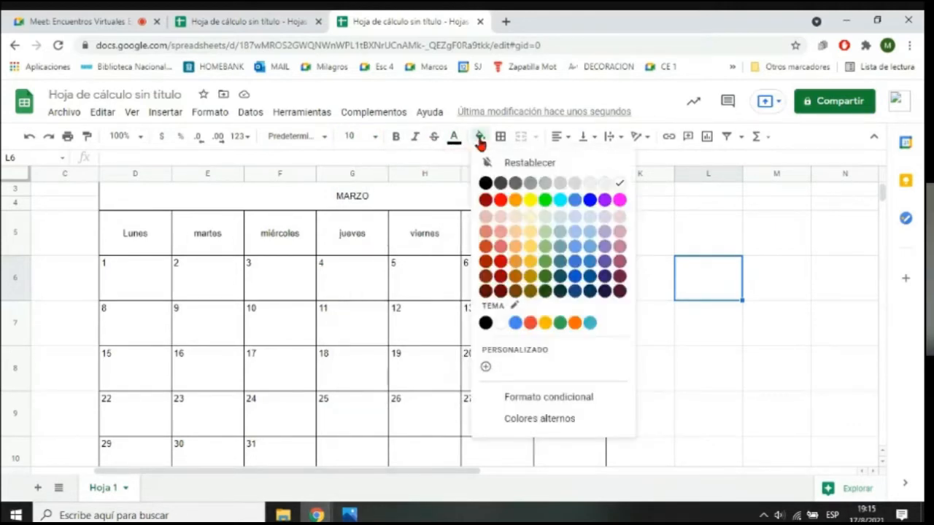
left_click(479, 139)
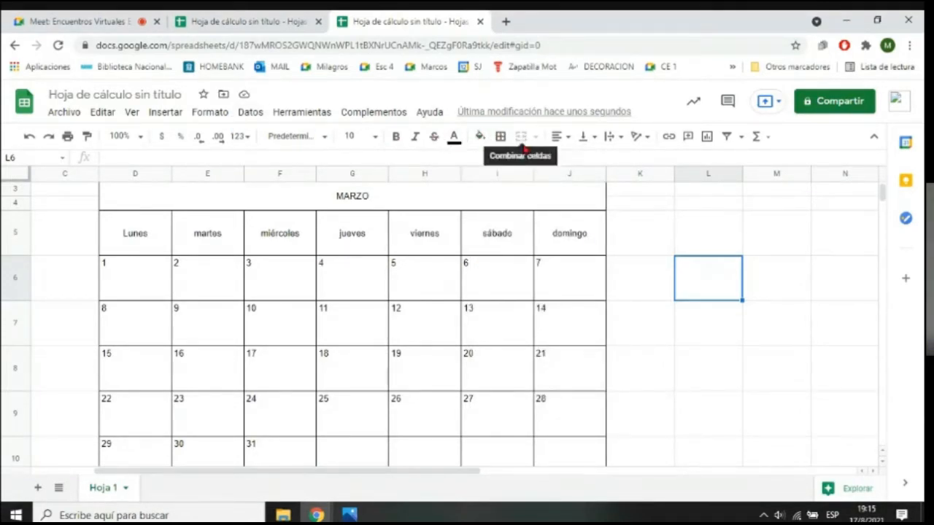
- Set the MARZO title to font size 18 and make it bold
left_click(376, 202)
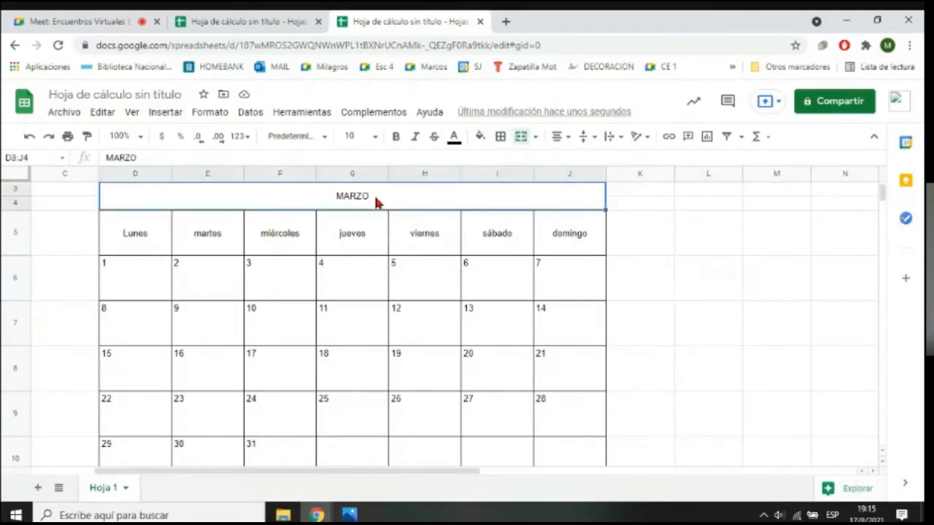
left_click(376, 138)
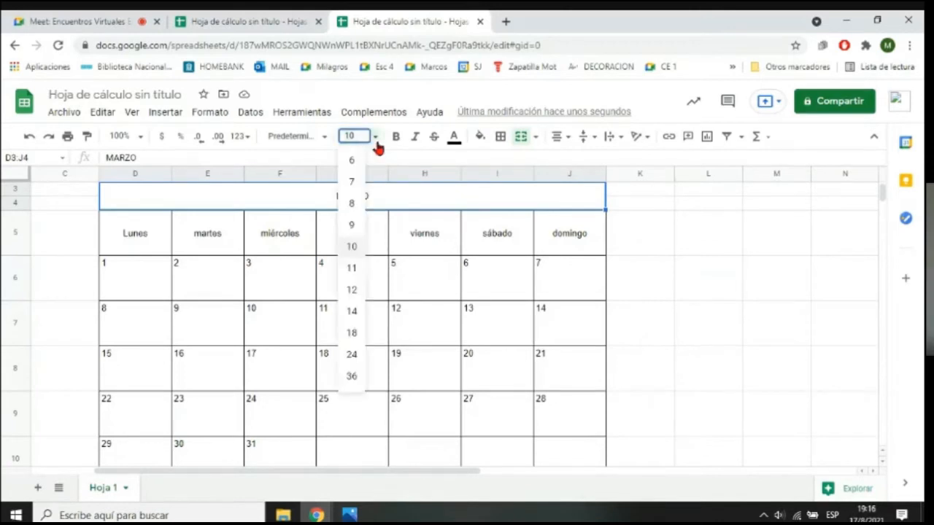
left_click(352, 314)
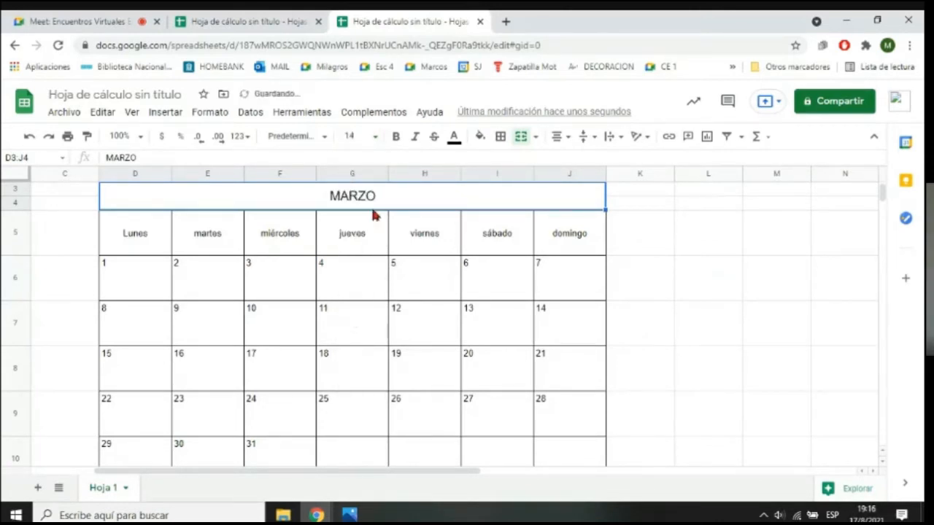
left_click(376, 138)
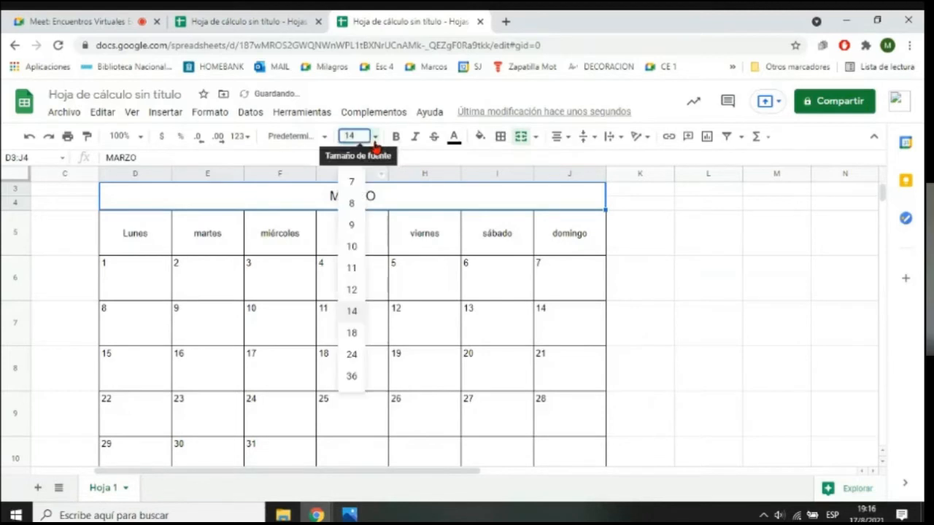
left_click(356, 332)
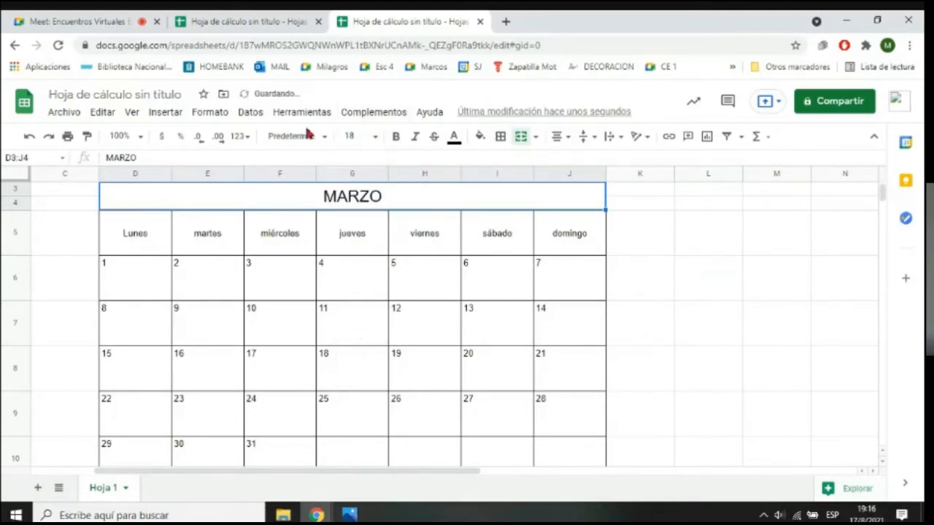
left_click(397, 137)
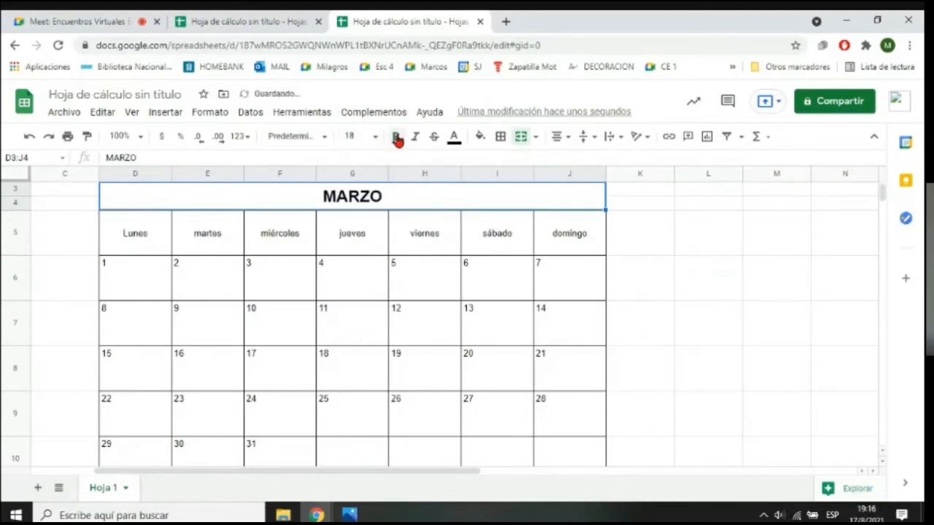
- Fill the MARZO title cell with red, make its text white, and deselect it
left_click(479, 137)
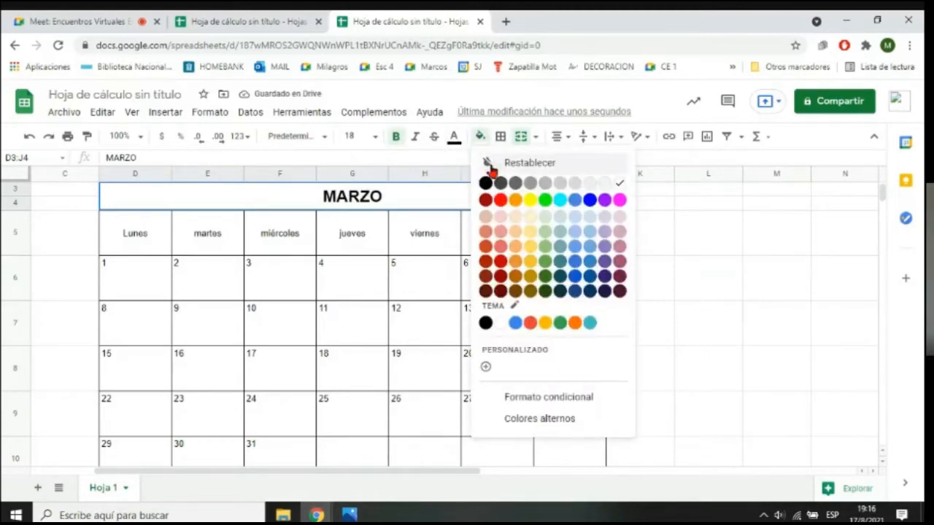
left_click(501, 200)
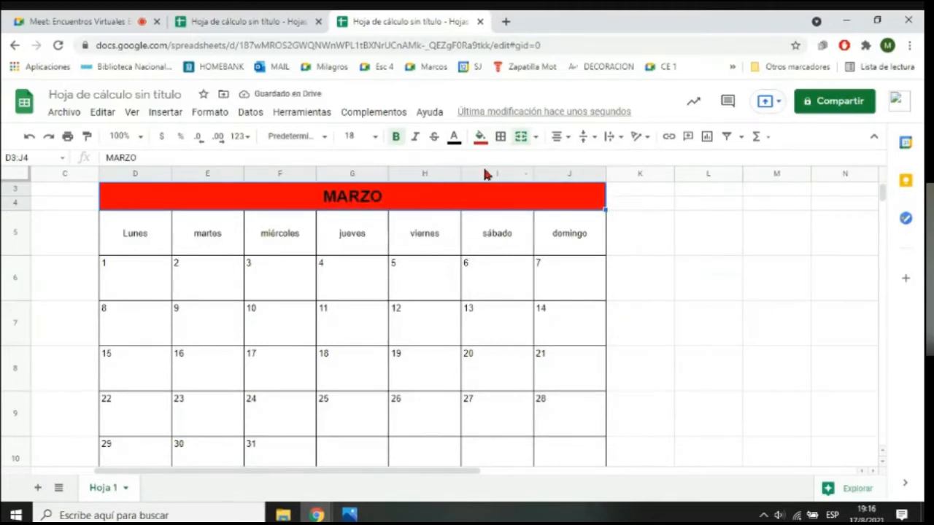
left_click(453, 139)
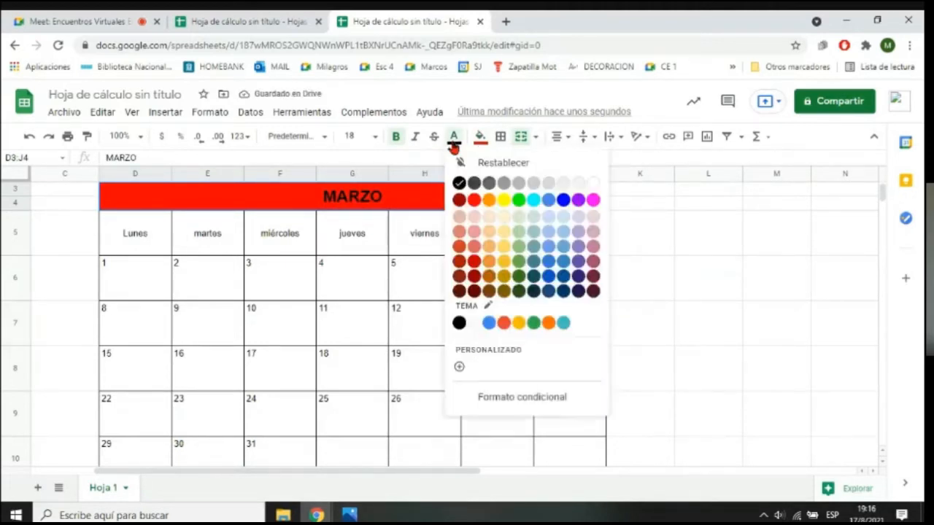
left_click(595, 184)
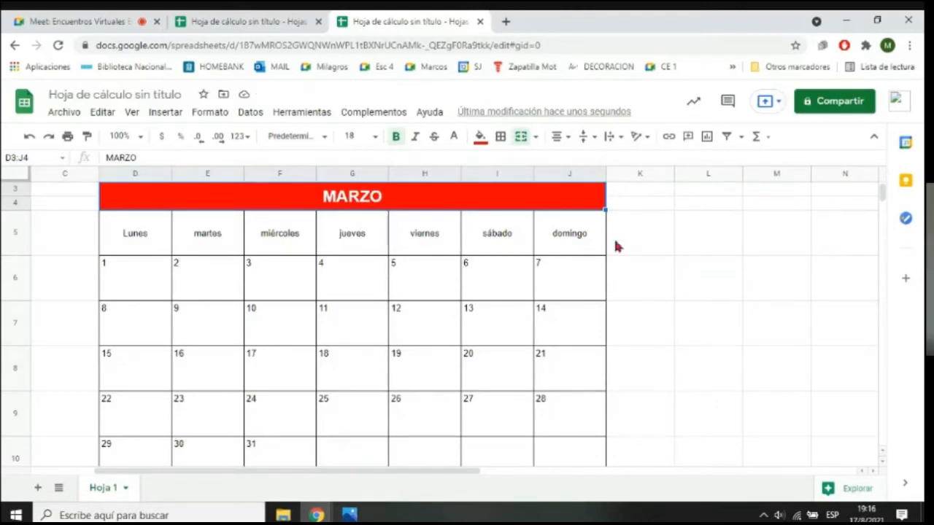
left_click(658, 268)
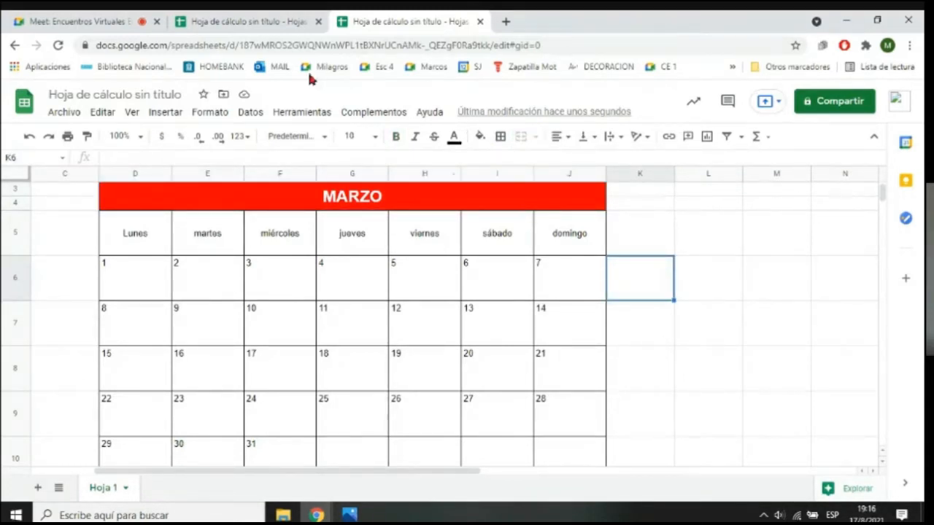
- Check the example calendar in the other spreadsheet, and fill the empty cells G10:J10 after day 31 with grey
left_click(288, 20)
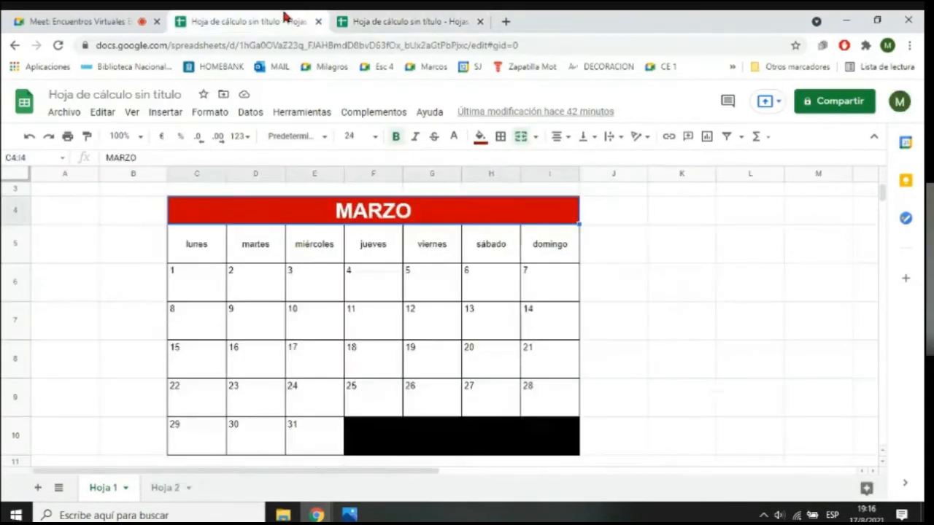
left_click(420, 20)
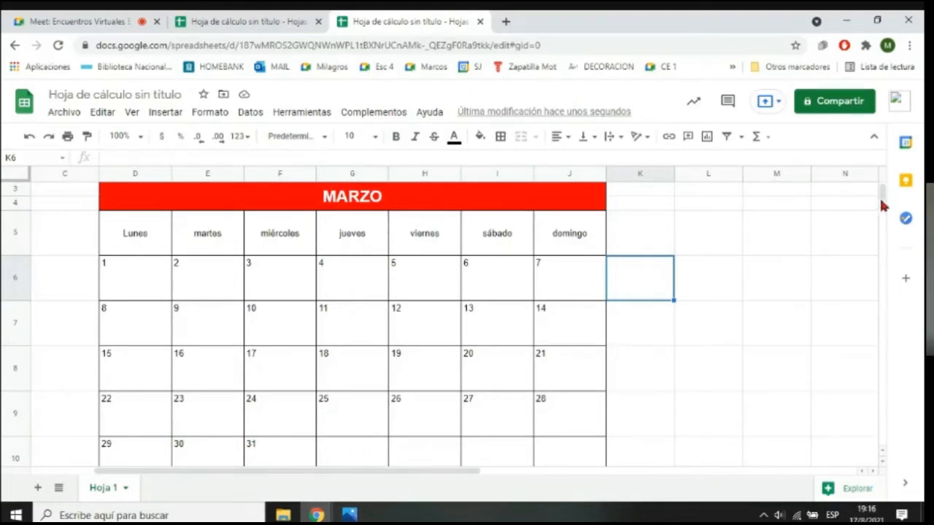
scroll(882, 204, "down", 2)
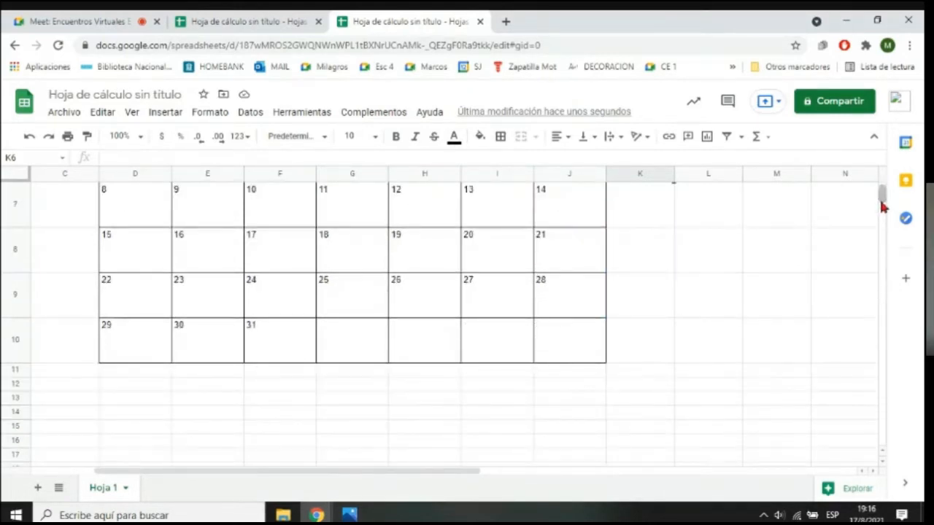
left_click(334, 351)
left_click_drag(332, 351, 569, 345)
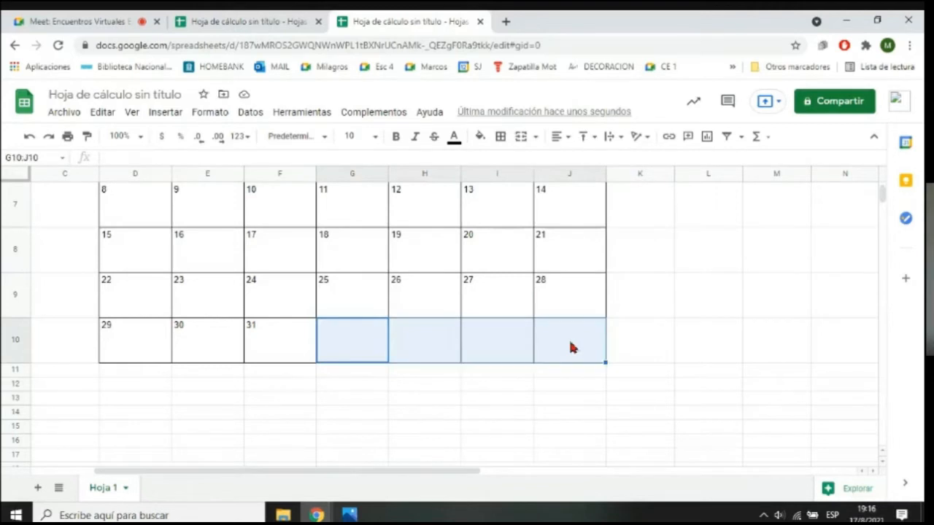
left_click(481, 138)
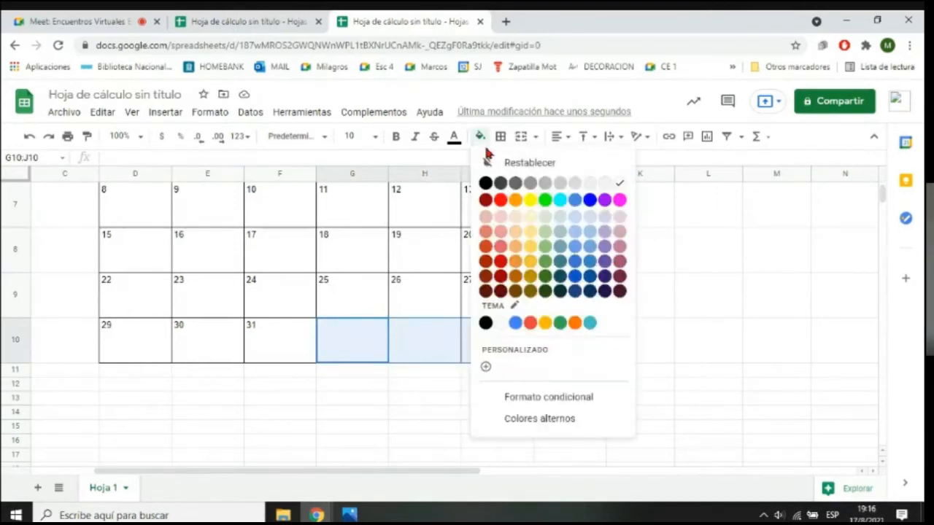
left_click(544, 183)
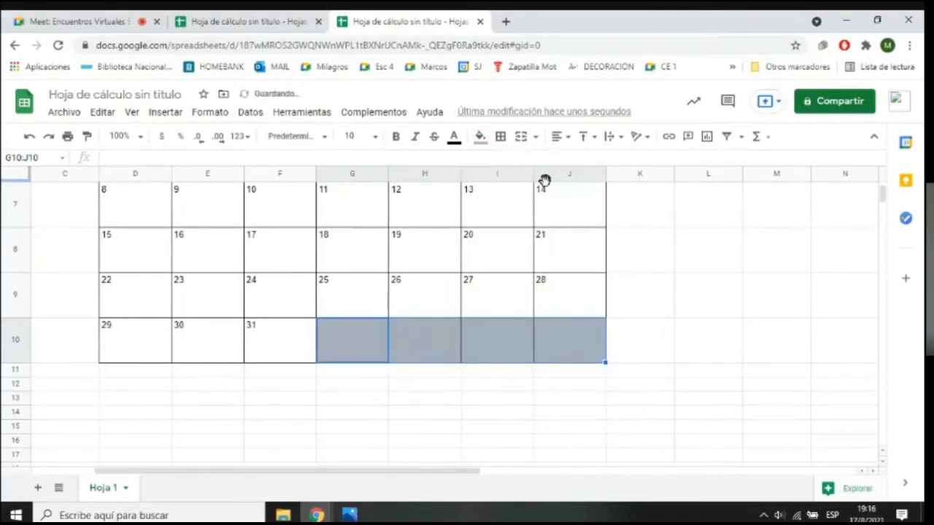
left_click(722, 328)
scroll(724, 329, "down", 3)
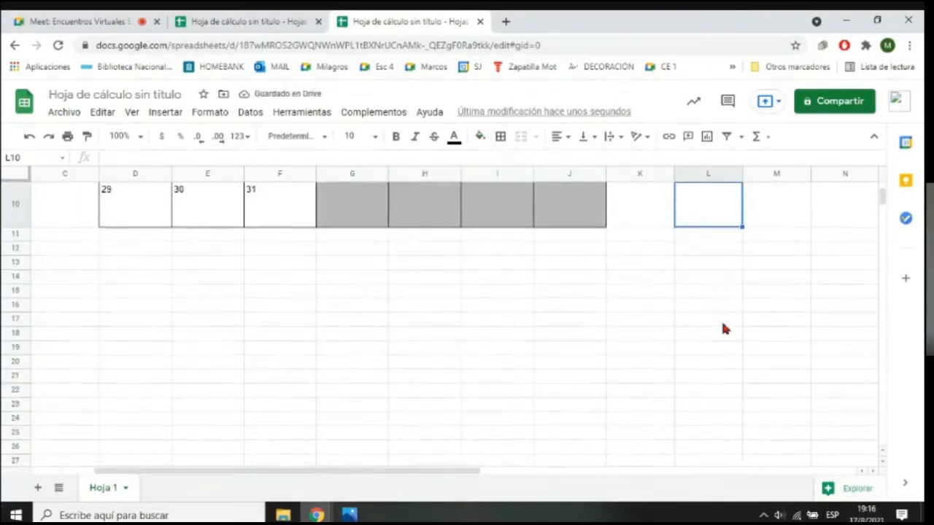
scroll(725, 329, "up", 5)
scroll(724, 329, "up", 1)
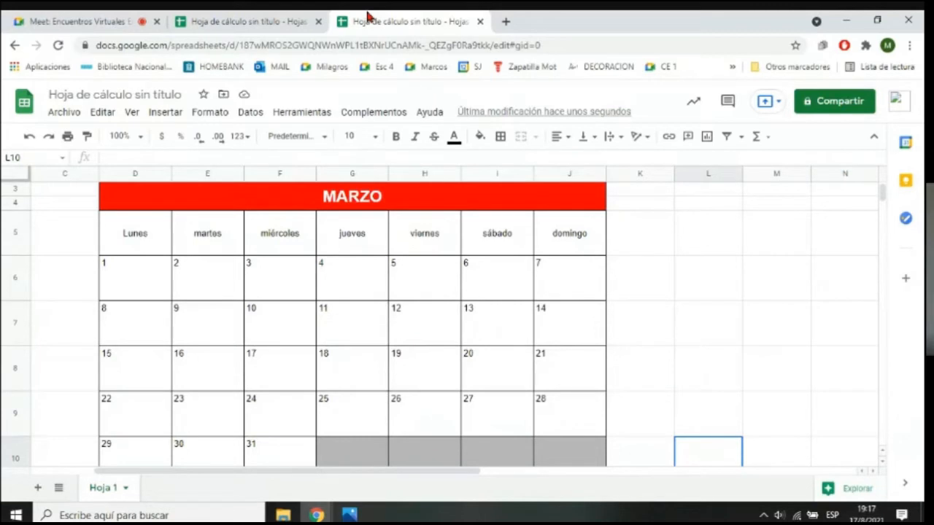
- Hide the gridlines in the print setup of the current sheet and return to the spreadsheet
left_click(683, 252)
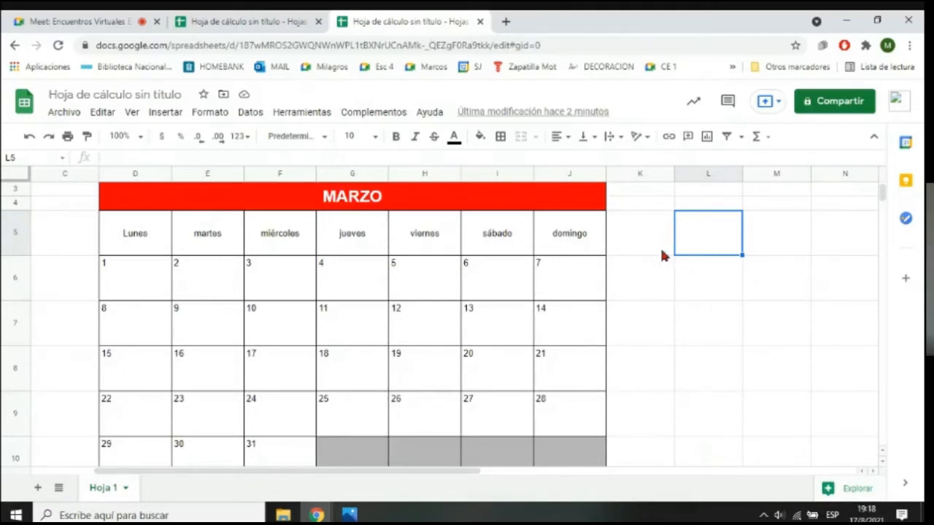
left_click(647, 264)
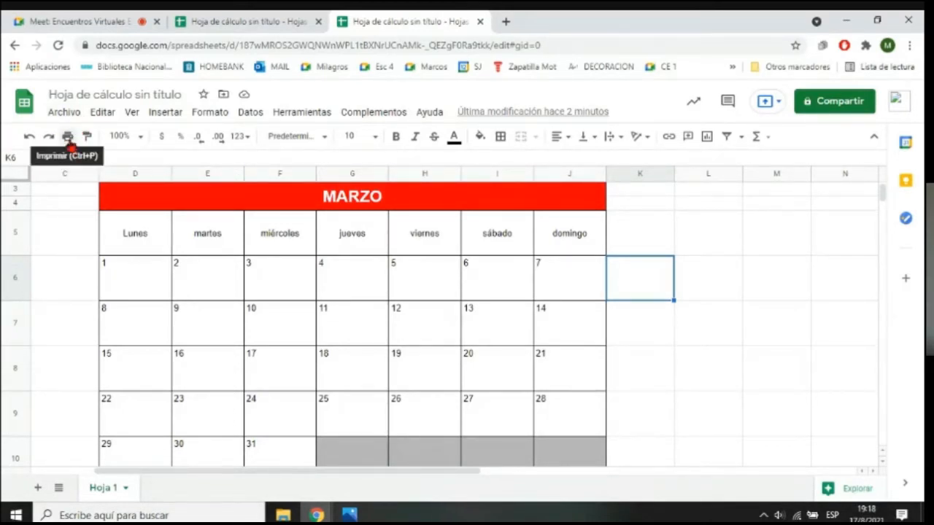
left_click(67, 138)
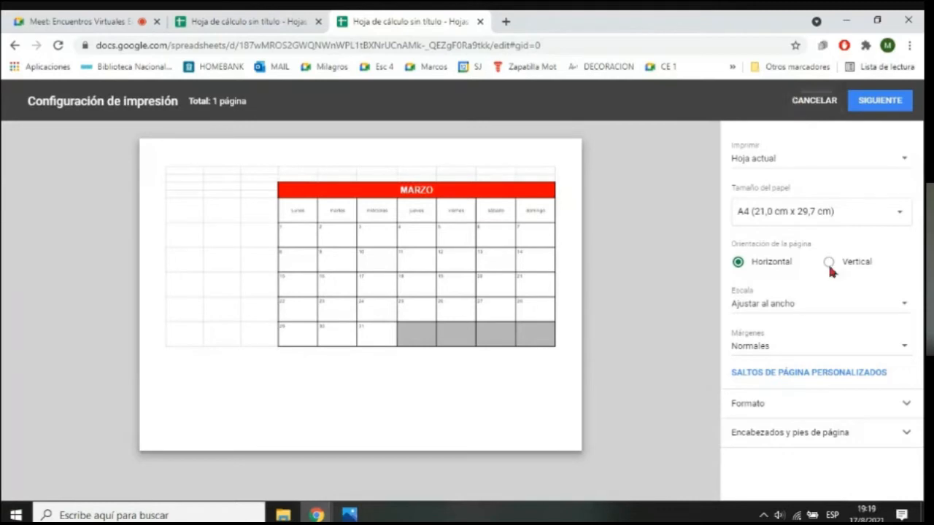
left_click(829, 407)
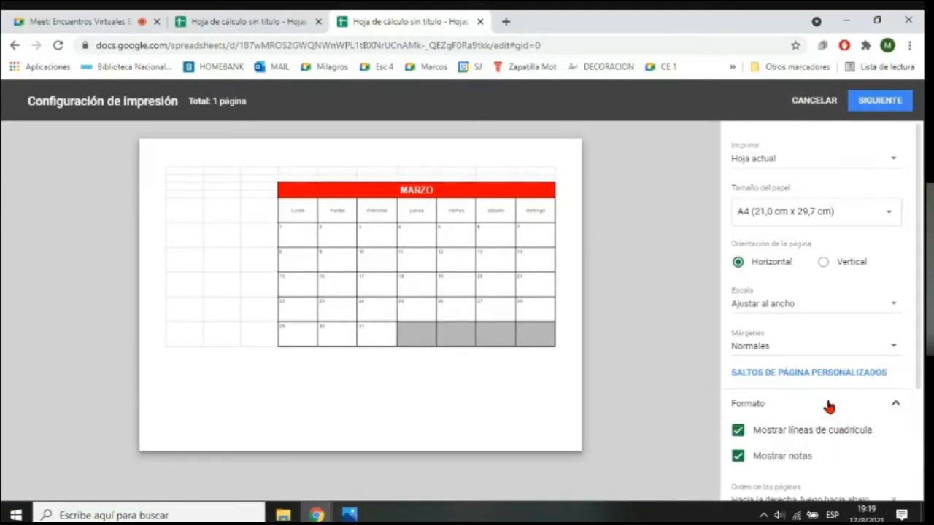
left_click(800, 438)
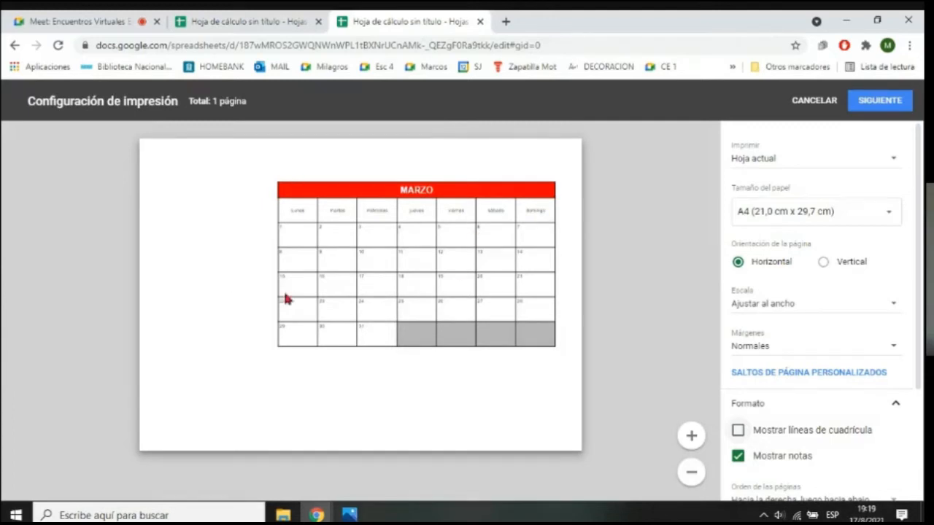
left_click(795, 431)
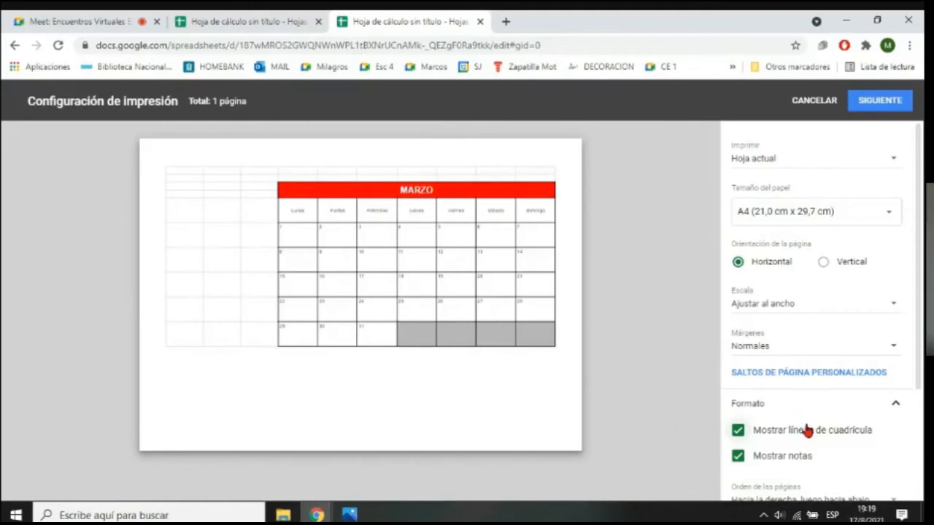
left_click(807, 431)
left_click(823, 100)
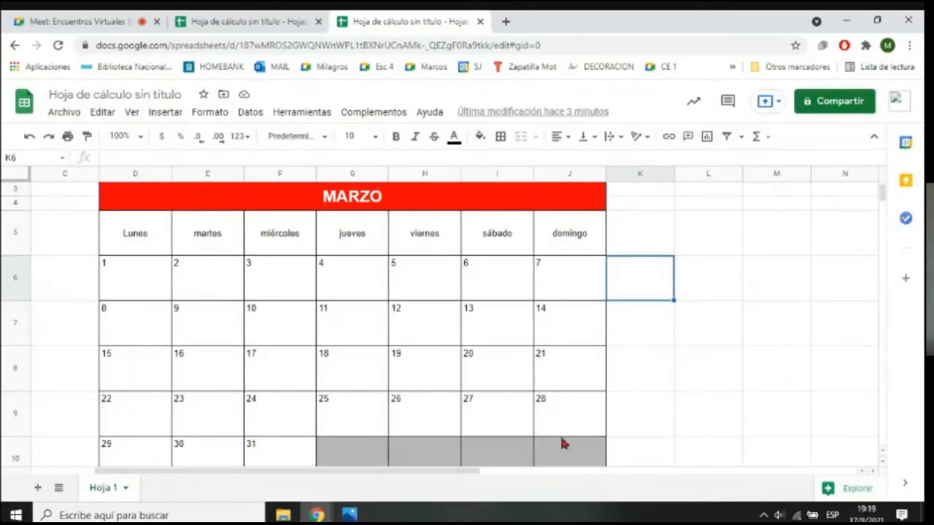
- Preview the print setup limited to the selected calendar cells D3:J10, compare with the example spreadsheet, and return to the sheet
left_click_drag(565, 459, 509, 454)
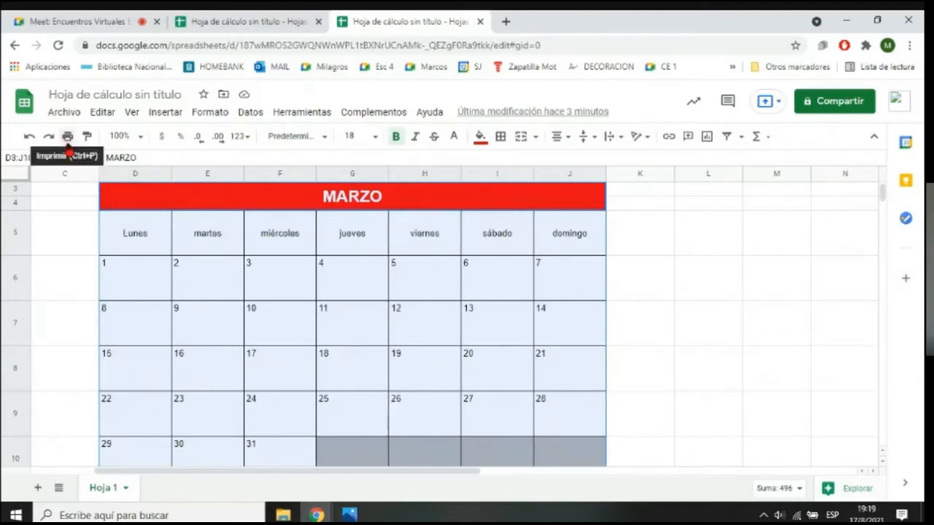
left_click(67, 137)
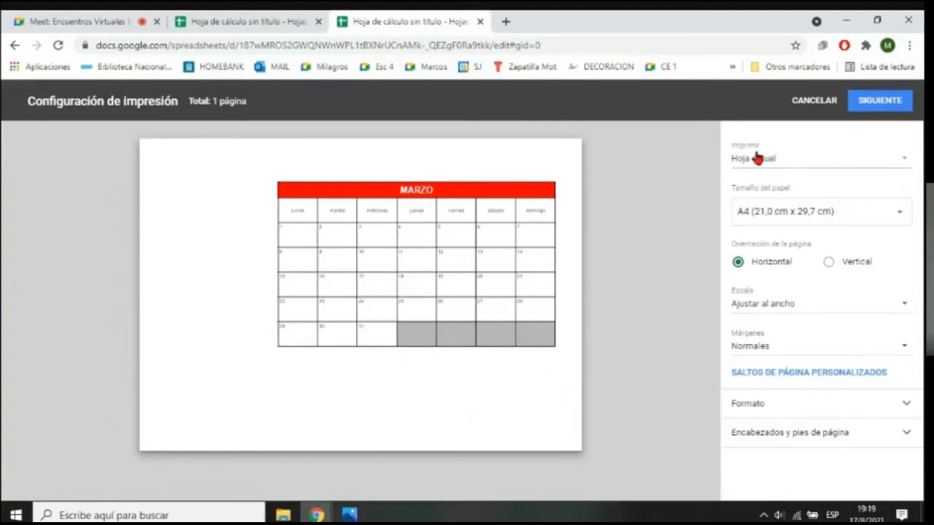
left_click(783, 168)
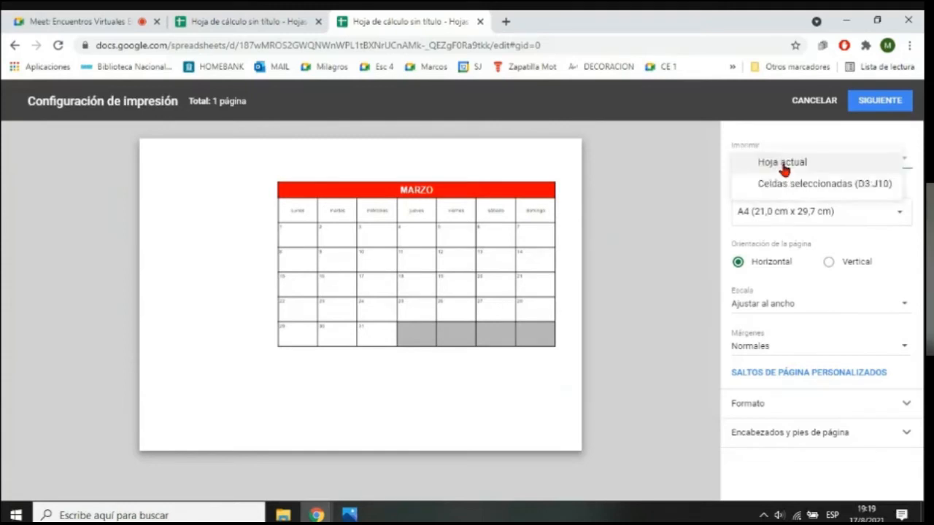
left_click(828, 191)
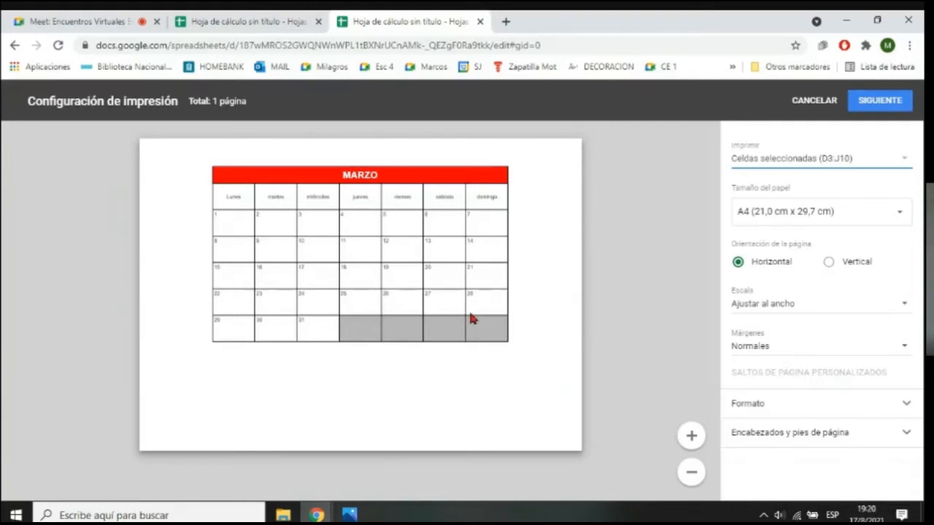
left_click(268, 22)
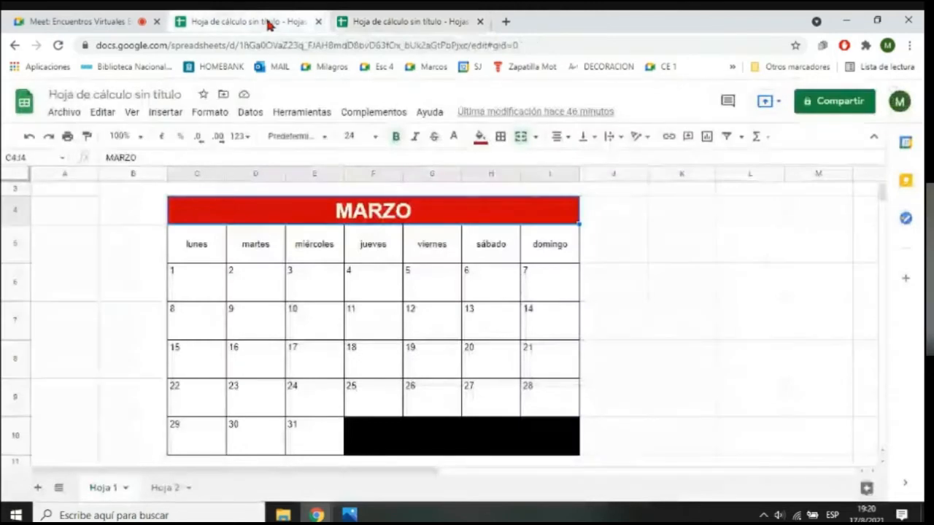
left_click(403, 19)
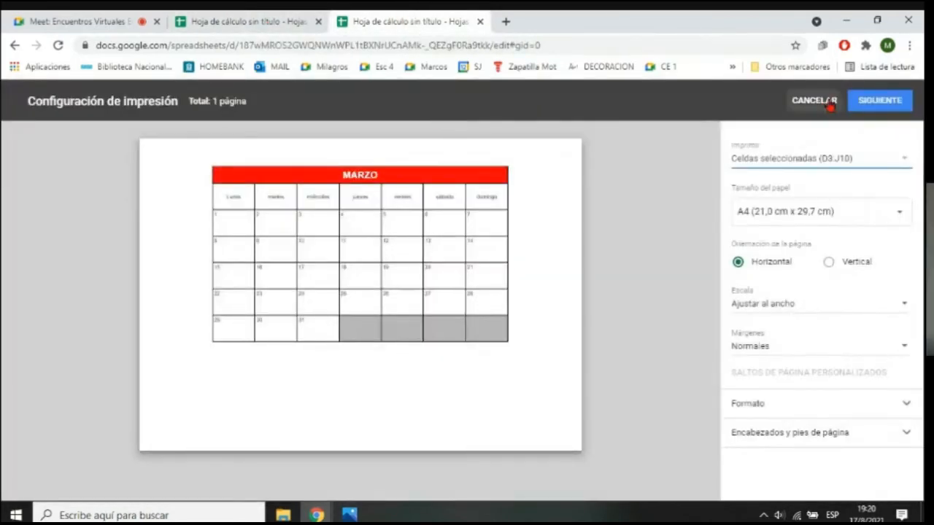
left_click(823, 100)
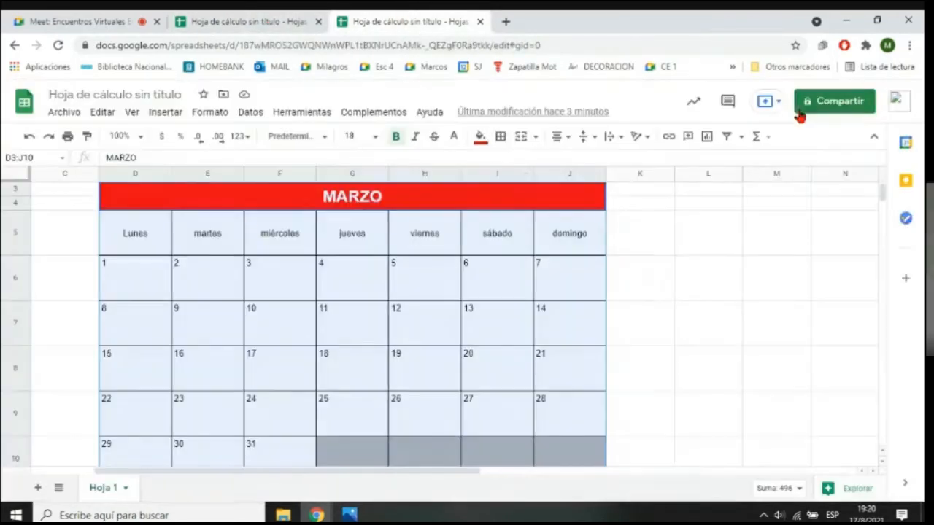
- Enlarge the calendar by making rows 5 to 10 taller and columns D to J wider, keeping each set uniform
left_click(14, 221)
left_click_drag(12, 246, 27, 450)
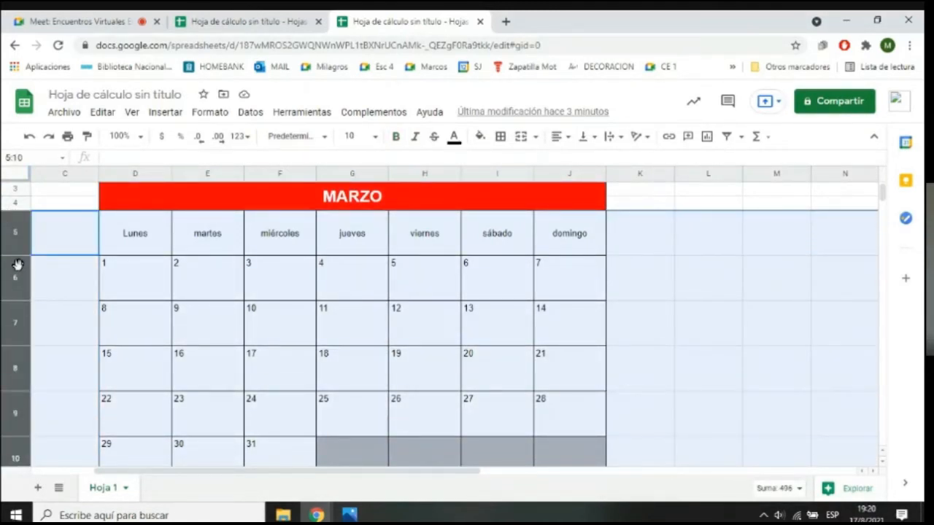
left_click_drag(18, 254, 18, 269)
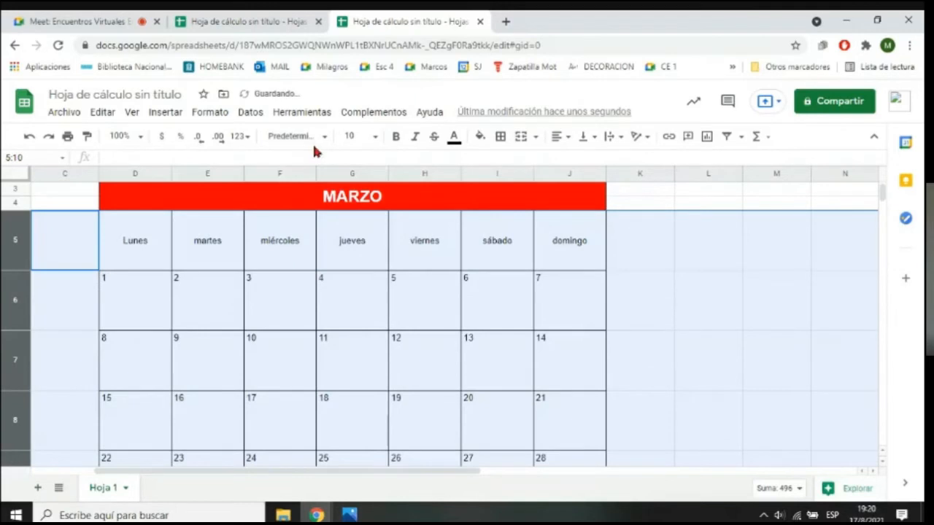
left_click(137, 172)
left_click_drag(136, 172, 564, 173)
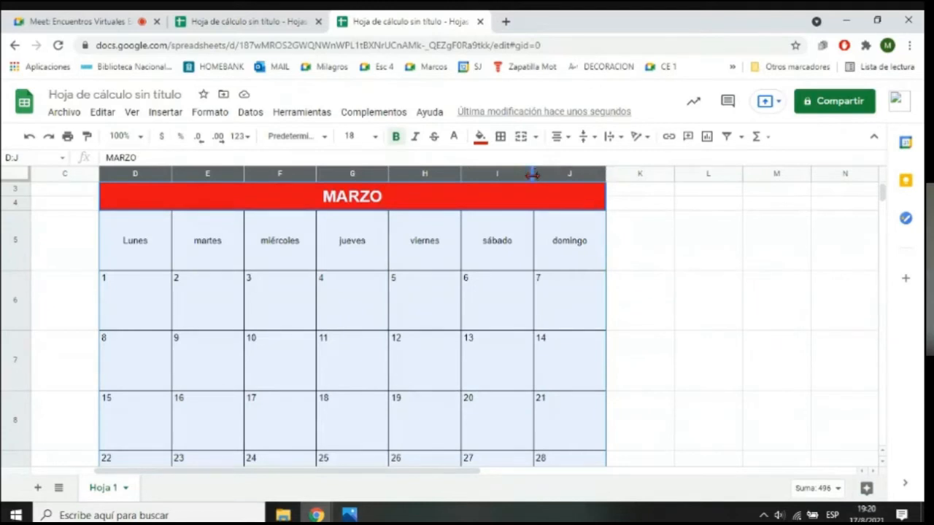
left_click_drag(533, 174, 543, 174)
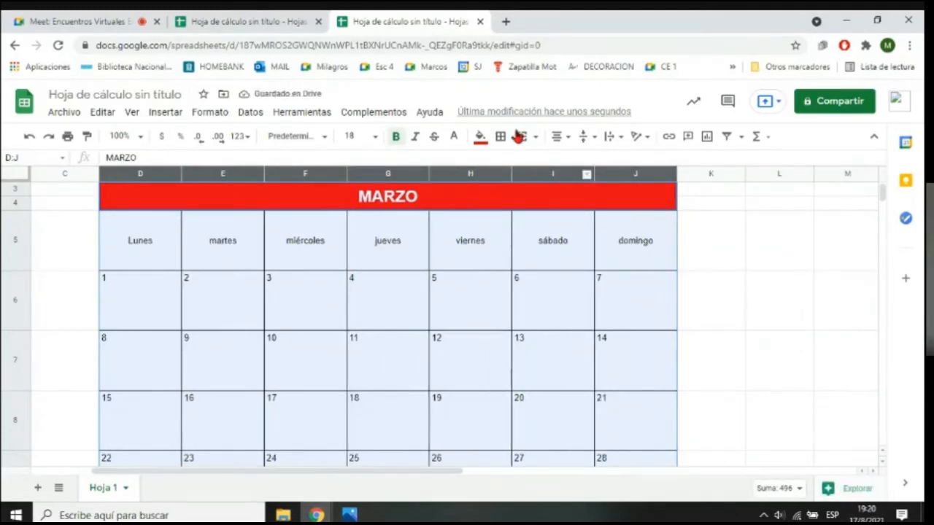
- Preview the enlarged calendar in the print setup using only the selected columns D:J, and return to the sheet
left_click(66, 114)
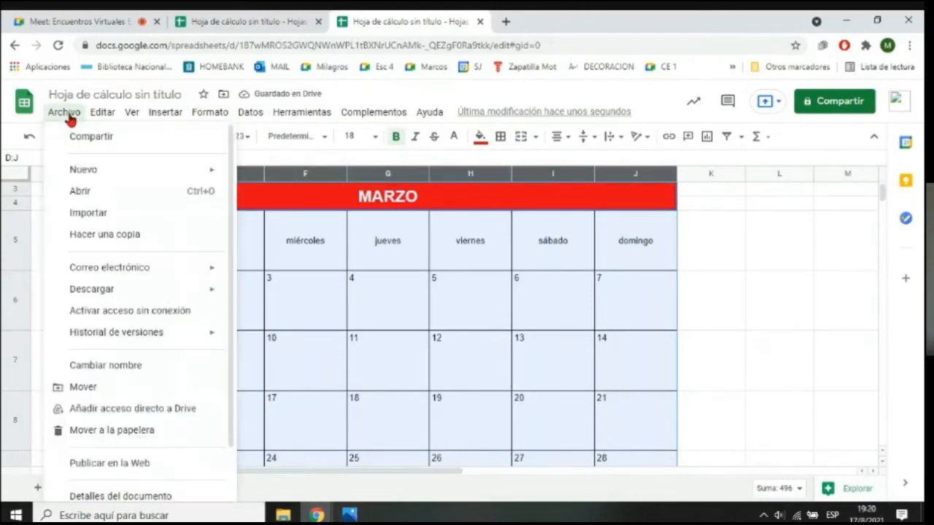
left_click(69, 115)
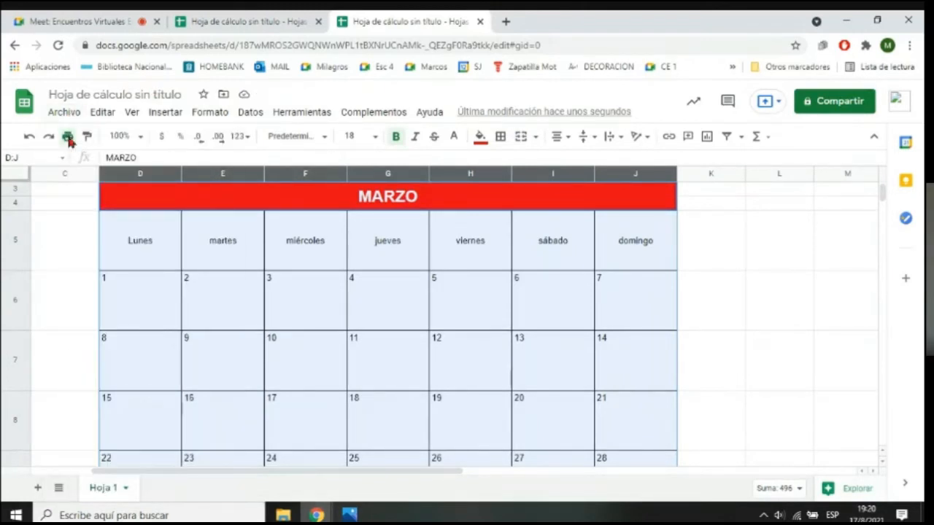
left_click(67, 137)
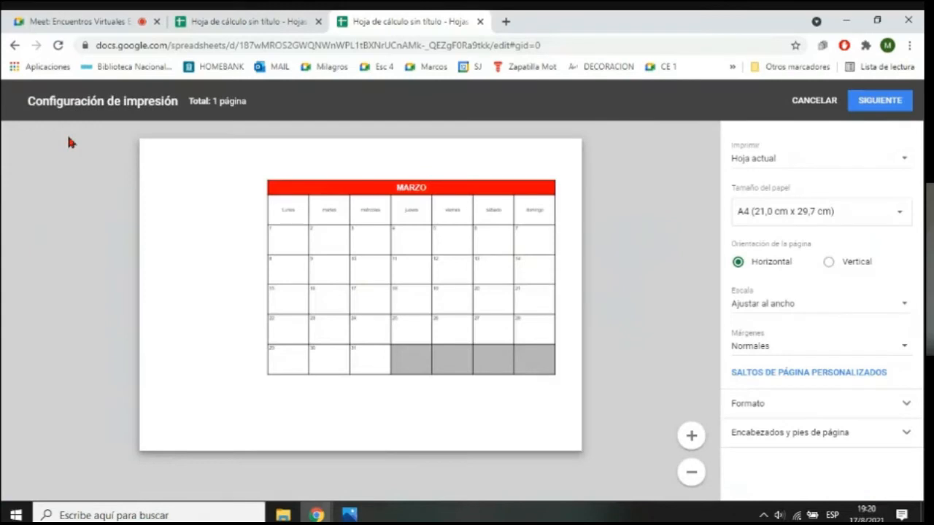
left_click(814, 163)
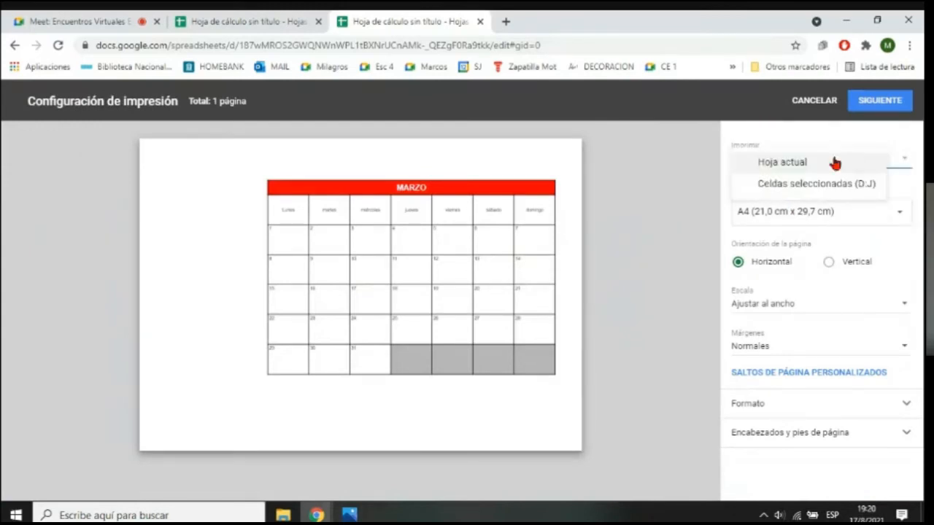
left_click(802, 186)
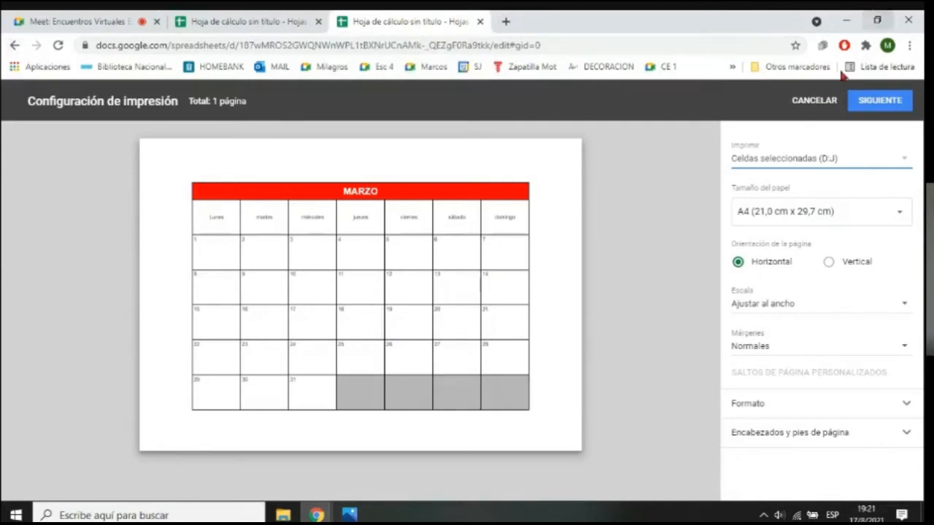
left_click(829, 100)
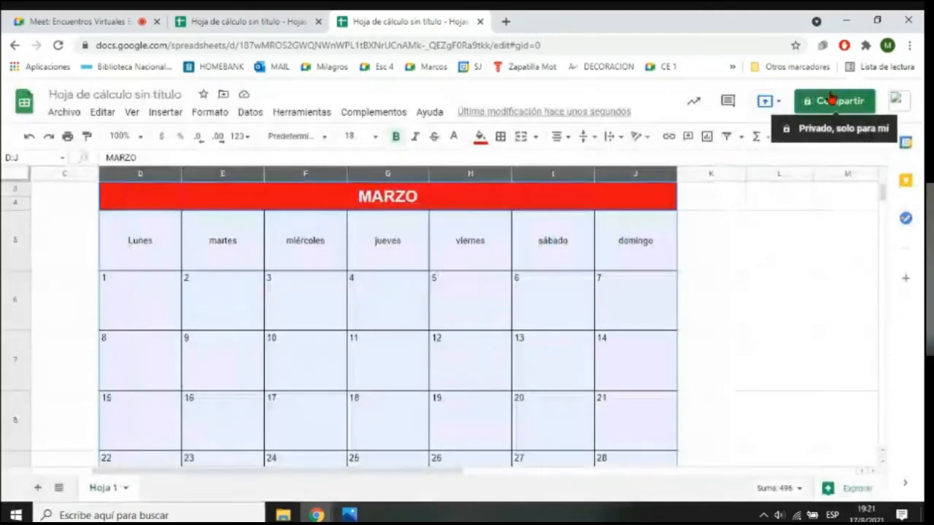
left_click(653, 330)
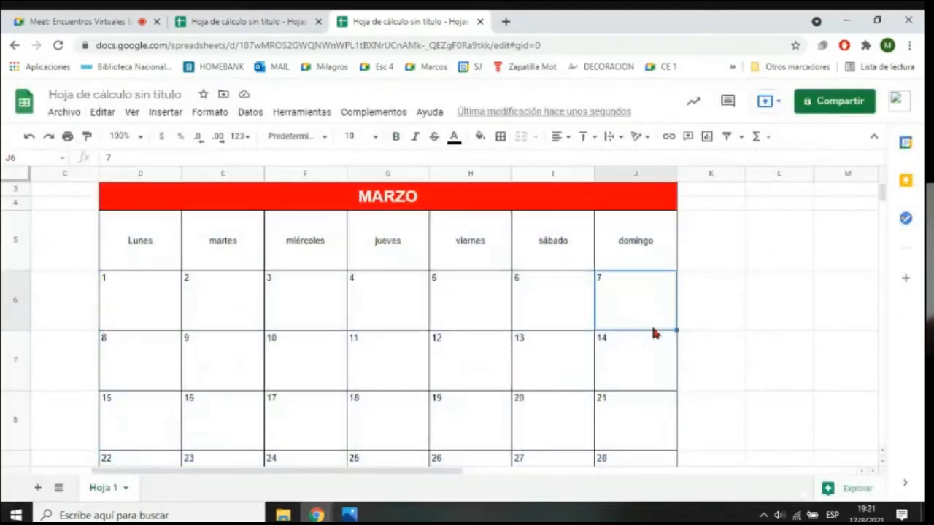
- Rename the spreadsheet file as CALENDARIO
left_click(89, 99)
type("cALEN")
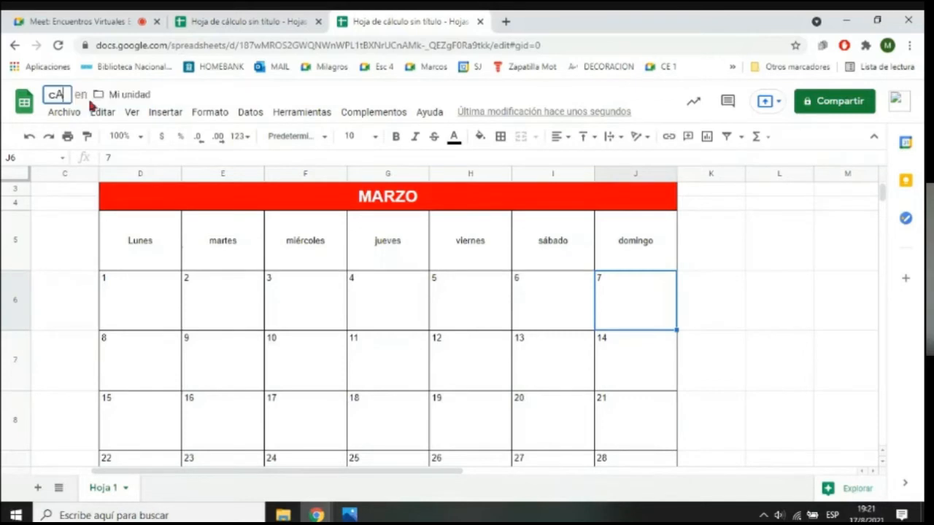
key("BackSpace")
key("BackSpace")
key("BackSpace")
key("BackSpace")
key("BackSpace")
type("CALENDARIO")
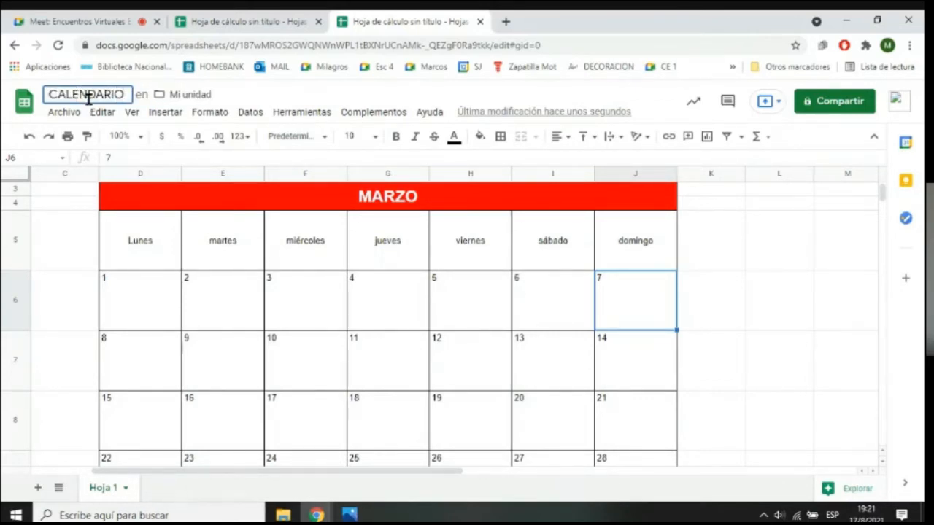
left_click(778, 264)
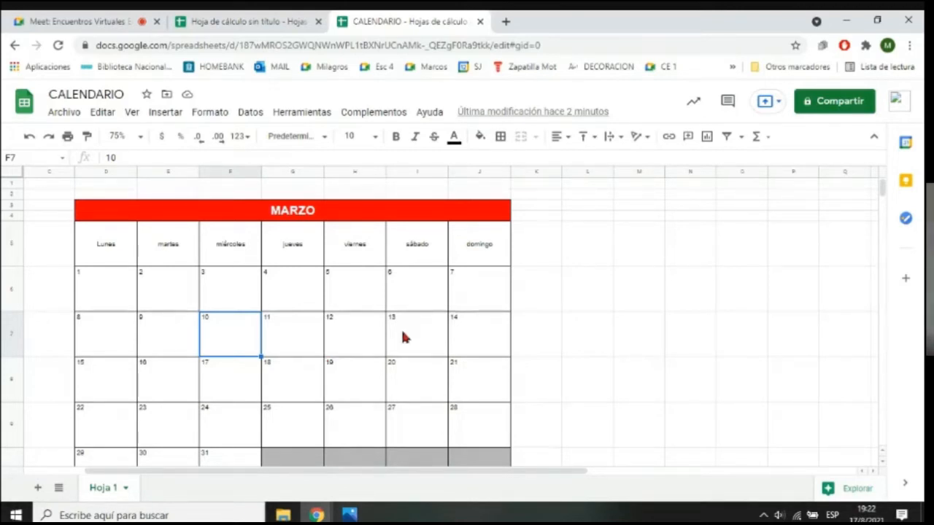
- Add a blank second sheet to the file and switch between it and the calendar sheet
left_click(126, 488)
left_click(126, 493)
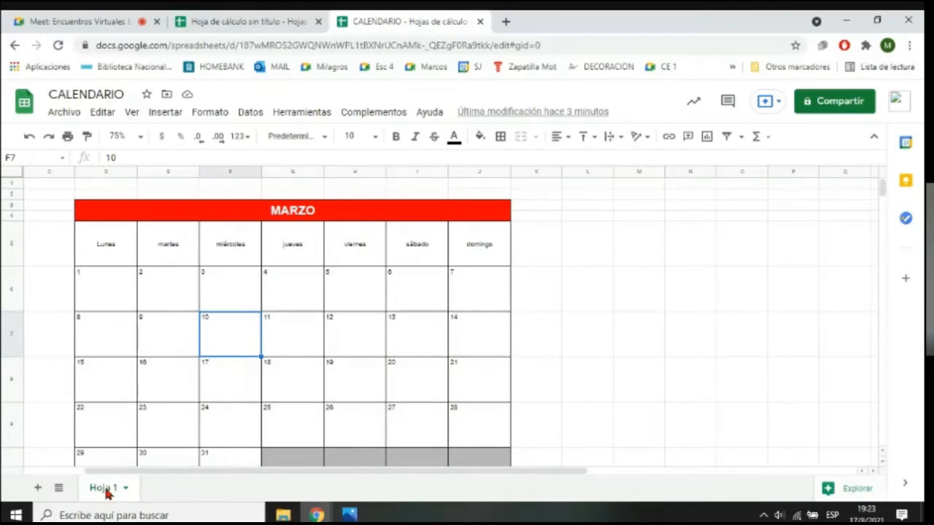
left_click(37, 489)
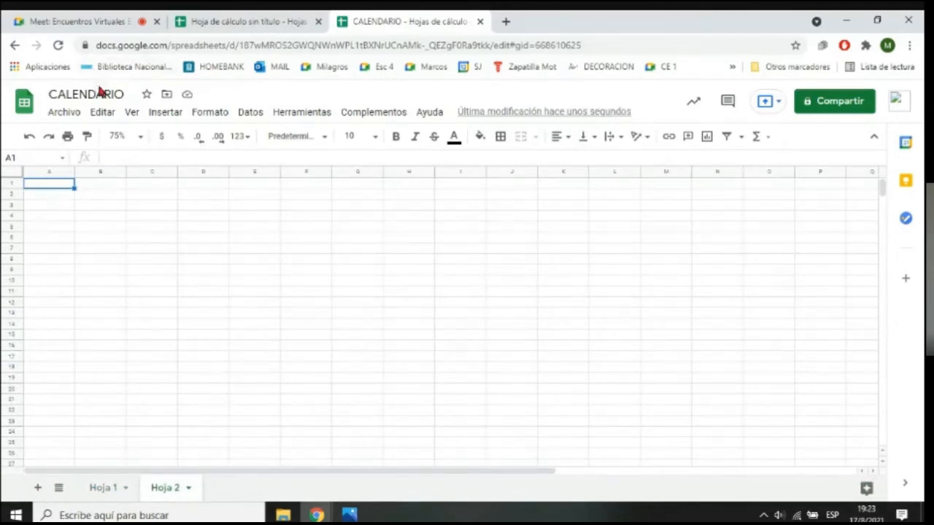
left_click(97, 494)
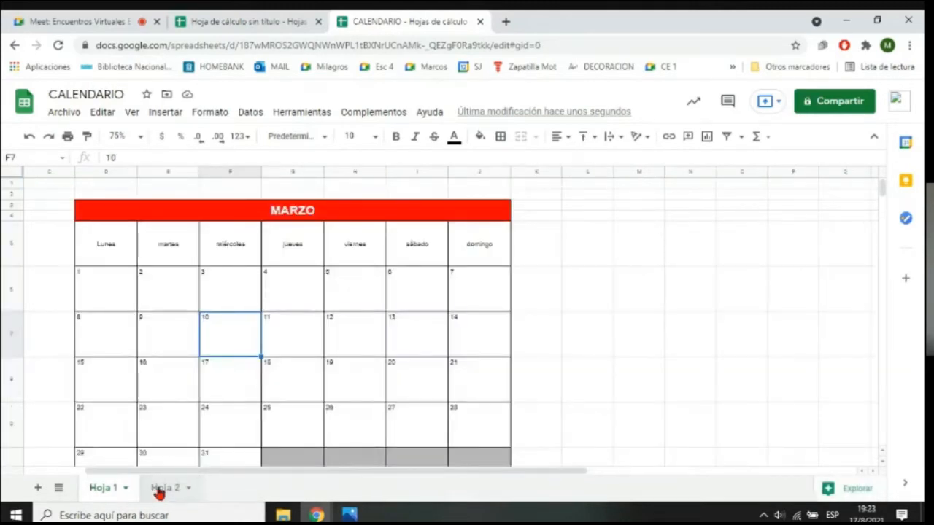
left_click(160, 494)
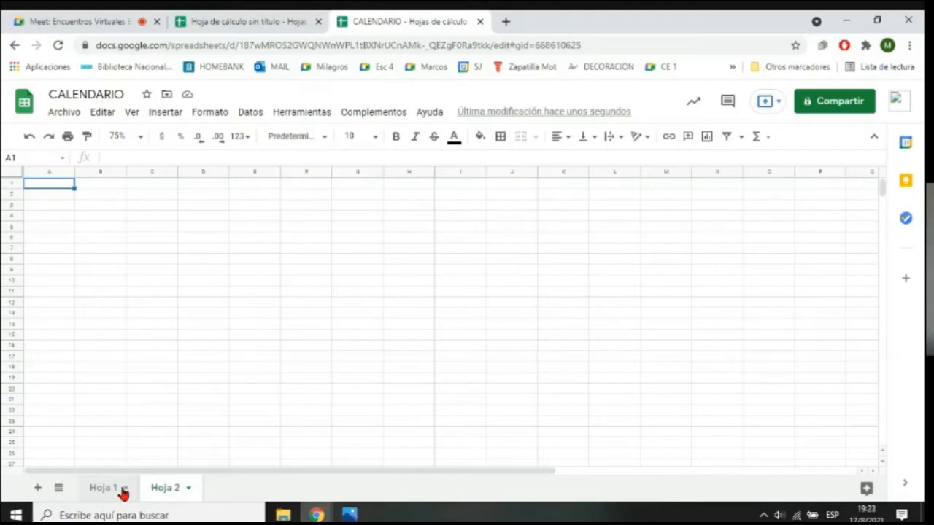
- Delete the blank sheet Hoja 2 and confirm its removal
left_click(193, 492)
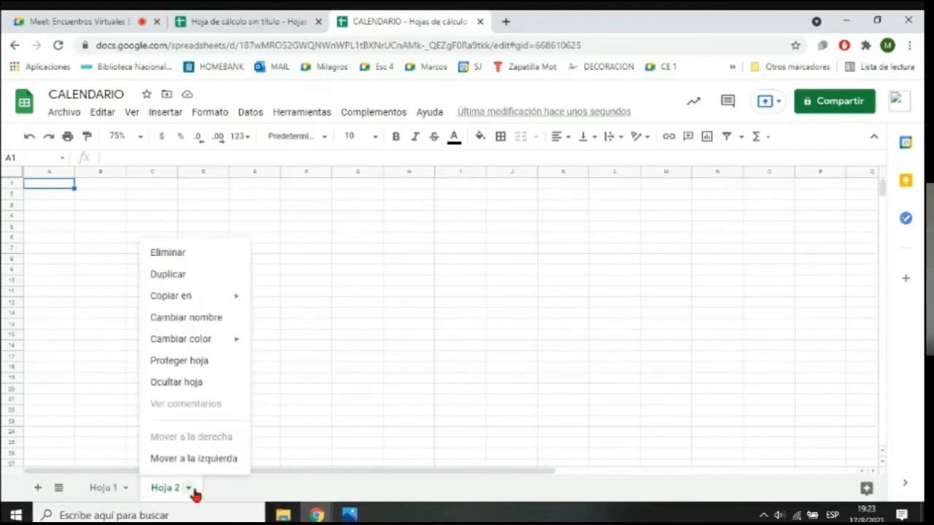
left_click(214, 259)
left_click(612, 319)
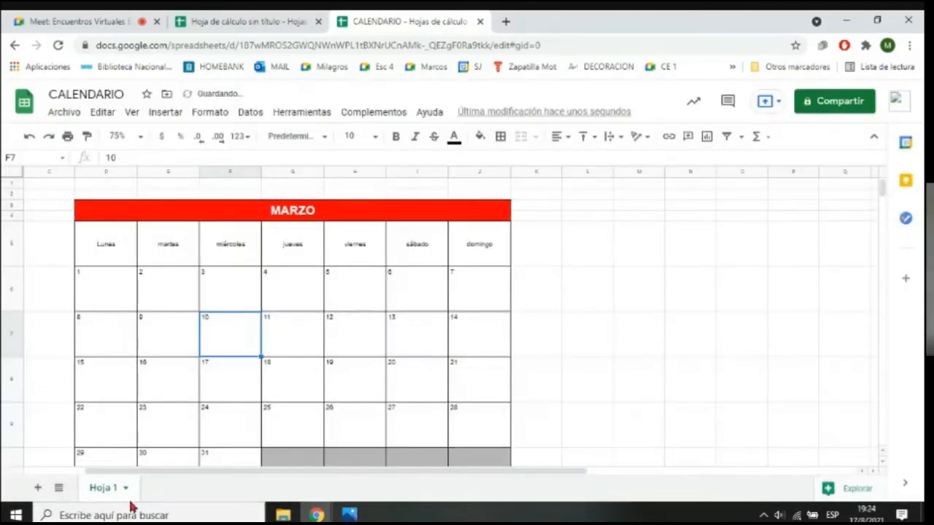
- Rename the calendar sheet Hoja 1 as MARZO
left_click(124, 489)
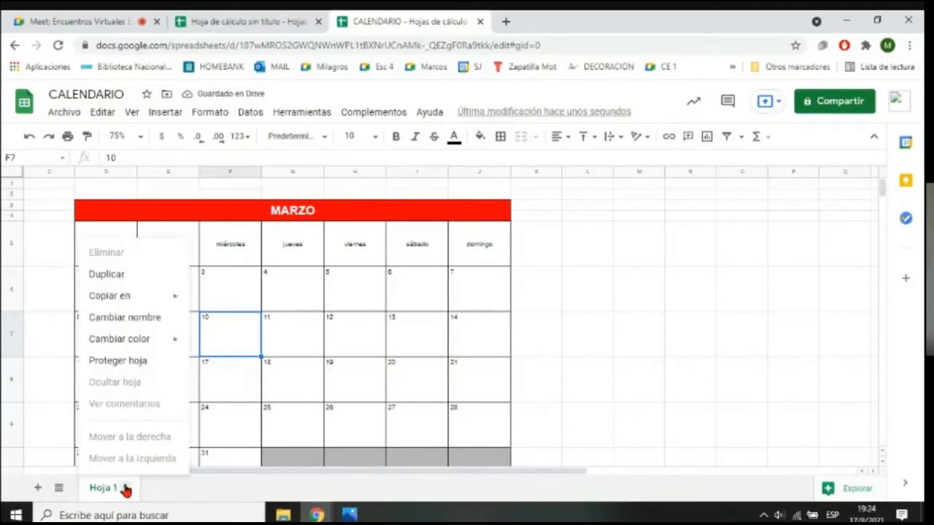
left_click(157, 318)
type("MARZO")
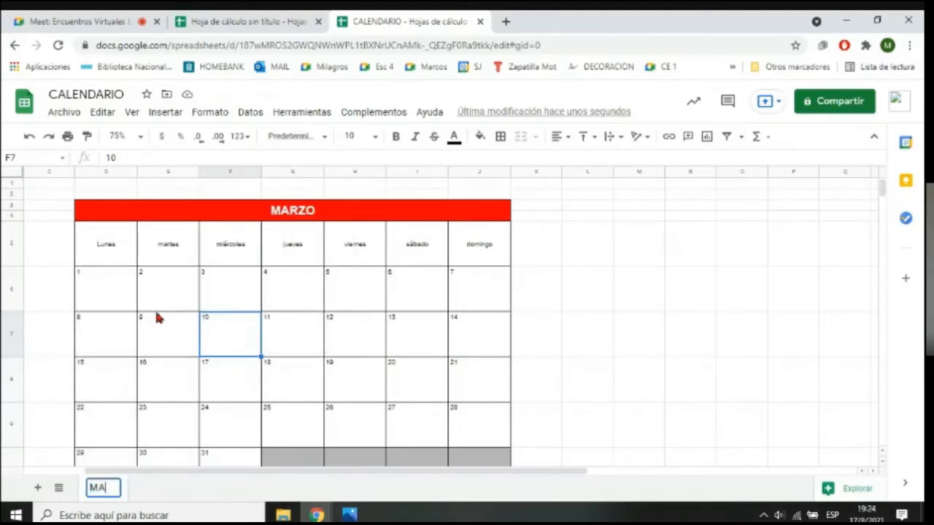
left_click(553, 340)
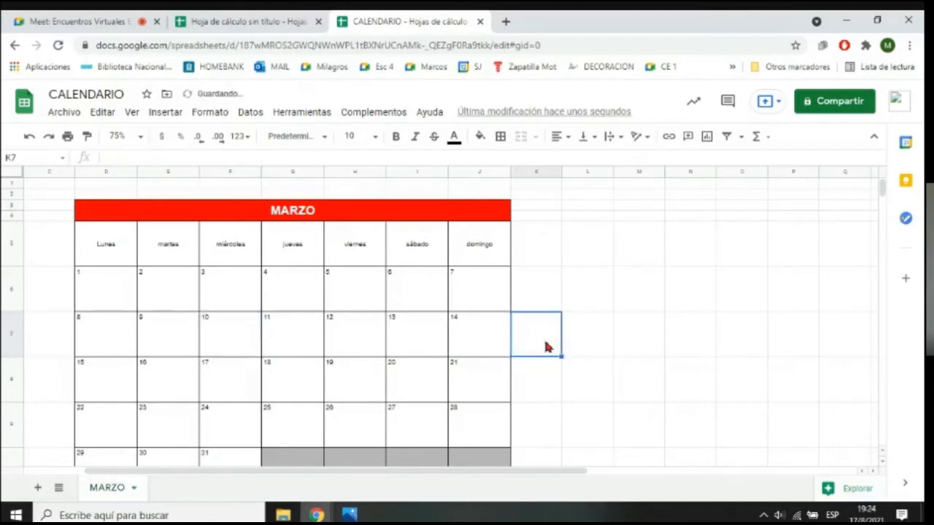
- Duplicate the MARZO sheet and switch between the original and its copy
left_click(134, 489)
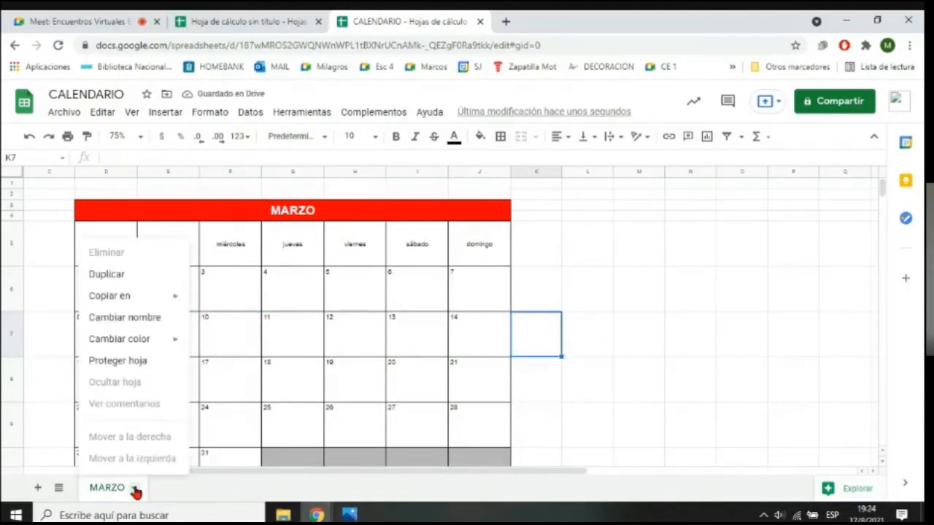
left_click(107, 275)
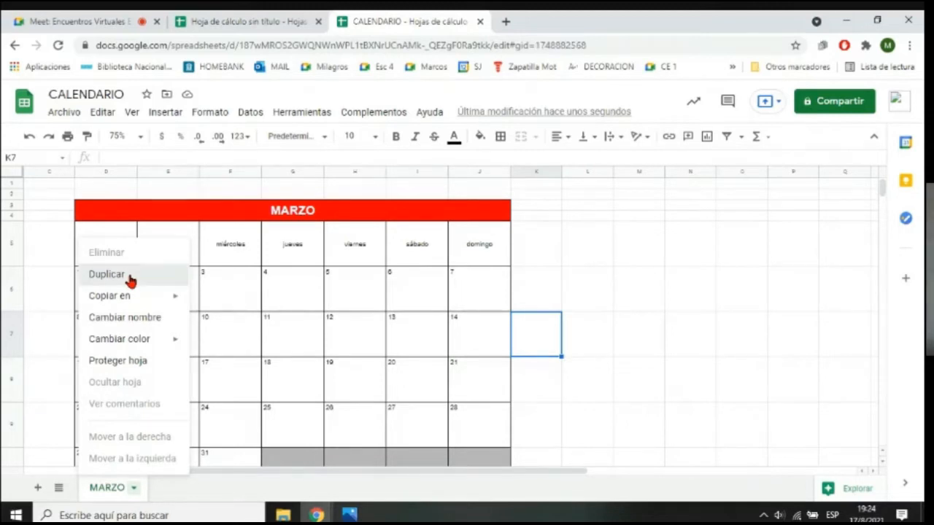
left_click(110, 488)
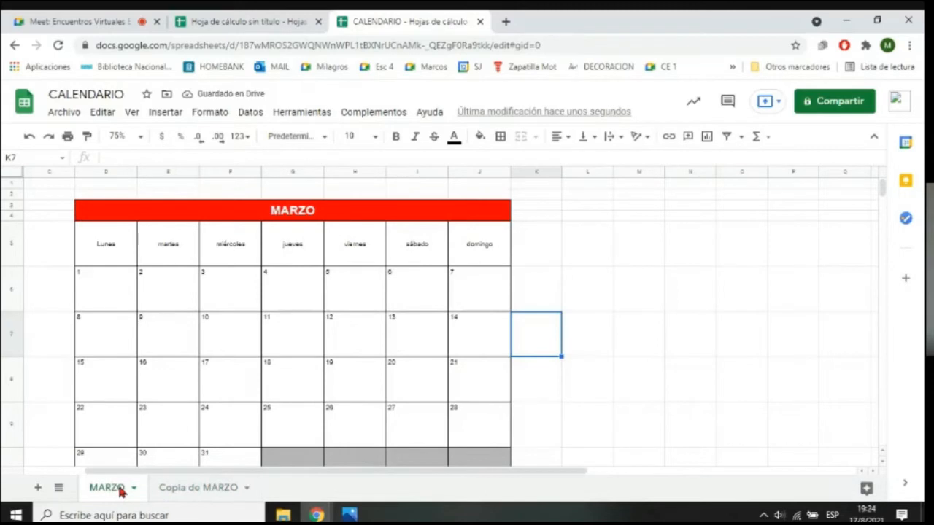
left_click(194, 493)
- Rename the copied sheet as ABRIL
left_click(248, 493)
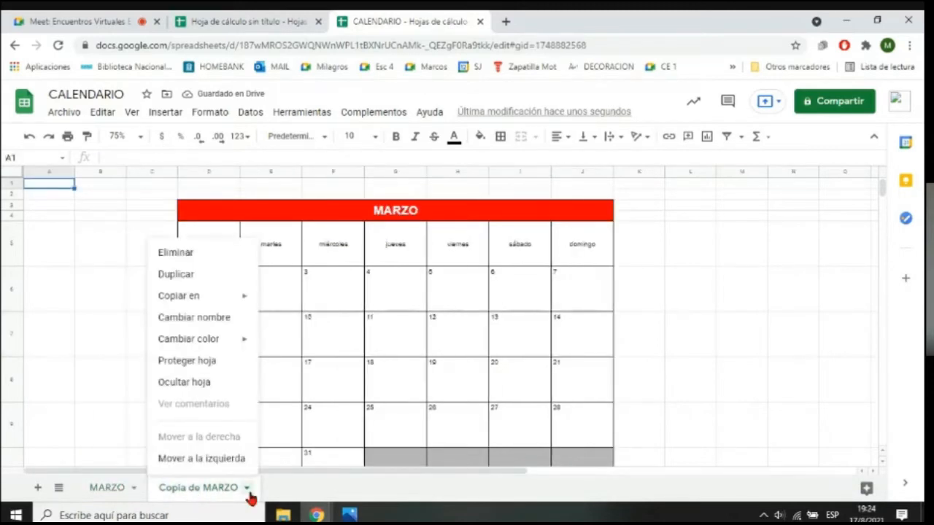
left_click(216, 316)
type("ABRIL")
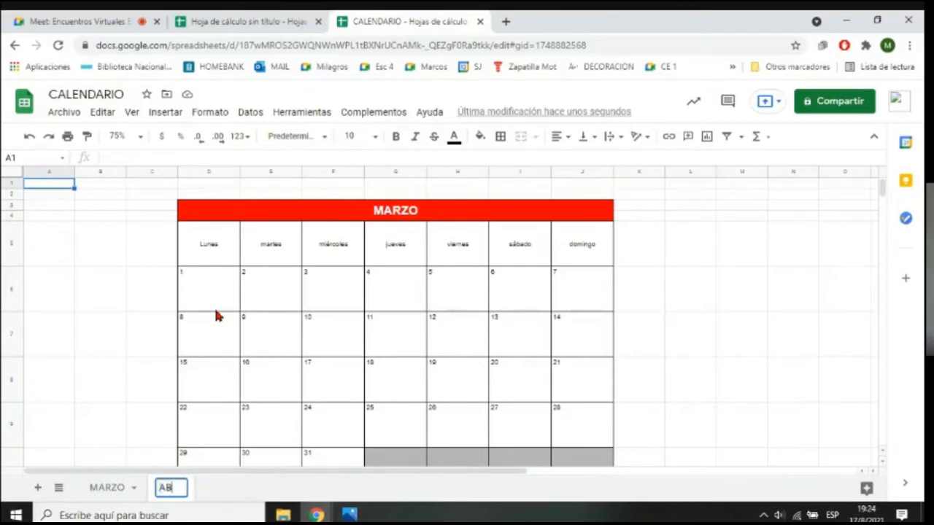
- Replace the month title in the red header of the new sheet with ABRIL
left_click(422, 211)
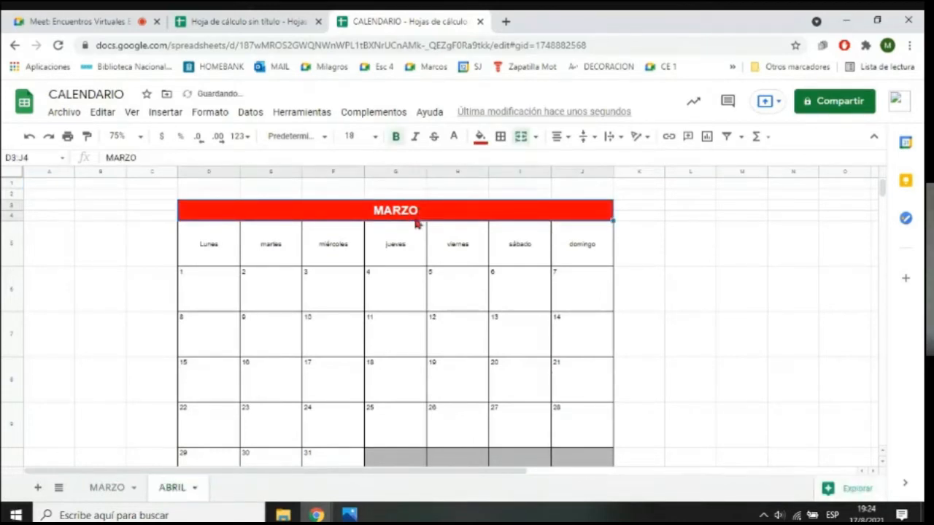
type("ABRIL")
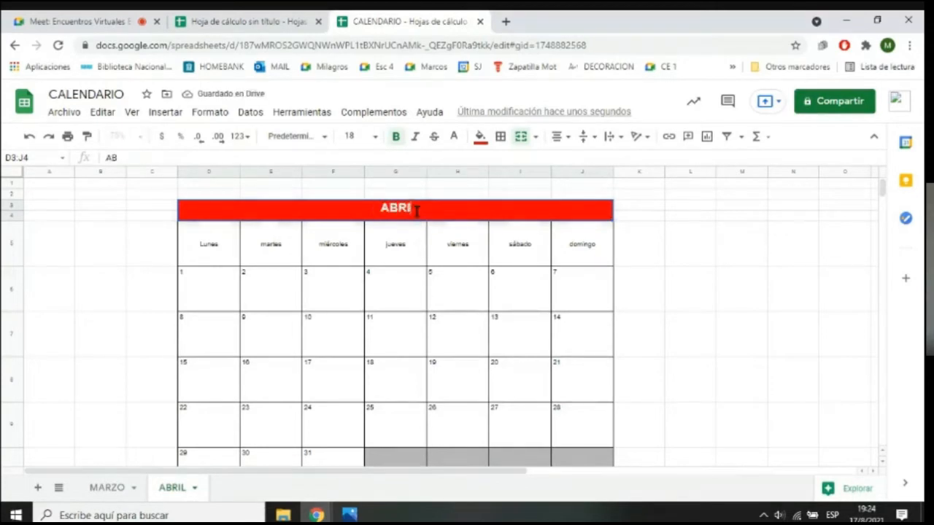
left_click(393, 309)
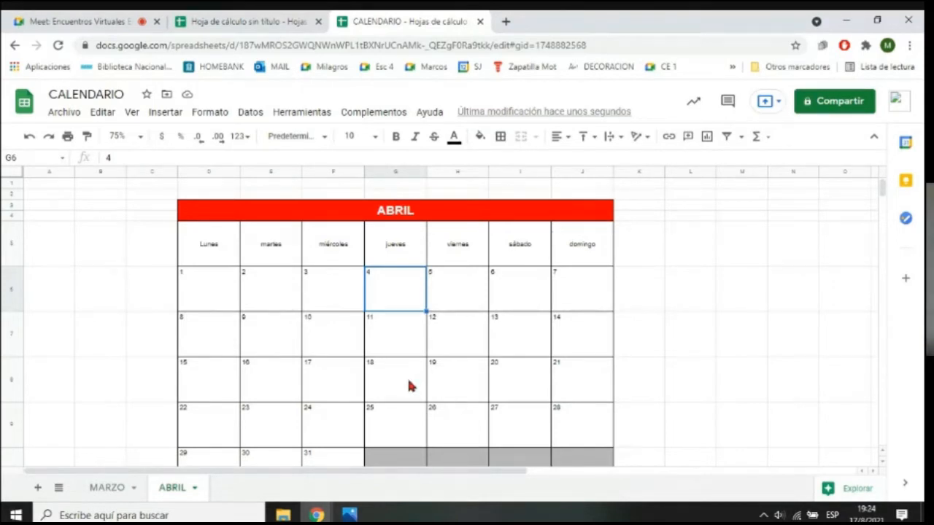
left_click(194, 489)
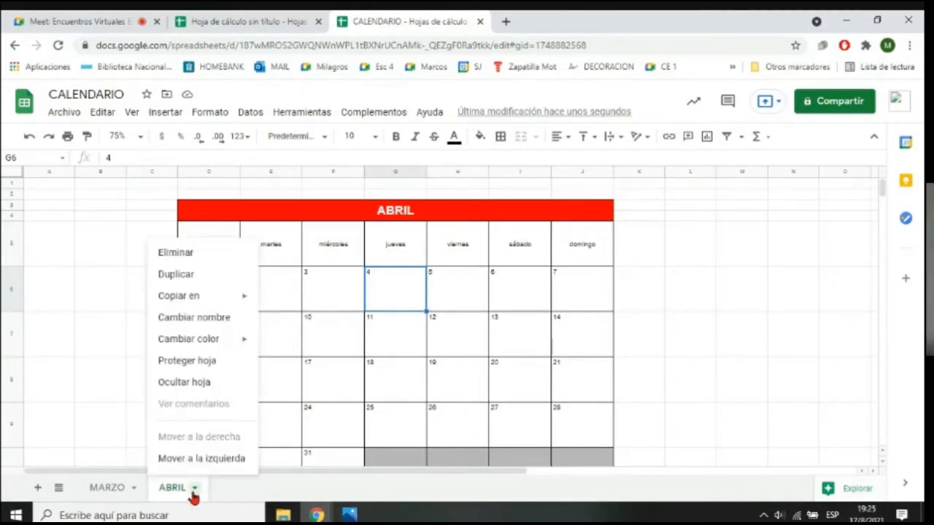
left_click(194, 495)
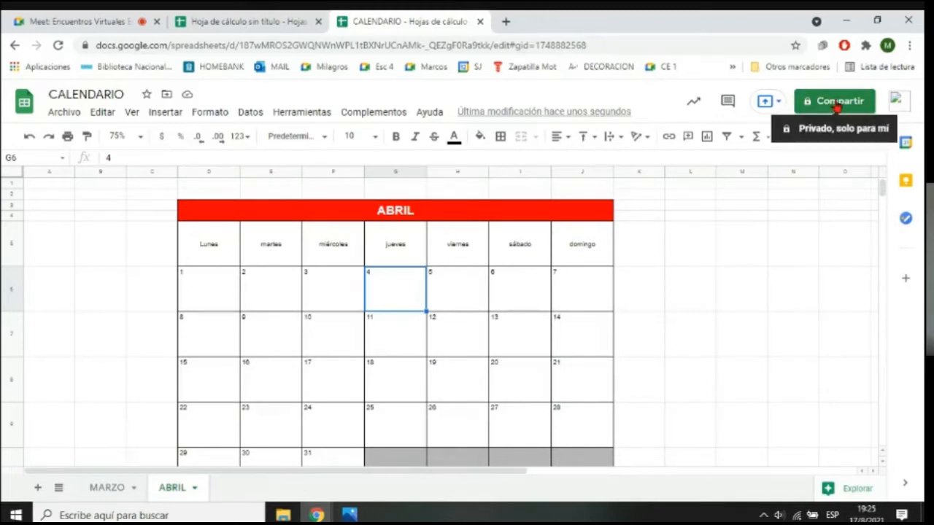
- Share the file with the first suggested contact as Editor and send the invitation
left_click(837, 102)
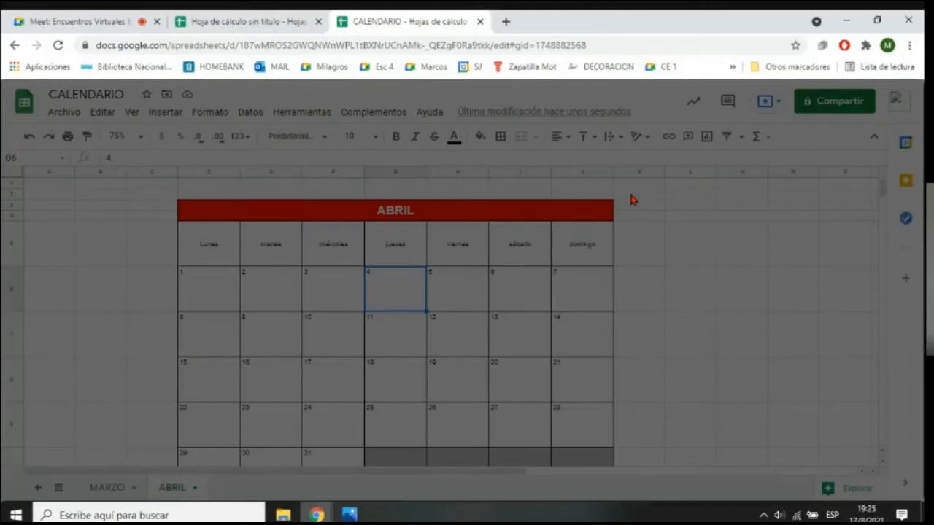
left_click(415, 235)
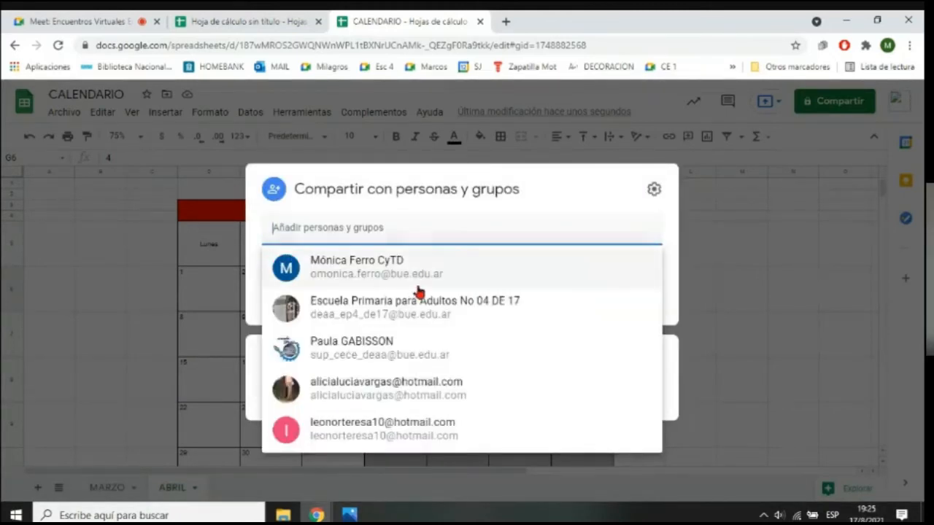
left_click(438, 270)
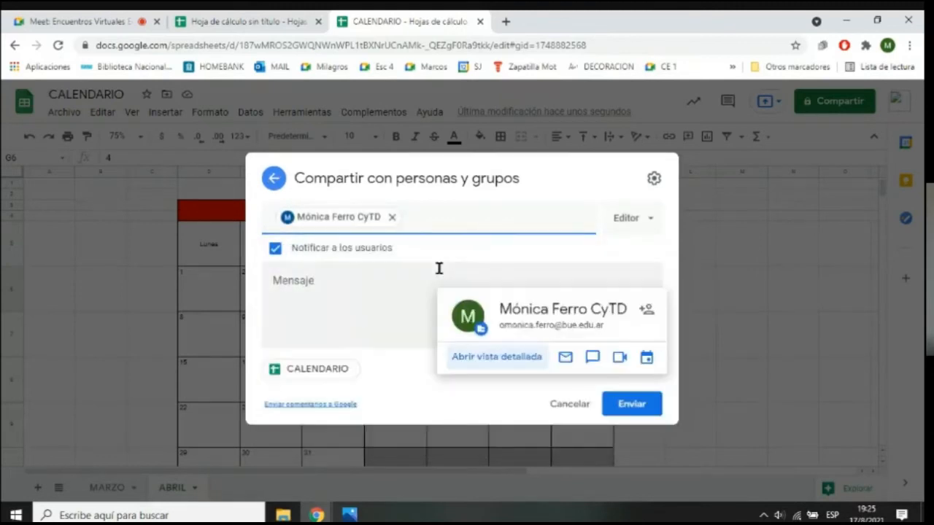
left_click(631, 401)
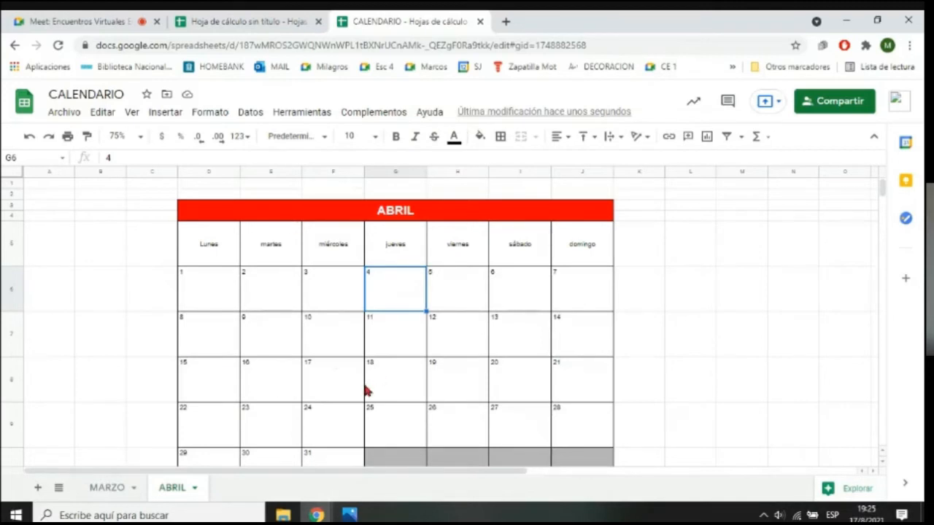
left_click(220, 279)
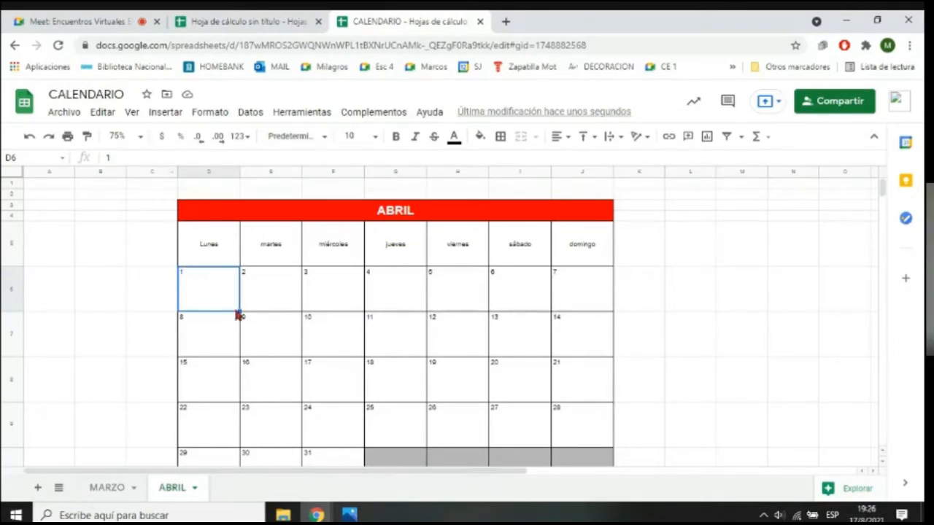
type("FBALDKFBLA")
key("BackSpace")
key("BackSpace")
key("BackSpace")
key("BackSpace")
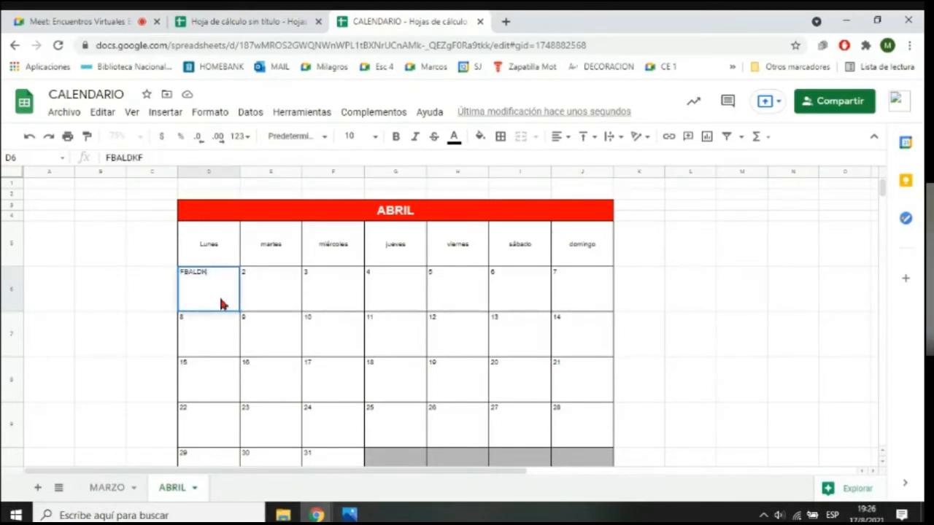
key("BackSpace")
key("BackSpace")
key("BackSpace")
key("BackSpace")
key("BackSpace")
key("BackSpace")
key("Escape")
- Add CUMPLEAÑOS after the day number 1 in cell D6 of the ABRIL sheet
double_click(222, 305)
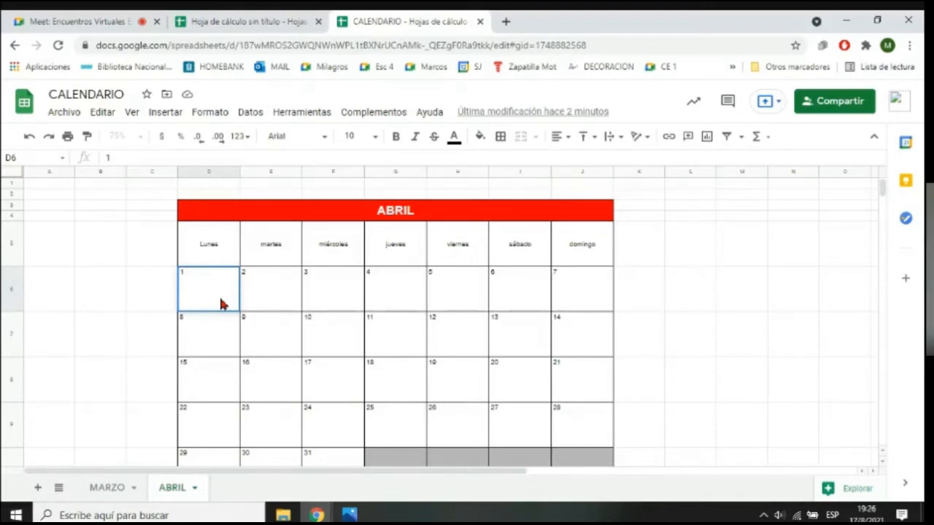
type("CUMPL")
type("EAÑOS")
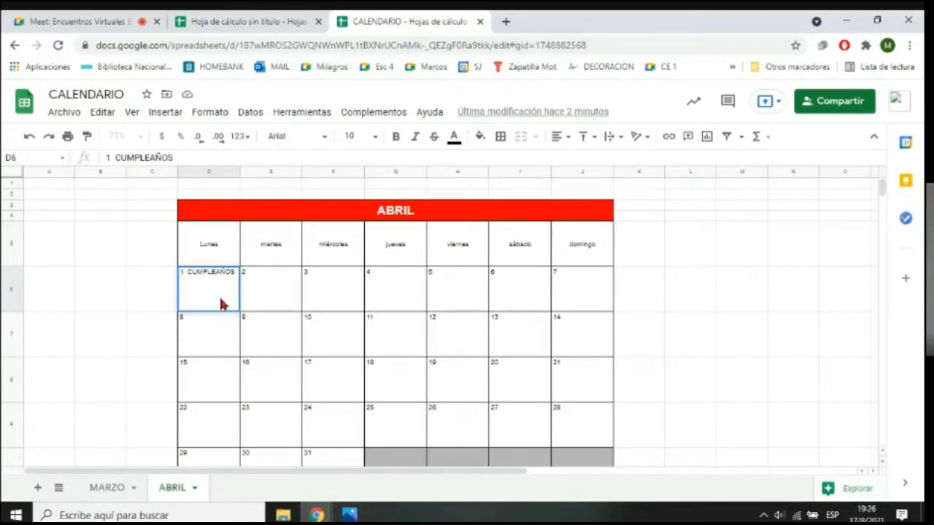
key("Return")
- Try to add more text after CUMPLEAÑOS directly in cell D6
left_click(221, 291)
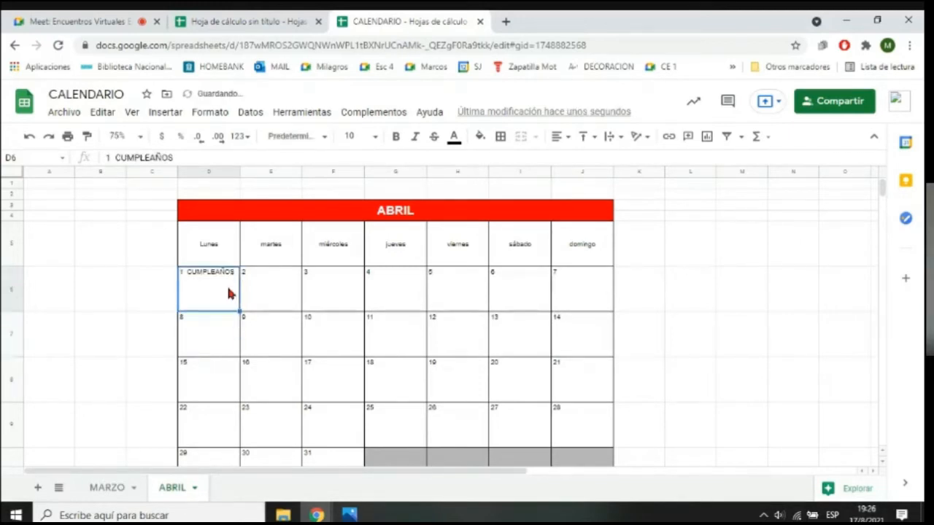
double_click(234, 272)
type("M")
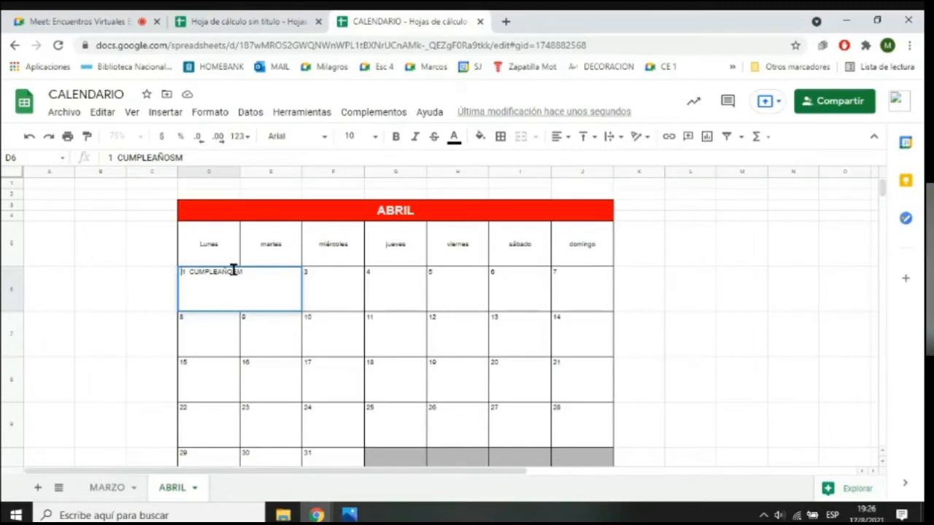
key("BackSpace")
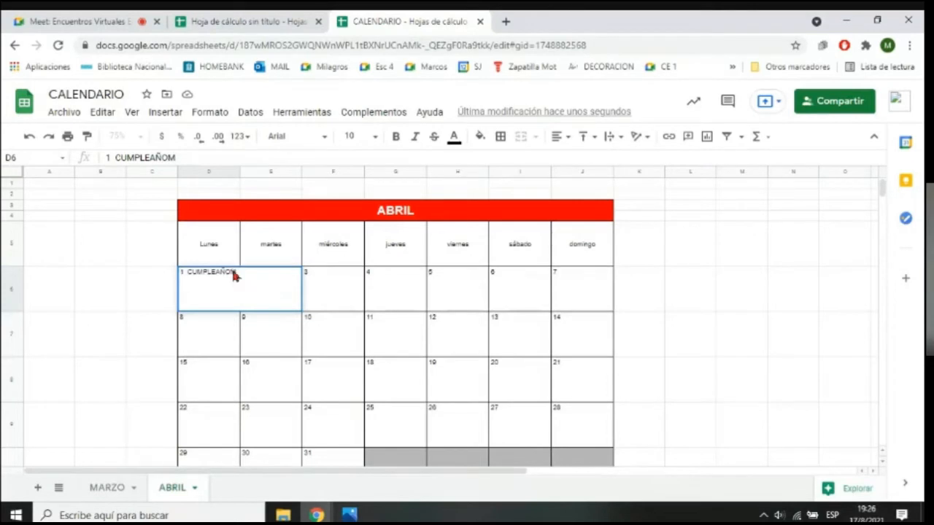
key("Return")
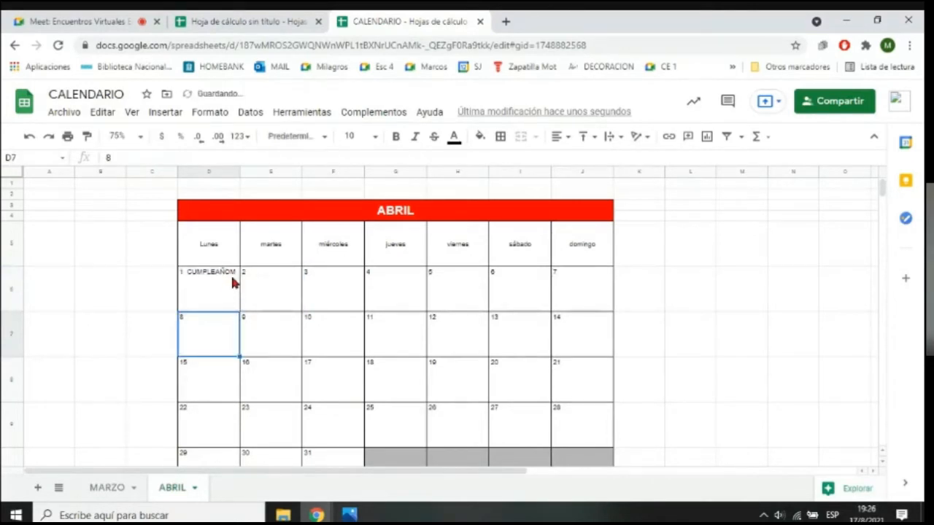
- Correct the last letter of the text in cell D6 so it reads 1 CUMPLEAÑOS
left_click(233, 283)
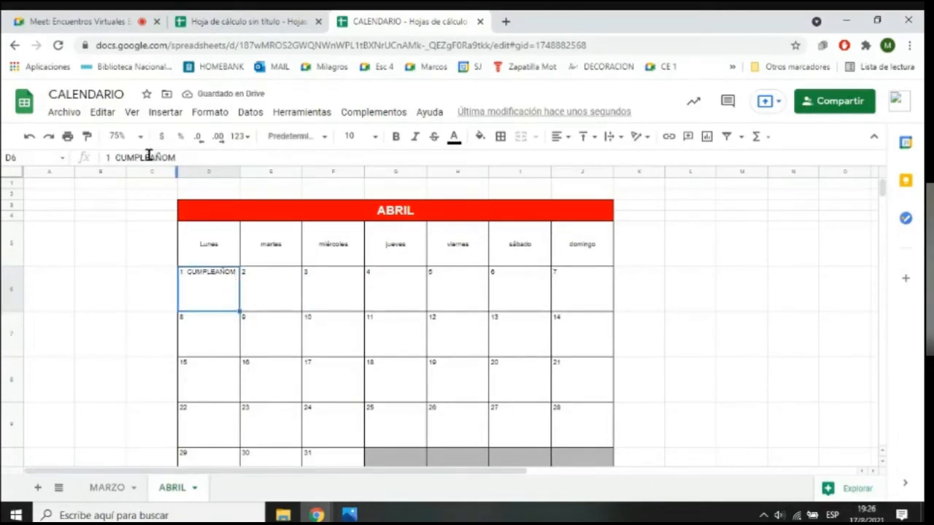
left_click(202, 152)
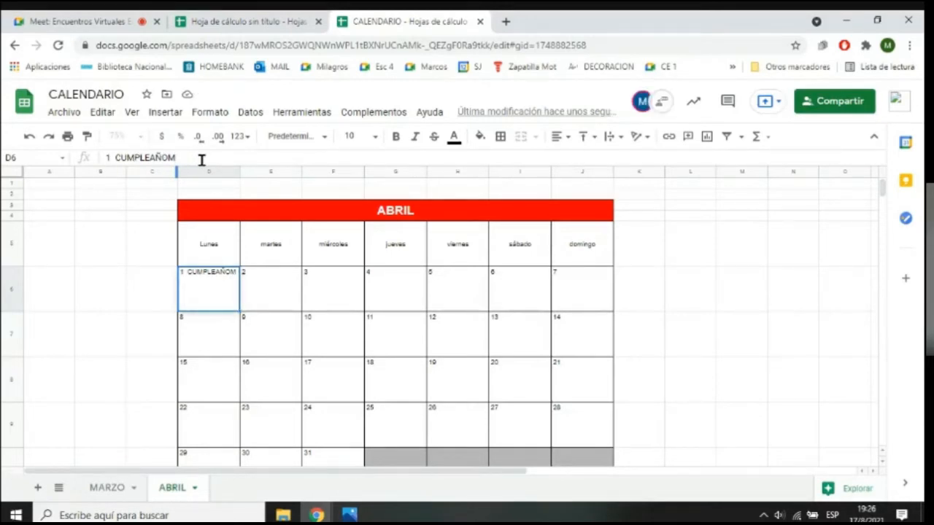
key("BackSpace")
type("S")
mouse_move(642, 110)
key("Return")
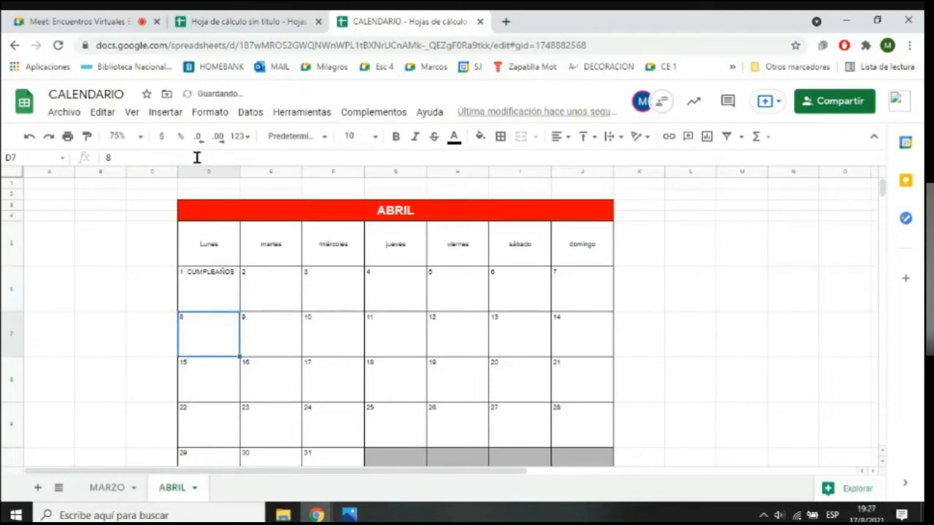
left_click(201, 291)
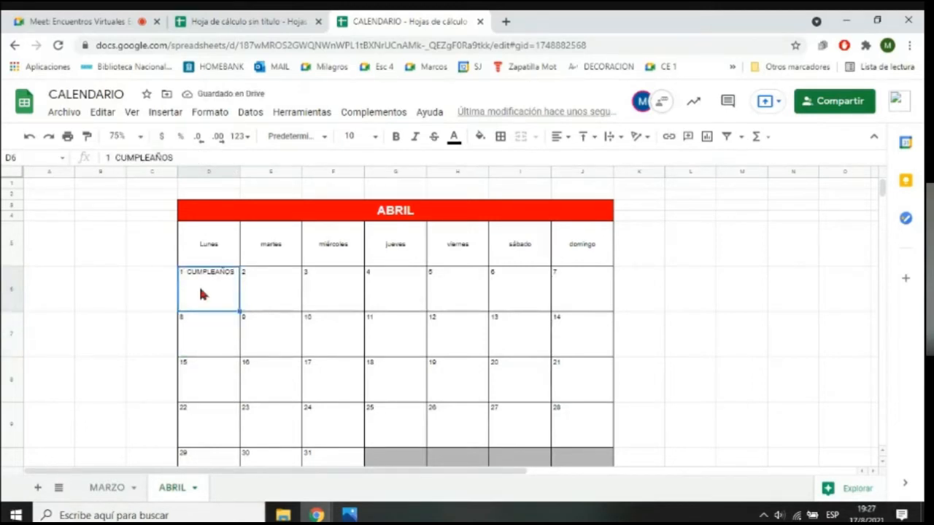
left_click(208, 157)
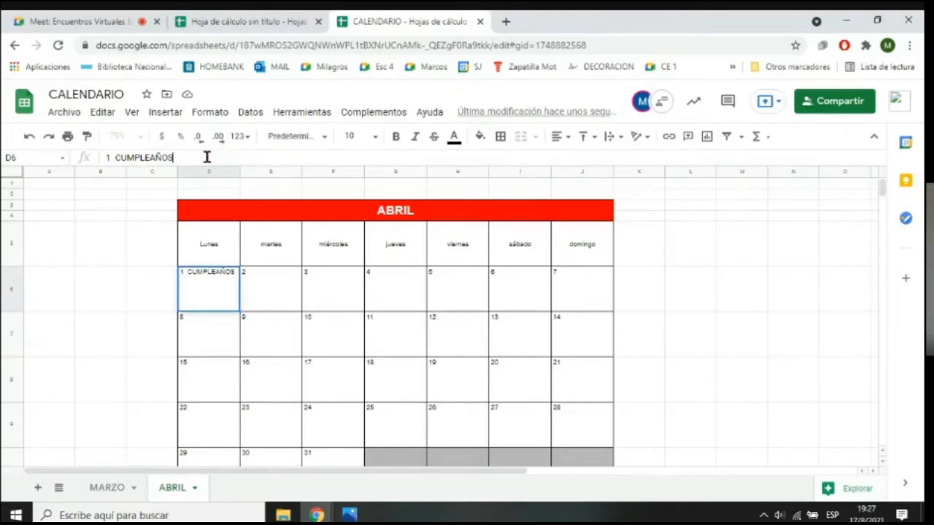
key("Return")
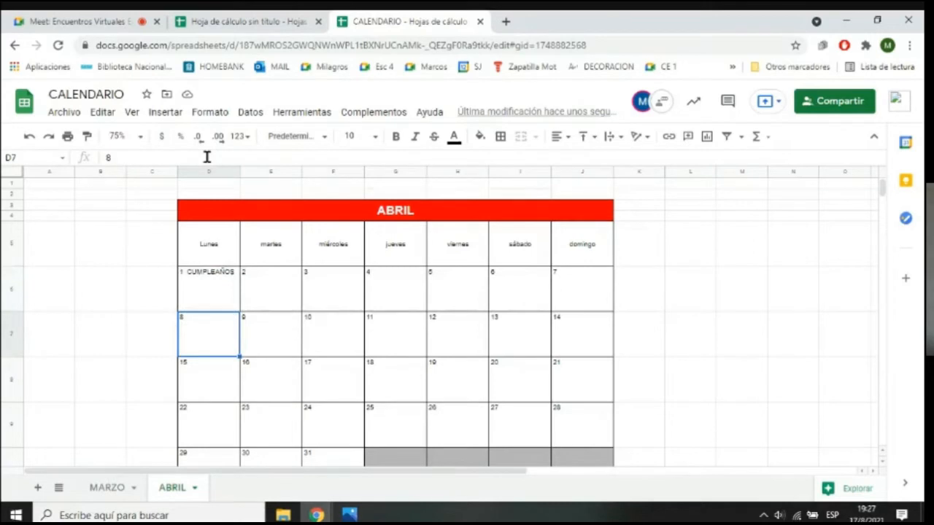
key("Up")
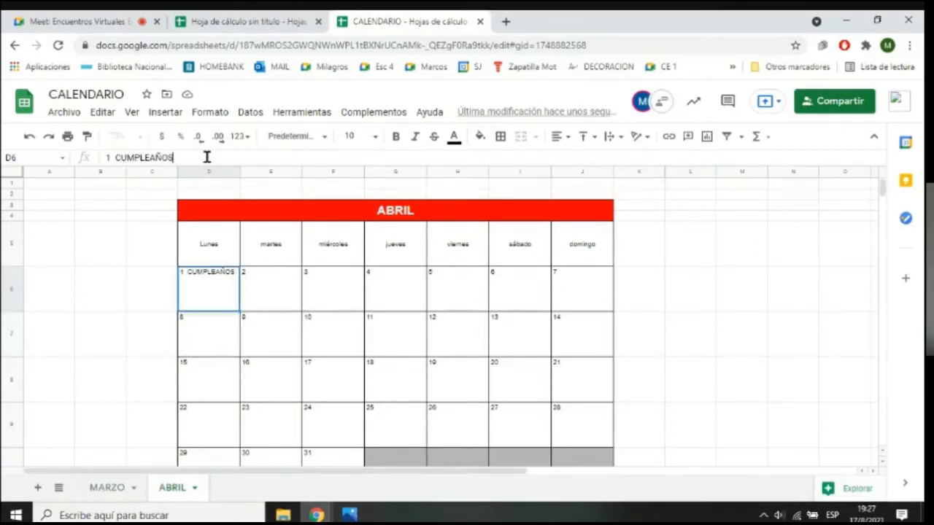
key("Down")
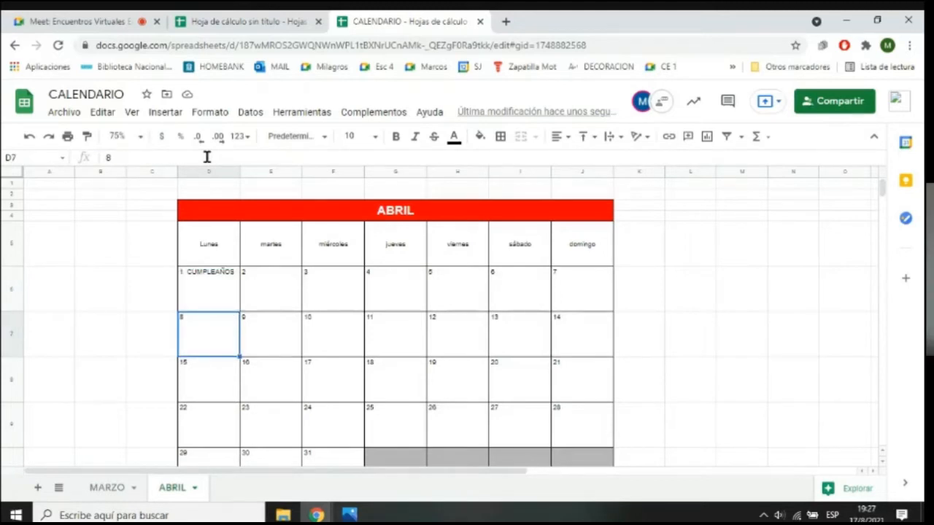
key("Up")
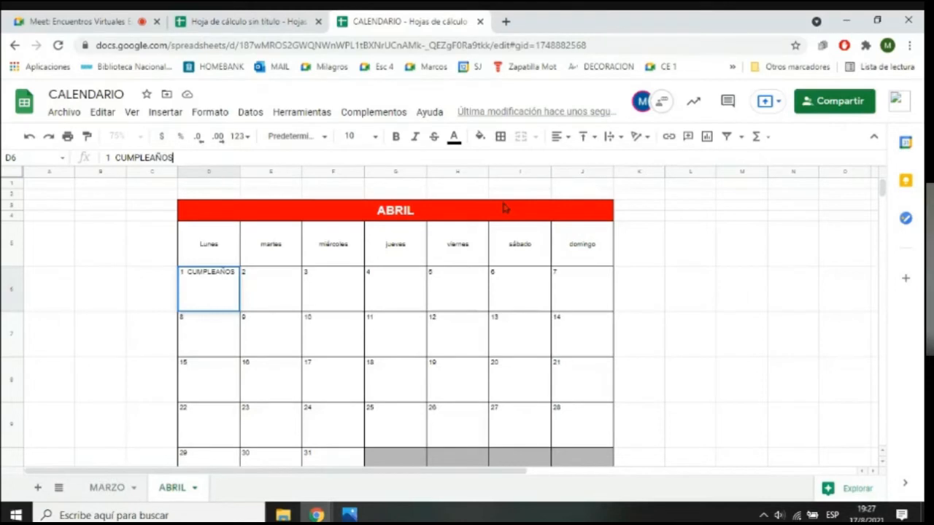
- Append the birthday person's first name after CUMPLEAÑOS in cell D6
left_click(223, 332)
left_click(217, 297)
left_click(204, 156)
type("MARTI")
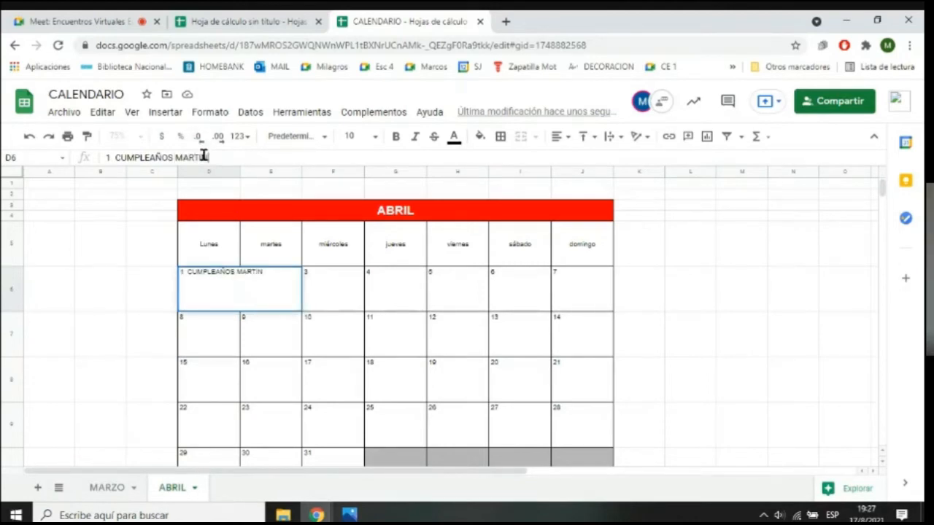
type("N")
key("Return")
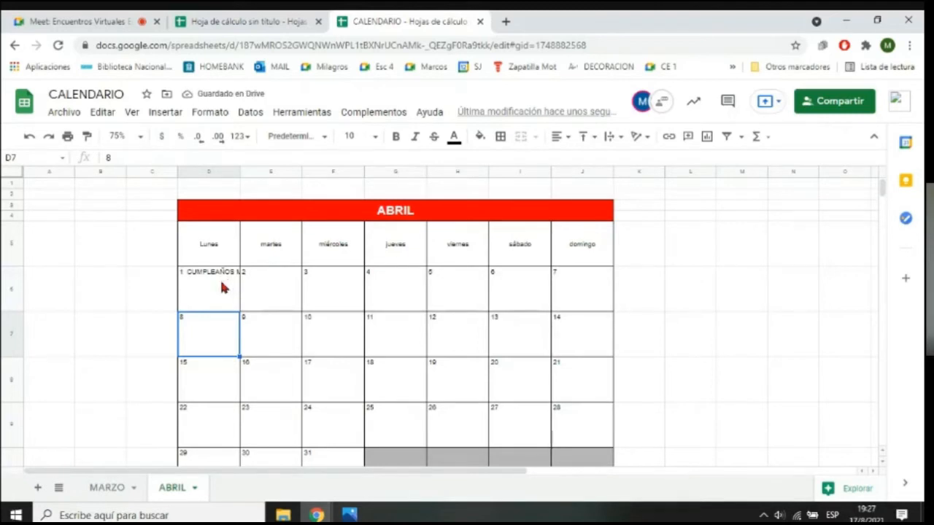
- Append VISITA DE FAMILIAR to the end of the birthday note in cell D6 of the ABRIL sheet
left_click(235, 283)
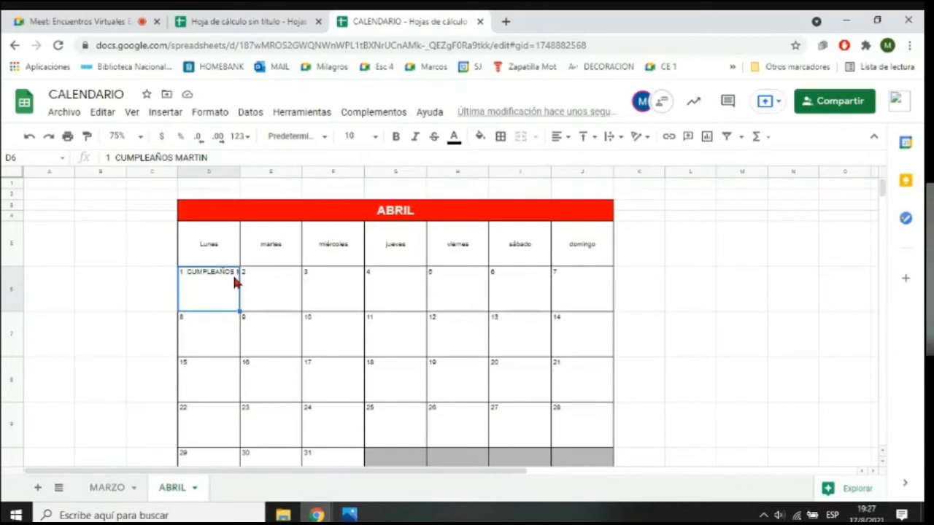
left_click(247, 158)
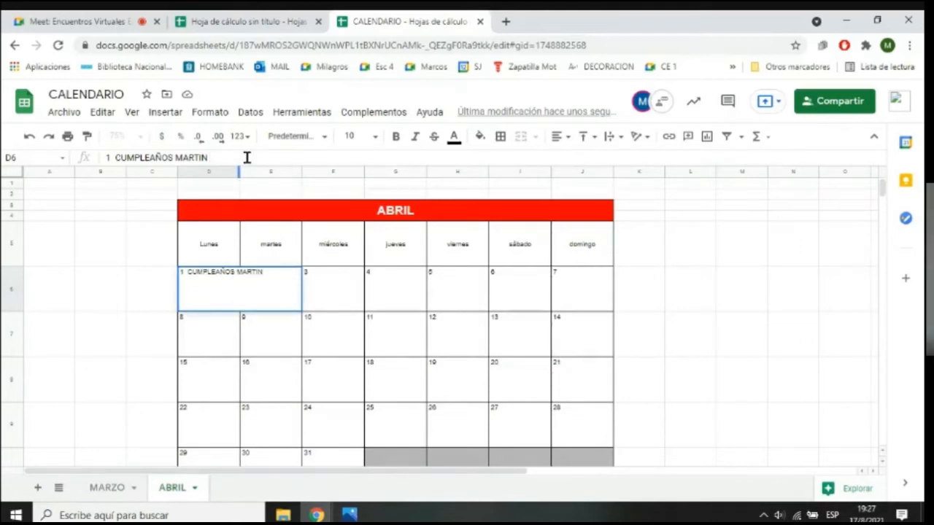
type("VISITA DE FAMILIAR")
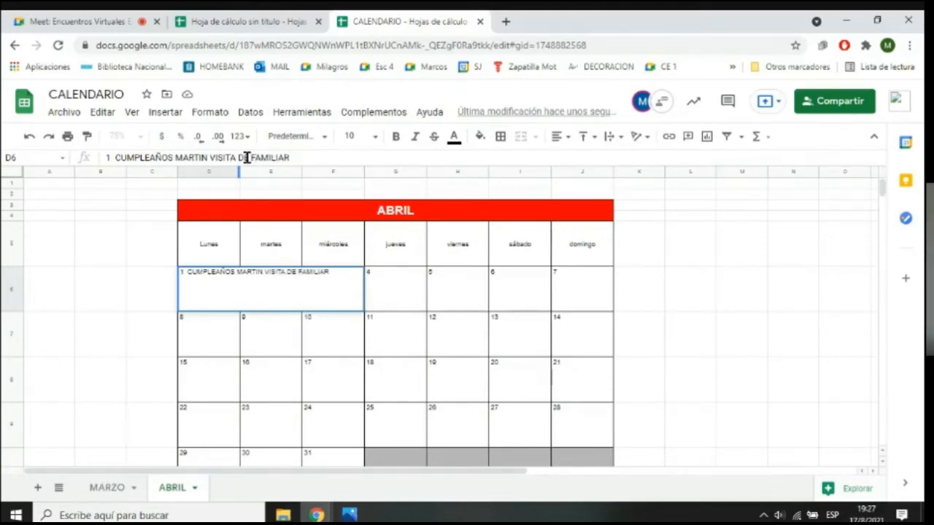
key("Return")
- Try the Ajuste text wrapping on cell D6 and undo it
left_click(211, 307)
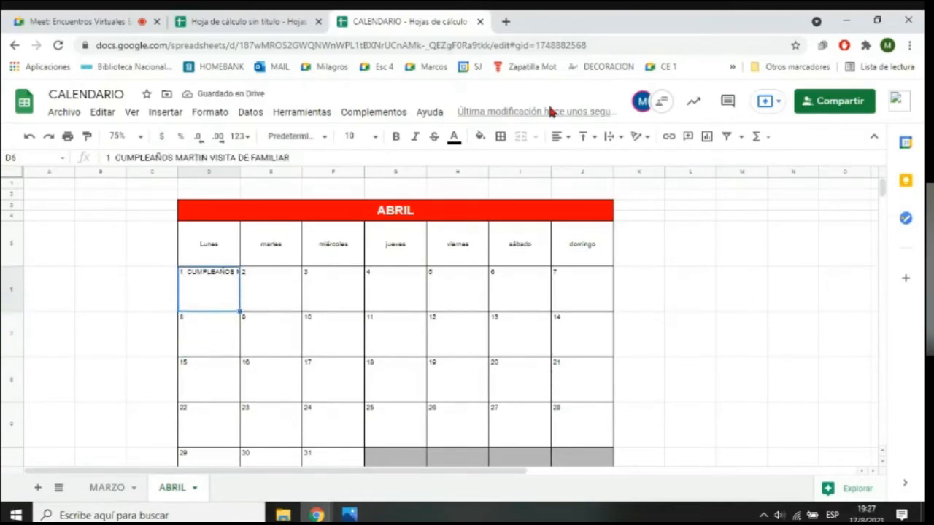
left_click(614, 137)
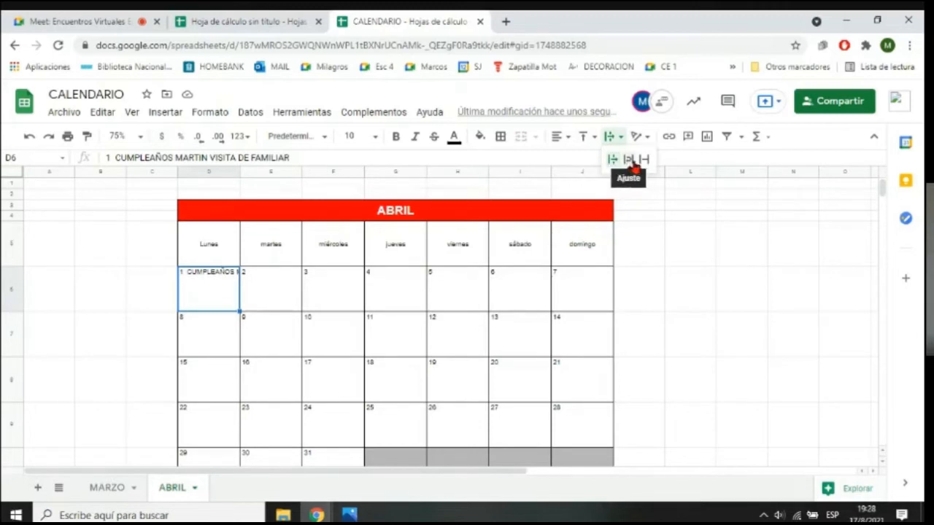
left_click(628, 160)
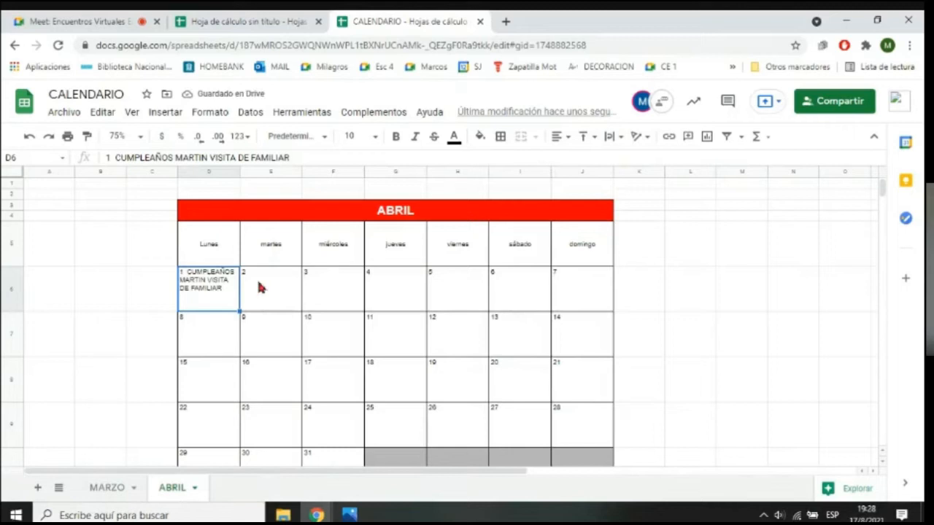
left_click(29, 136)
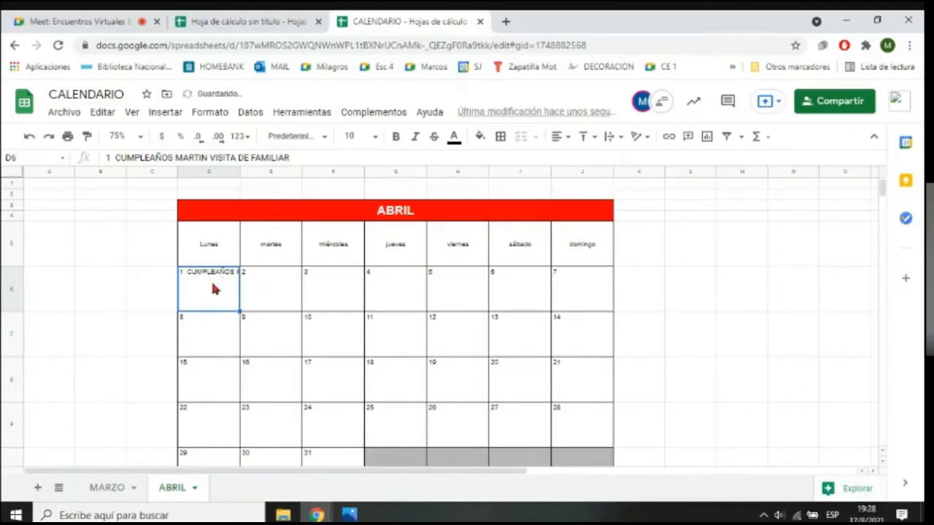
left_click(331, 160)
left_click(266, 340)
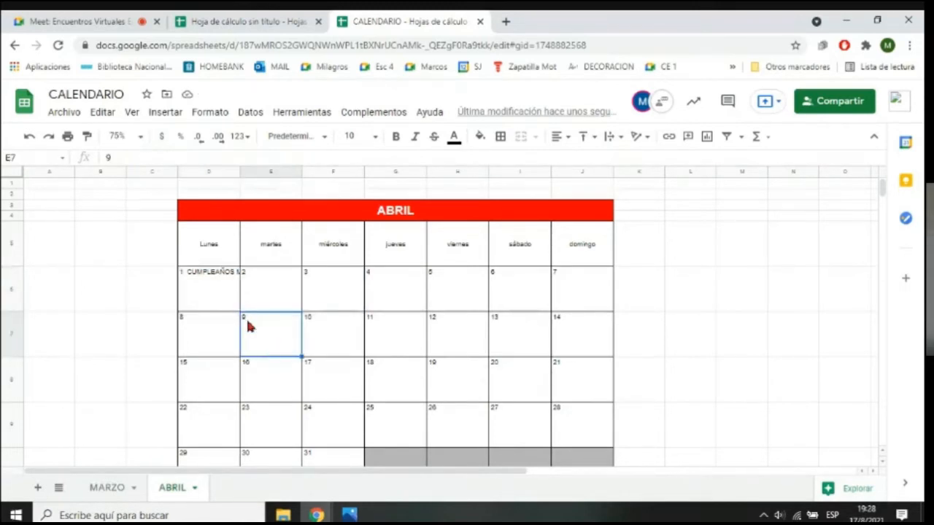
- Set the text wrapping of cell D6 in the ABRIL sheet to Ajuste
left_click(216, 302)
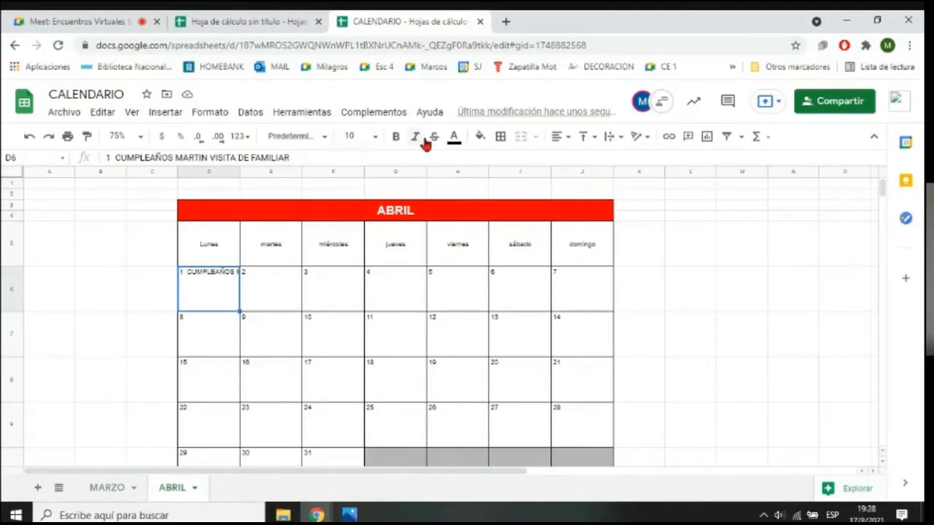
left_click(617, 141)
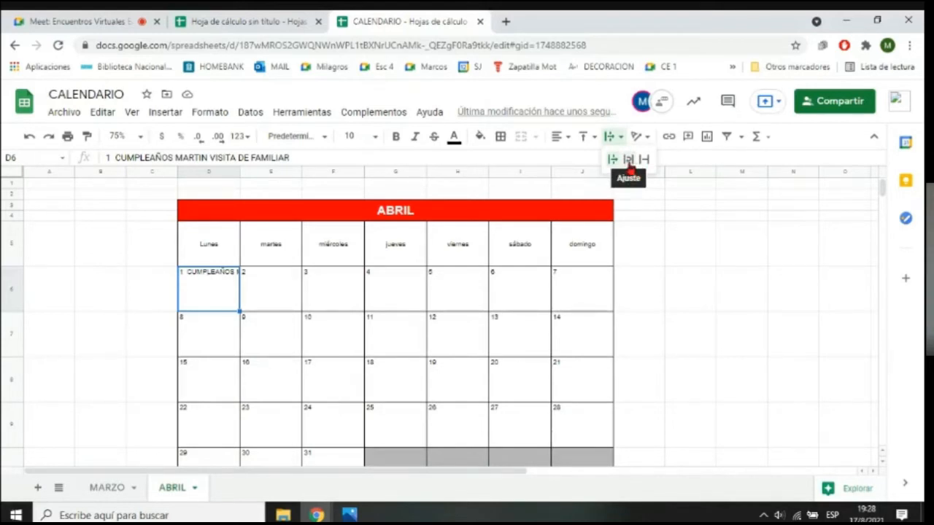
- Turn on text wrapping for the 1 April cell (D6)
left_click(626, 159)
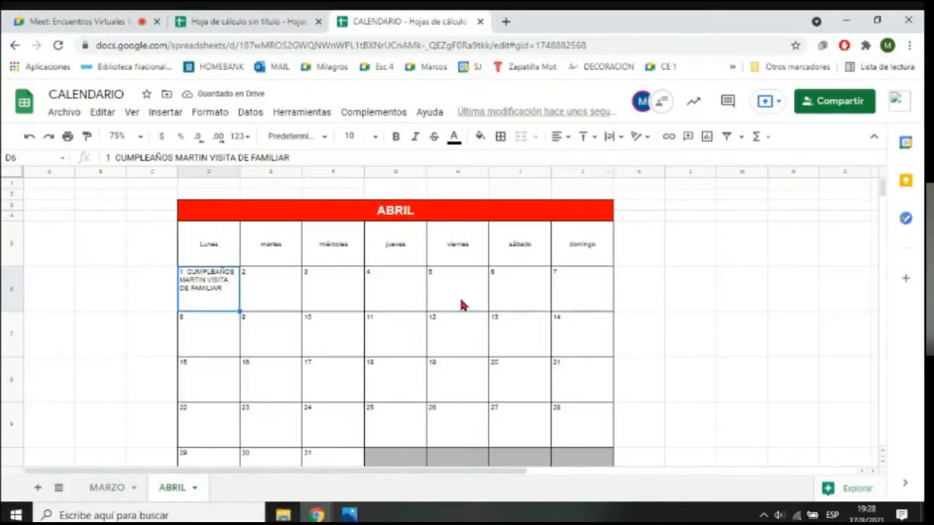
left_click(461, 305)
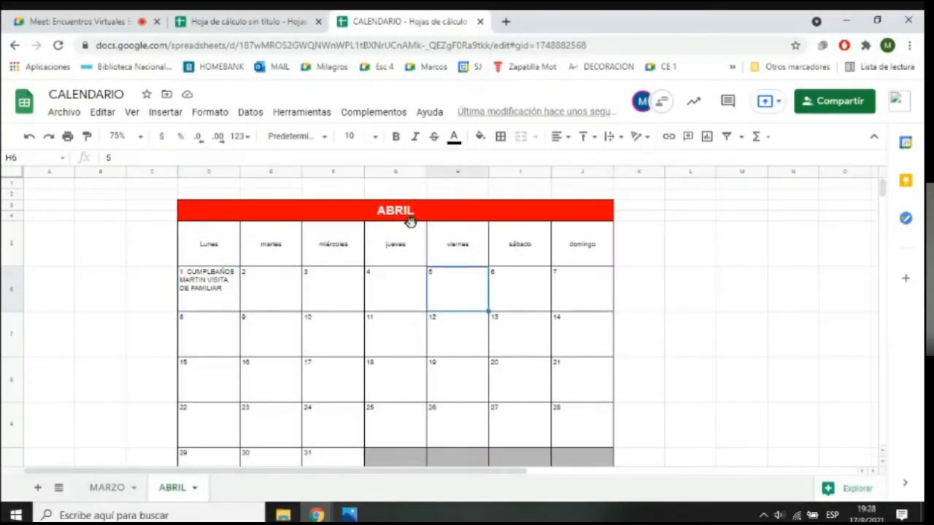
- Check the chat messages in the Meet call and return to the CALENDARIO spreadsheet
left_click(213, 16)
left_click(88, 17)
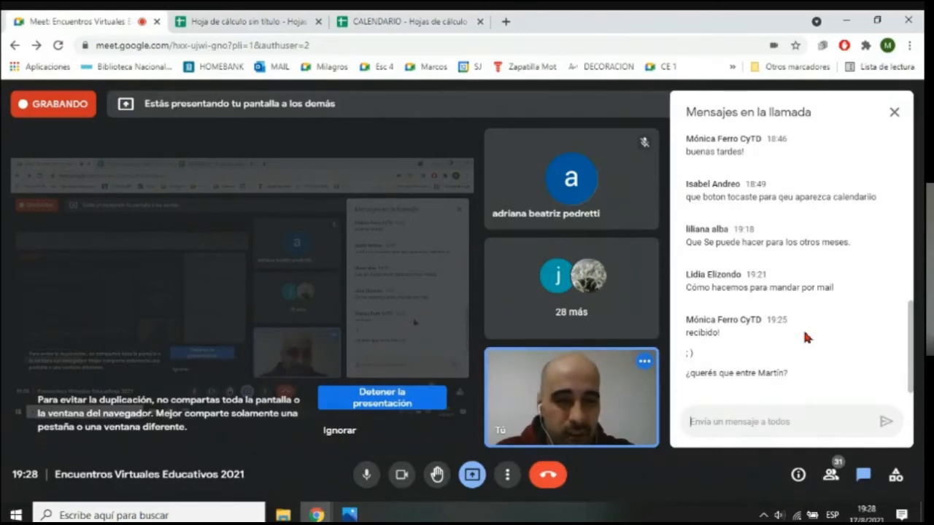
left_click(270, 16)
left_click(371, 16)
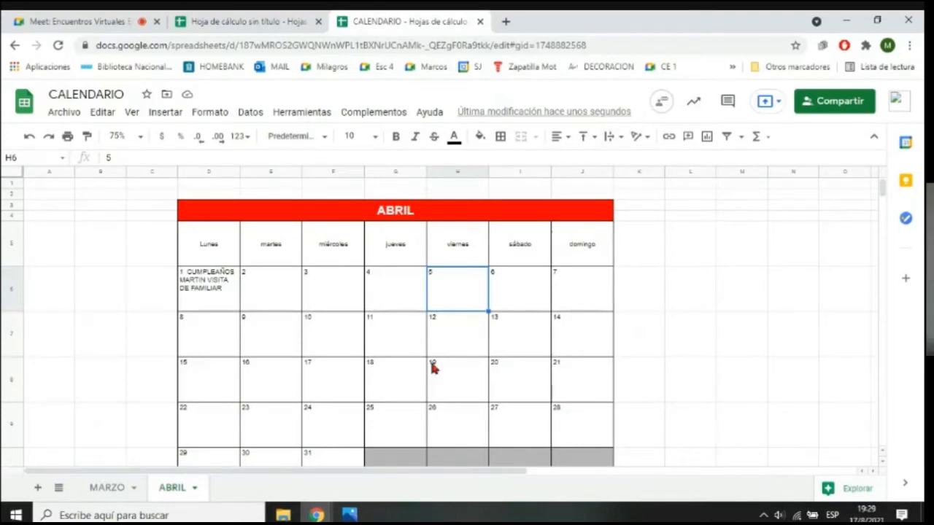
- Add MEDICO after the day number in the 2 April cell (E6)
left_click(245, 288)
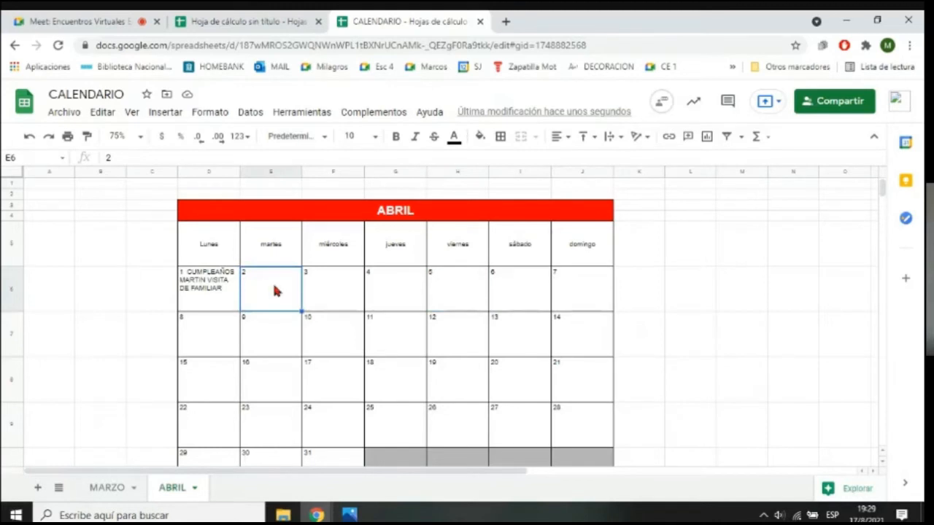
double_click(274, 287)
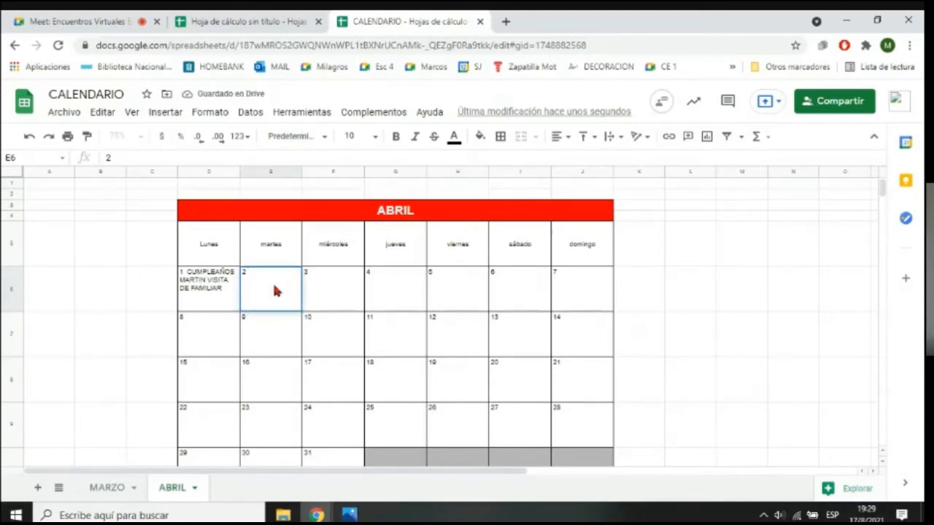
type("MEDICO")
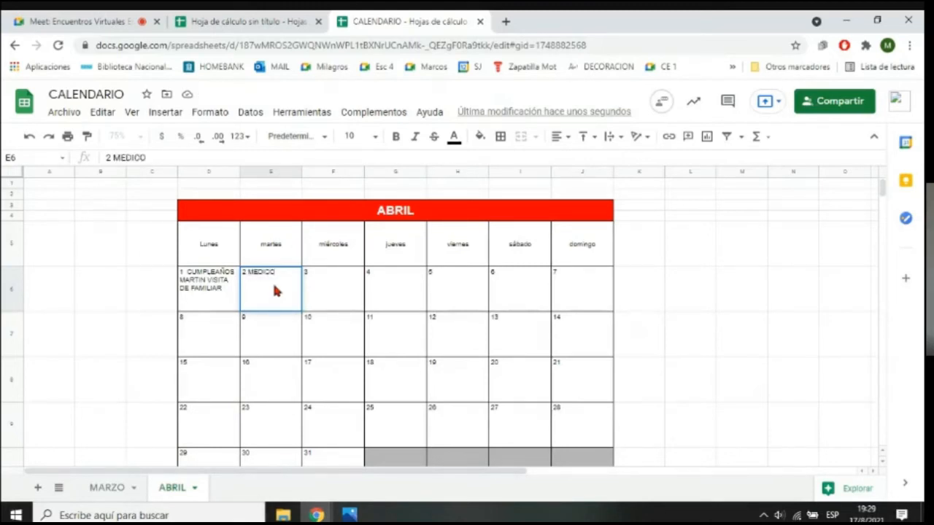
key("Return")
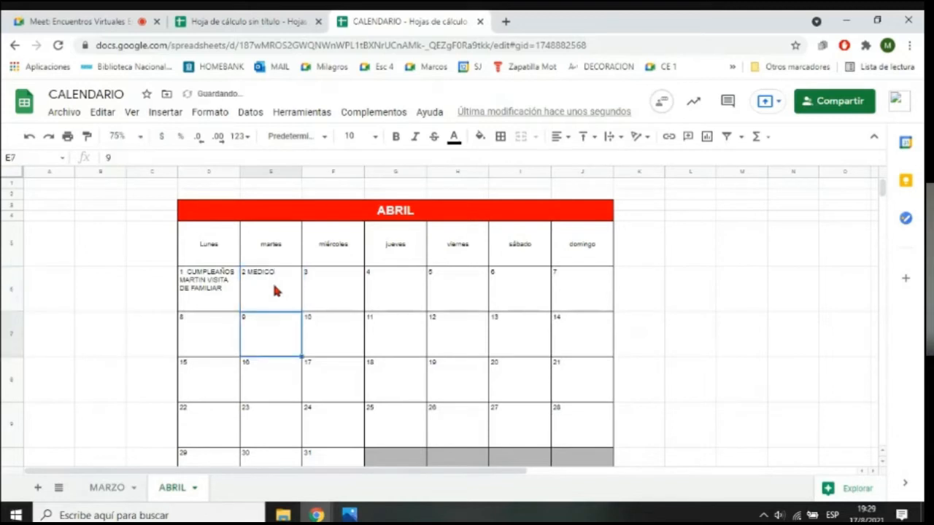
- Replace the content of the 2 April cell with just the day number 2
left_click(275, 291)
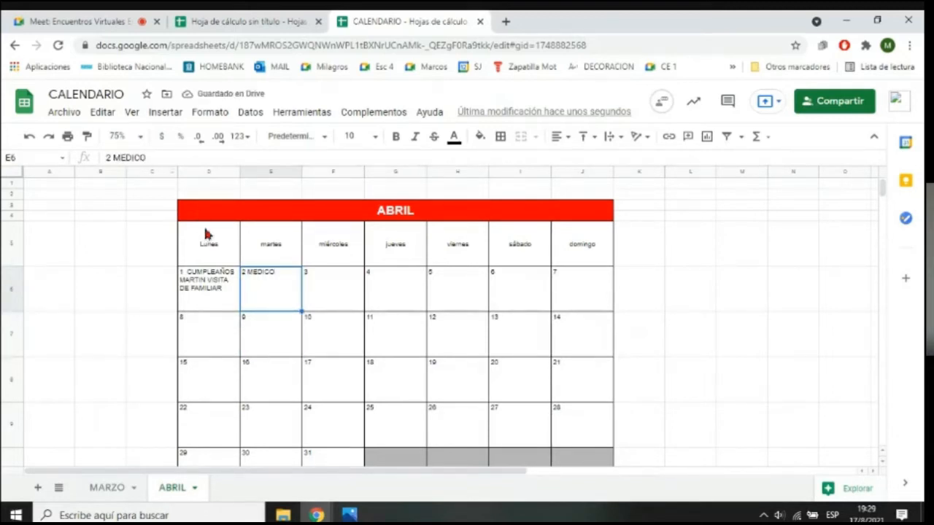
type("2")
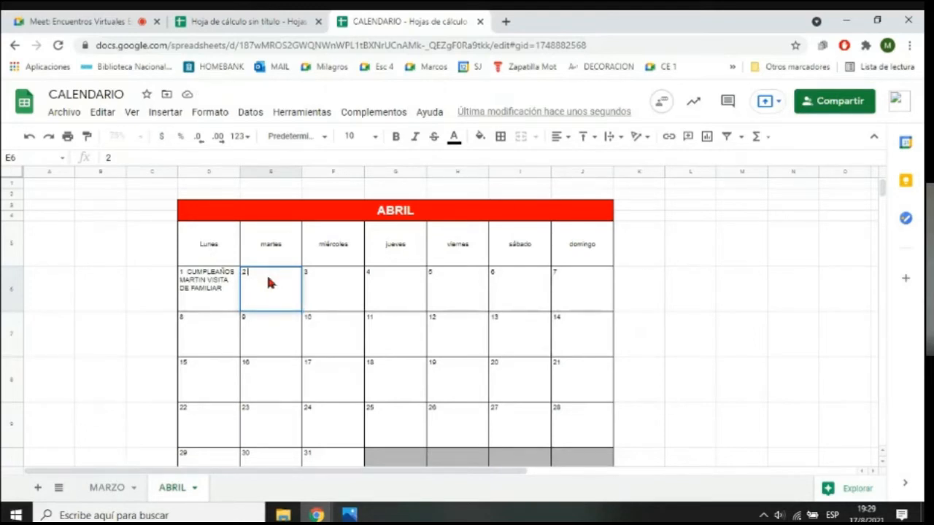
key("Up")
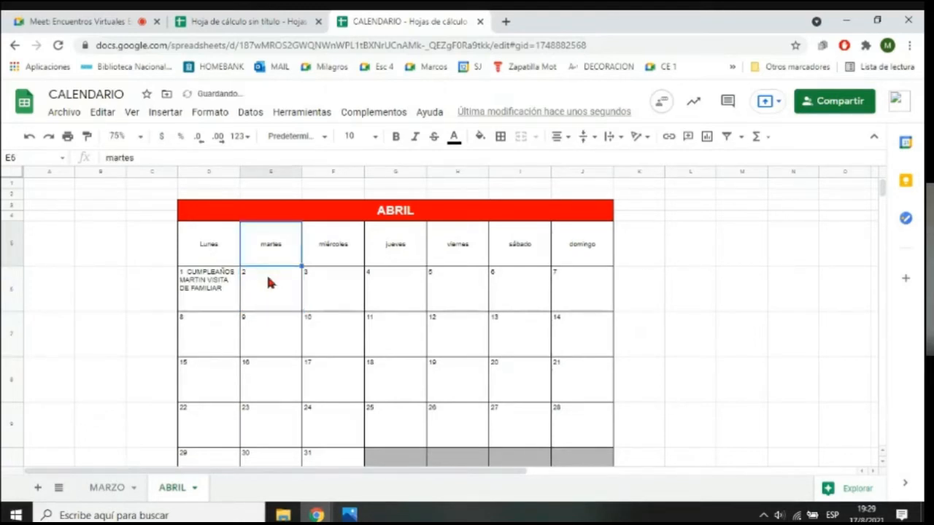
key("Down")
- Try to insert a line break after the day number in the 2 April cell
double_click(267, 277)
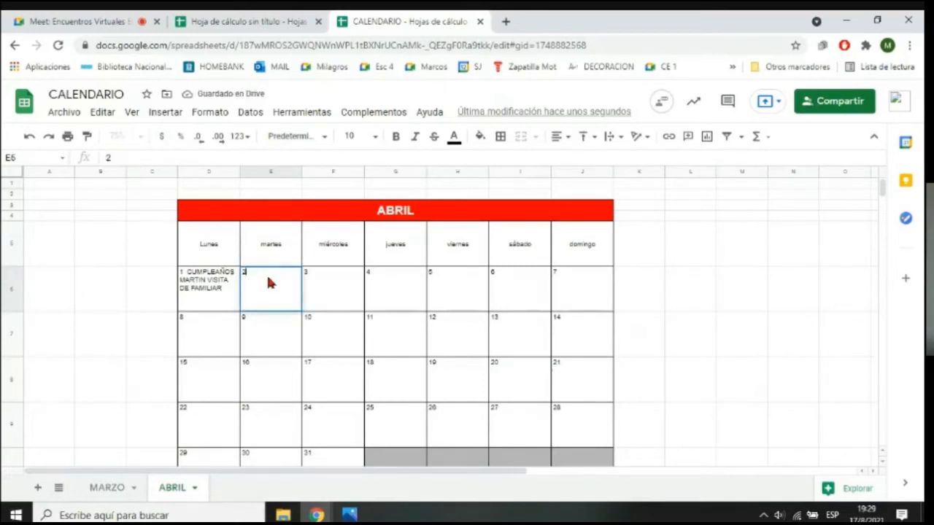
key("alt+Return")
key("Return")
key("Down")
key("Up")
key("Up")
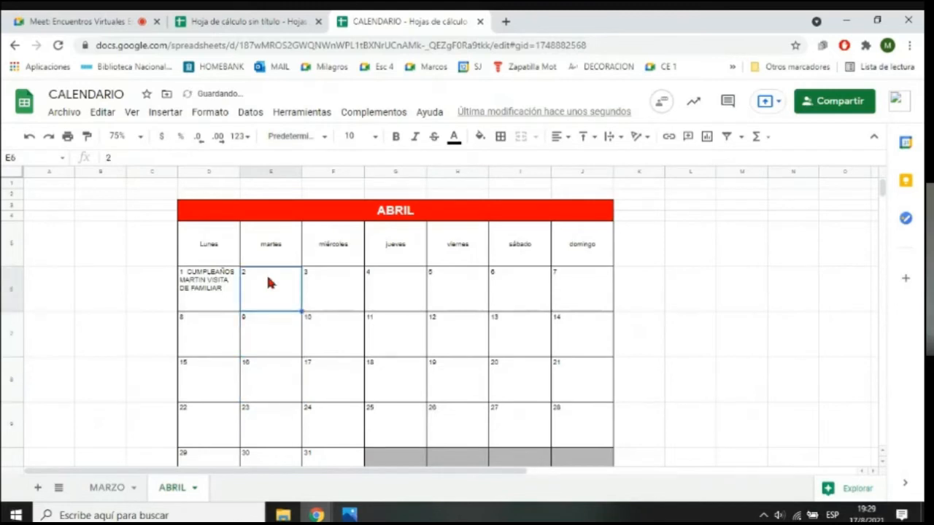
key("Down")
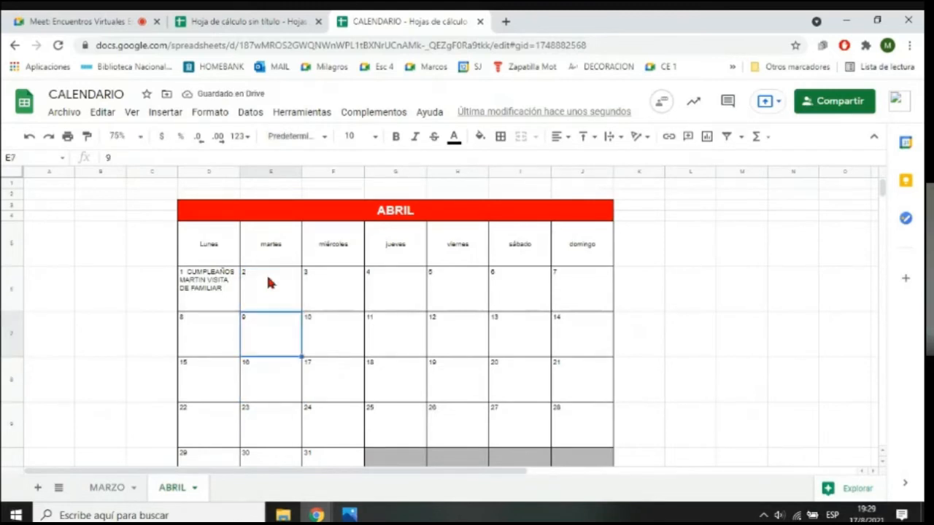
key("Up")
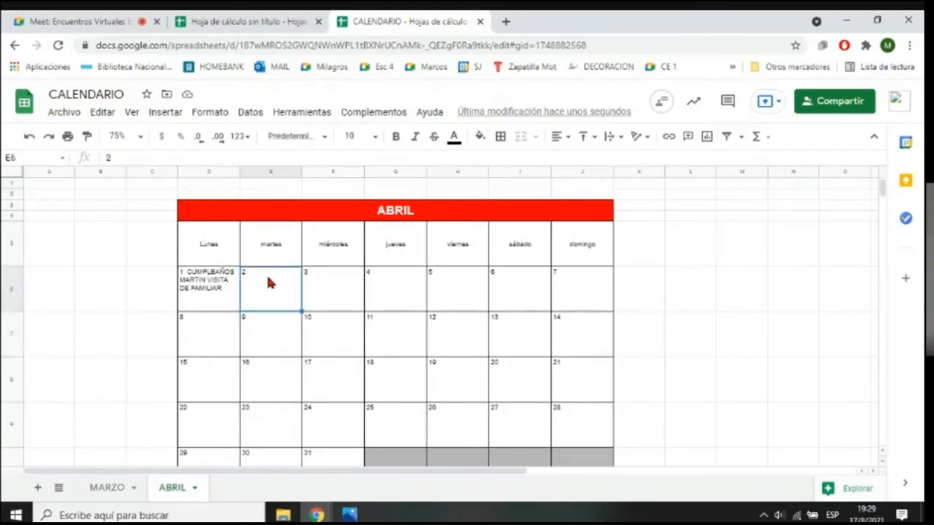
key("Down")
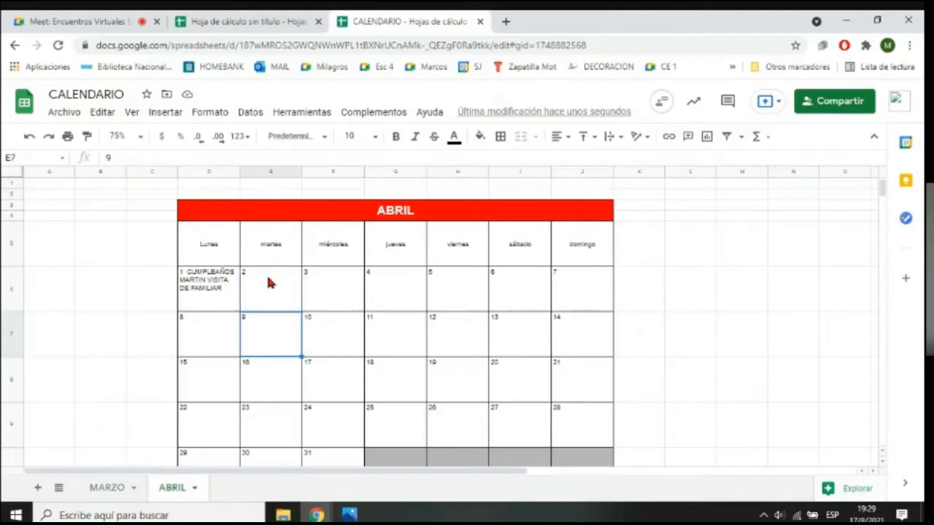
- Search Windows for TECLADO, open the on-screen keyboard and move it clear of the calendar's first week
double_click(270, 283)
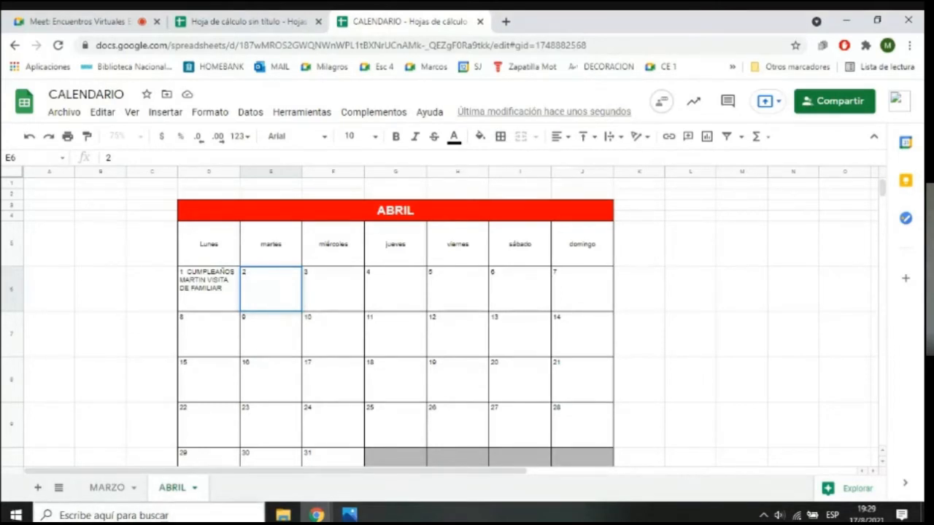
left_click(146, 515)
type("TECLADO")
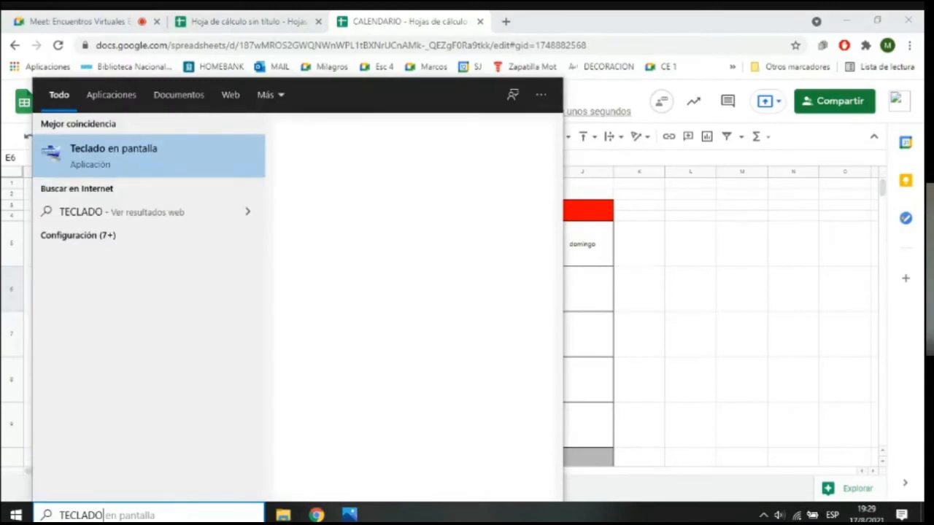
left_click(172, 151)
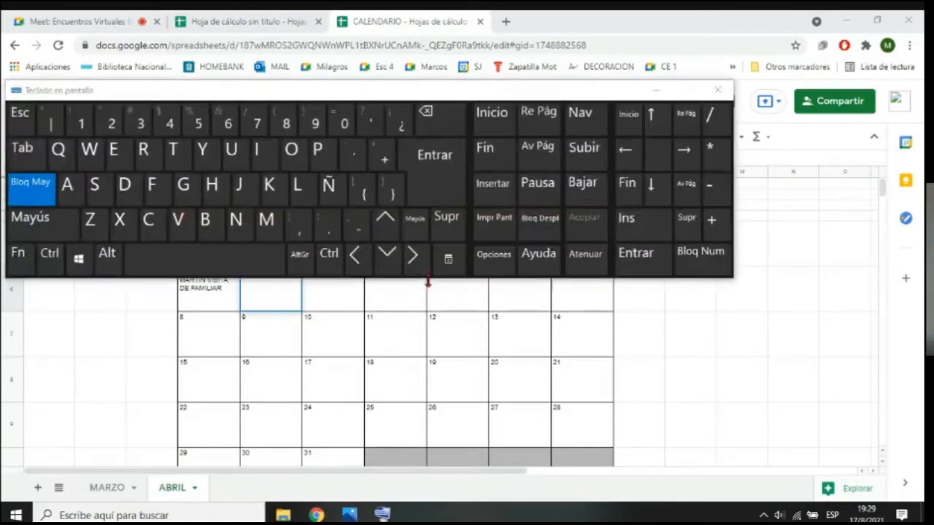
left_click(109, 267)
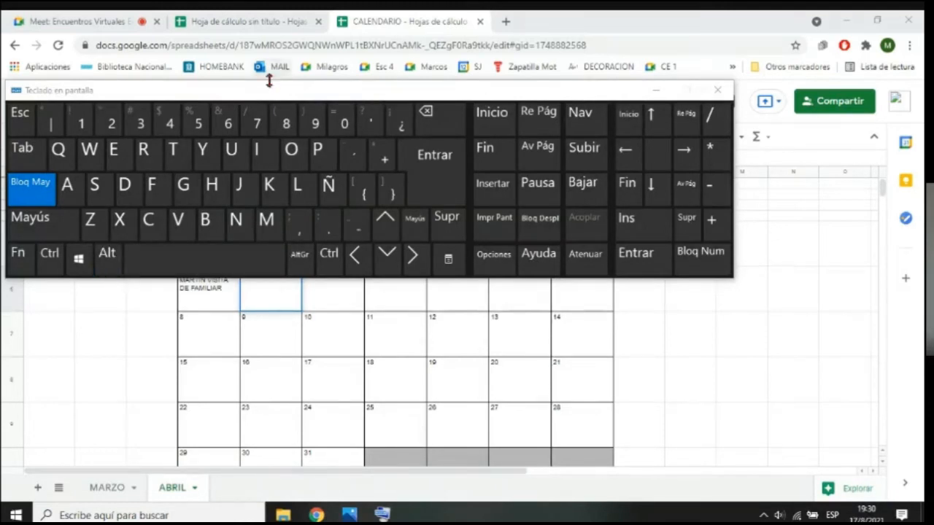
left_click_drag(270, 93, 315, 25)
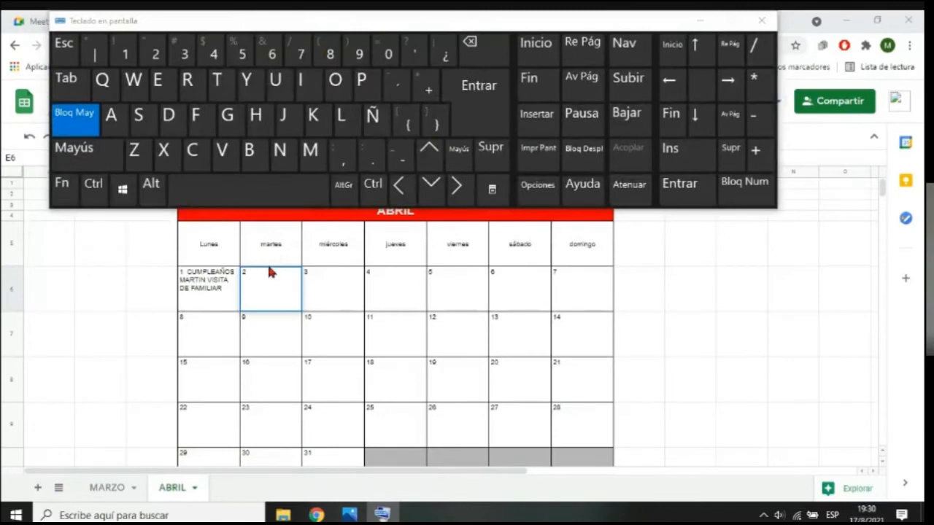
- Insert a line break after the 2 in the 2 April cell and enter CUMPLEAÑOS on the new line
left_click(268, 272)
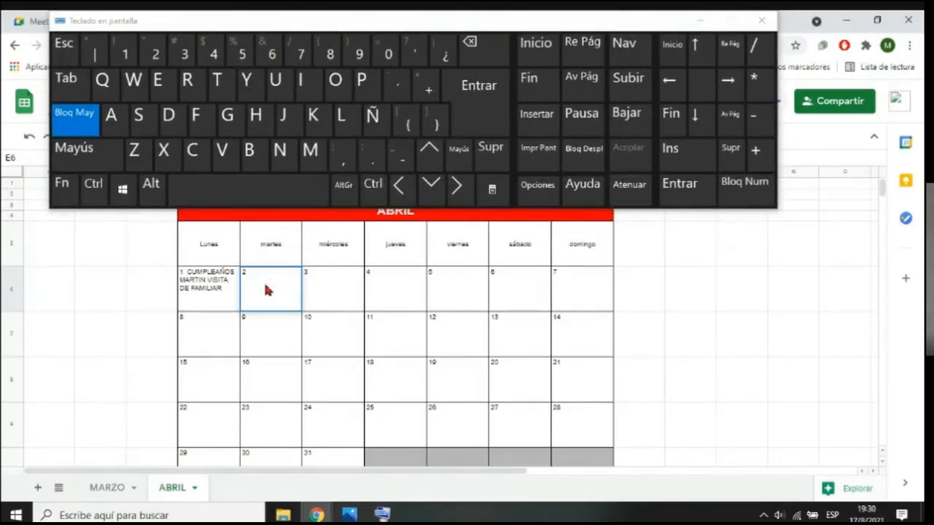
double_click(261, 274)
left_click(148, 191)
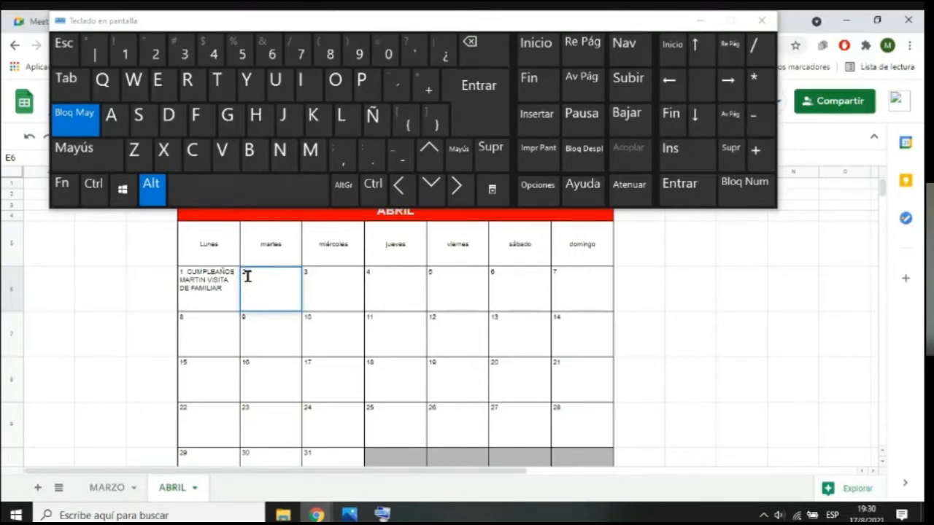
left_click(277, 295, "alt")
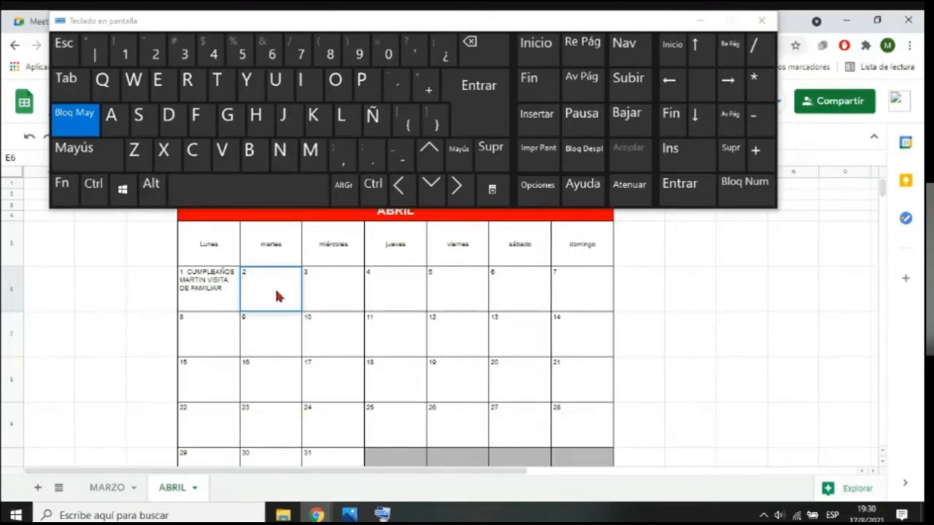
type("CUMPLEAÑOS")
- Start another line below CUMPLEAÑOS within the same cell and enter TIA followed by the aunt's first name
key("alt")
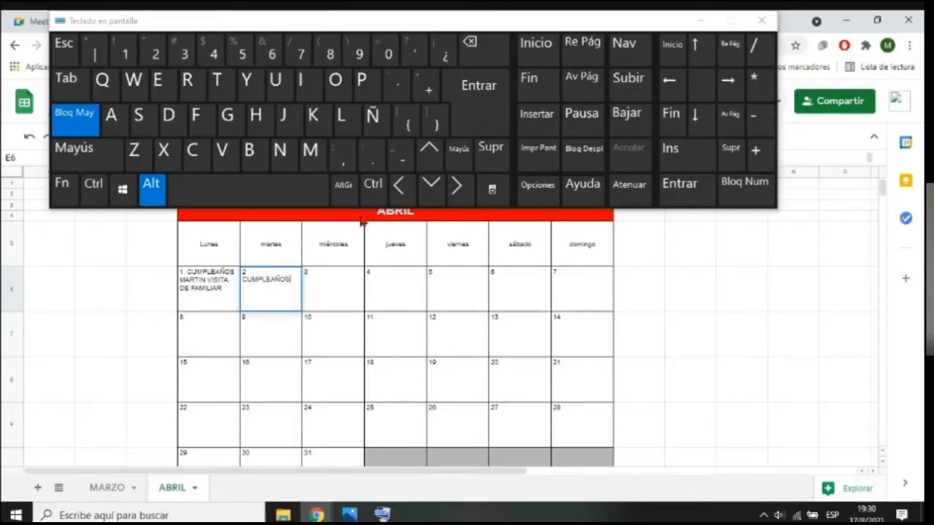
left_click(491, 124)
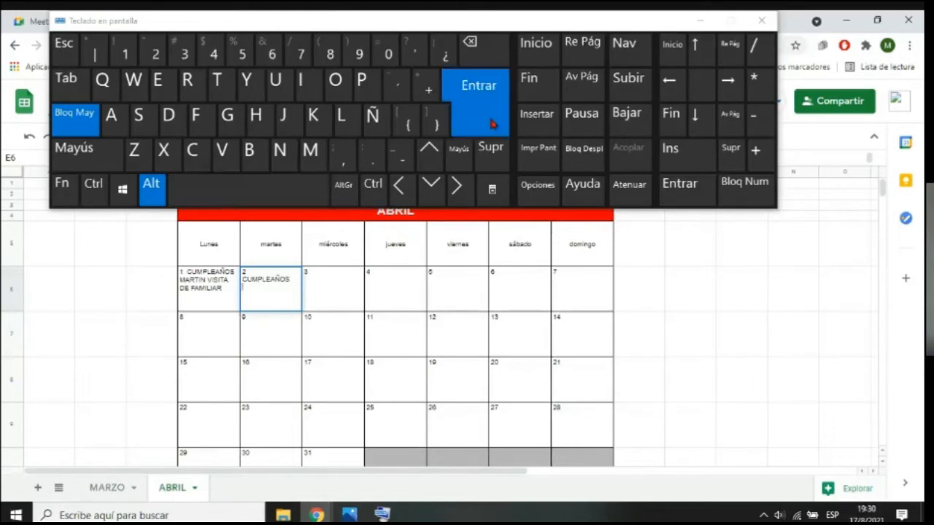
type("TIA MARTA")
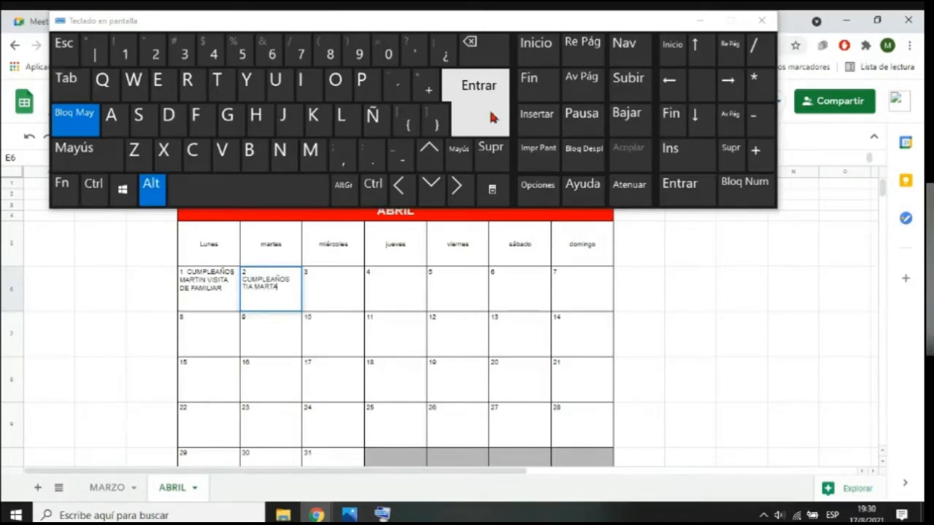
- Add a line reading COMPRAR below the aunt's name, erasing the extra word entered after it
left_click(496, 99, "alt")
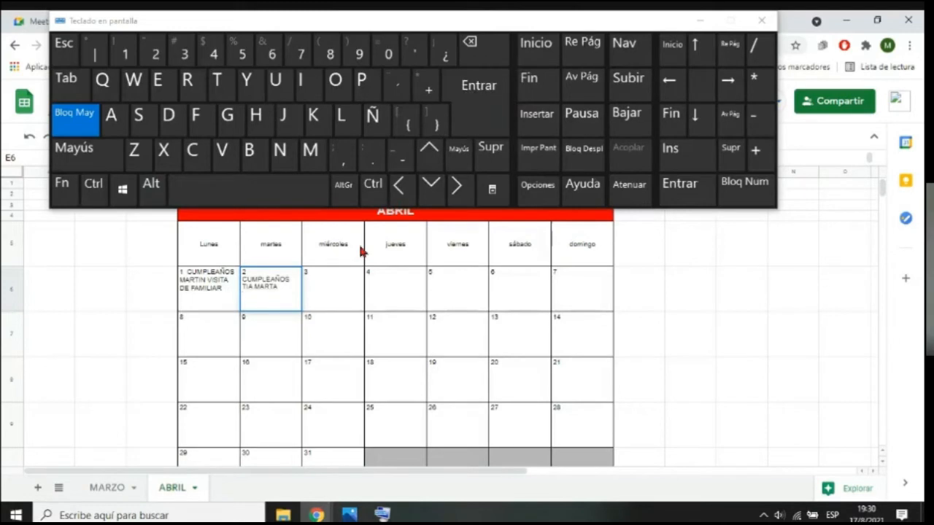
type("COMPRAR REGA")
key("alt")
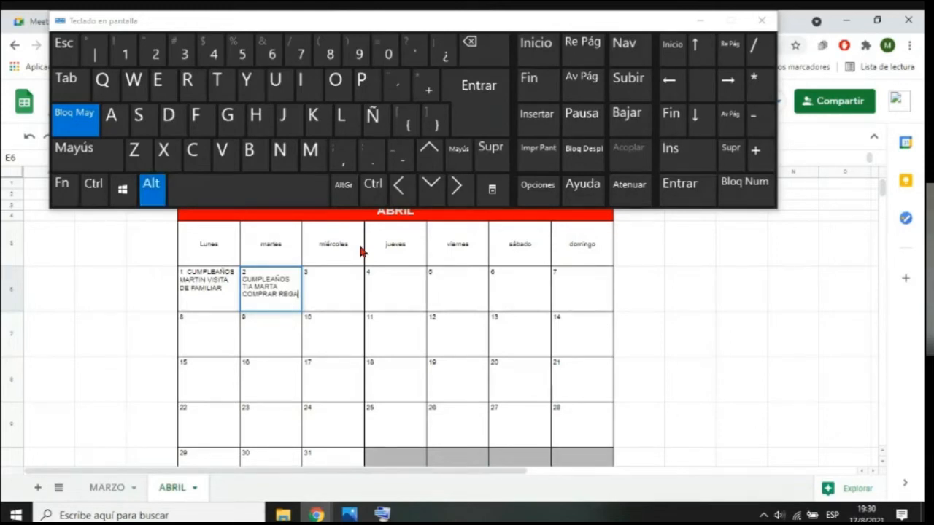
left_click(505, 97)
type("LO")
key("BackSpace")
key("BackSpace")
key("BackSpace")
key("BackSpace")
key("BackSpace")
key("BackSpace")
key("BackSpace")
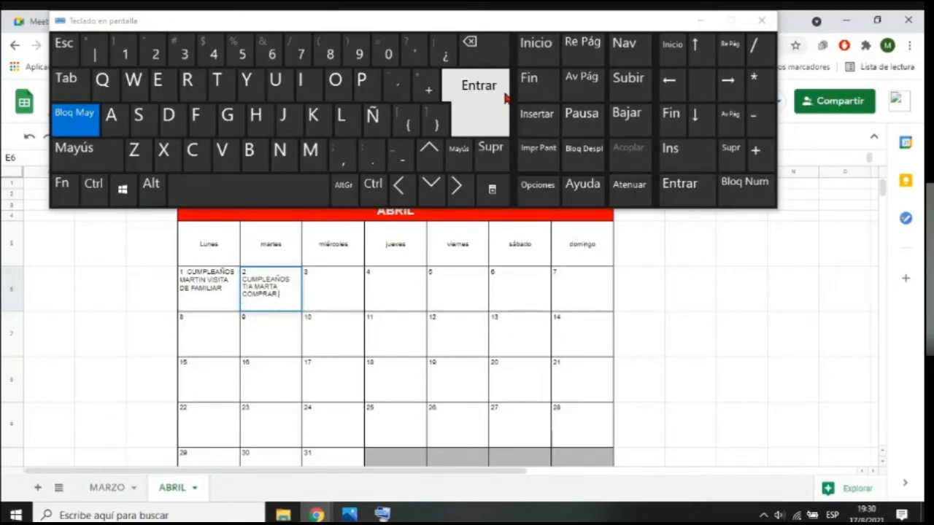
- Insert a line break after COMPRAR in the 2 April cell and enter REGALO on the new line
key("alt")
left_click(504, 97)
key("Caps_Lock")
key("Caps_Lock")
key("alt")
left_click(503, 102)
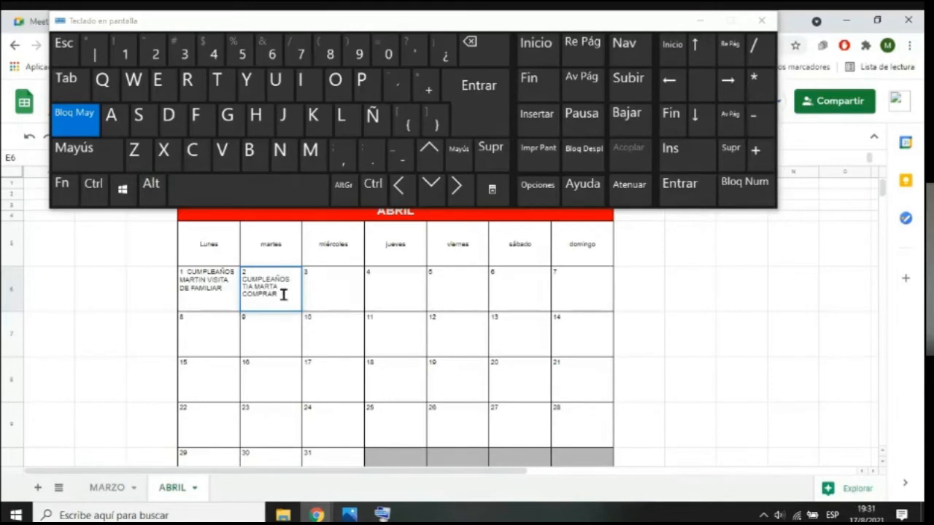
key("alt")
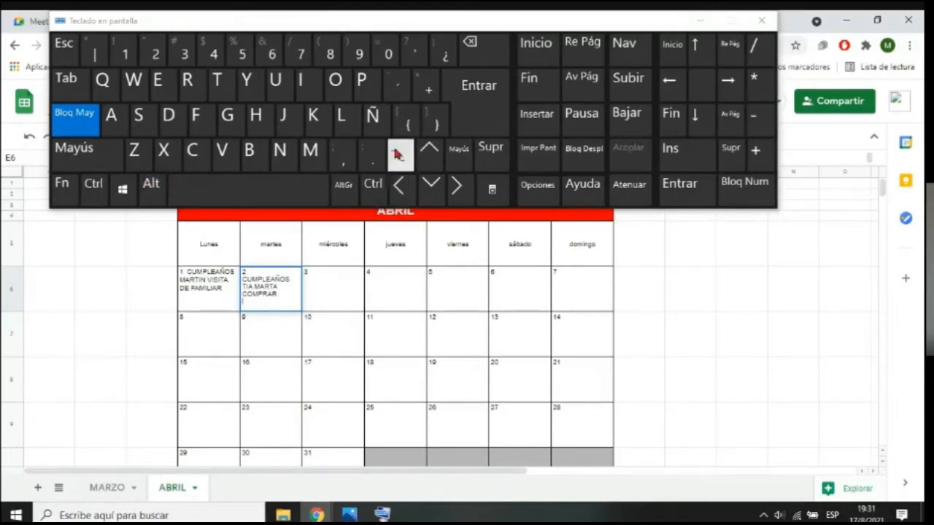
type("REGALO")
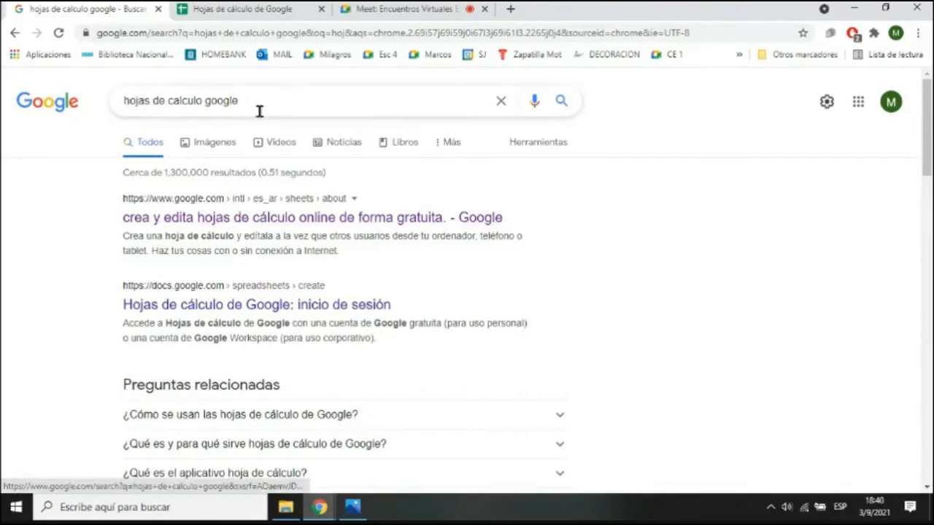
- Open the personal Google Sheets home page by way of the "crea y edita hojas de cálculo online" search result
left_click(288, 225)
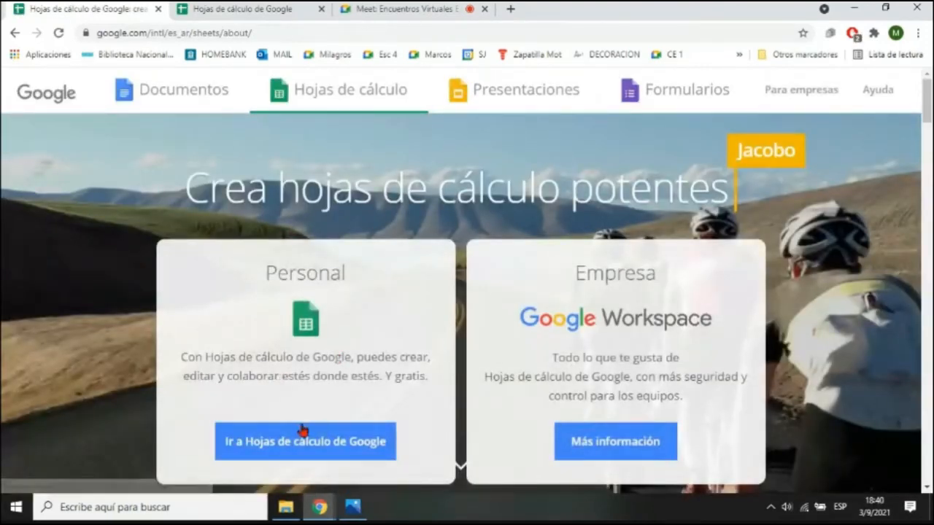
left_click(303, 431)
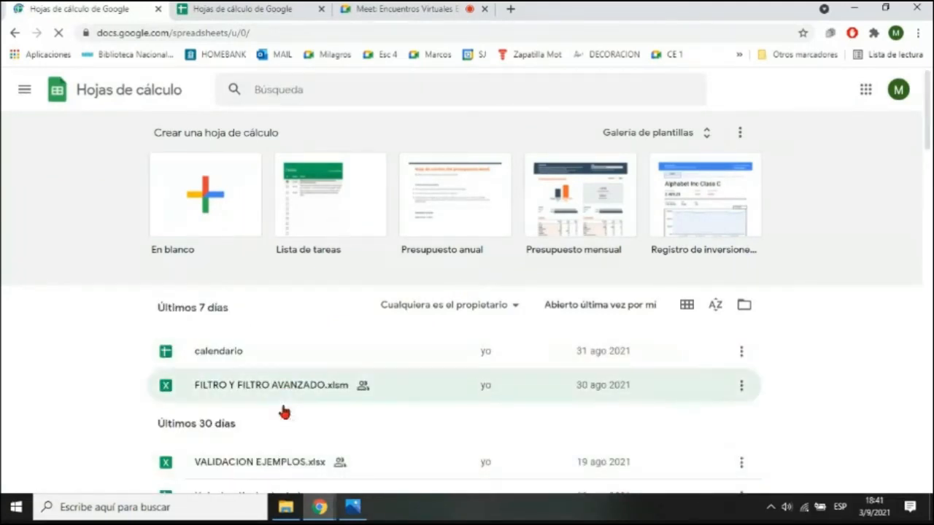
- Switch Google Sheets to the bue.edu.ar account and open its CALENDARIO spreadsheet, closing the spare Sheets tab
scroll(277, 408, "down", 2)
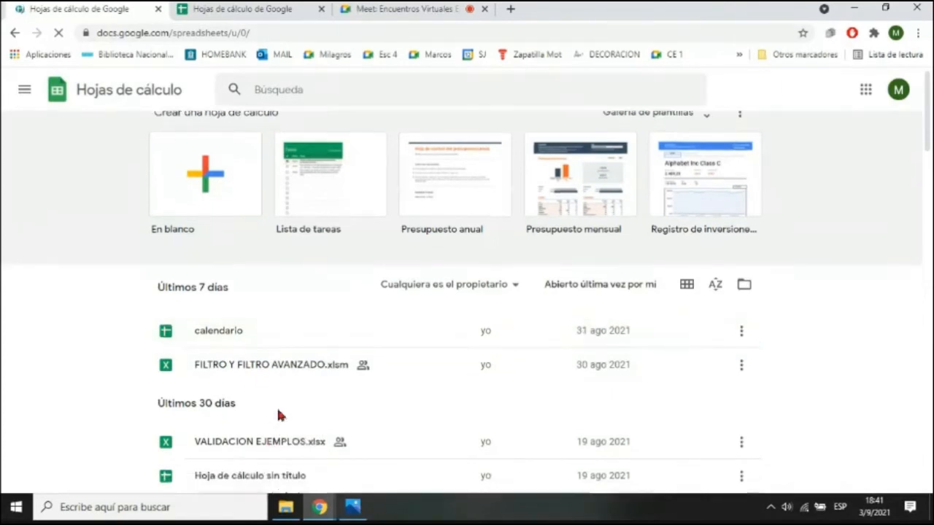
scroll(277, 409, "up", 2)
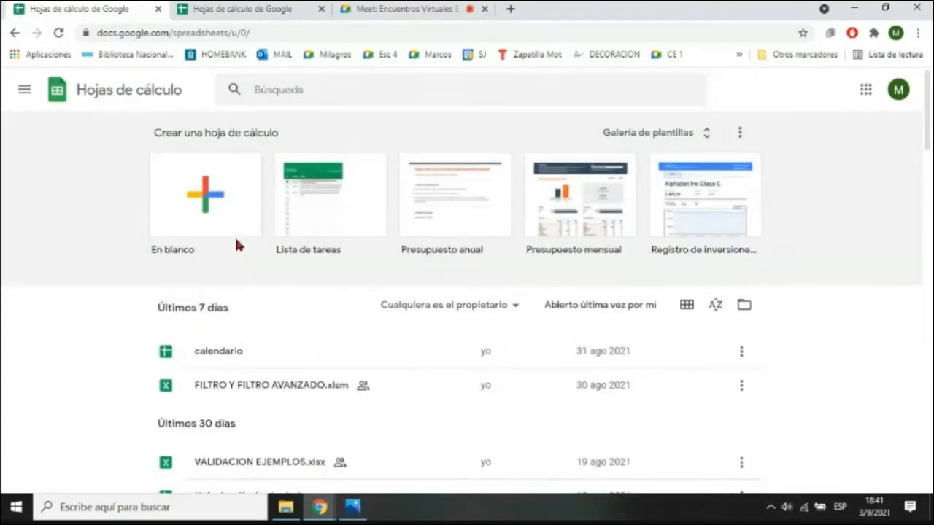
left_click(898, 94)
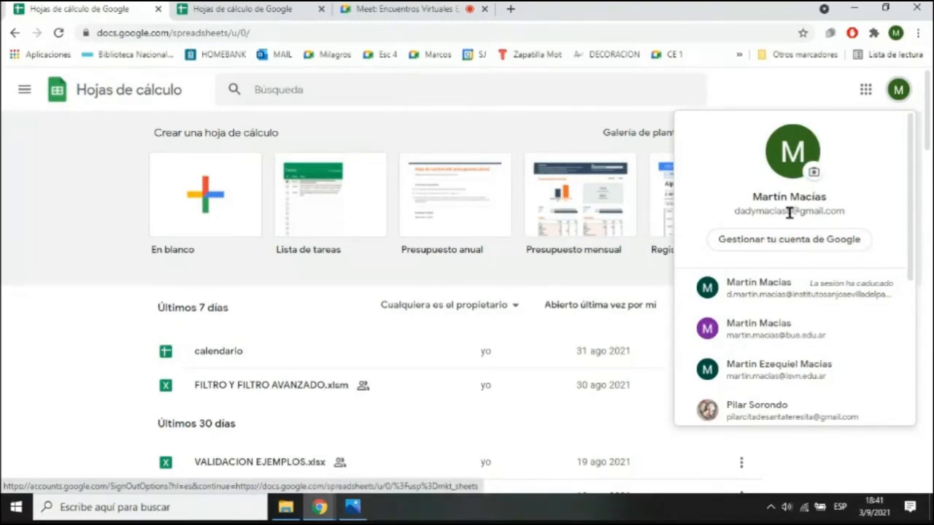
left_click(776, 328)
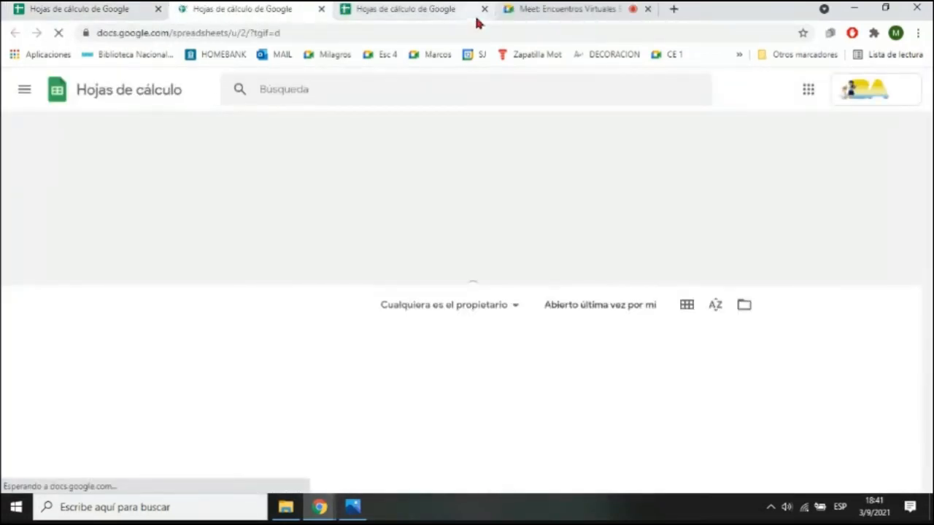
left_click(483, 10)
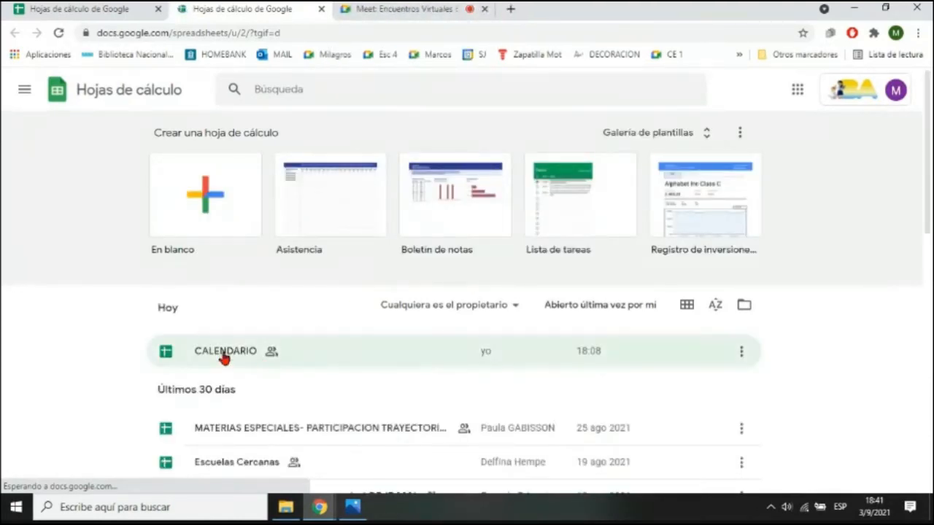
left_click(210, 351)
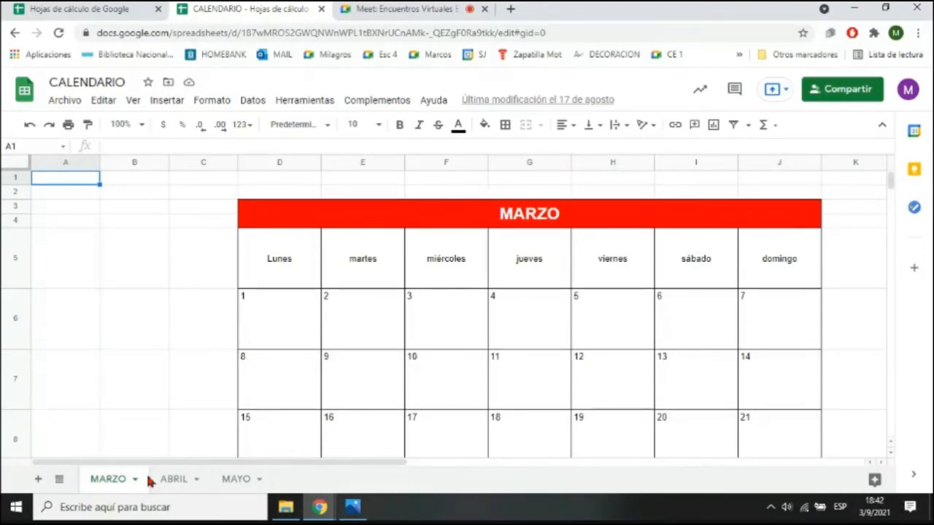
- Add a new sheet after MARZO and enter the title "Gastos del mes Marzo" in cell B1
left_click(40, 480)
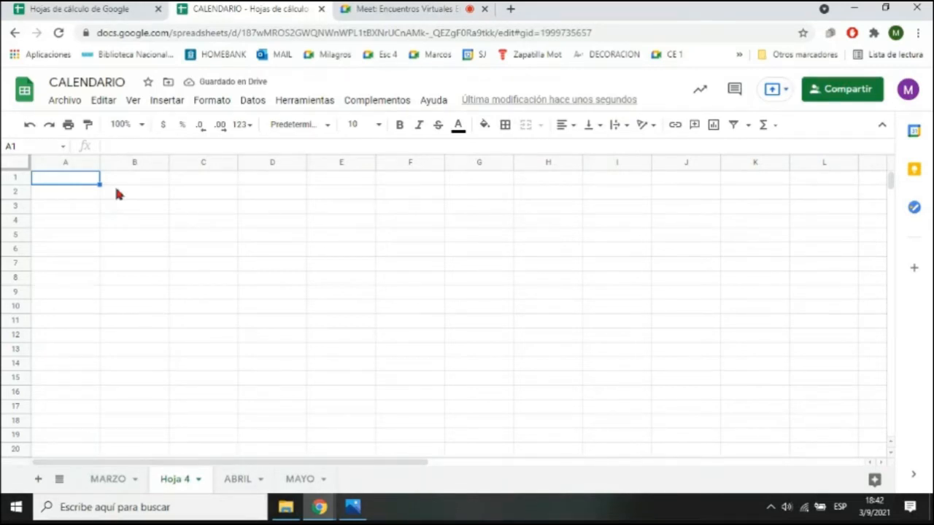
left_click(143, 180)
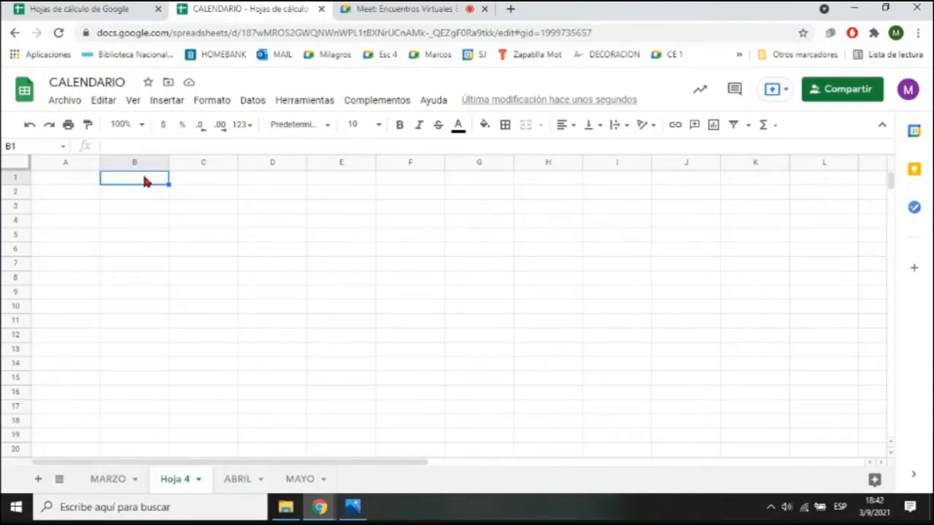
type("Gastos del mes Marzo")
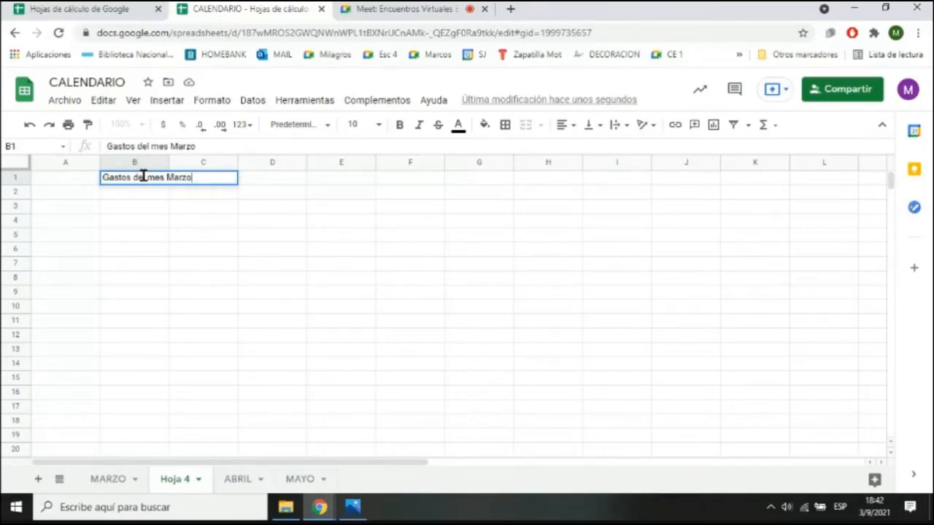
key("Return")
- List the services Luz, Gas, Aysa and Internet one below another in cells B4 to B7
left_click(122, 222)
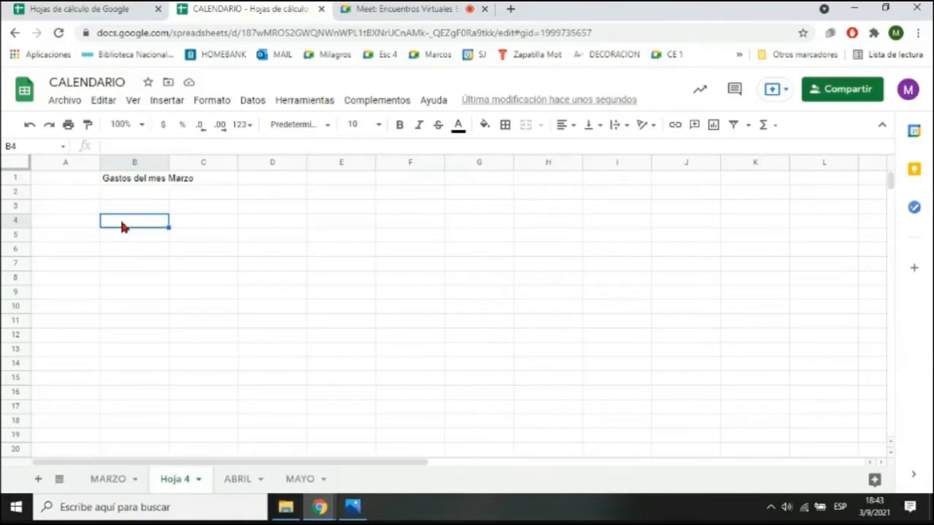
type("Luz")
key("Return")
type("Gas")
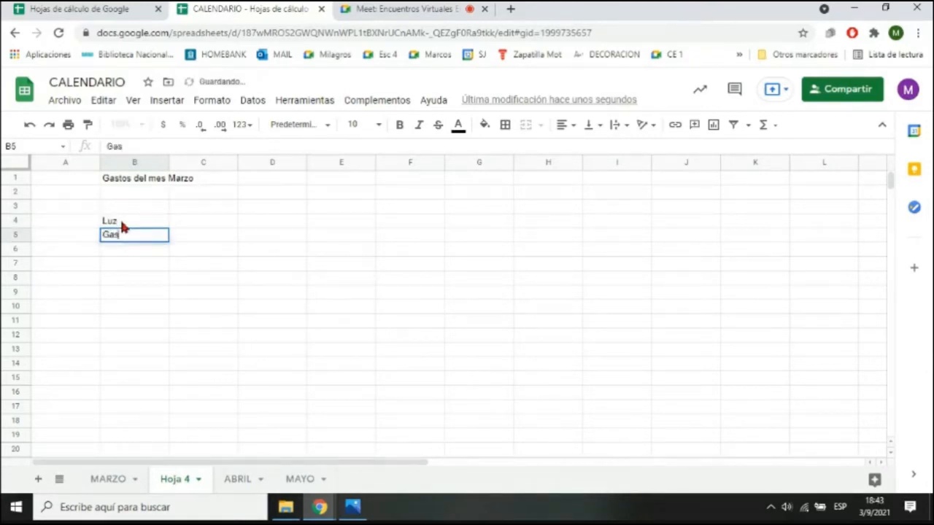
key("Return")
type("Aysa")
key("Return")
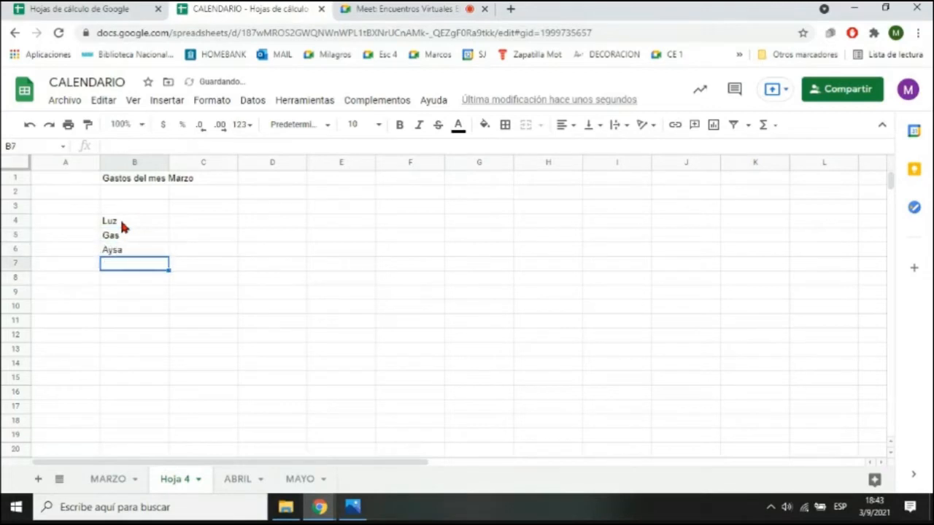
type("Internet")
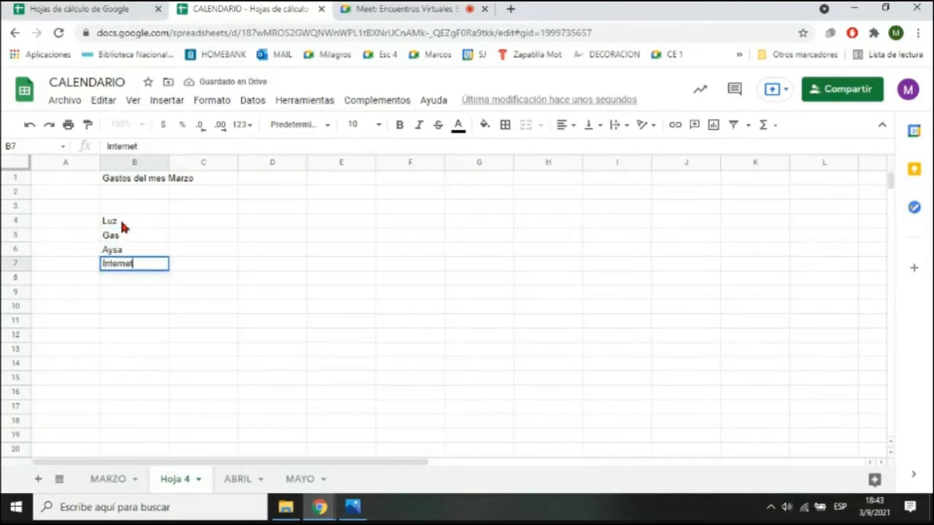
key("Return")
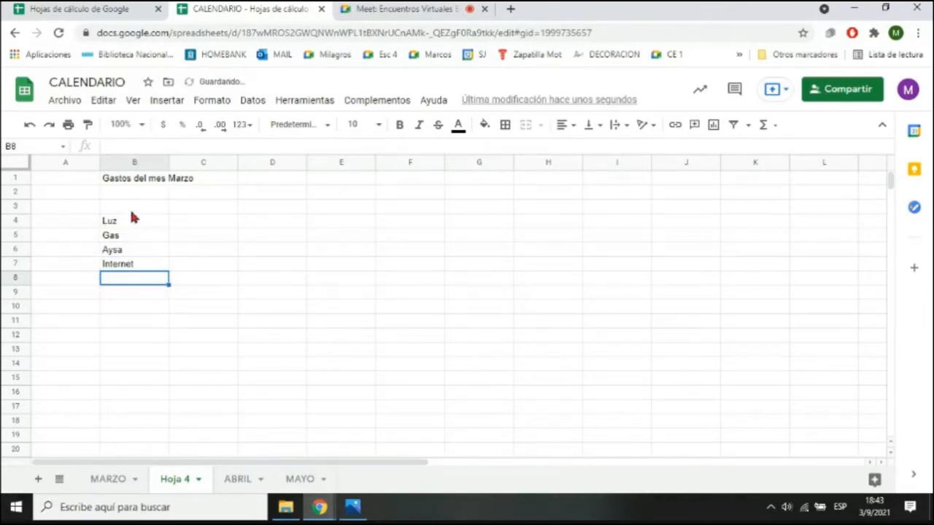
left_click(128, 223)
double_click(127, 222)
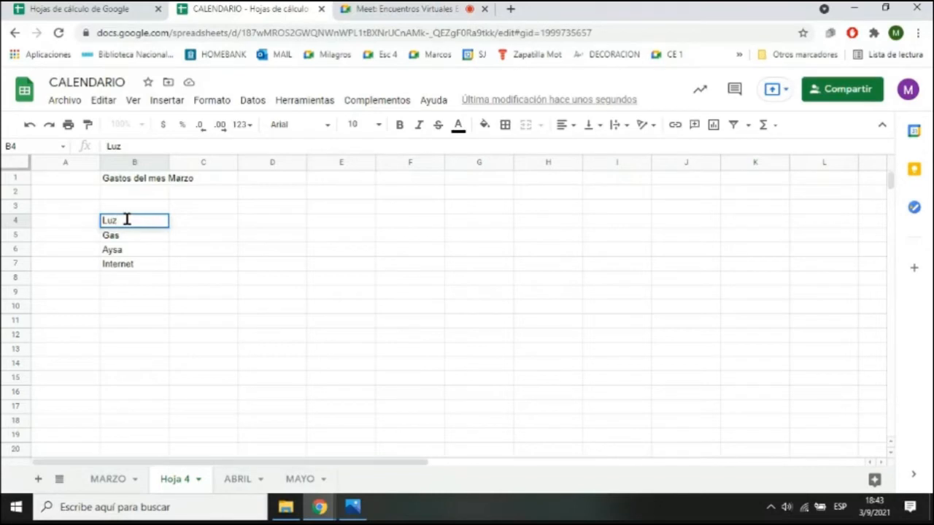
key("Return")
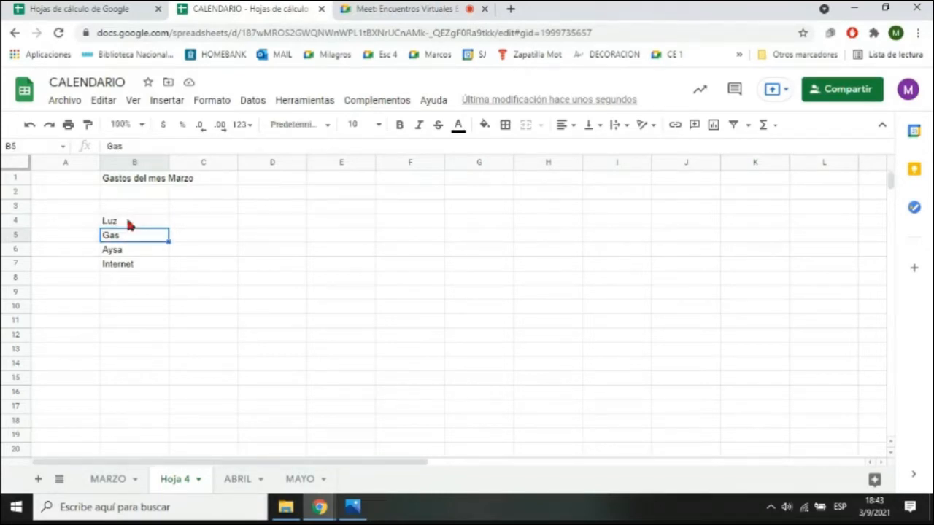
key("Return")
key("Return")
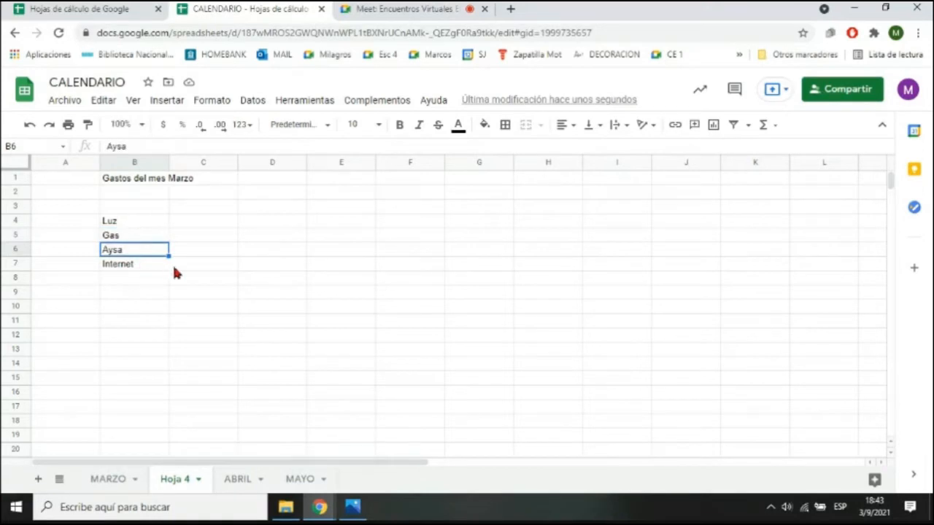
- Enter the column headings Servicios in cell B3 and Valor in cell C3
left_click(146, 208)
type("Servicios")
key("Tab")
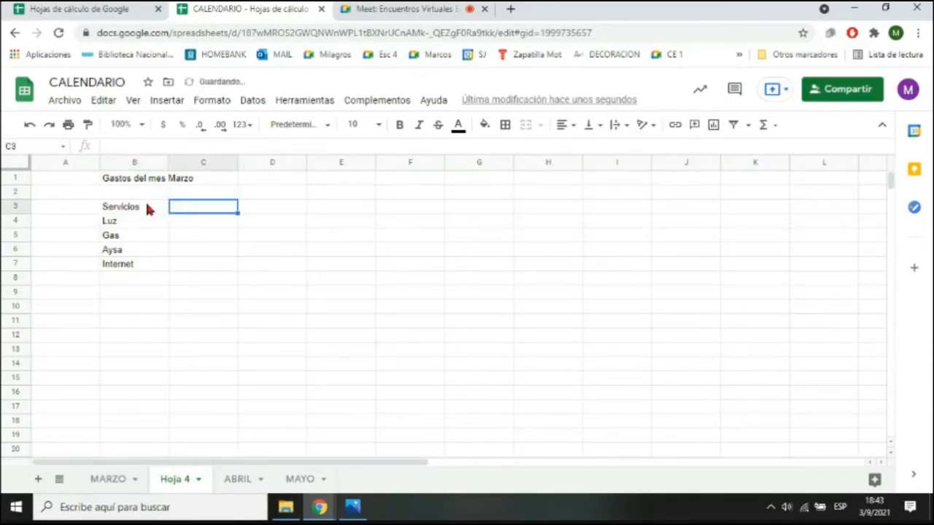
type("Valor")
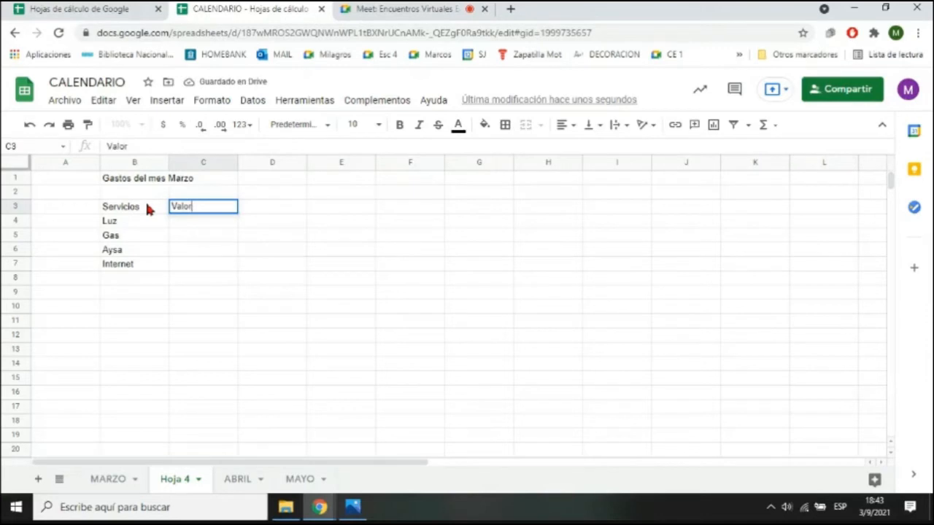
key("Return")
- Enter 1000 for Luz and 800 for Gas in the Valor column, restoring the overwritten Gas label in B5
key("Tab")
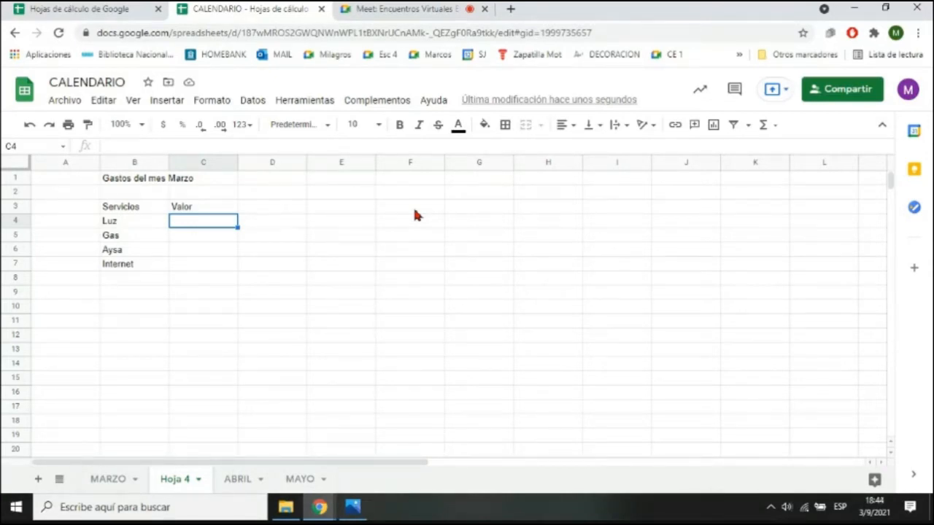
type("1000")
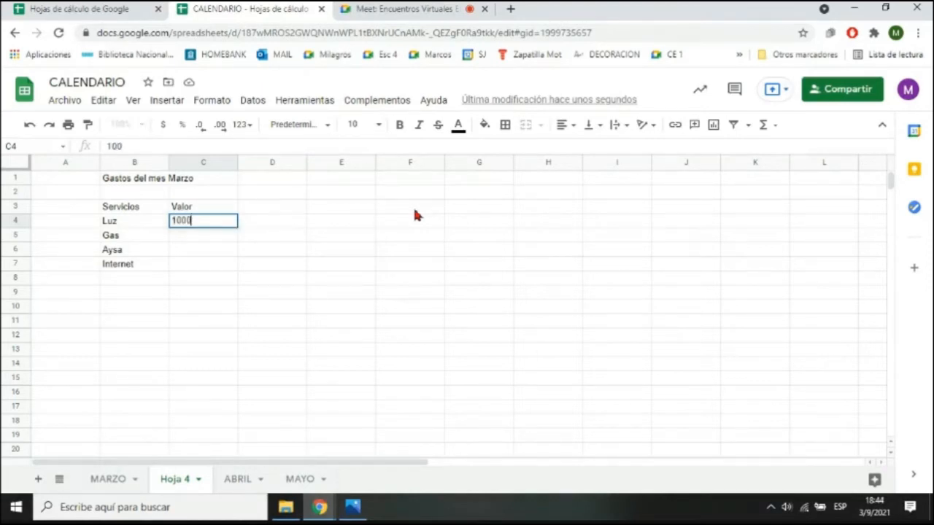
key("Return")
key("Left")
type("80")
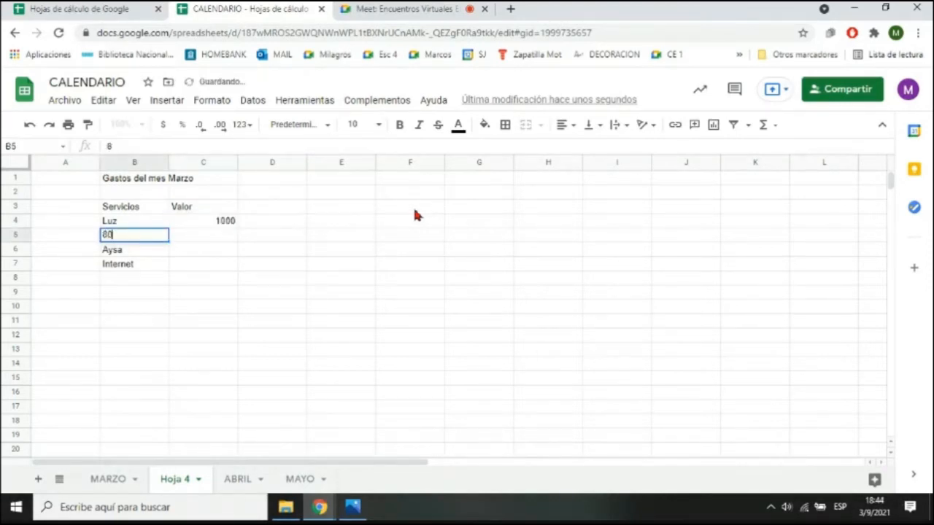
key("BackSpace")
key("BackSpace")
type("Gas")
key("Tab")
type("800")
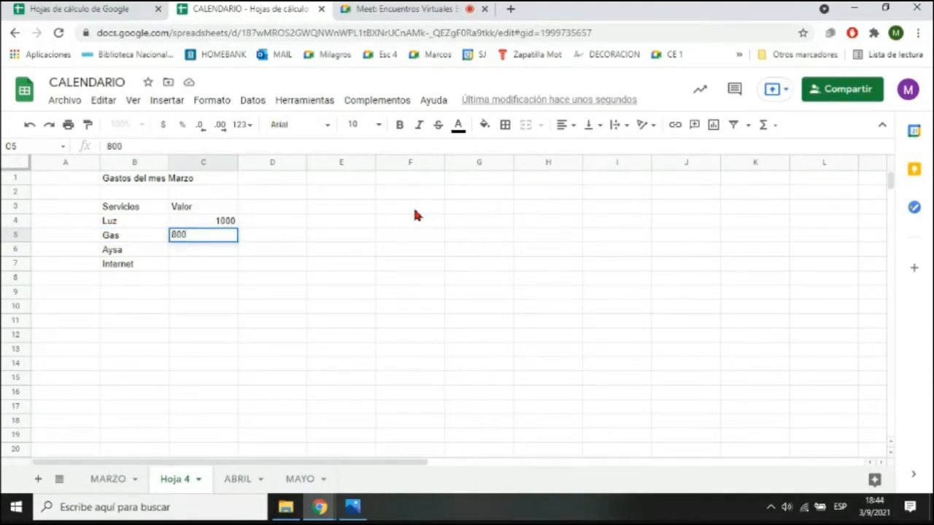
key("Return")
- Enter 1200 for Aysa and 1600 for Internet in the Valor column
key("Tab")
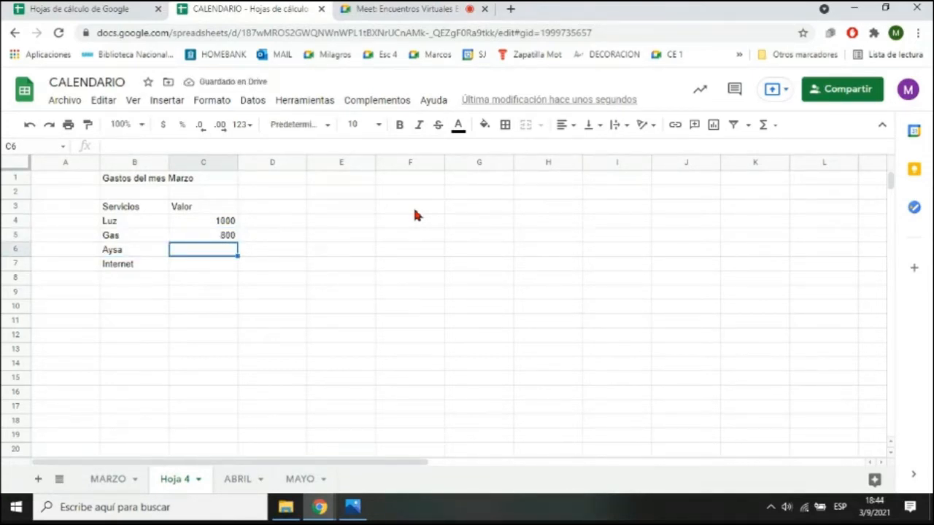
type("1200")
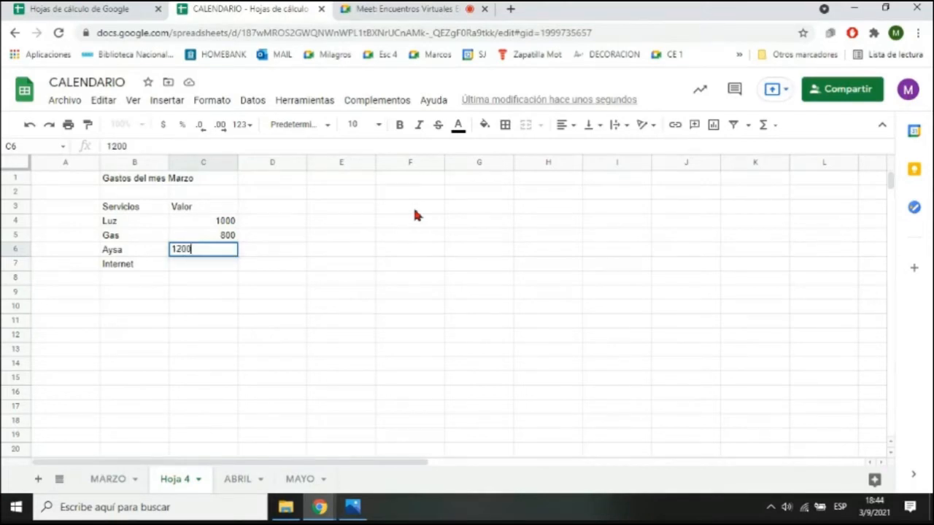
key("Return")
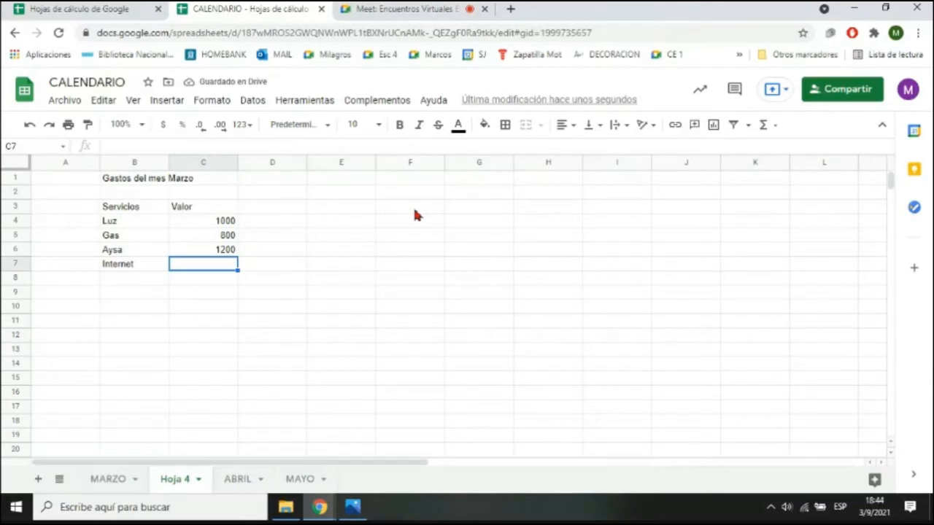
type("16000")
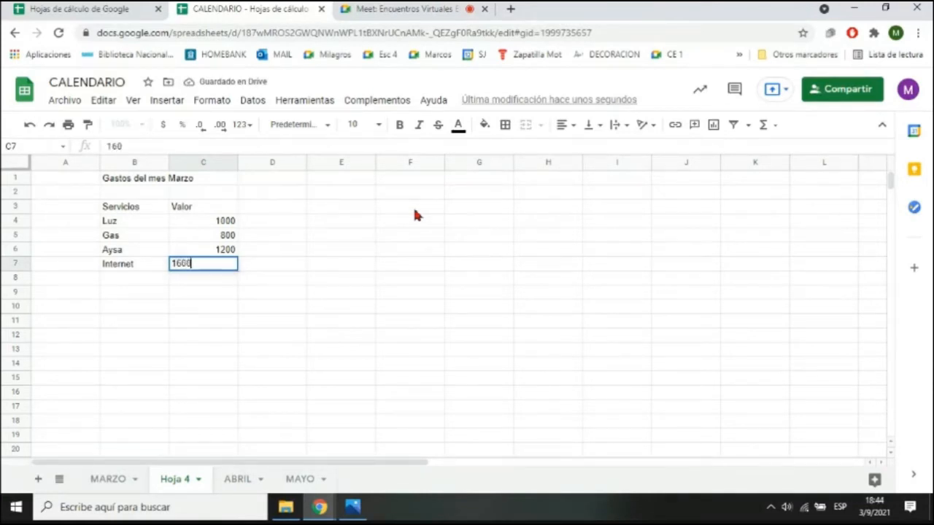
key("BackSpace")
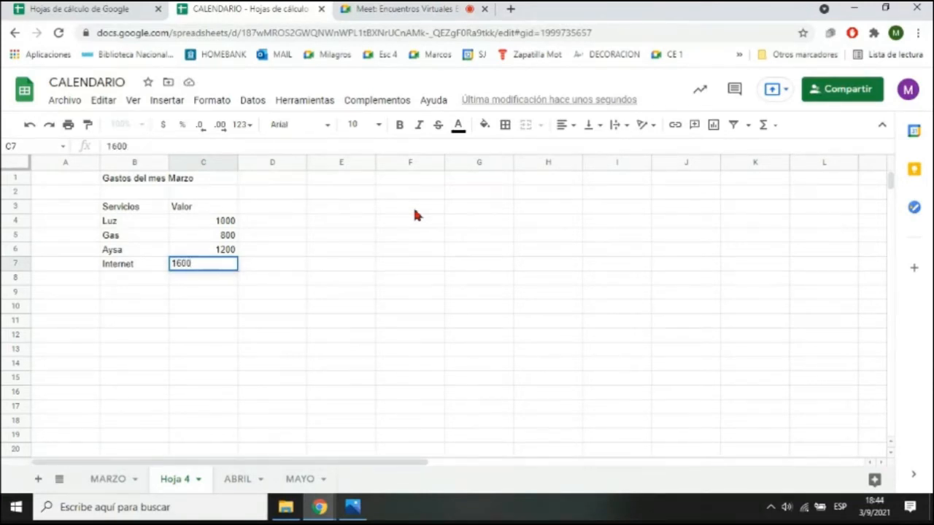
key("Return")
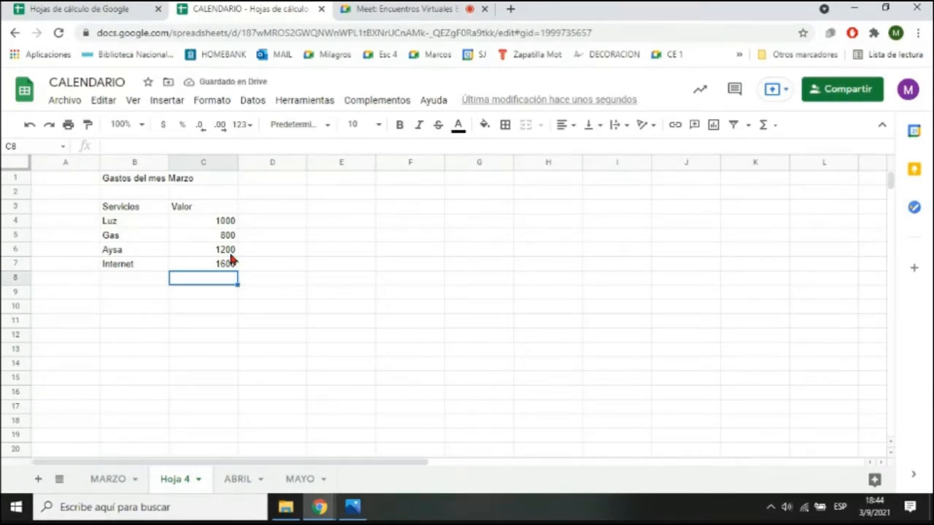
left_click(284, 252)
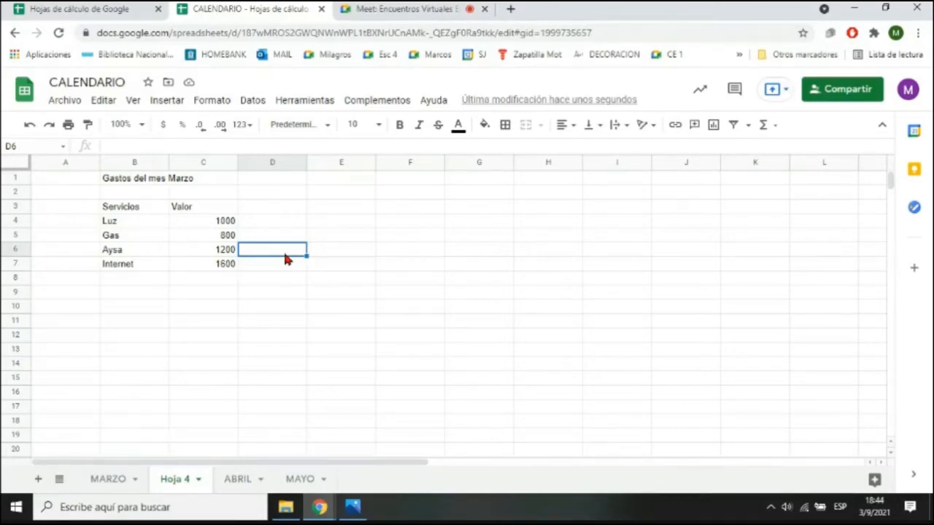
left_click(248, 266)
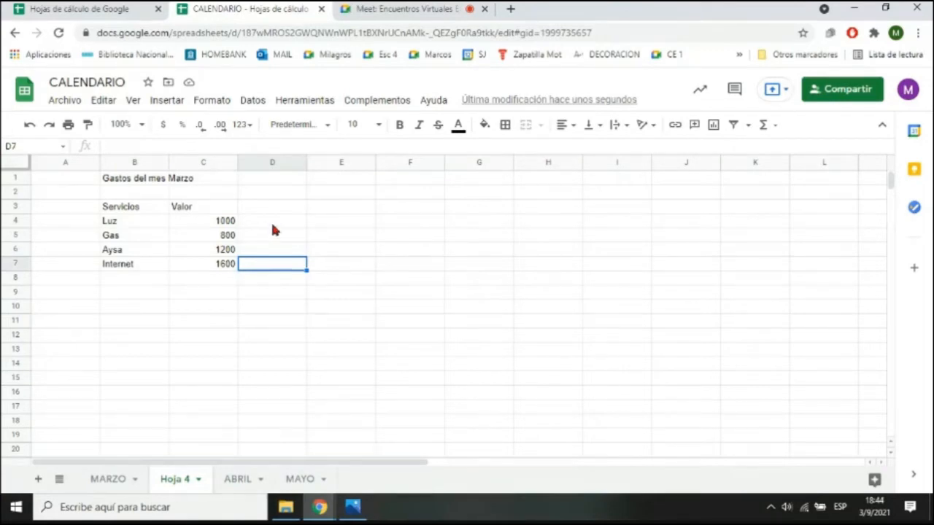
left_click(218, 225)
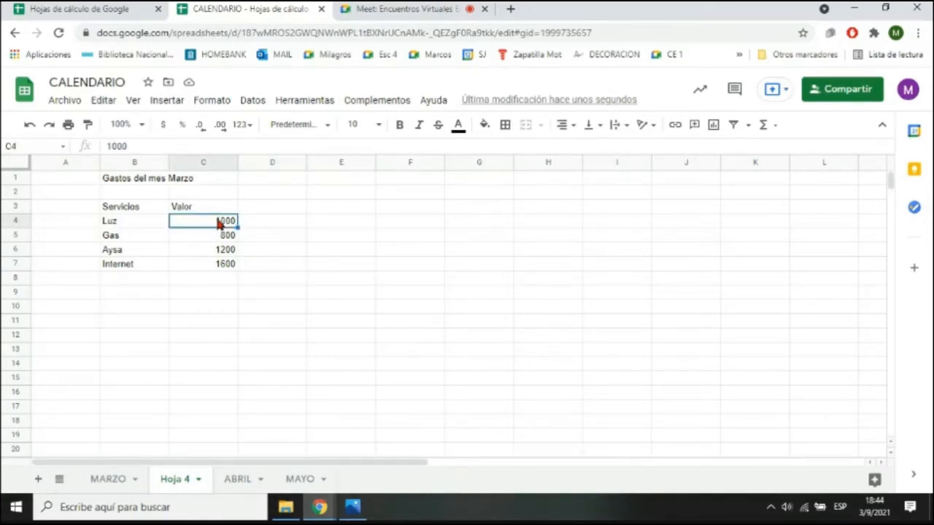
left_click(284, 268)
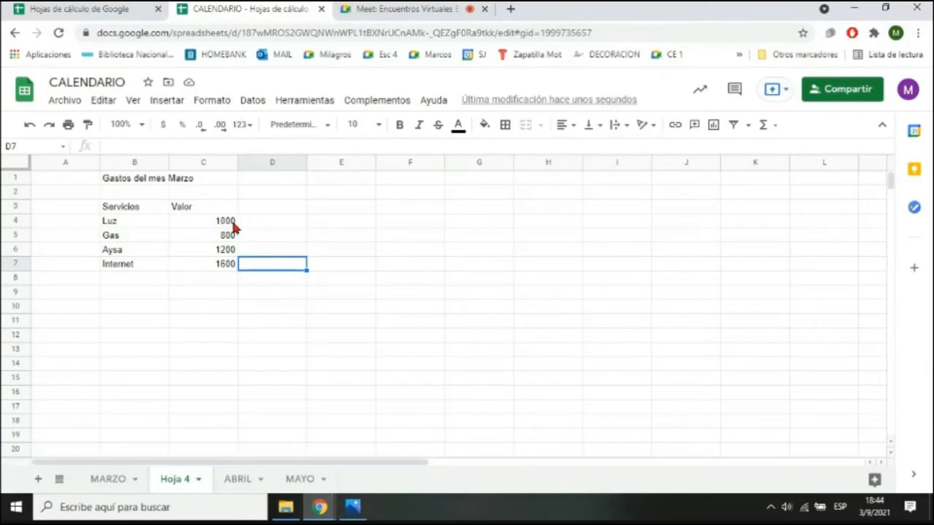
- Open the custom currency options for the four service amounts in cells C4 to C7
left_click_drag(220, 227, 224, 267)
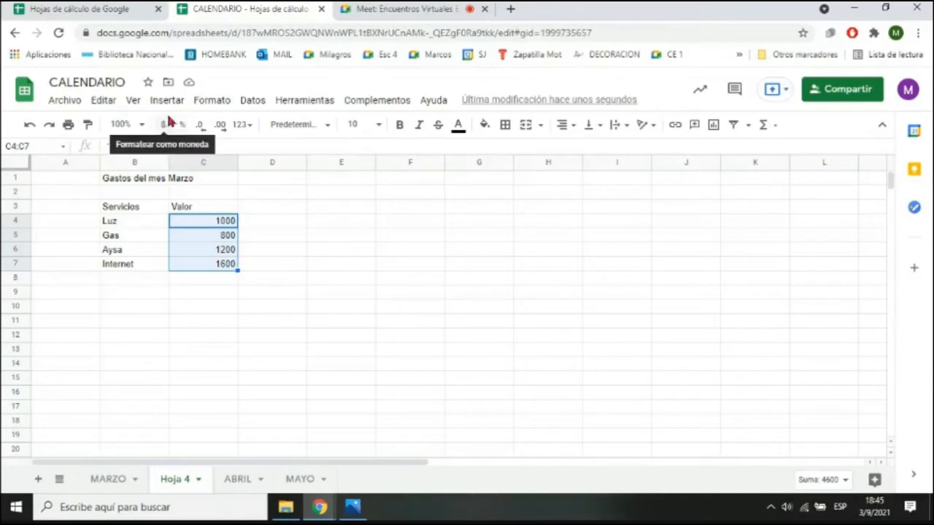
left_click(221, 100)
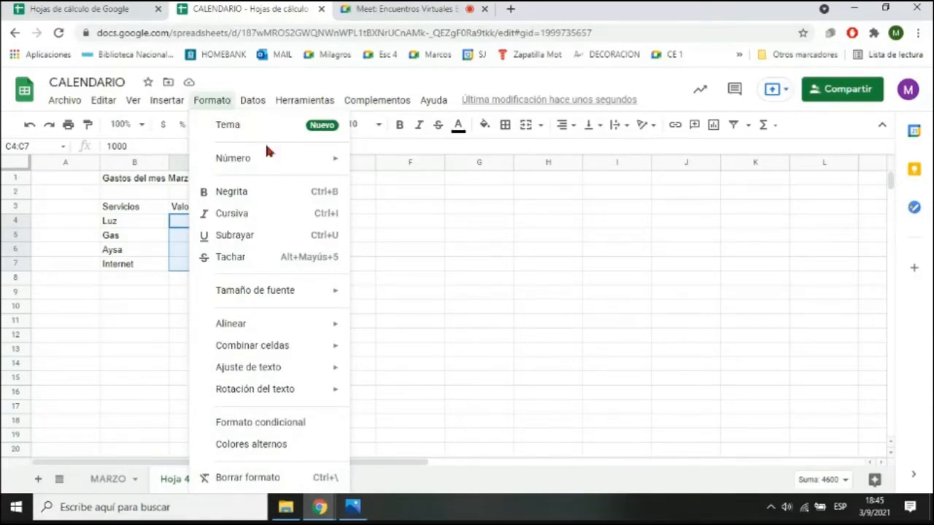
mouse_move(276, 165)
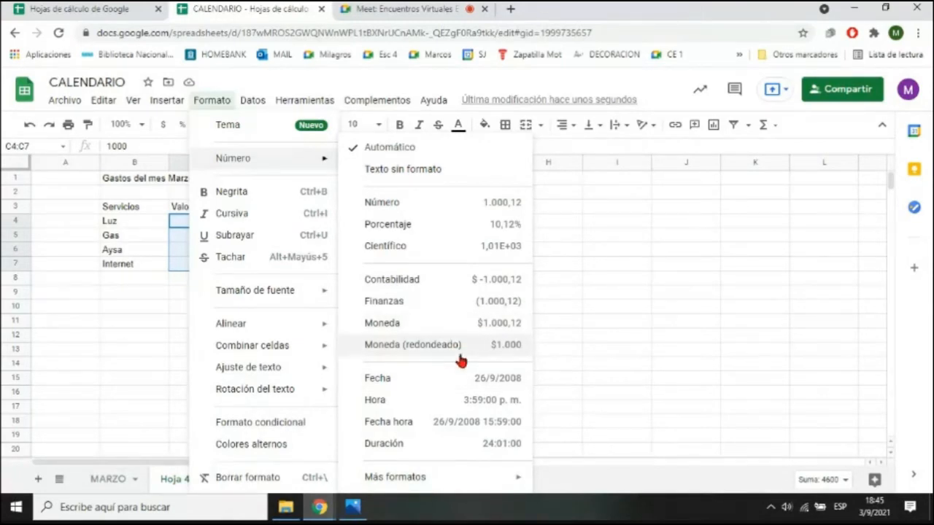
mouse_move(442, 476)
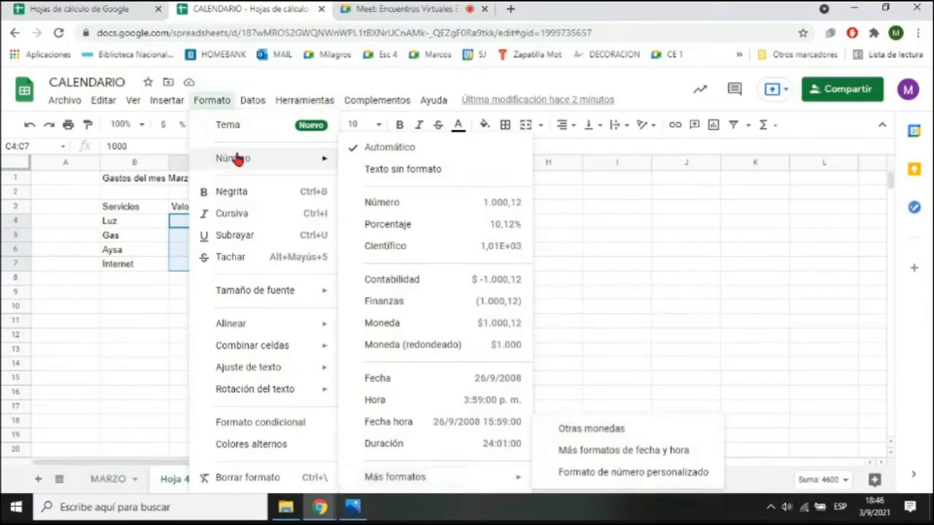
left_click(214, 104)
left_click(213, 102)
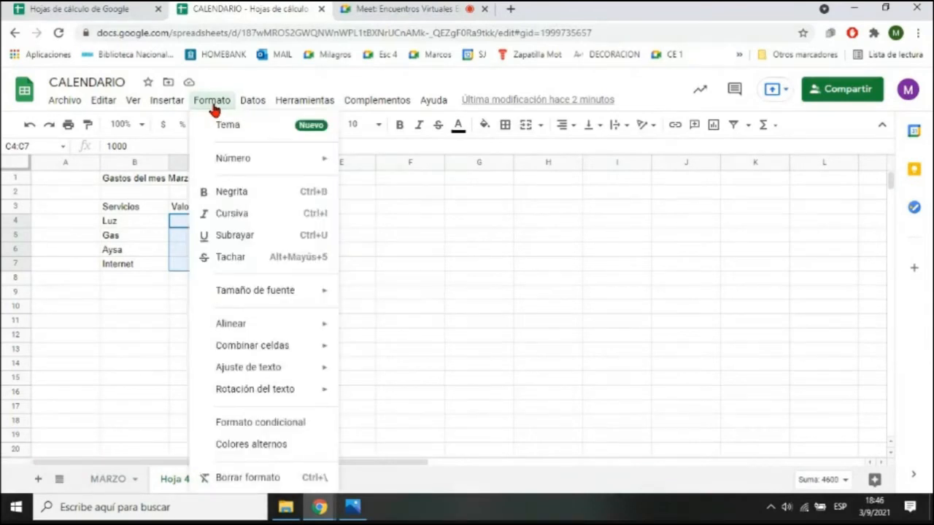
left_click(212, 102)
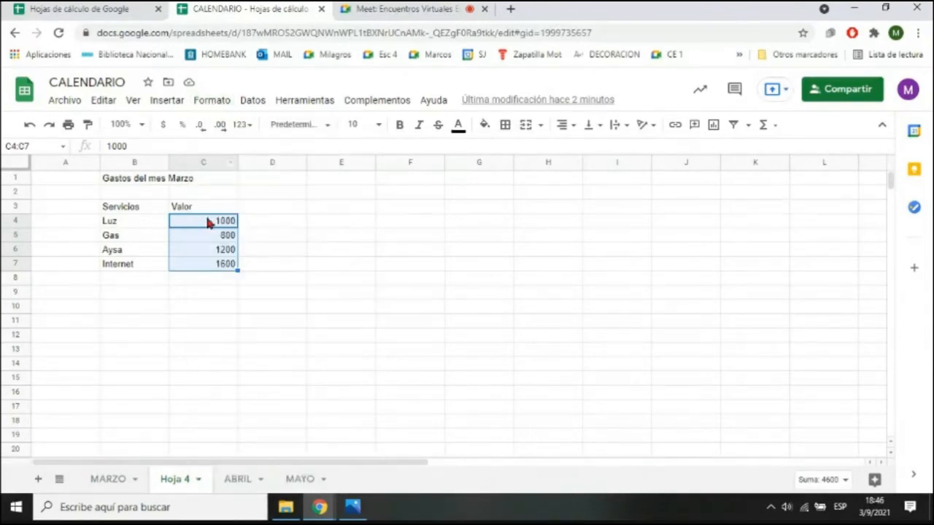
left_click(217, 110)
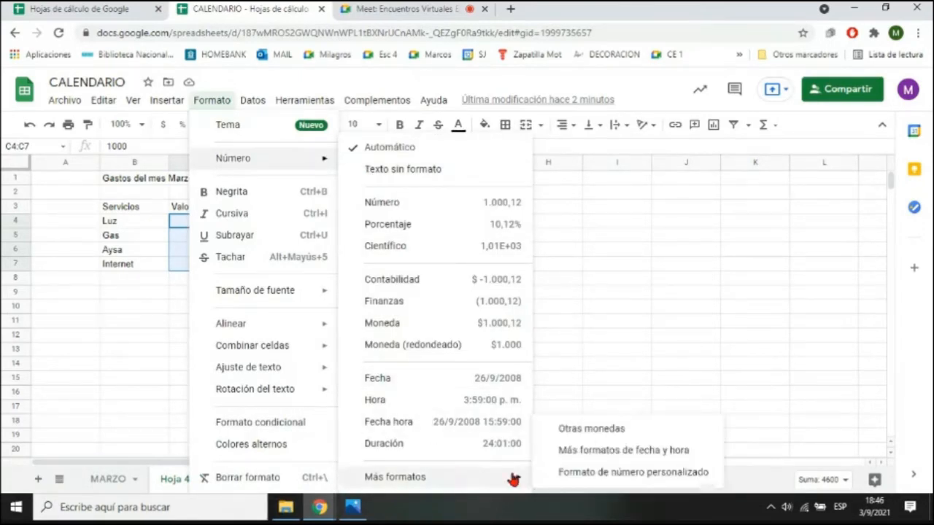
left_click(627, 431)
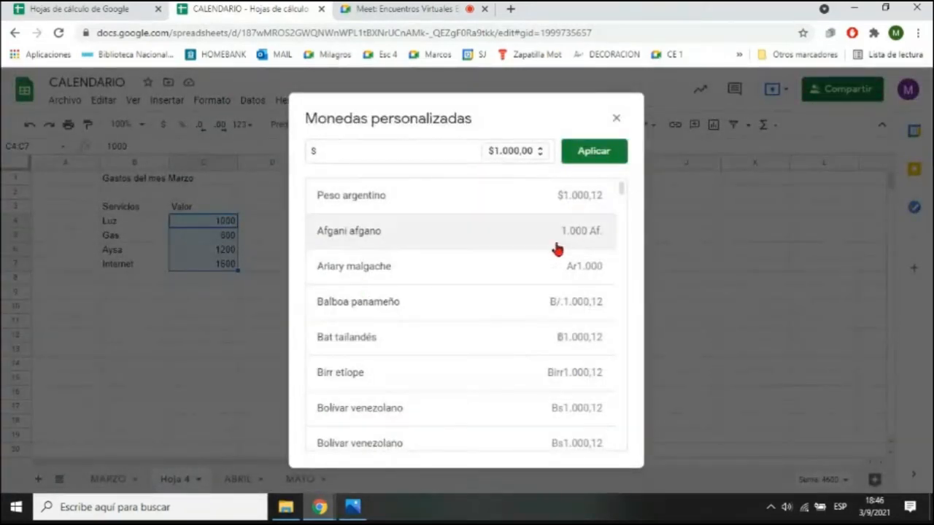
- Look through the list of world currencies and examine the formats offered for the different pesos
scroll(465, 306, "down", 3)
scroll(466, 305, "down", 3)
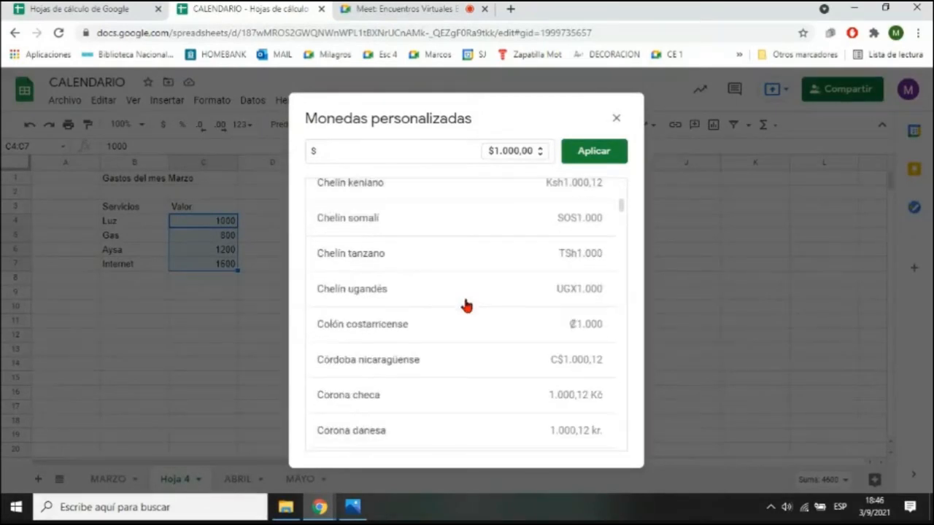
scroll(466, 306, "down", 3)
scroll(466, 306, "down", 10)
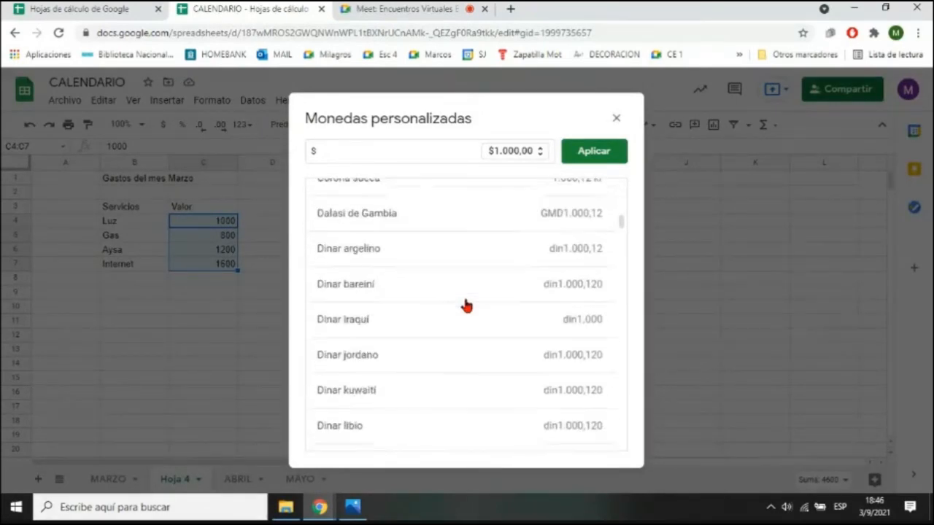
scroll(466, 305, "down", 2)
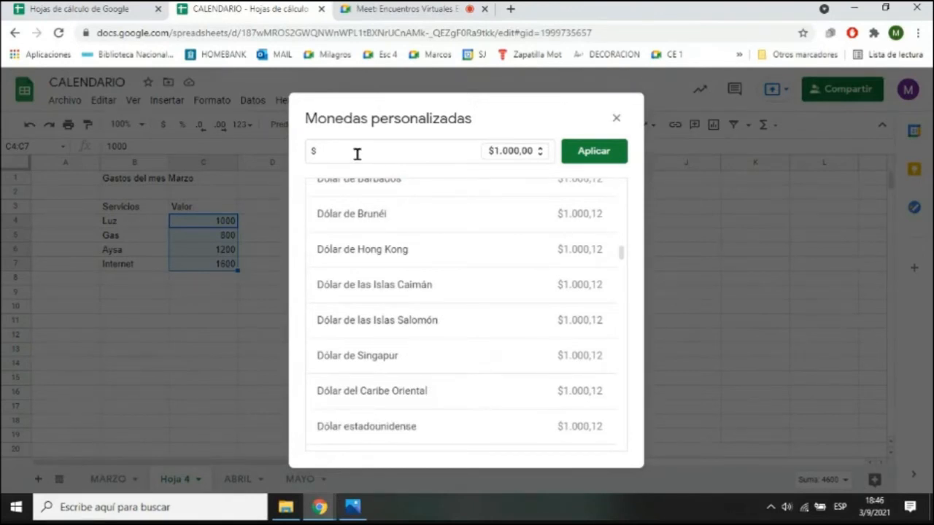
scroll(440, 319, "down", 5)
scroll(441, 321, "down", 10)
scroll(442, 321, "down", 10)
scroll(441, 321, "down", 10)
scroll(441, 321, "down", 3)
scroll(448, 271, "up", 1)
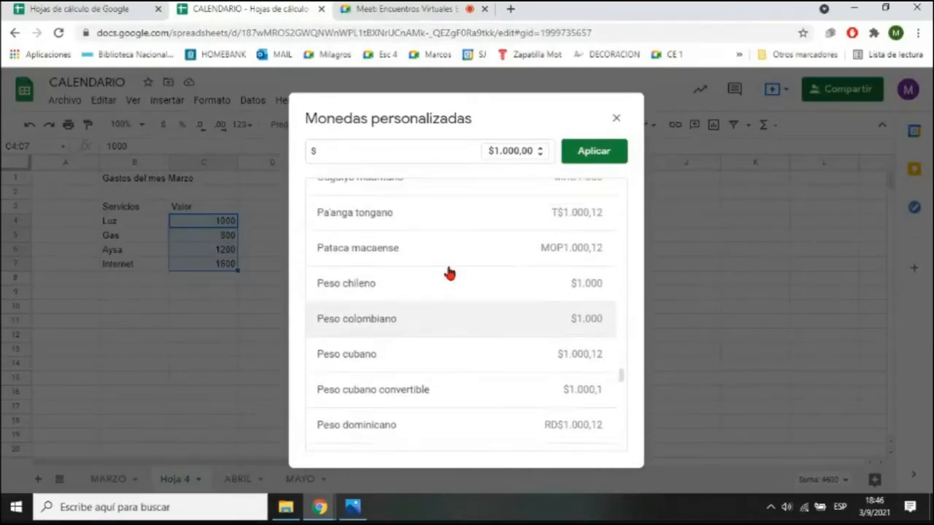
scroll(448, 273, "up", 4)
scroll(448, 273, "down", 5)
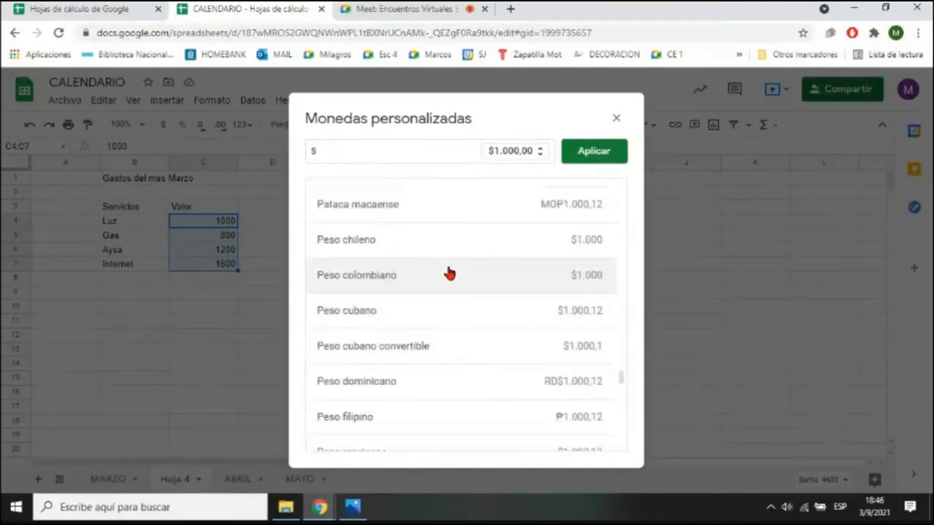
scroll(450, 273, "down", 3)
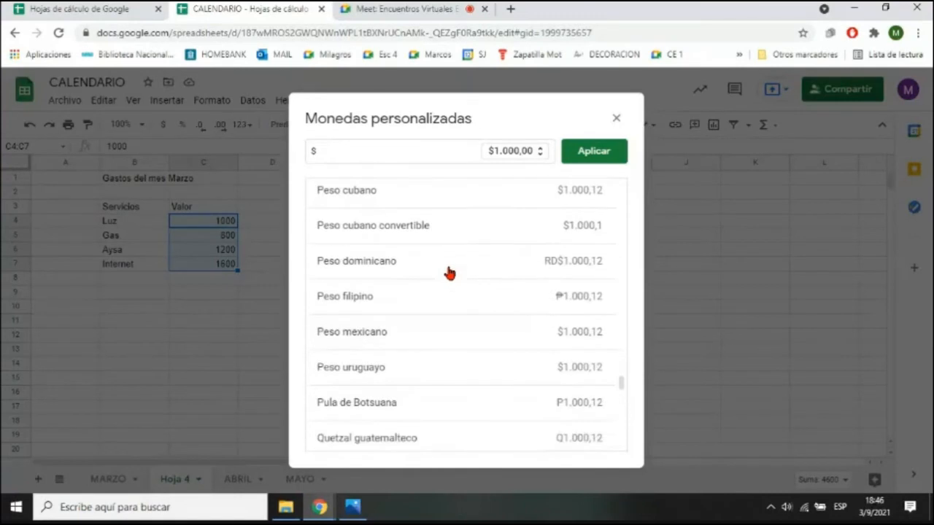
scroll(449, 272, "down", 5)
scroll(449, 273, "up", 6)
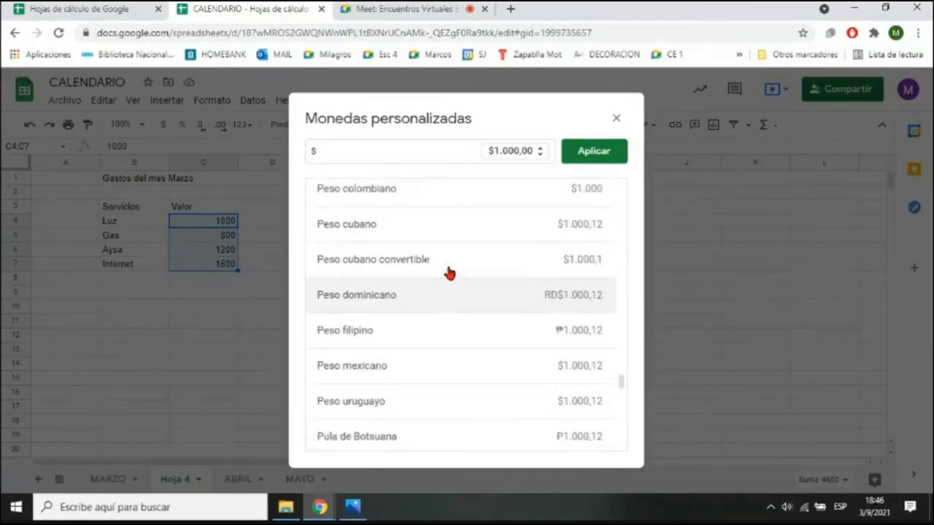
left_click(361, 150)
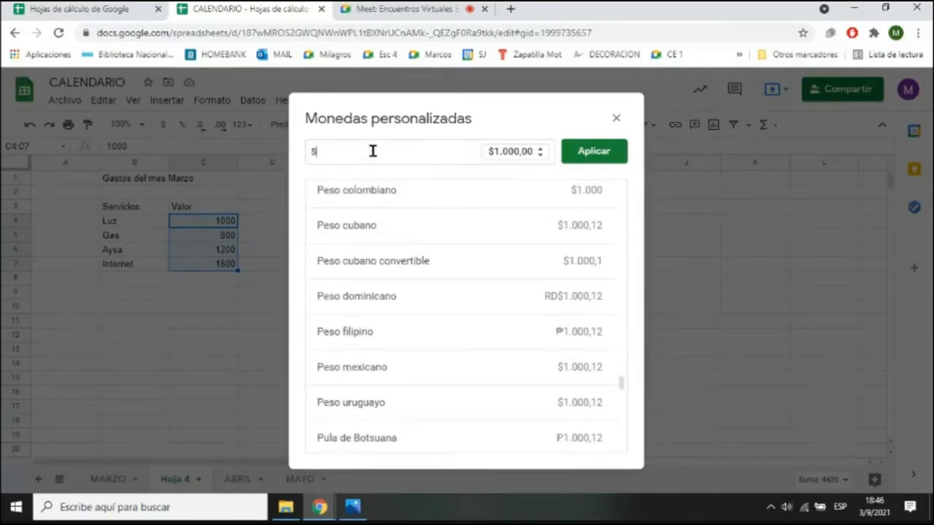
scroll(412, 327, "down", 2)
scroll(412, 328, "up", 4)
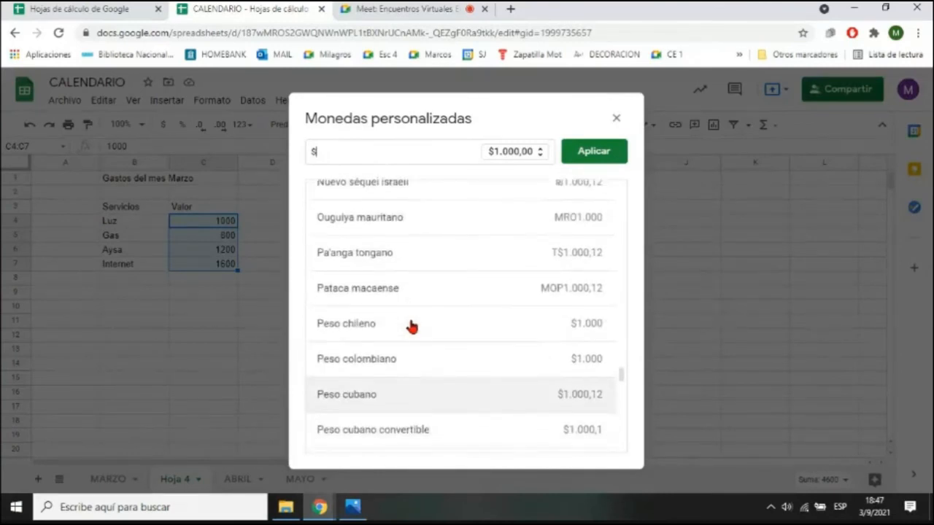
scroll(412, 327, "down", 4)
scroll(412, 328, "down", 1)
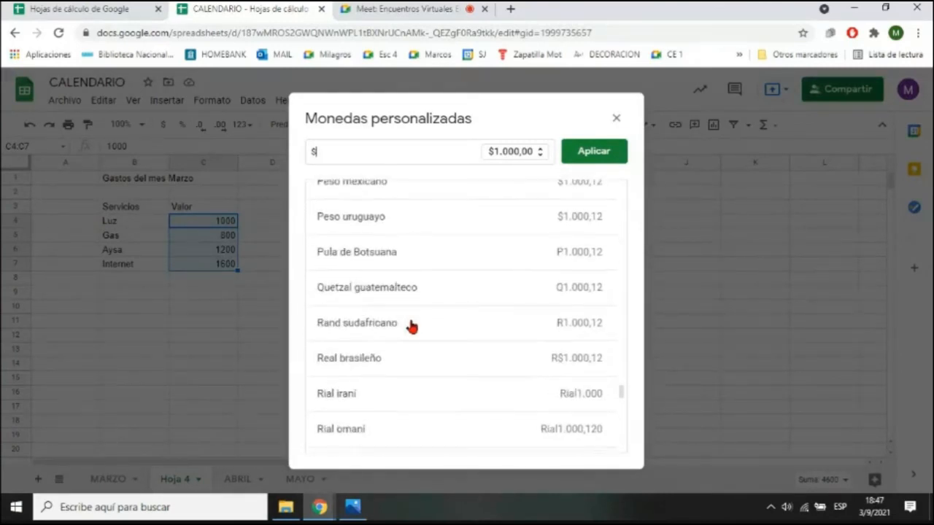
- Apply the custom $ currency format with two decimals, $1.000,00, to the service amounts
left_click(358, 148)
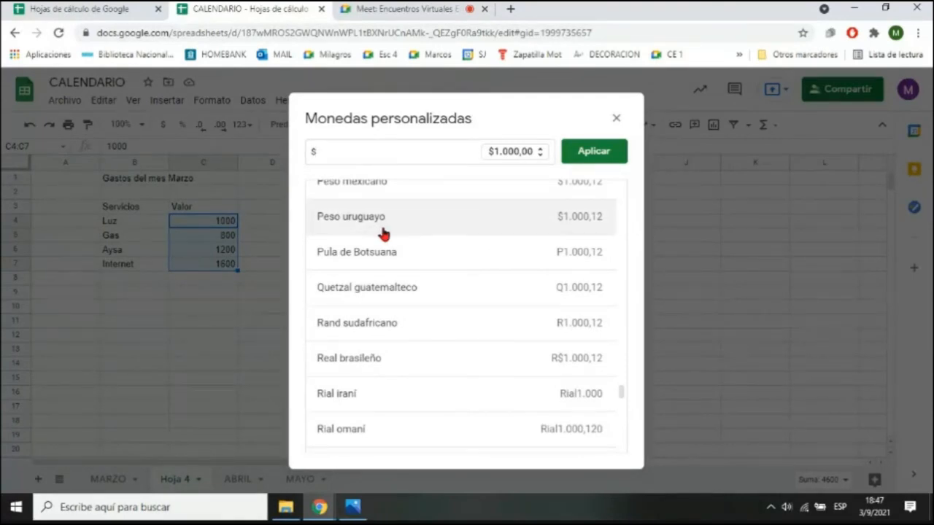
scroll(382, 232, "up", 2)
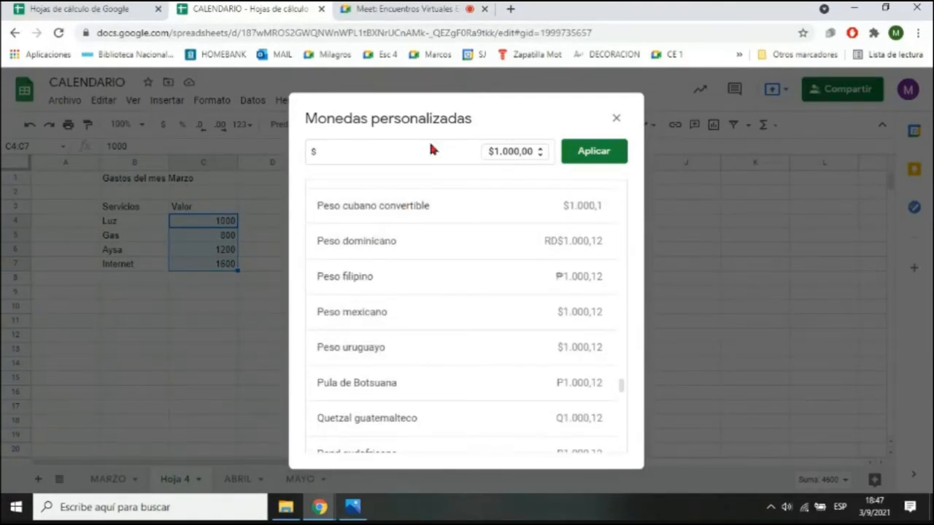
left_click(610, 160)
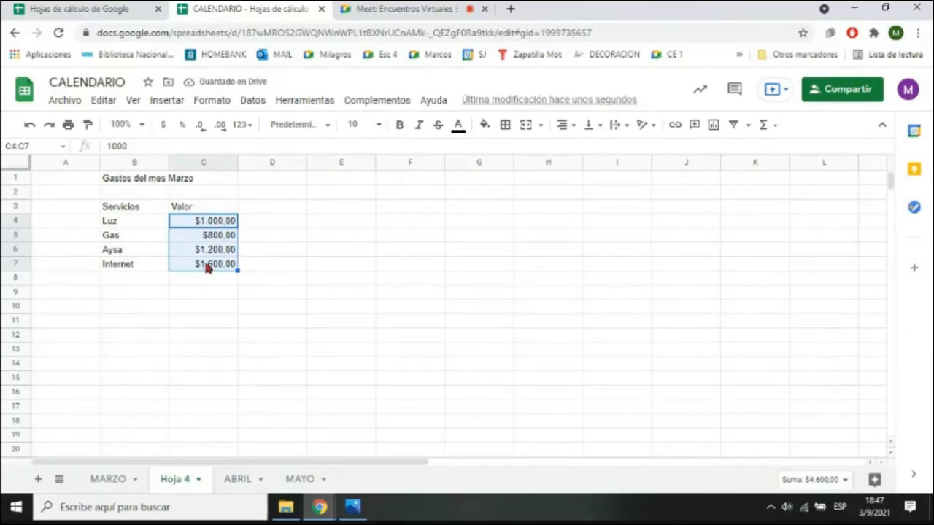
- Enter $1000 directly with its currency sign in cell D4, beside the Luz amount
left_click(275, 226)
type("$")
type("1.00")
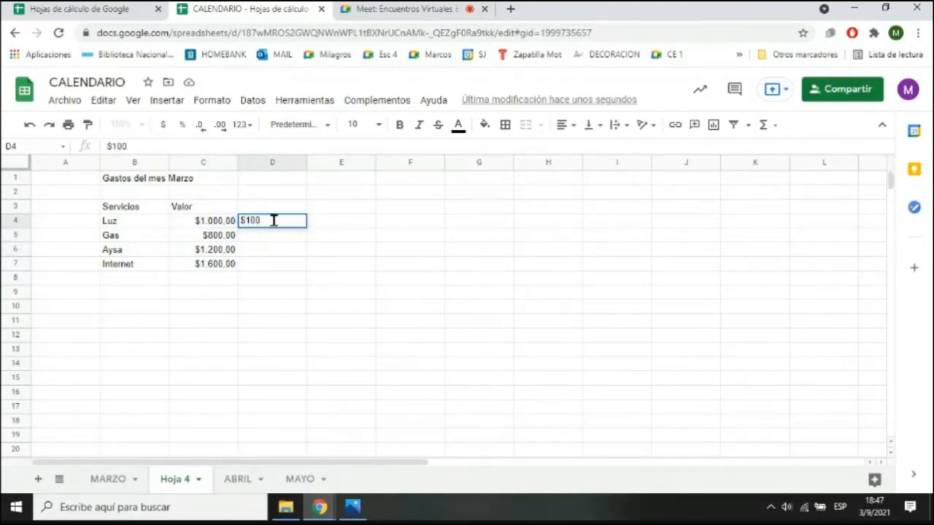
type("0")
key("Return")
- Enter $1.000 with its currency sign and thousands separator in the empty cell I4
key("Down")
key("Down")
key("Down")
key("Right")
key("Right")
key("Right")
key("Right")
key("Right")
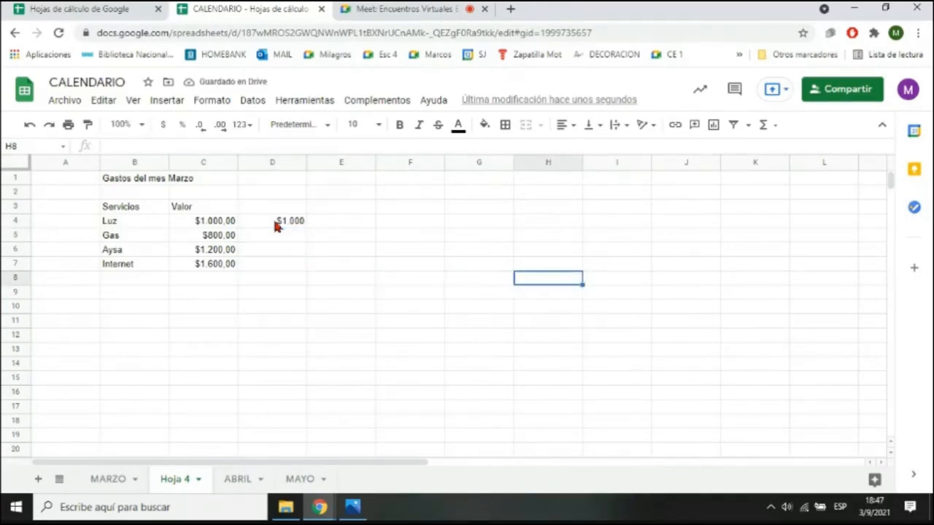
key("Up")
key("Up")
key("Up")
key("Up")
type("$1.000")
key("Return")
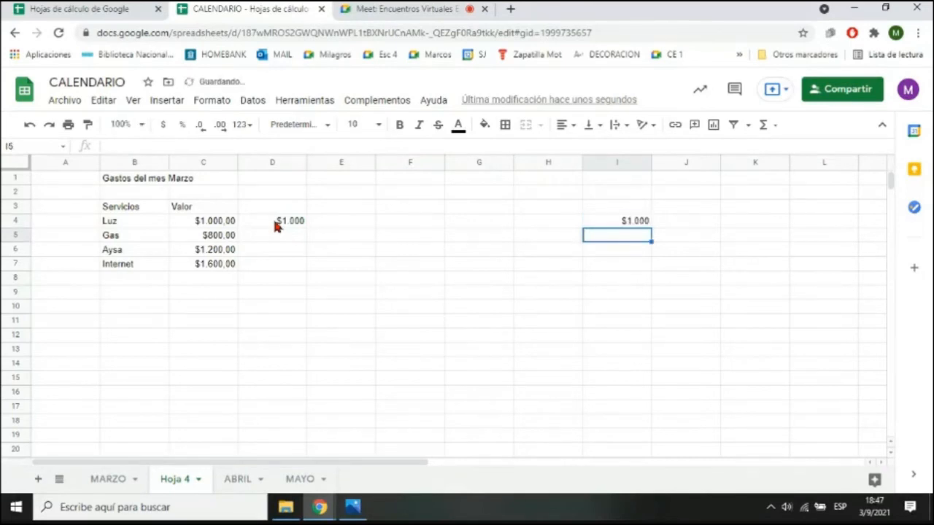
- Enter $ 1000 in cell I5, with a space between the currency sign and the number
type("8")
key("BackSpace")
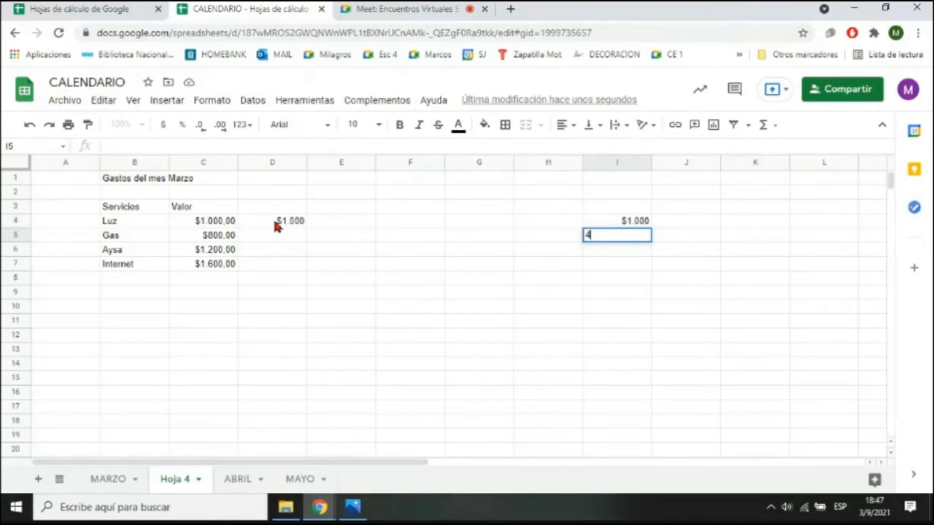
type("4")
key("BackSpace")
type("$ 1000")
key("Return")
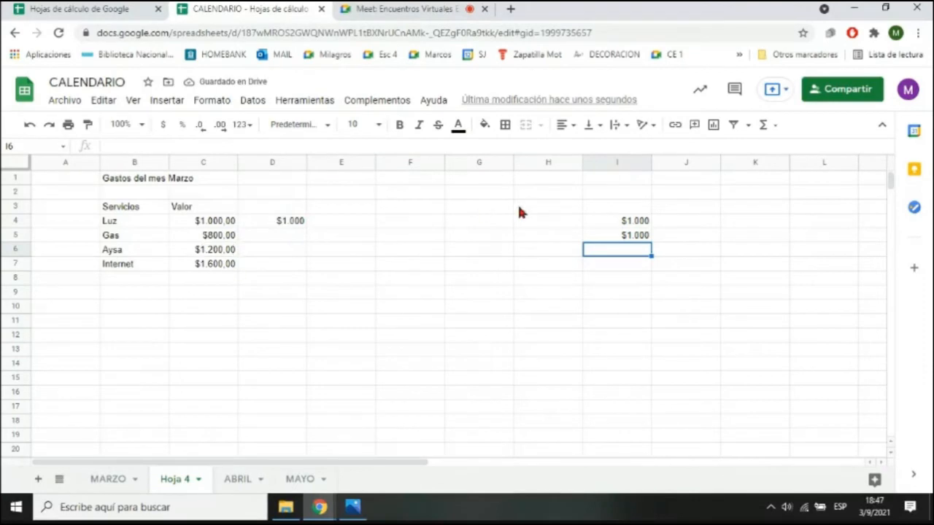
left_click(442, 283)
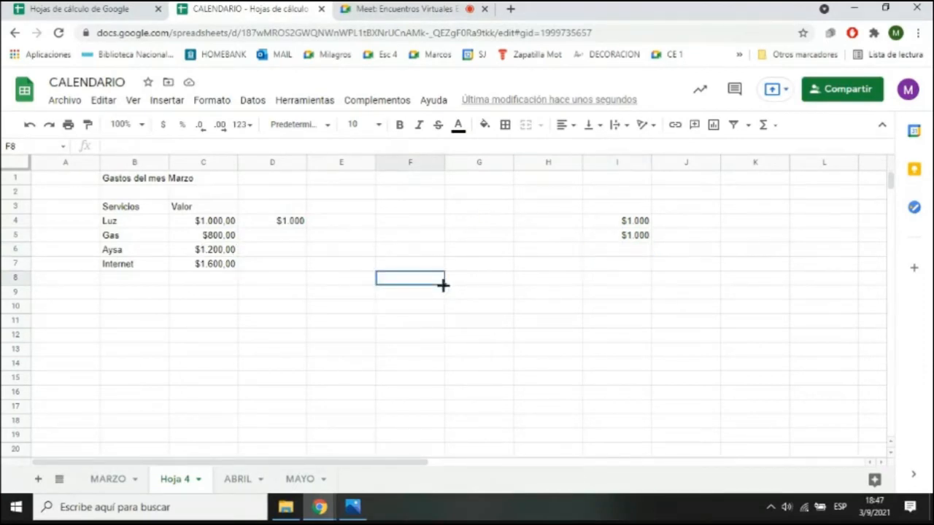
type("$")
key("BackSpace")
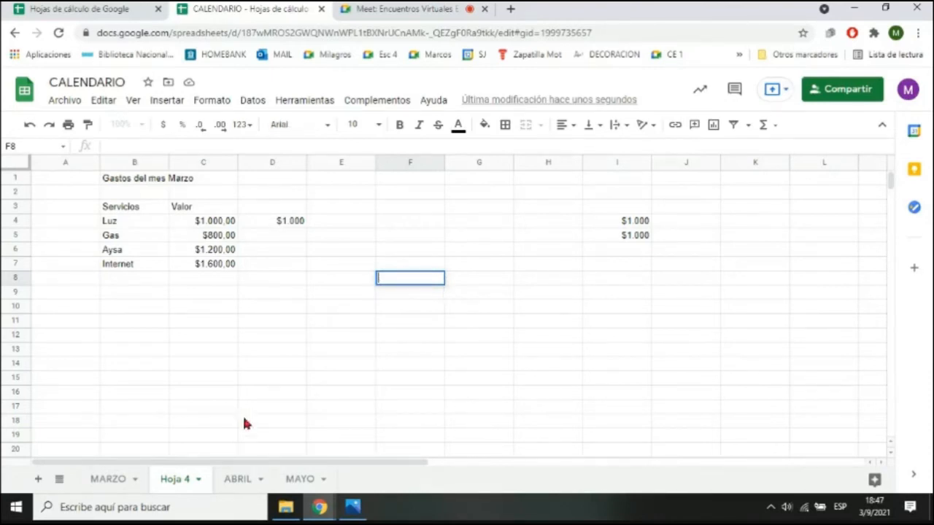
- Enter $1000 as a trial in cell A6 of the MAYO sheet and clear that cell again
left_click(278, 481)
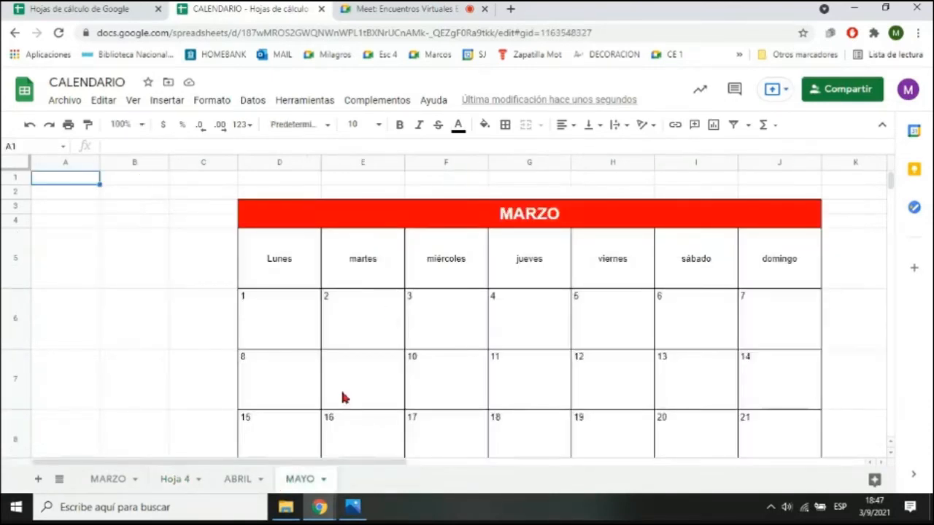
left_click(81, 312)
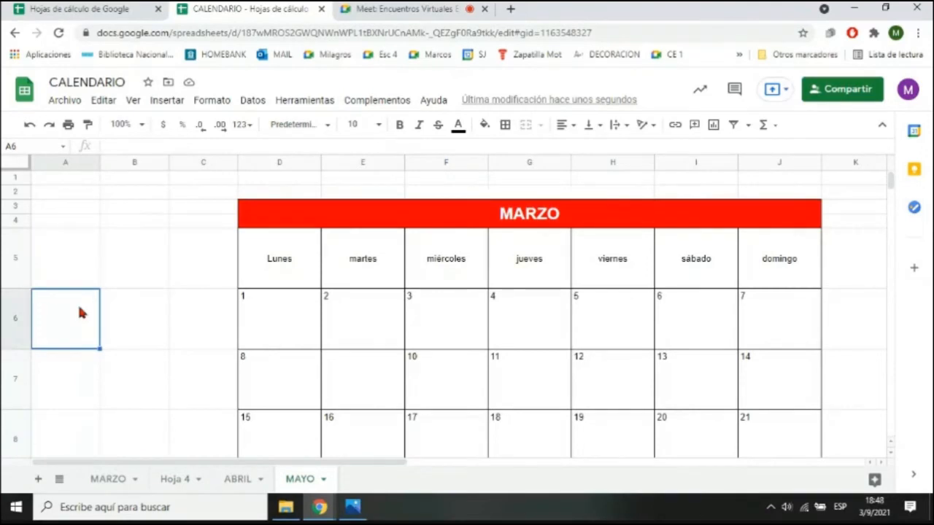
type("$1000")
key("Return")
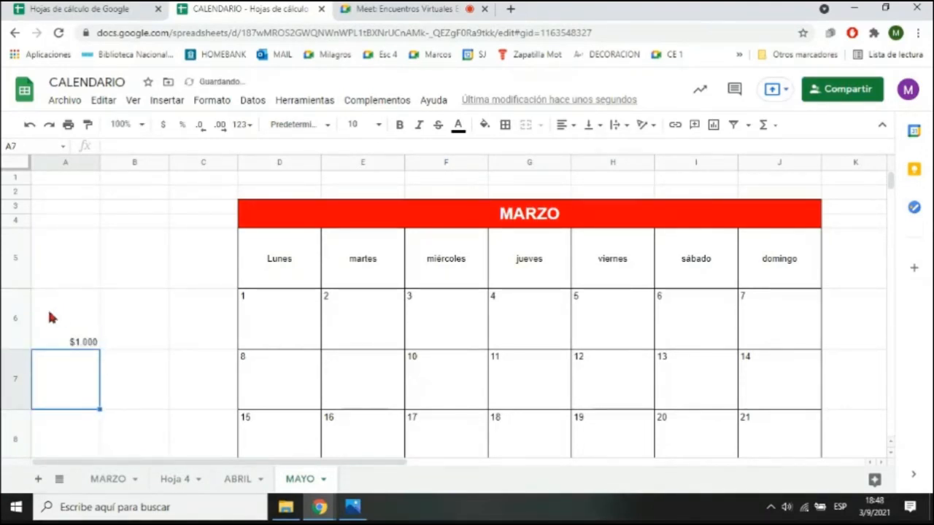
left_click(83, 338)
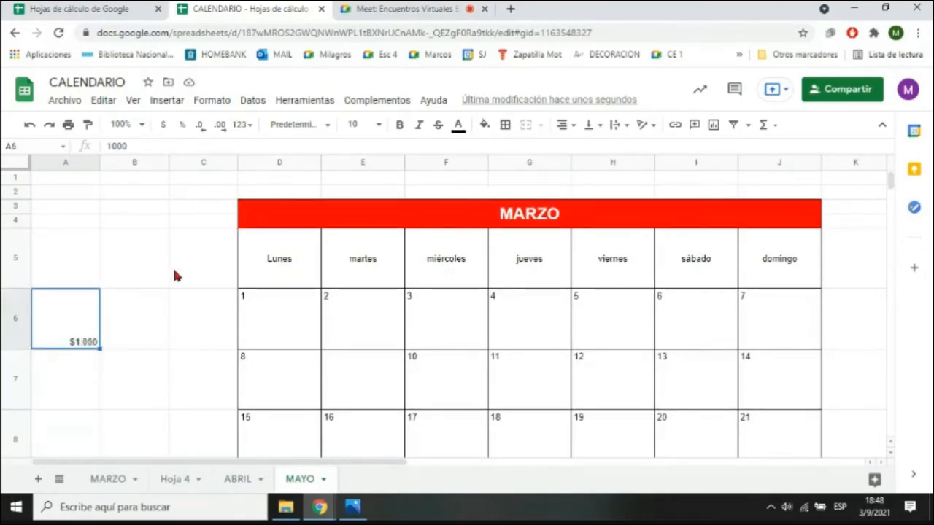
key("Delete")
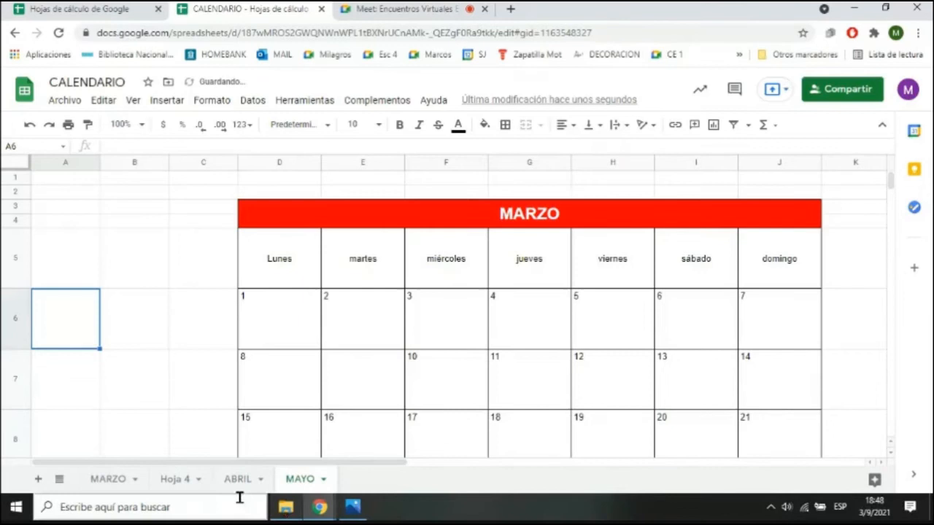
- Clear the trial amounts from I4:I5 and from D4 on the Hoja 4 sheet
left_click(175, 475)
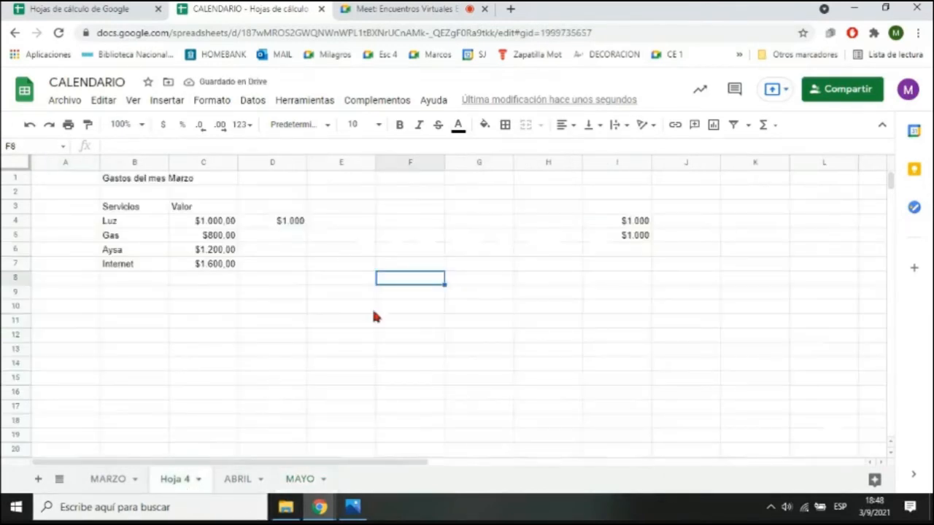
left_click_drag(624, 207, 633, 237)
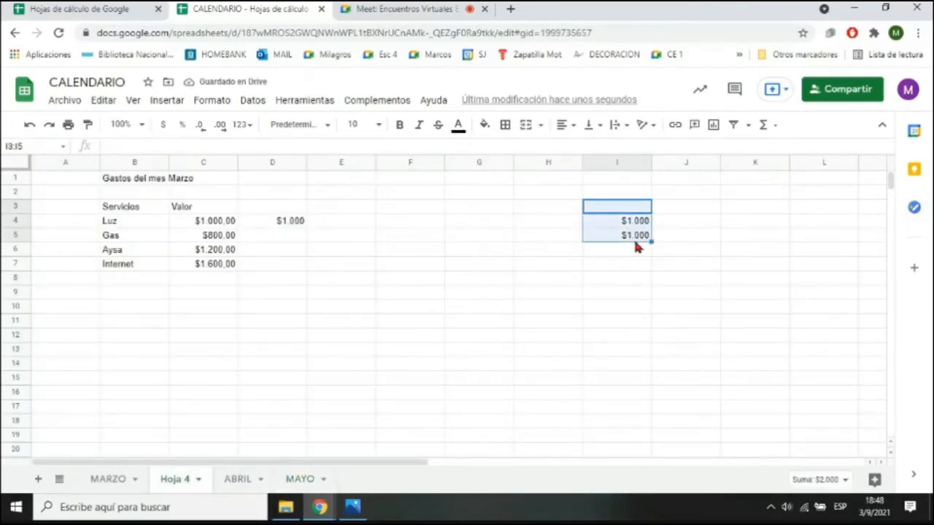
key("Delete")
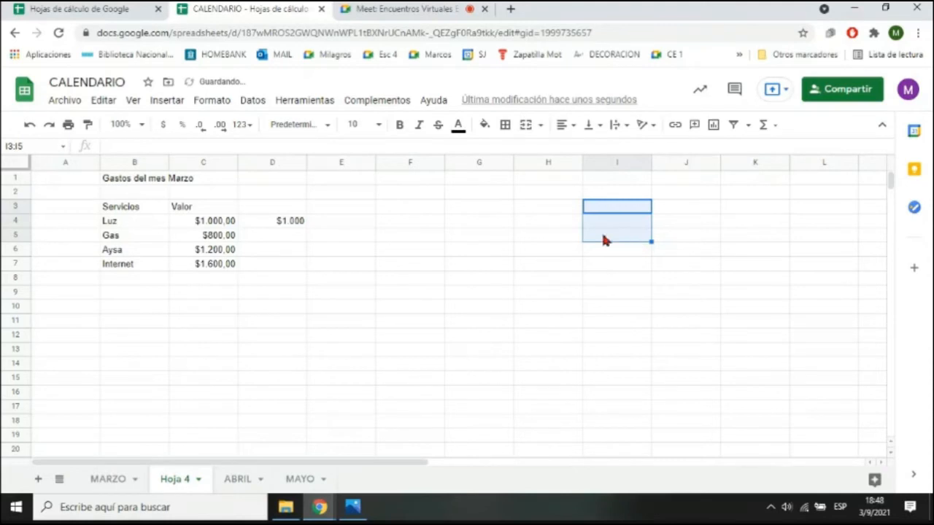
left_click(284, 223)
key("Delete")
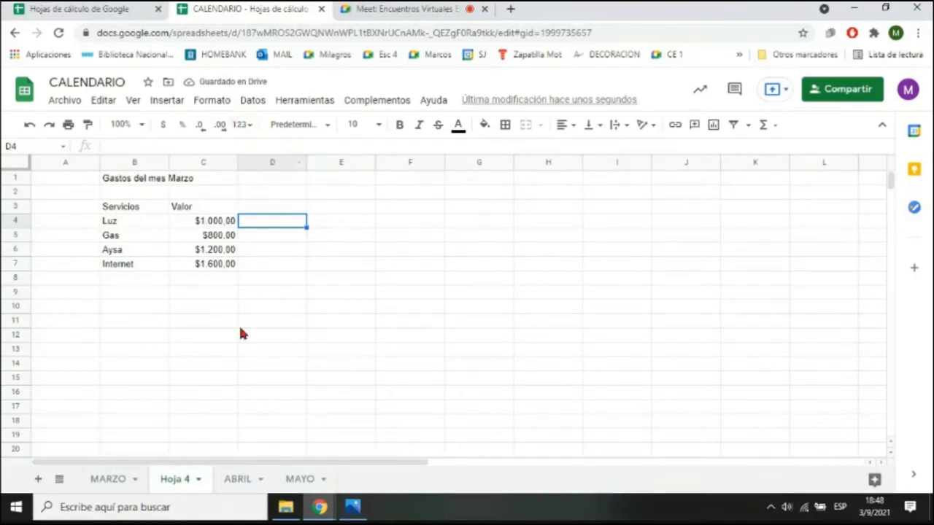
left_click(289, 239)
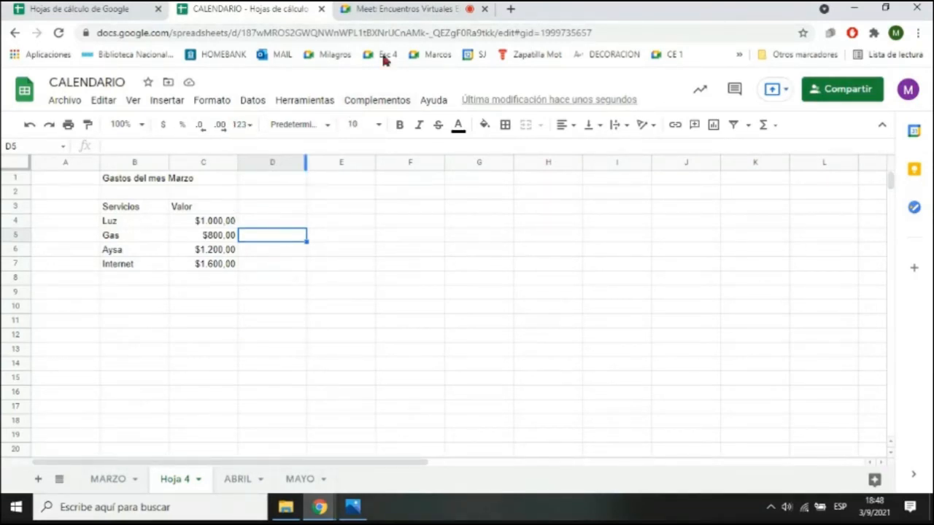
left_click(421, 11)
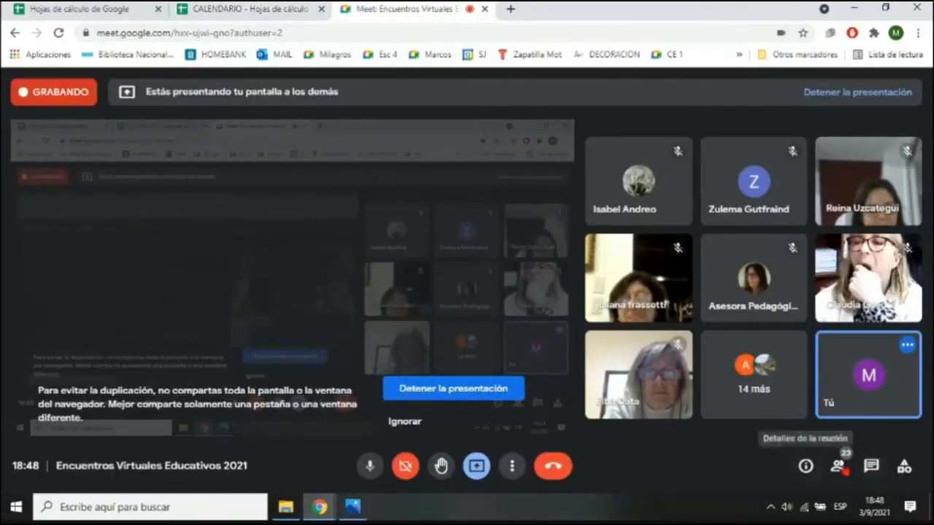
left_click(222, 7)
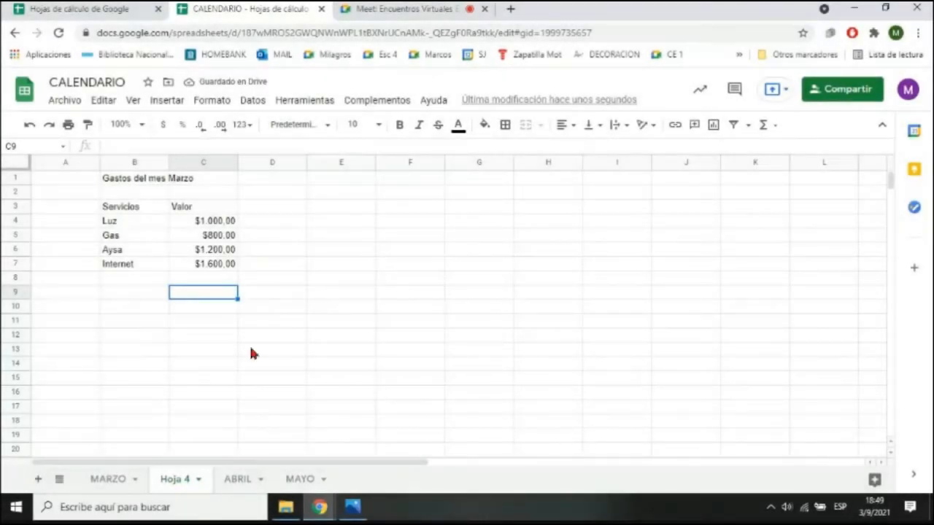
left_click(251, 351)
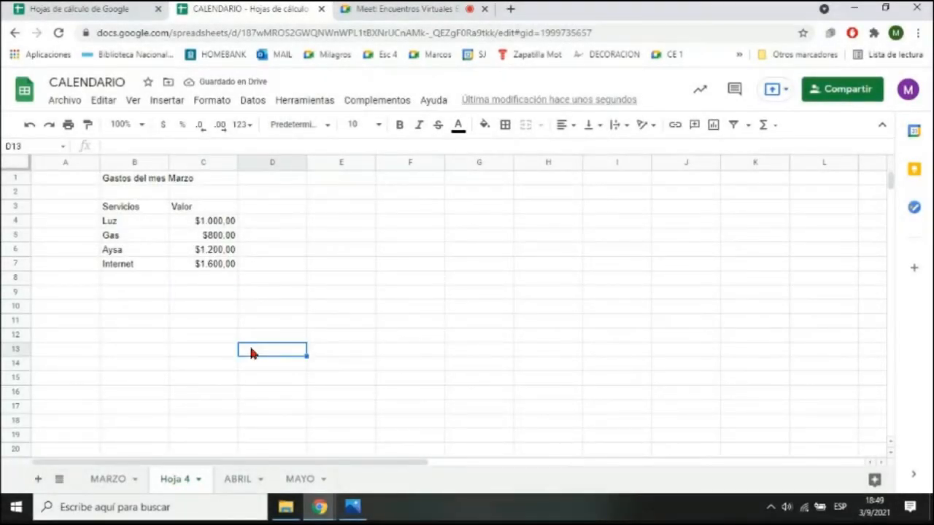
left_click(210, 298)
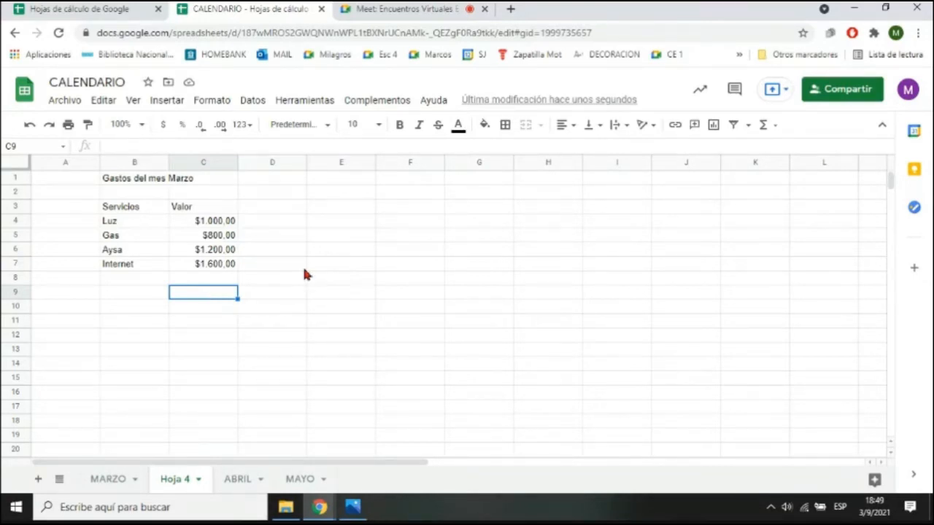
- Enter the label Total in cell B10, below the list of services
left_click(150, 310)
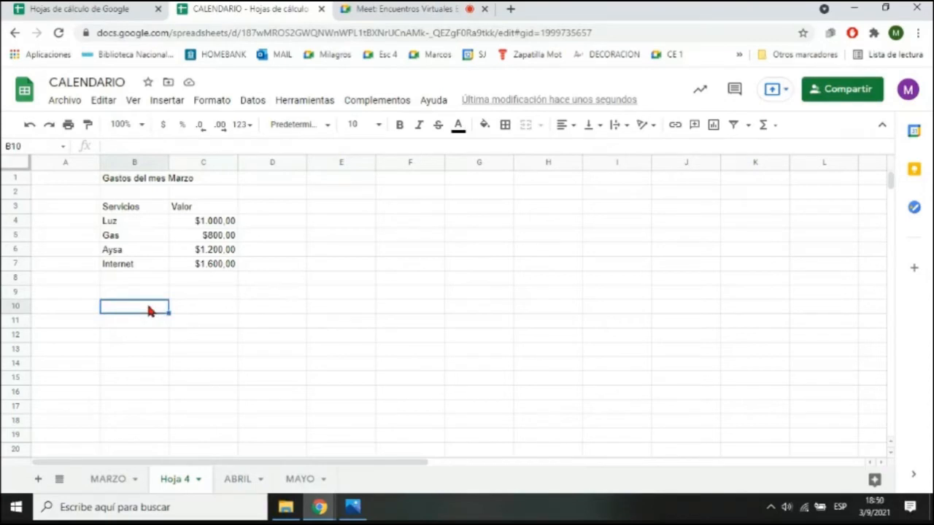
type("Total")
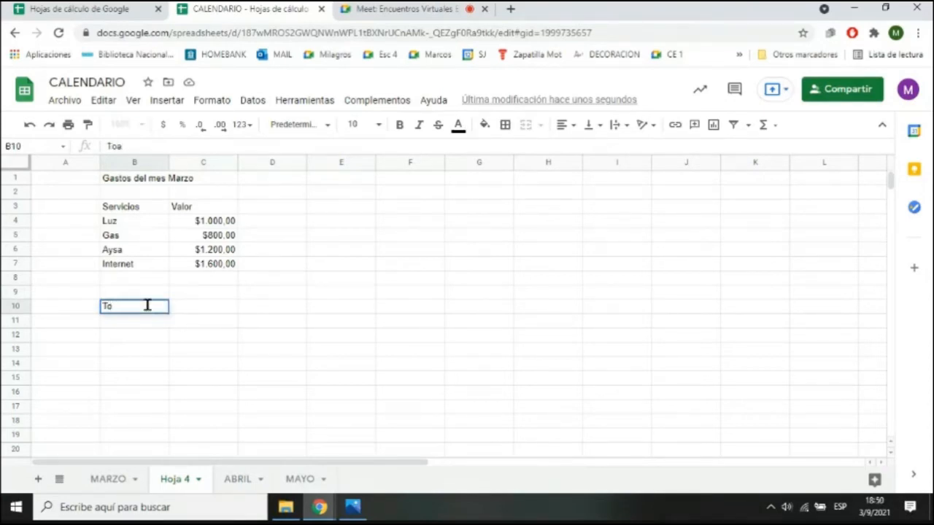
key("Return")
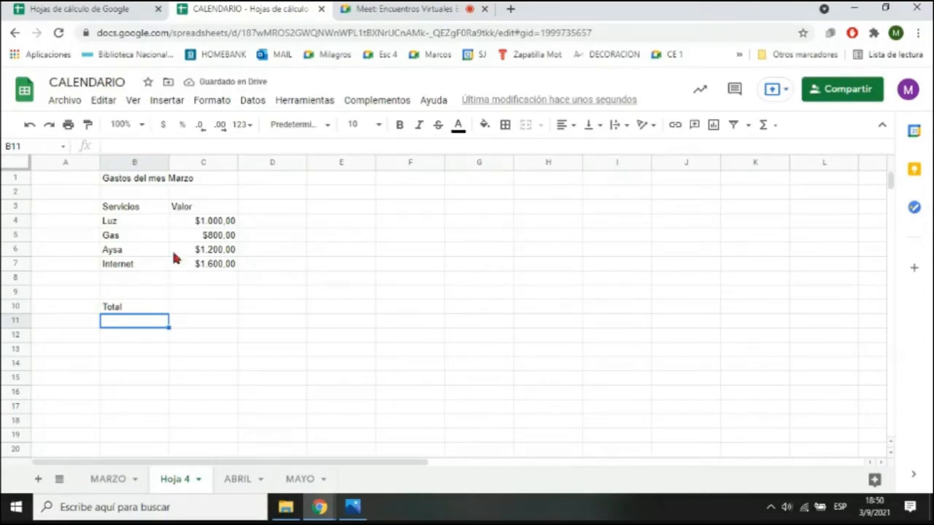
left_click(144, 312)
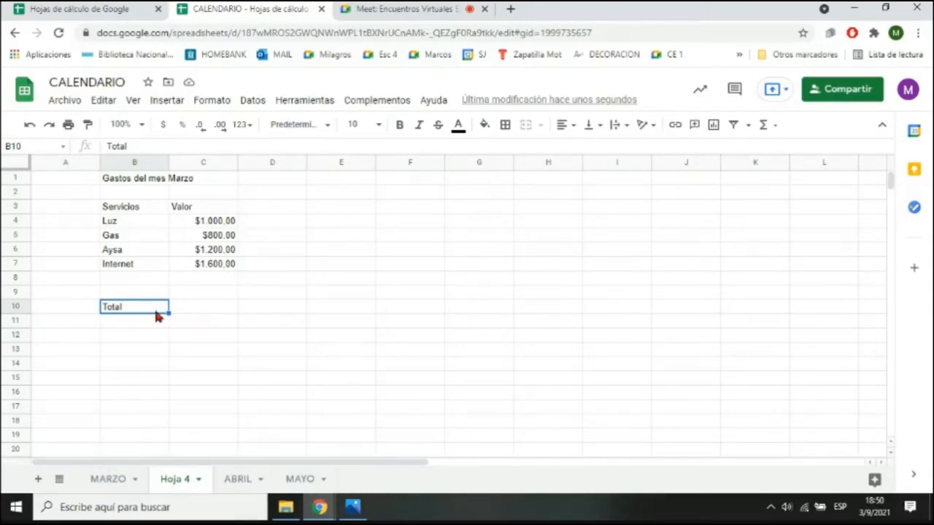
- Try out a SUMA formula over the service amounts C4:C7 in cell C10 and clear that cell again
left_click(175, 312)
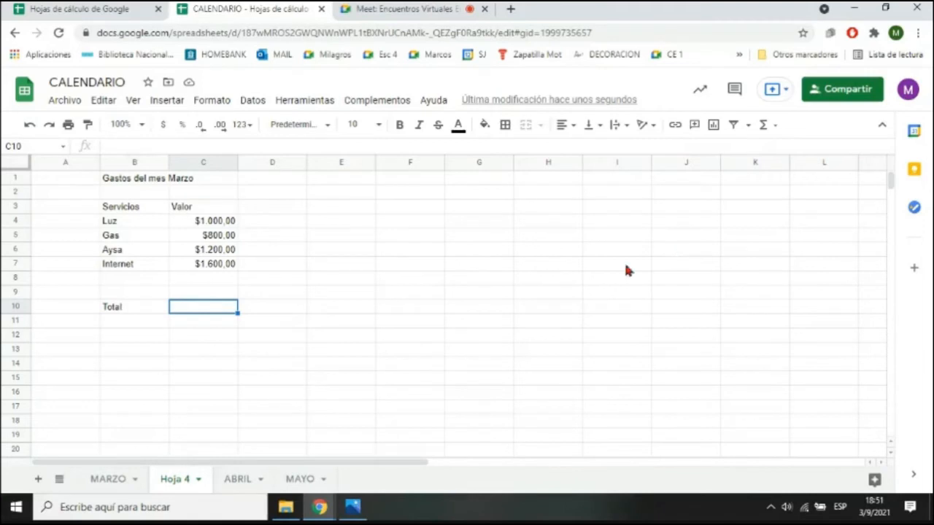
left_click(295, 338)
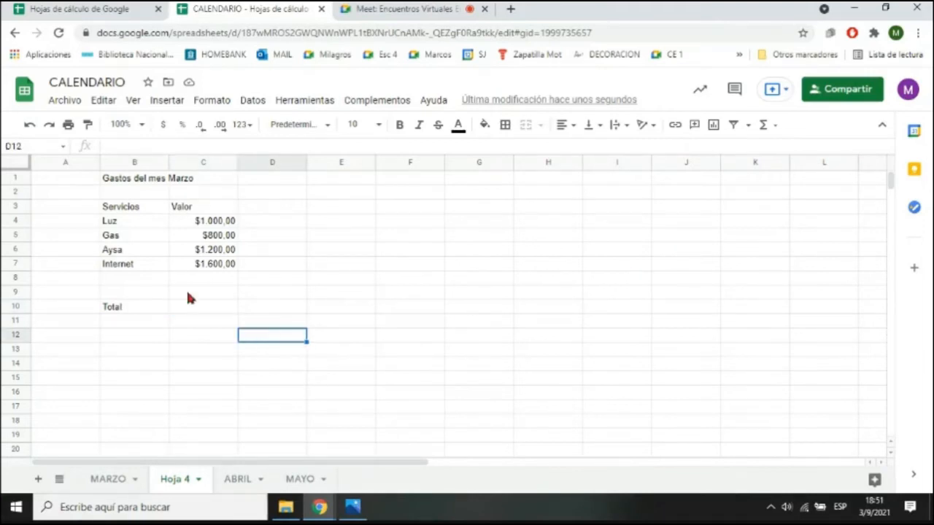
left_click(202, 310)
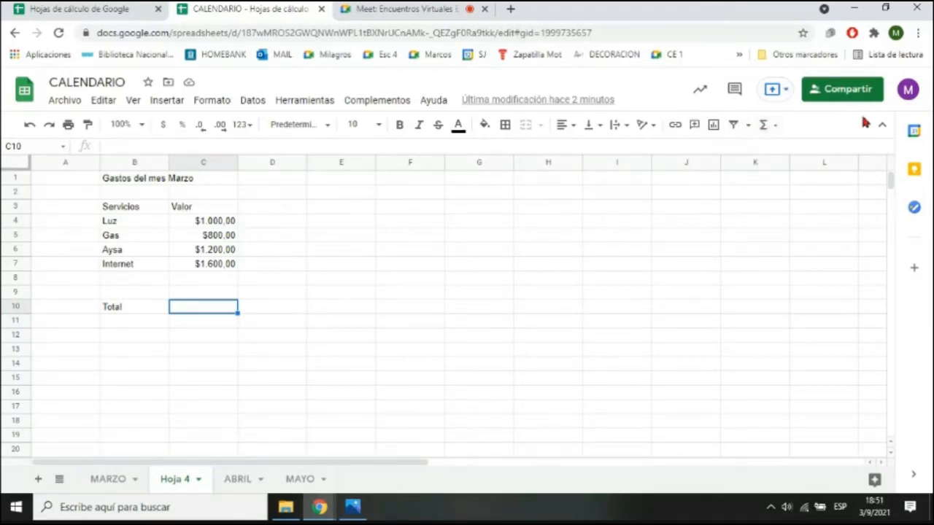
left_click(776, 130)
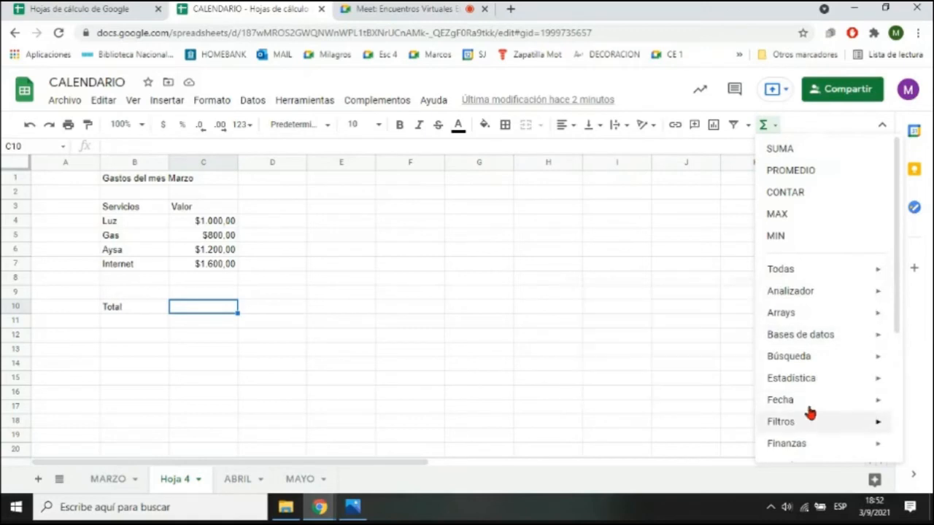
mouse_move(820, 293)
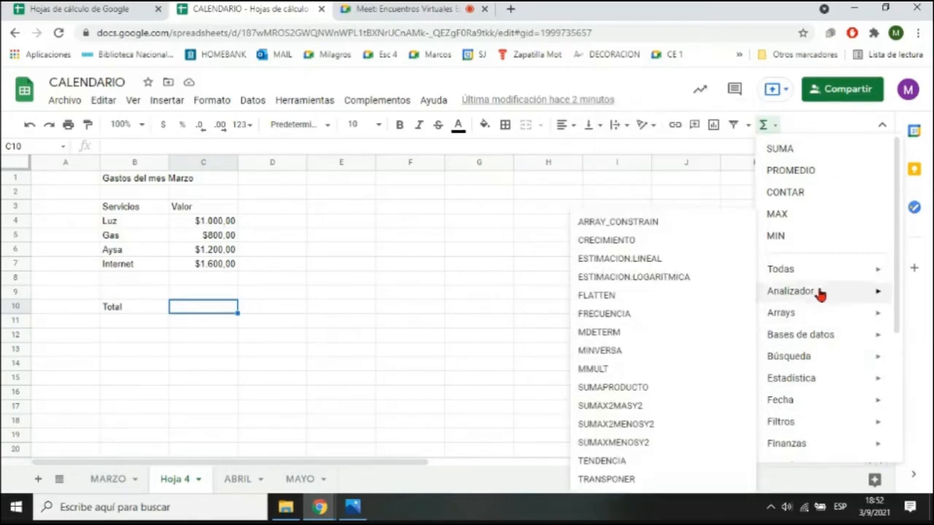
mouse_move(824, 274)
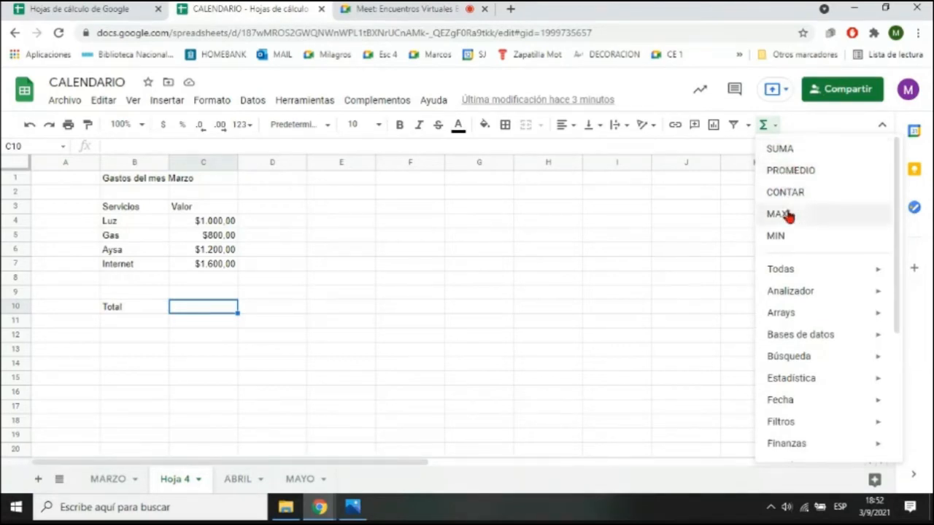
left_click(780, 149)
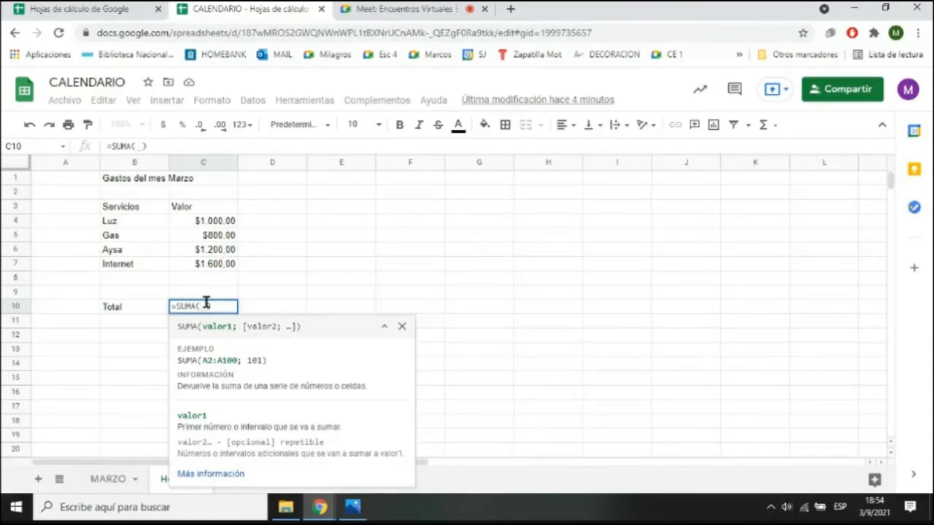
left_click(212, 225)
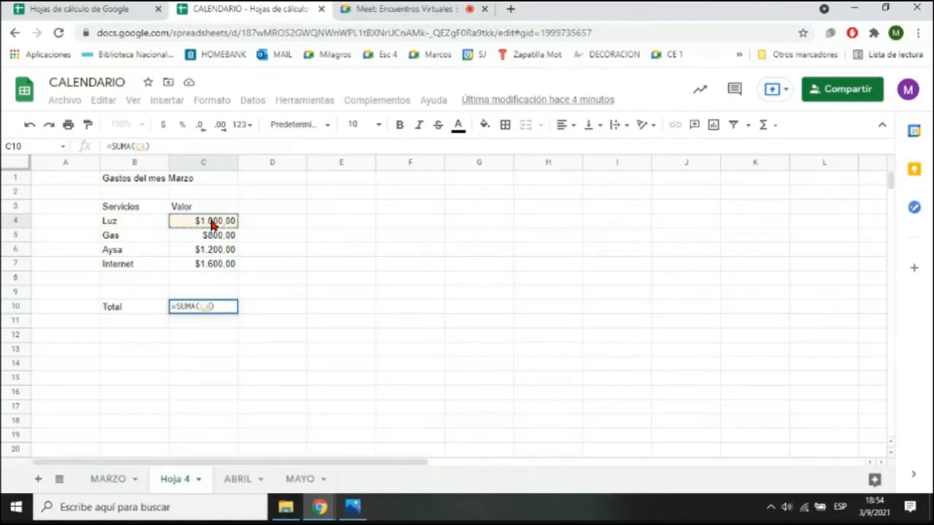
left_click_drag(212, 225, 212, 269)
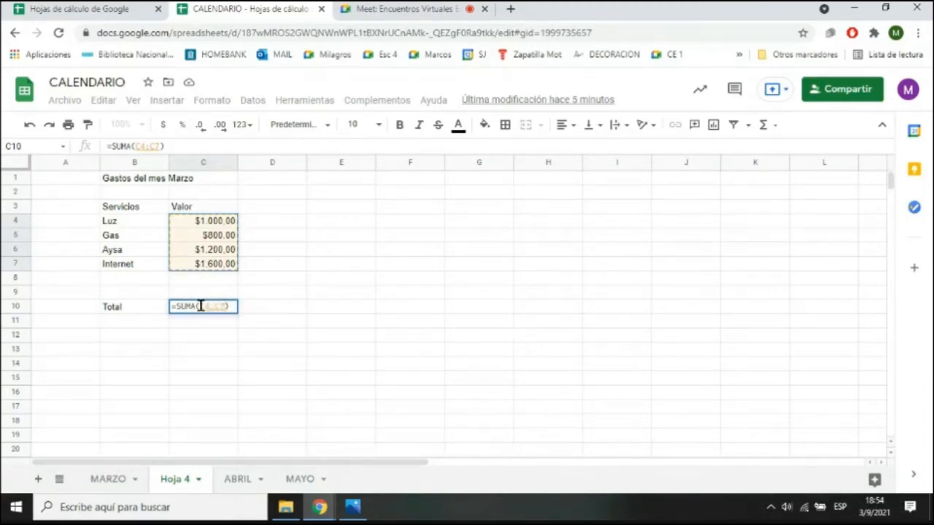
left_click_drag(200, 306, 224, 307)
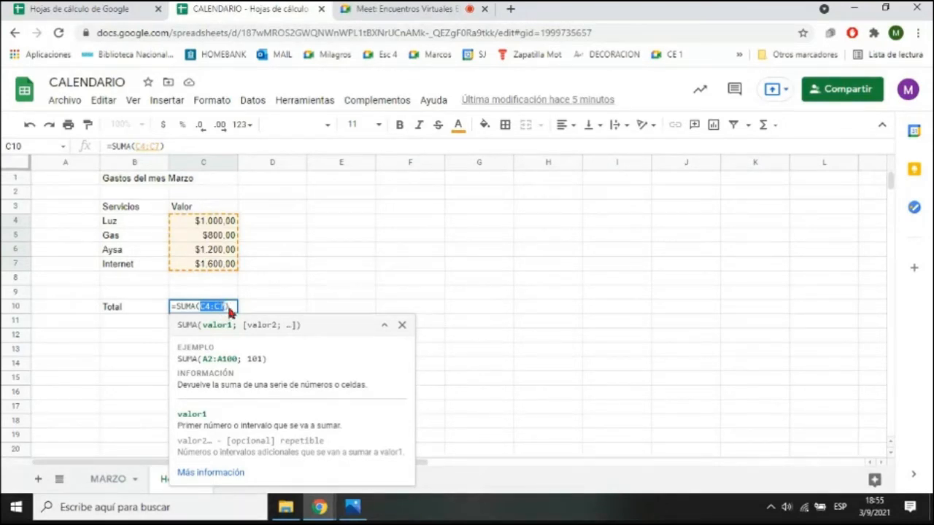
key("Return")
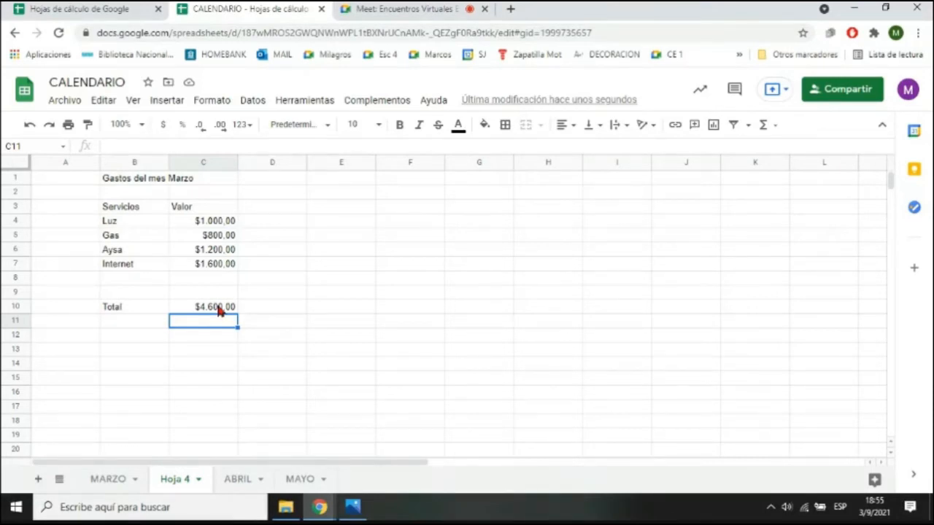
left_click(218, 310)
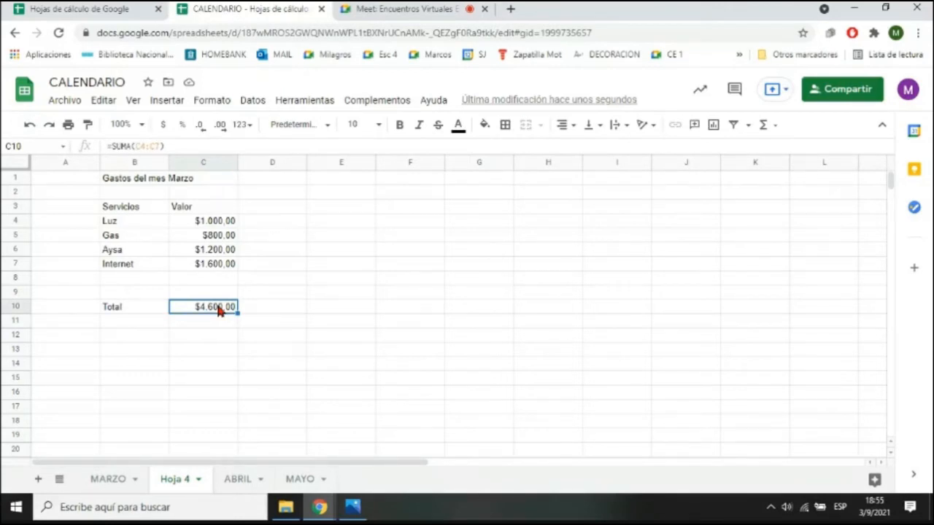
key("Delete")
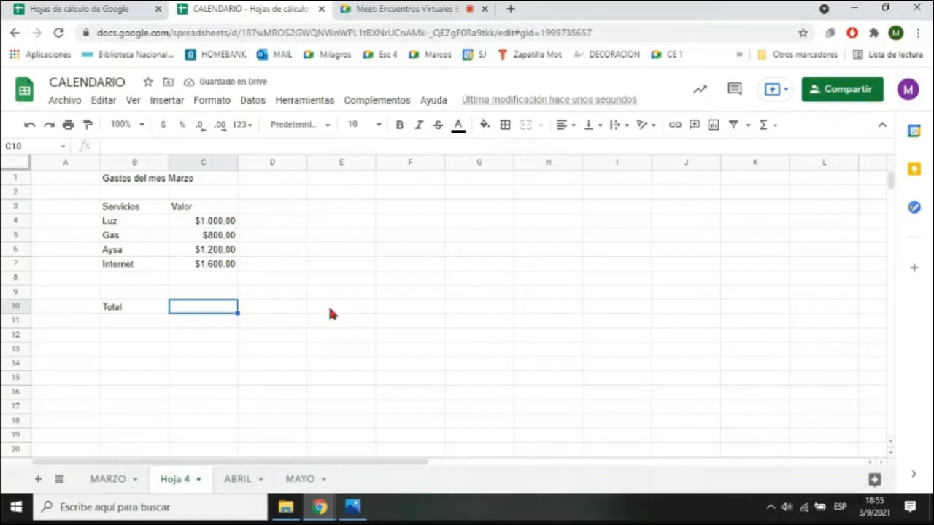
- Total the service amounts C4:C7 in cell C10 with the SUMA function
left_click(776, 126)
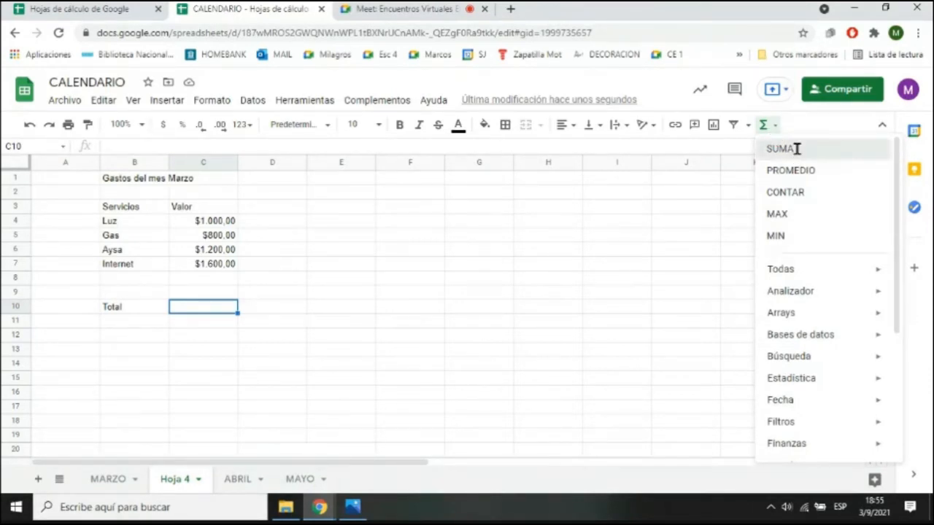
left_click(795, 150)
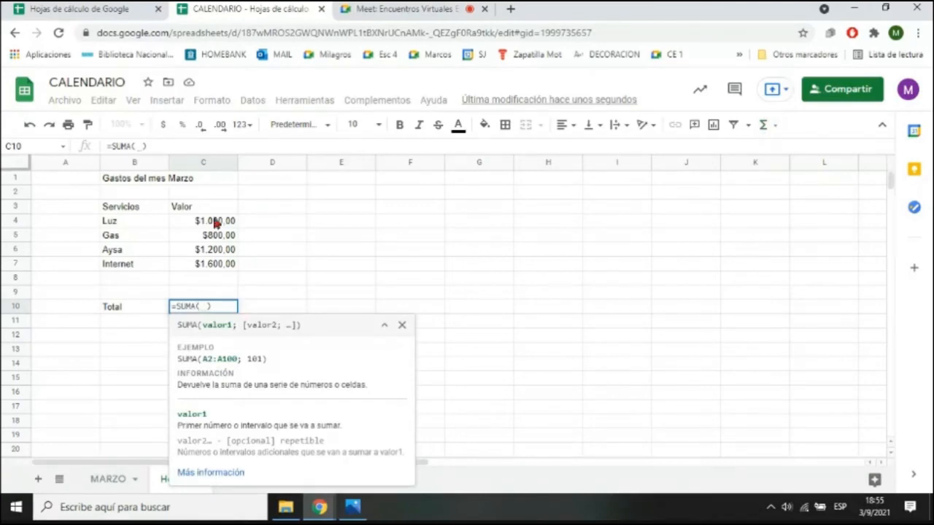
left_click_drag(210, 224, 215, 268)
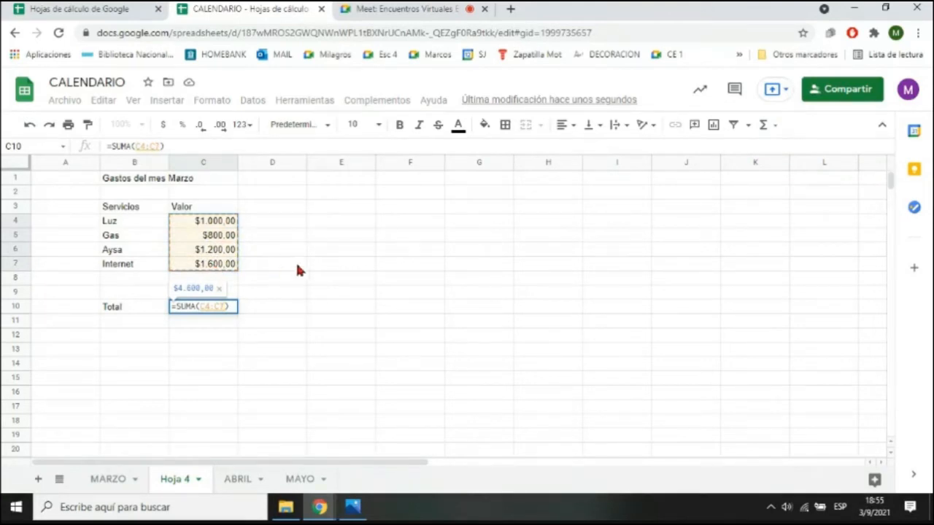
key("Return")
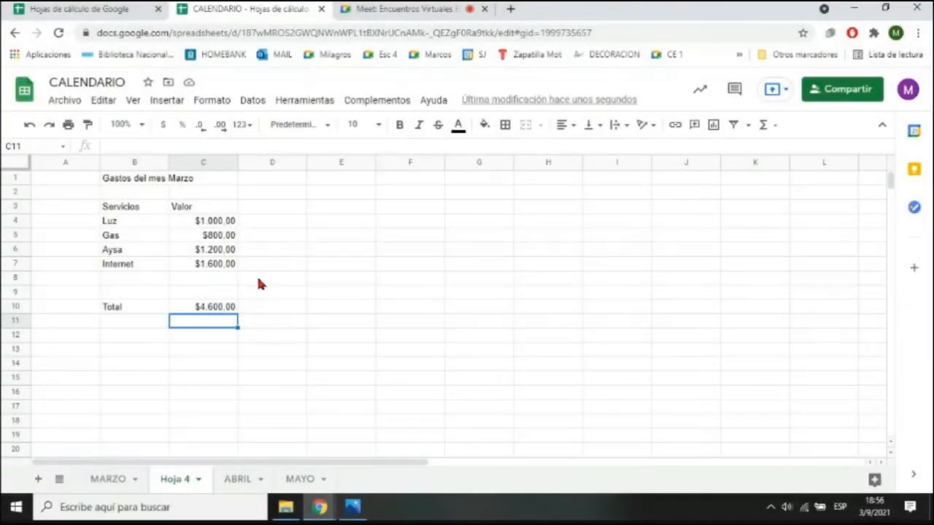
left_click(215, 309)
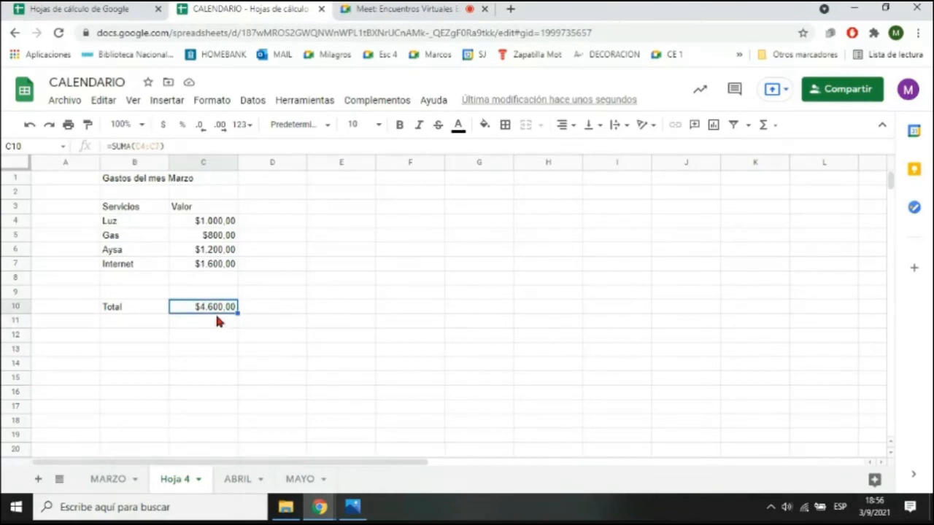
- Enter the label Promedio in cell B11, below the Total label
left_click(131, 325)
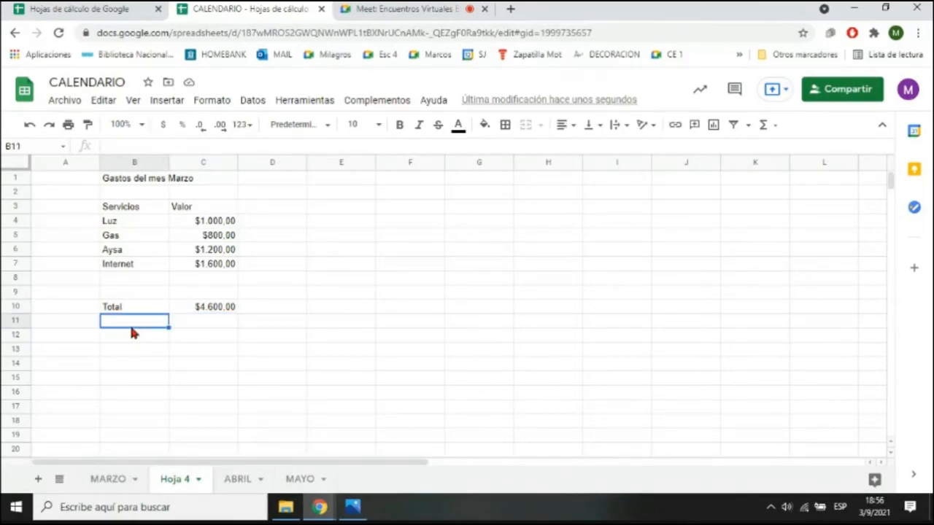
type("Promedio")
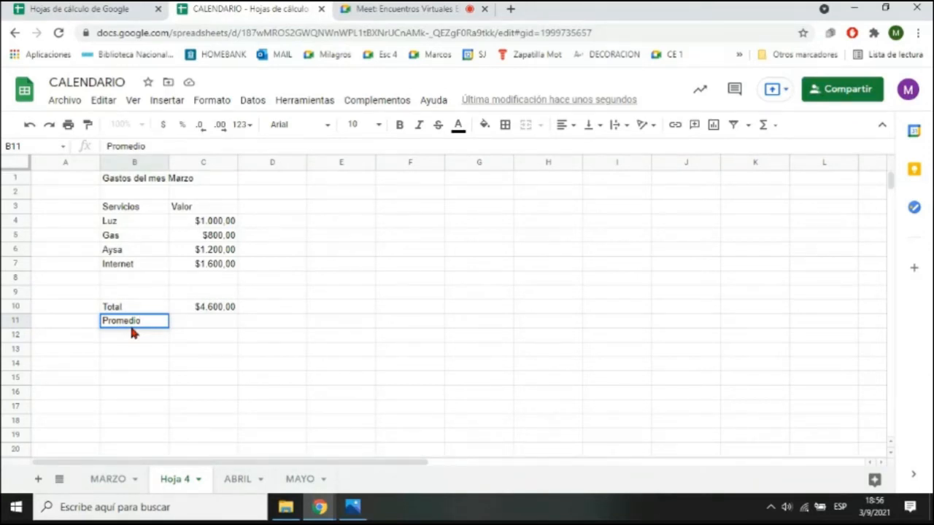
key("Tab")
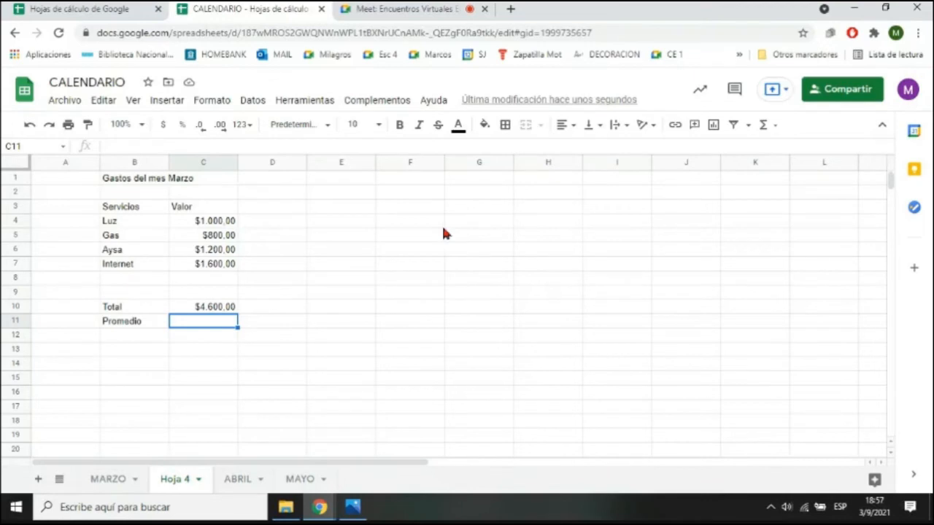
- Average the service amounts C4:C7 in cell C11 with the PROMEDIO function
left_click(778, 129)
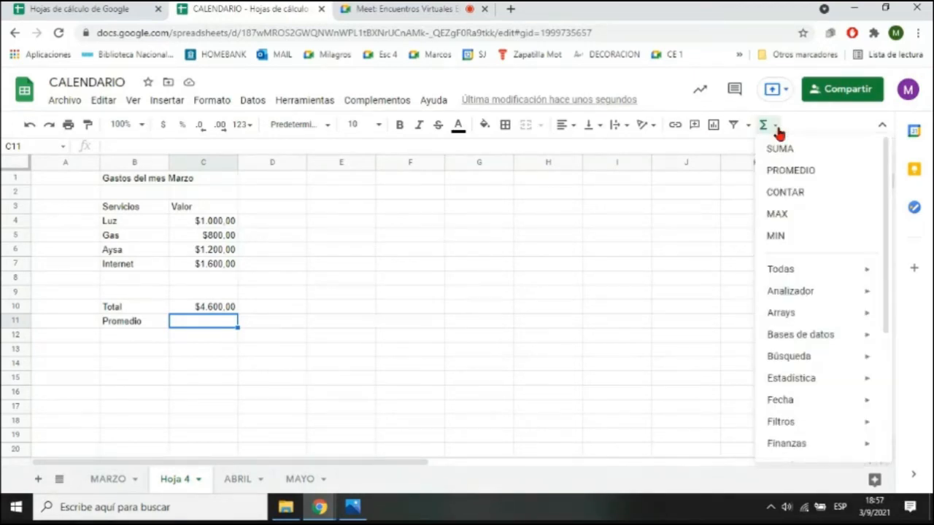
left_click(799, 172)
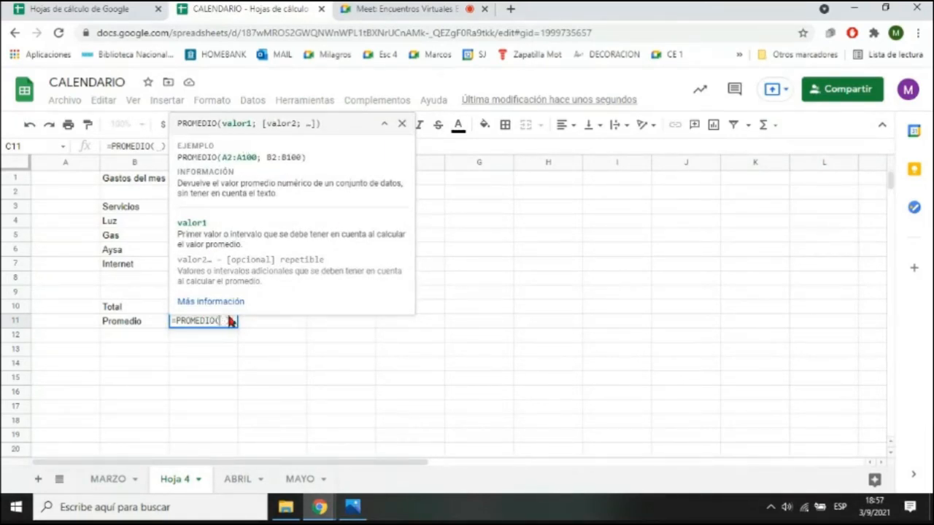
left_click(401, 124)
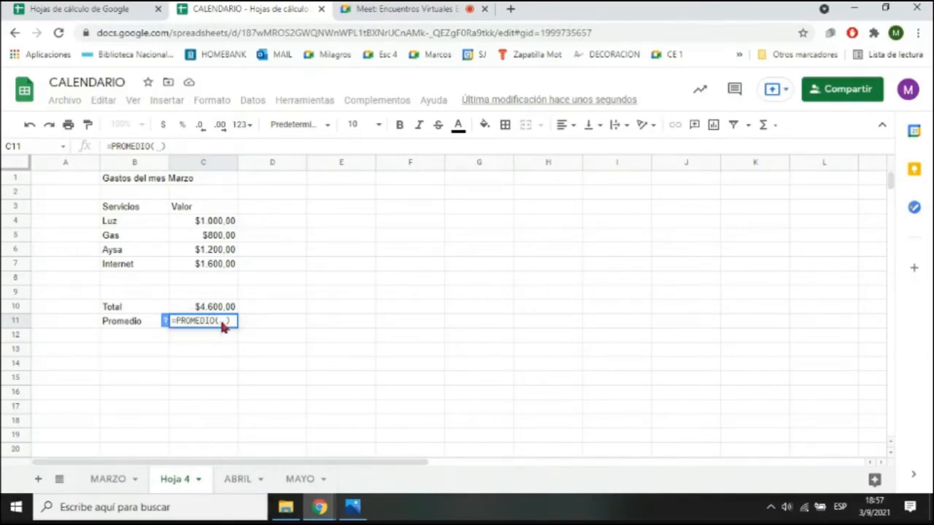
left_click(219, 222)
left_click_drag(219, 222, 224, 265)
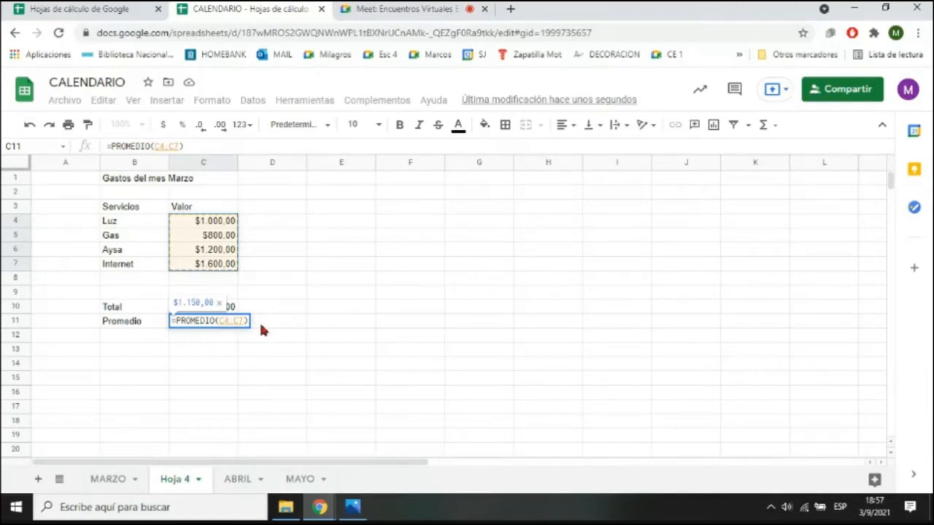
key("Return")
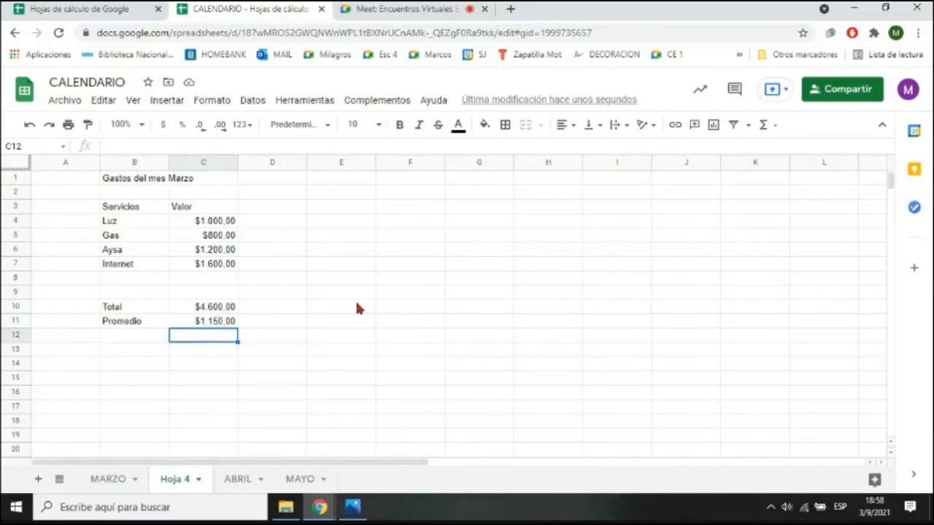
- Set the Gas amount in C5 to 860 and check the range used by the Total formula in C10
left_click(213, 241)
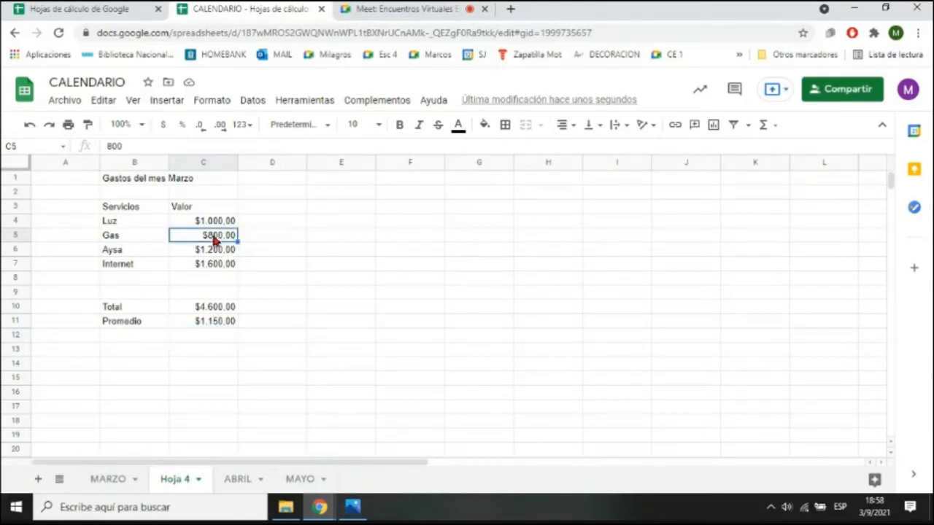
type("860")
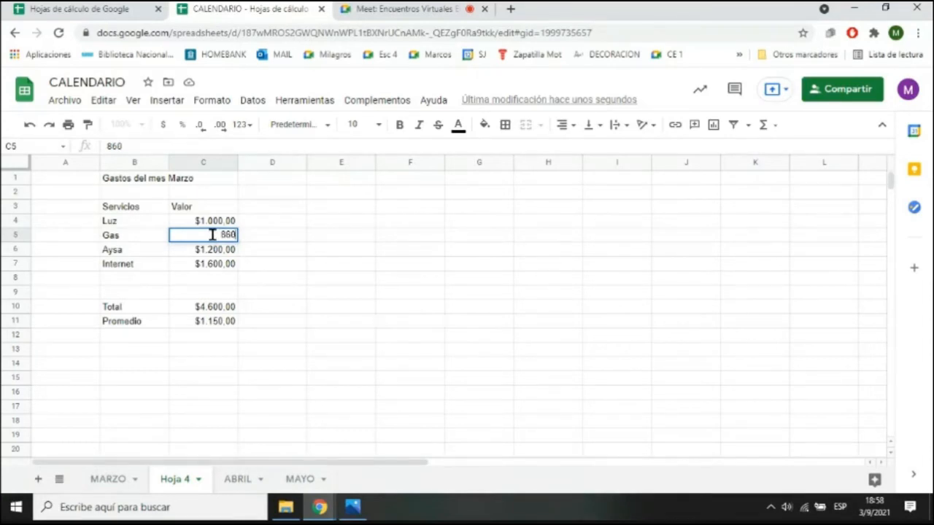
key("Return")
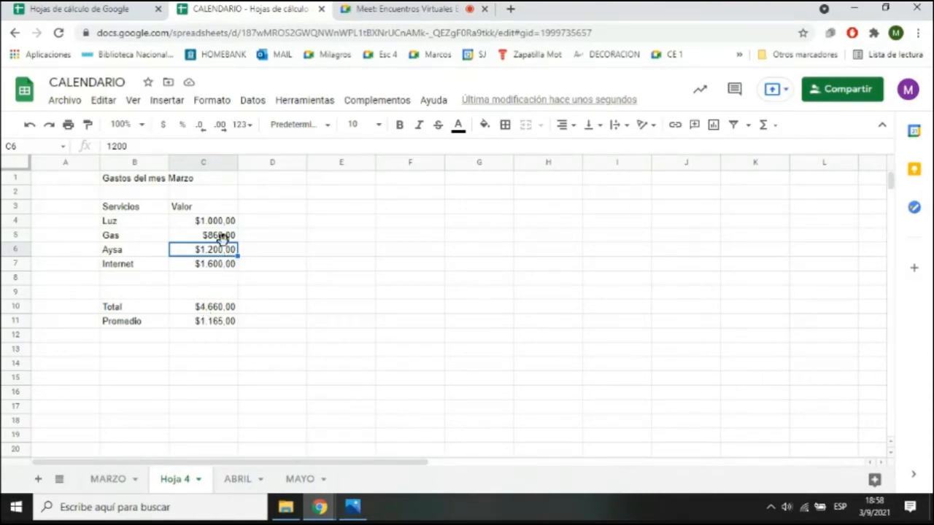
left_click(224, 308)
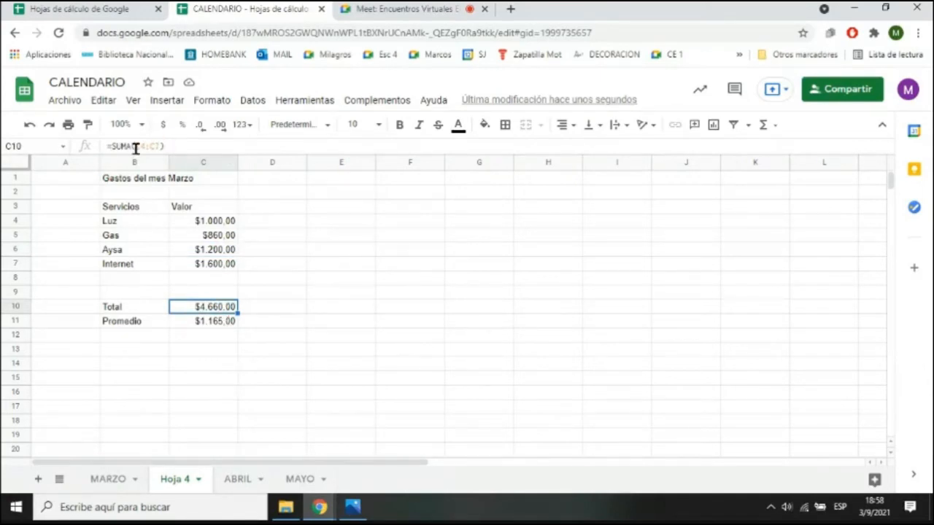
left_click_drag(135, 147, 162, 148)
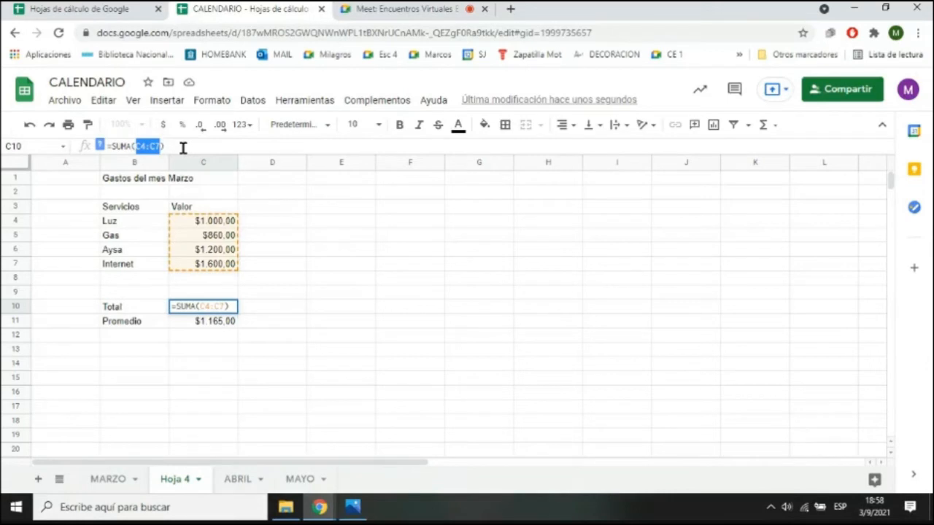
key("Return")
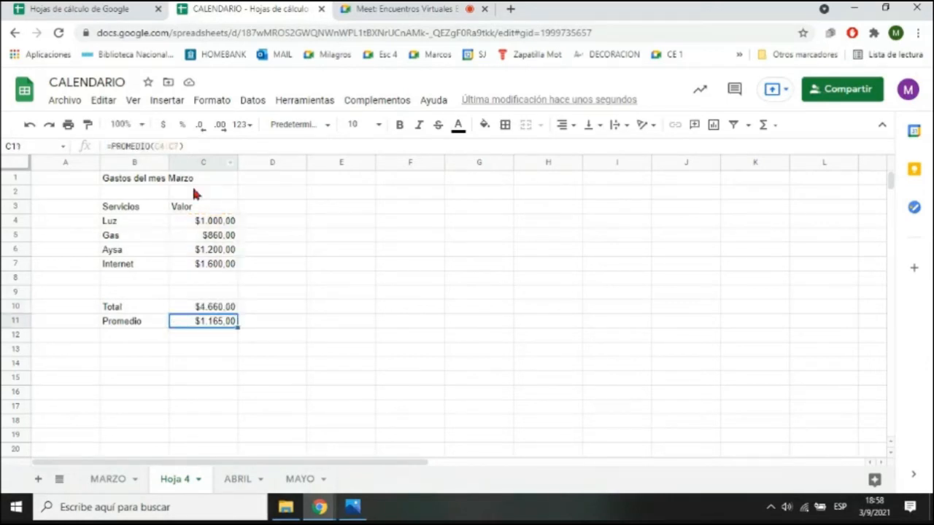
- Set the Luz amount in C4 to 1200 and check the Total cell C10
left_click(224, 222)
type("12000")
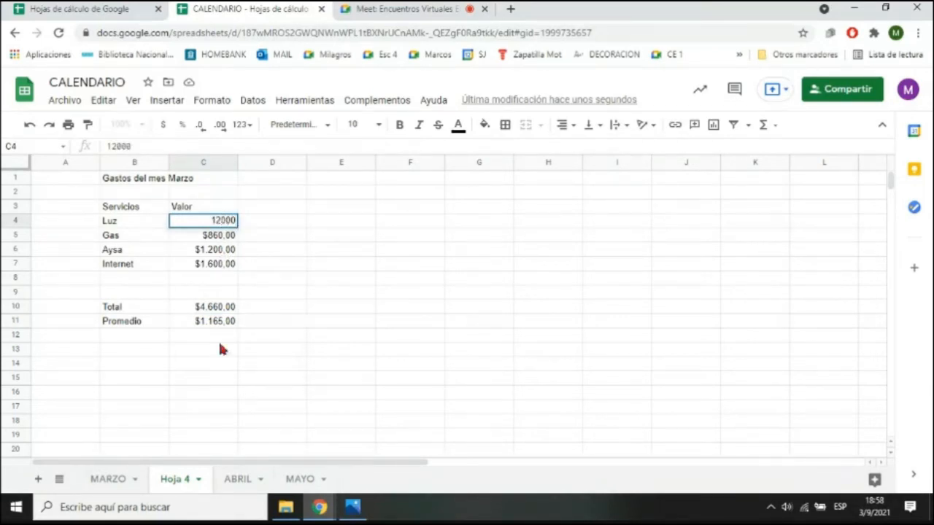
key("BackSpace")
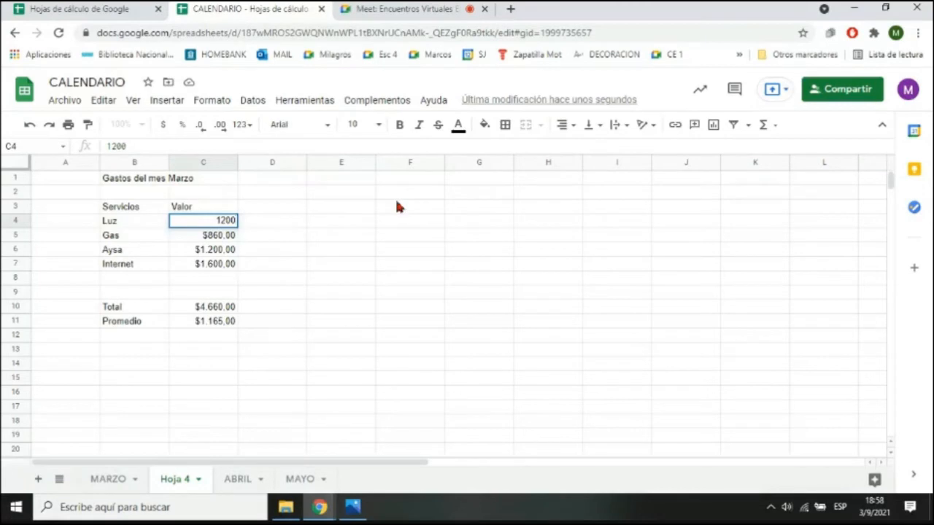
key("Return")
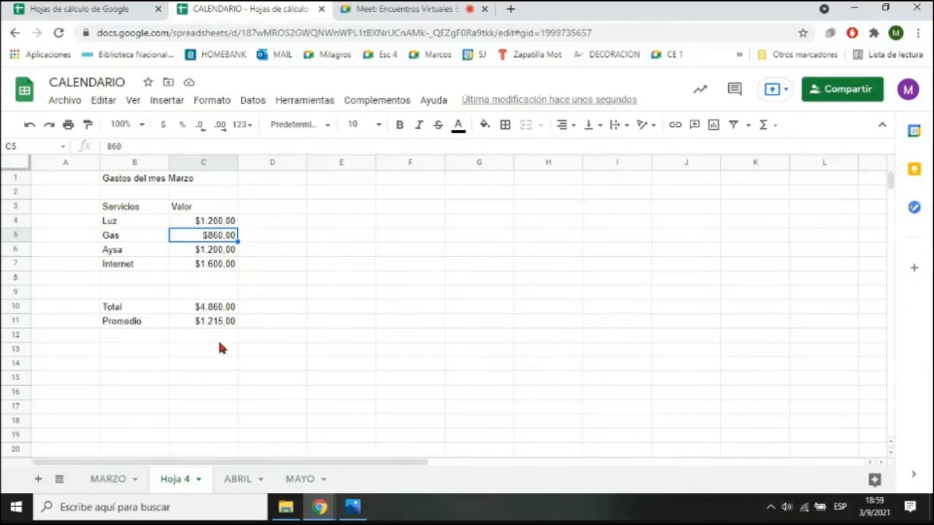
left_click(226, 310)
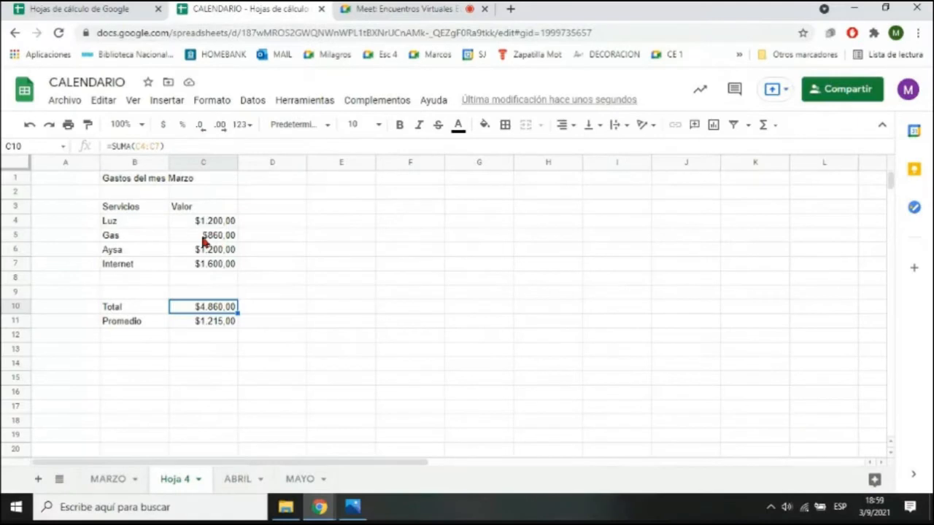
- Try out a negative Gas amount of -860 in C5 and undo that change
left_click(205, 242)
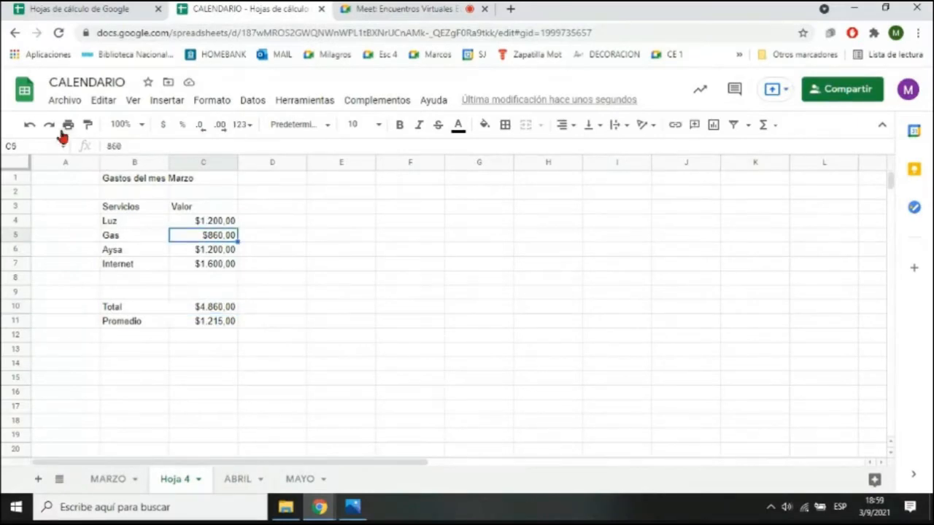
left_click(108, 146)
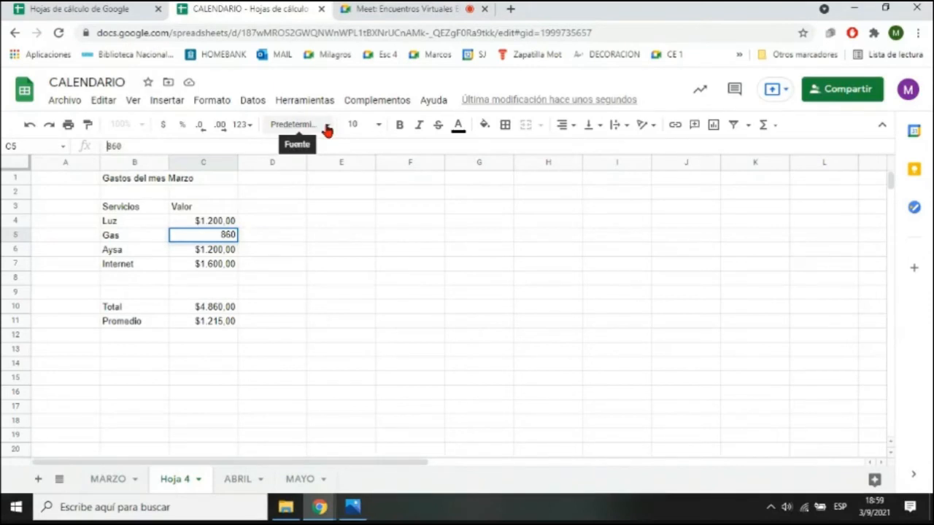
type("-")
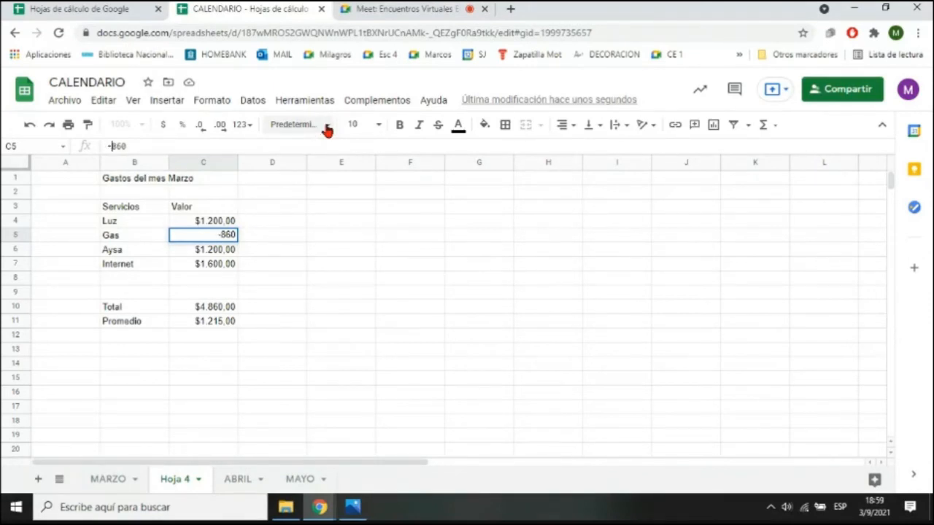
key("Return")
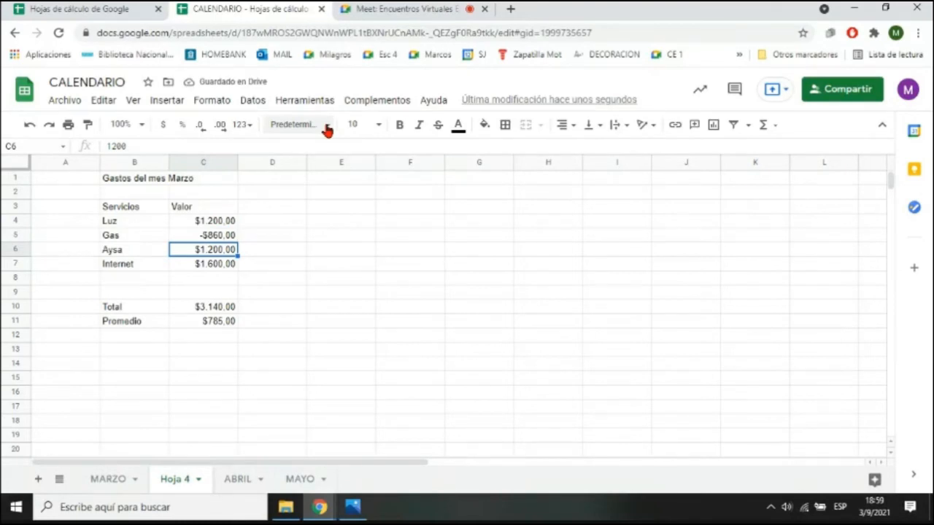
key("ctrl+z")
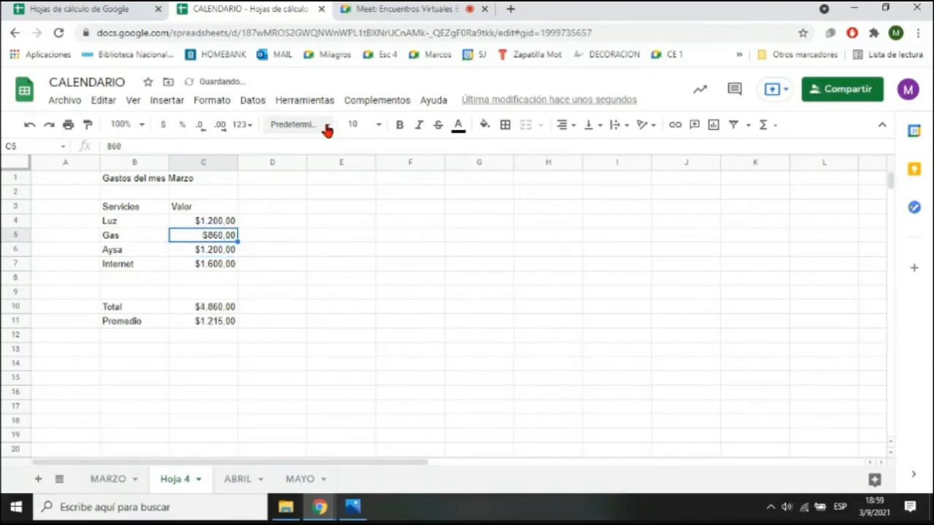
- Make the Gas amount in C5 negative, as -860
left_click(109, 146)
type("-")
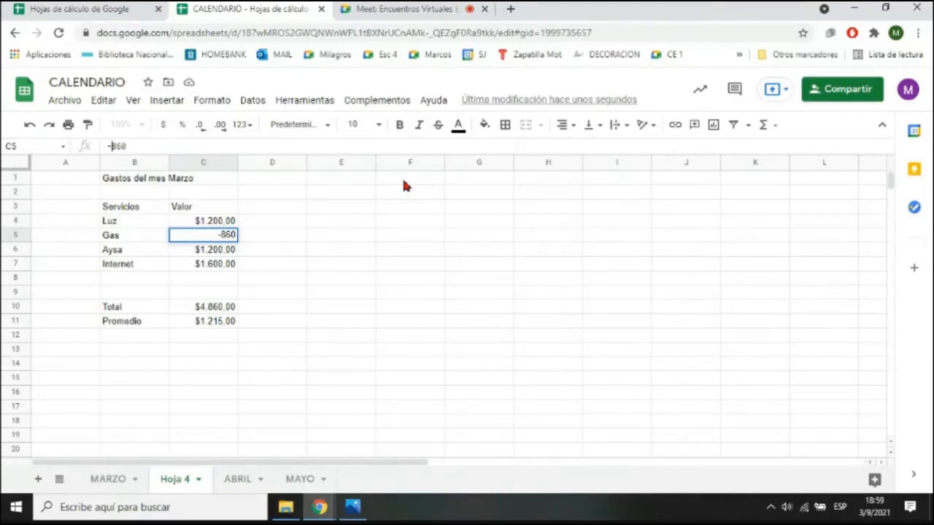
key("Return")
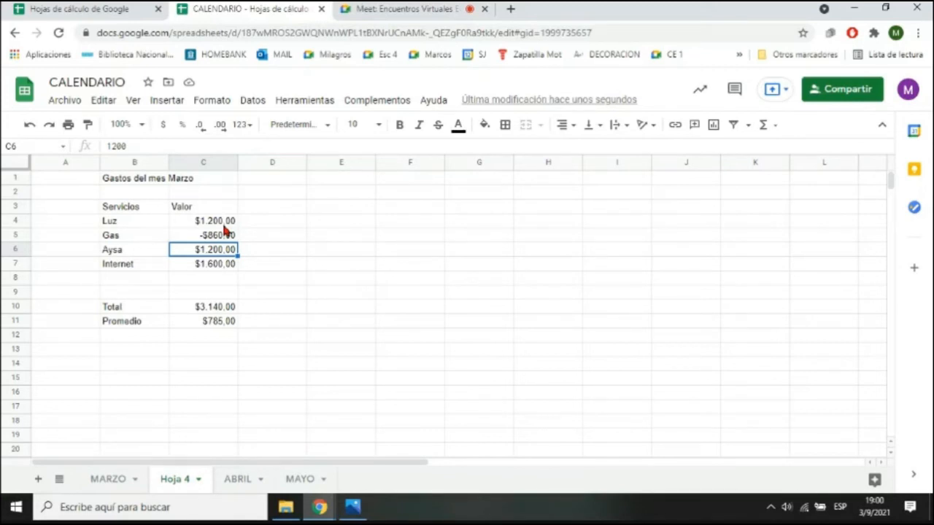
- Enter the labels maximo valor, minimo valor and cantidad in cells B12 to B14, below Promedio
left_click(148, 336)
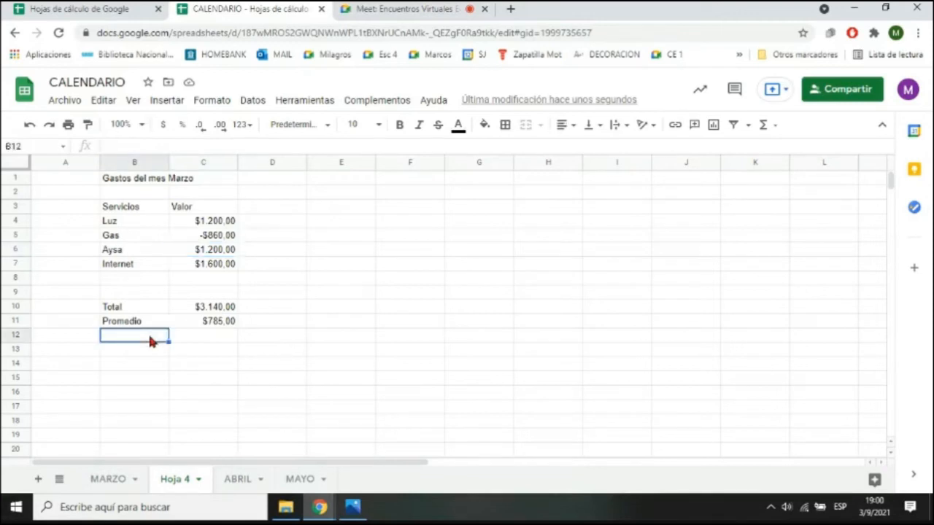
type("maximo")
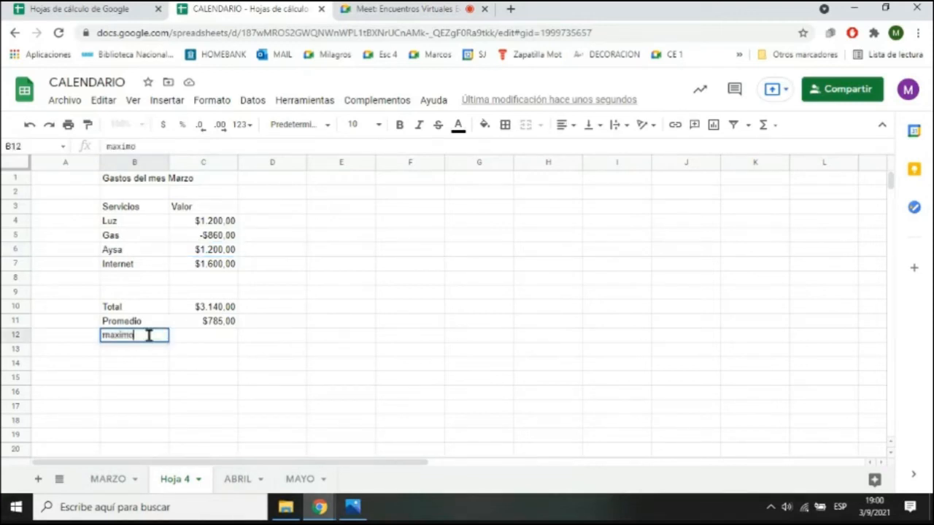
type(" valor")
key("Return")
type("minimo valor")
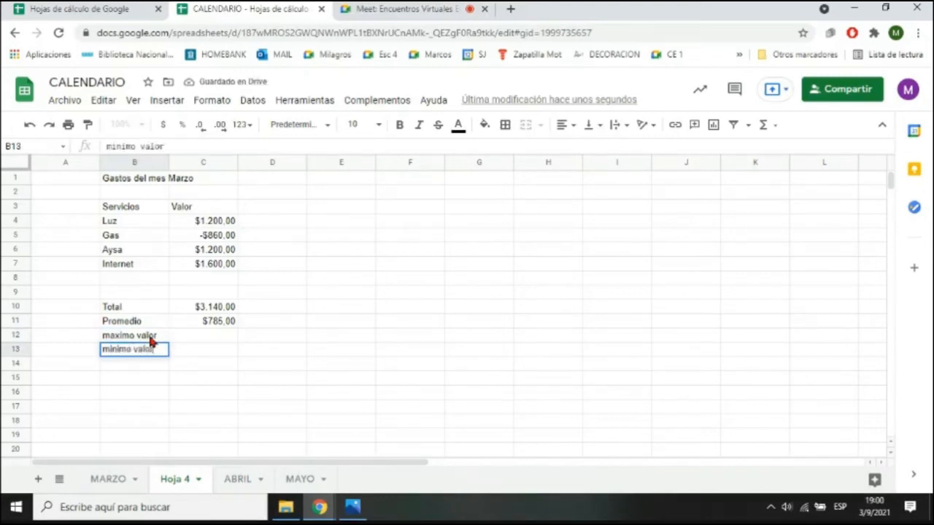
key("Return")
type("cantidad")
key("Return")
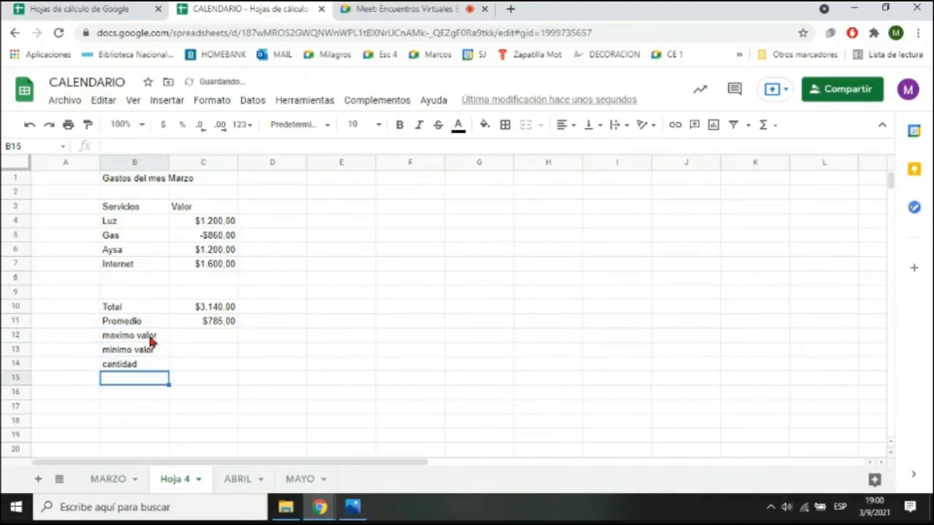
- Find the highest service amount of C4:C7 in cell C12 with the MAX function
left_click(220, 336)
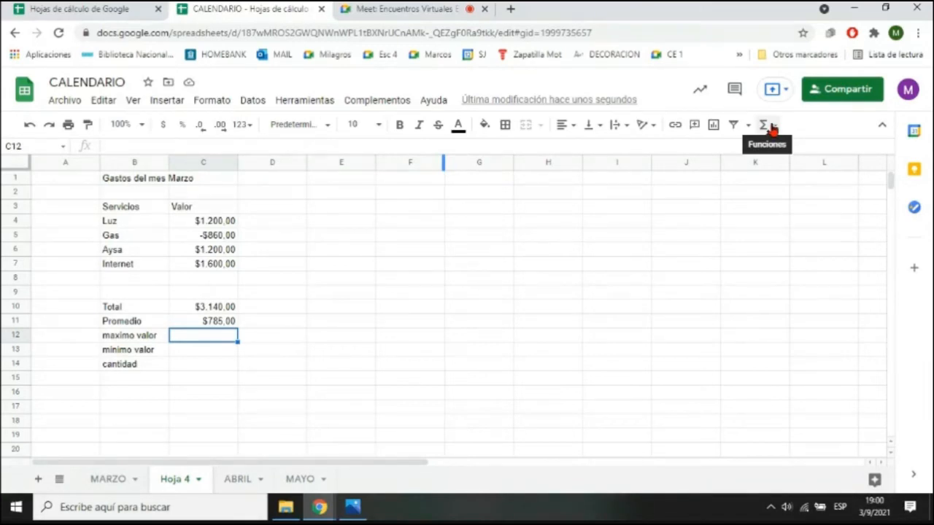
left_click(772, 128)
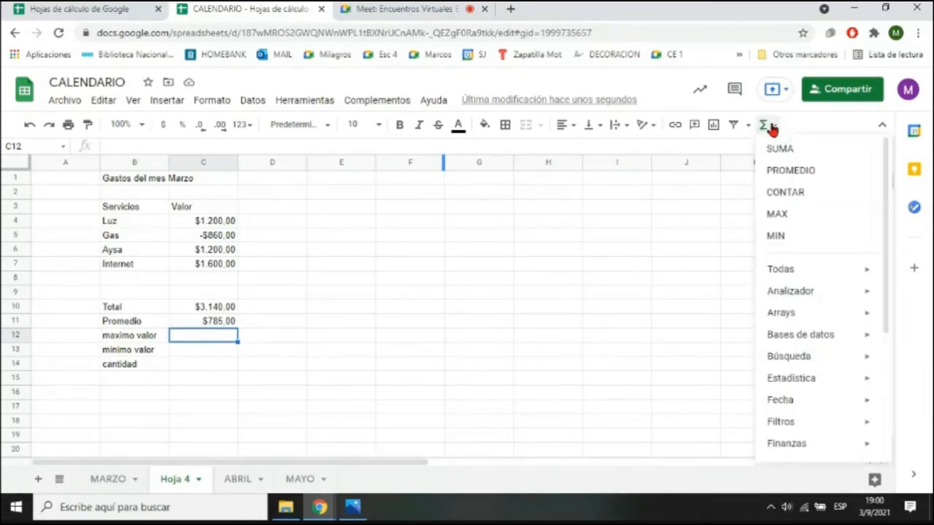
left_click(828, 218)
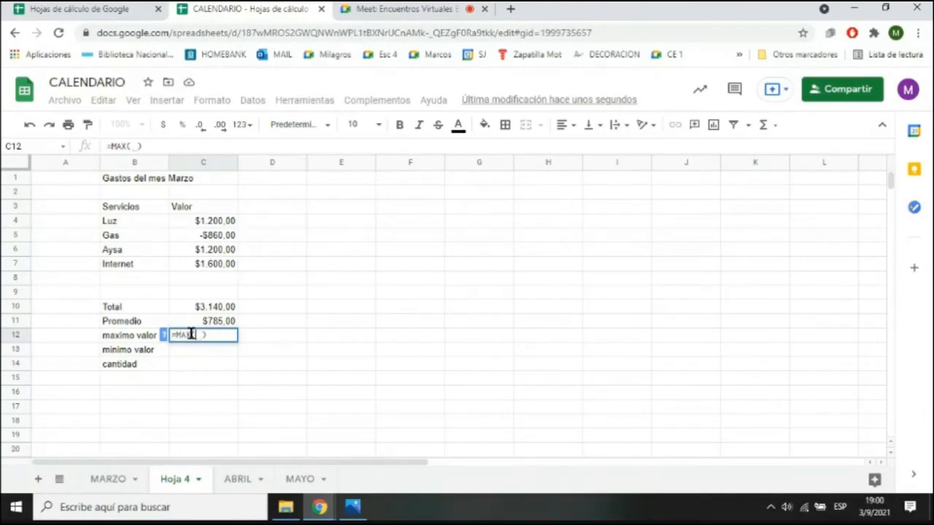
left_click_drag(219, 224, 224, 269)
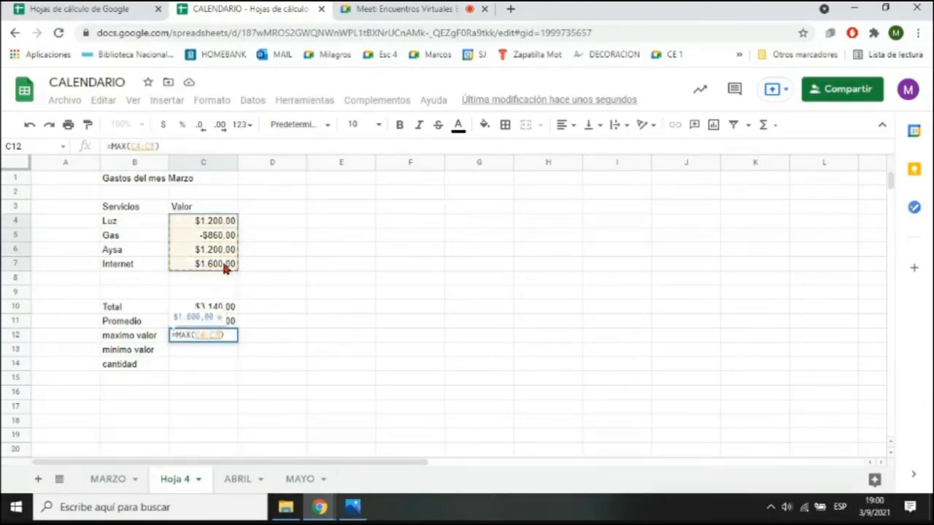
key("Return")
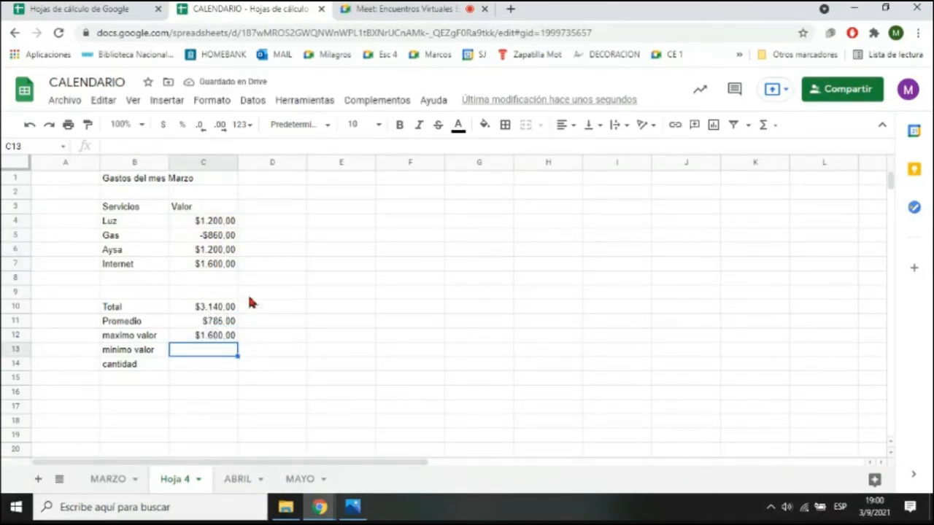
- Find the lowest service amount of C4:C7 in cell C13 with the MIN function and reject the autofill suggestion
left_click(775, 130)
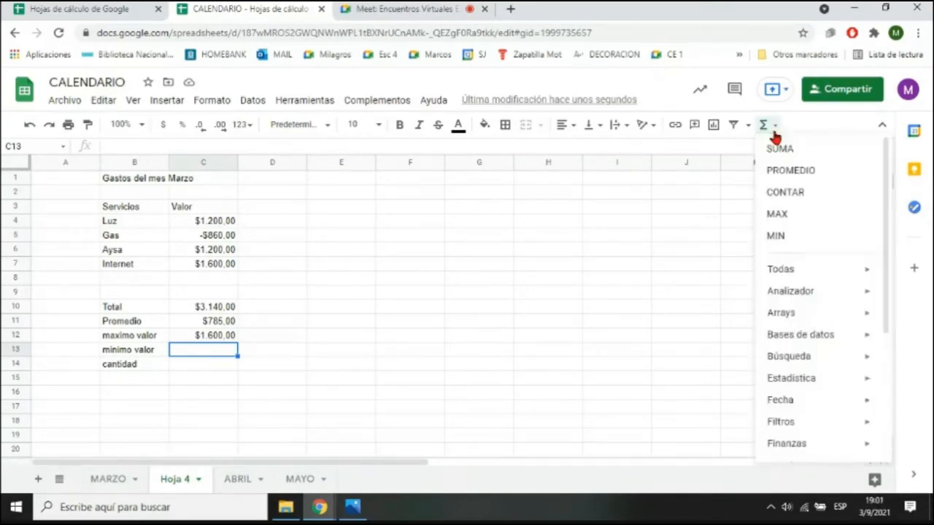
left_click(796, 238)
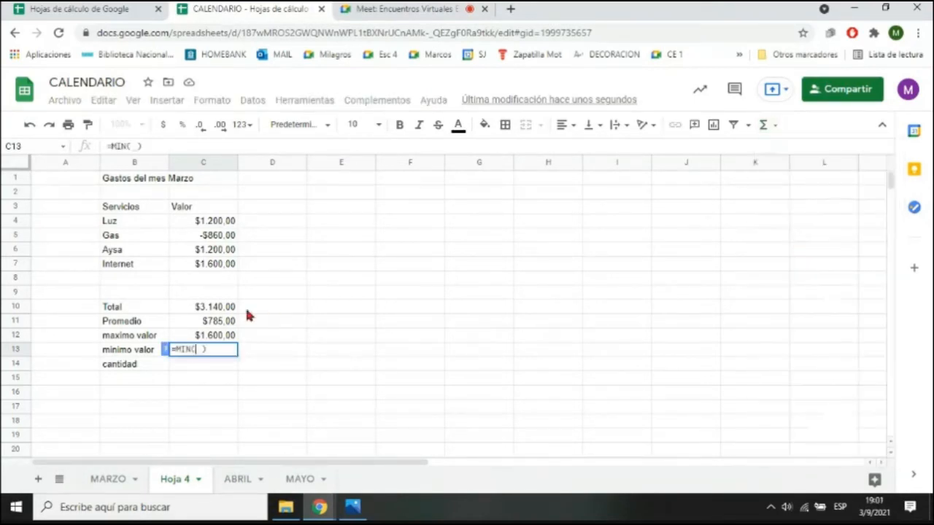
left_click_drag(221, 222, 225, 267)
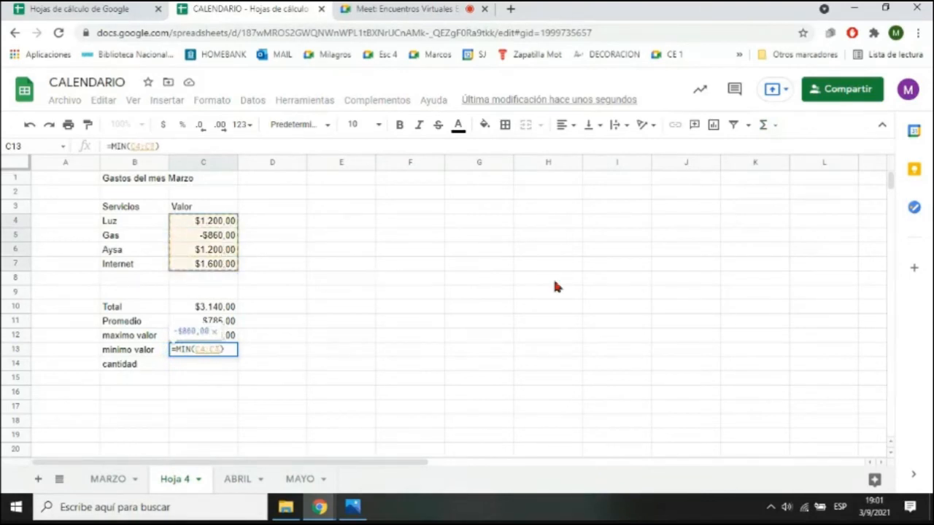
key("Return")
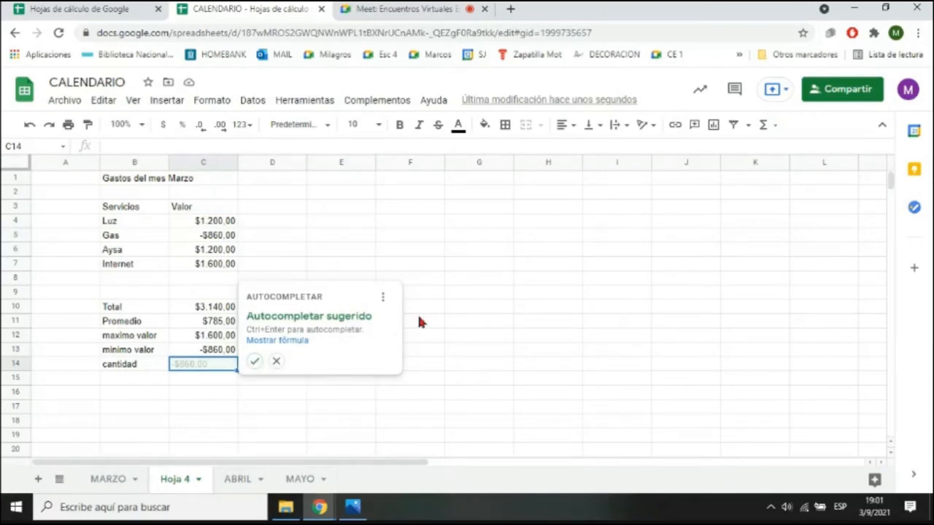
left_click(276, 361)
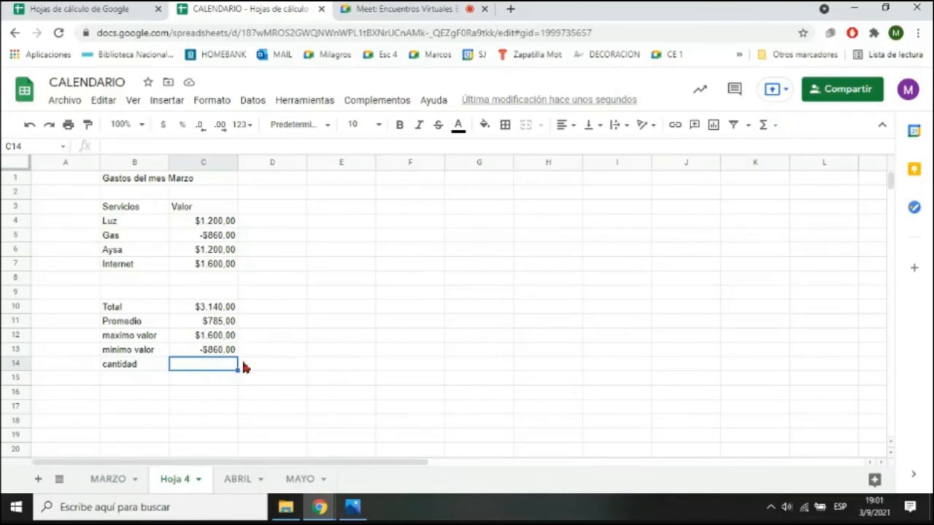
- Count the service amounts of C4:C7 in cell C14 with the CONTAR function
left_click(763, 125)
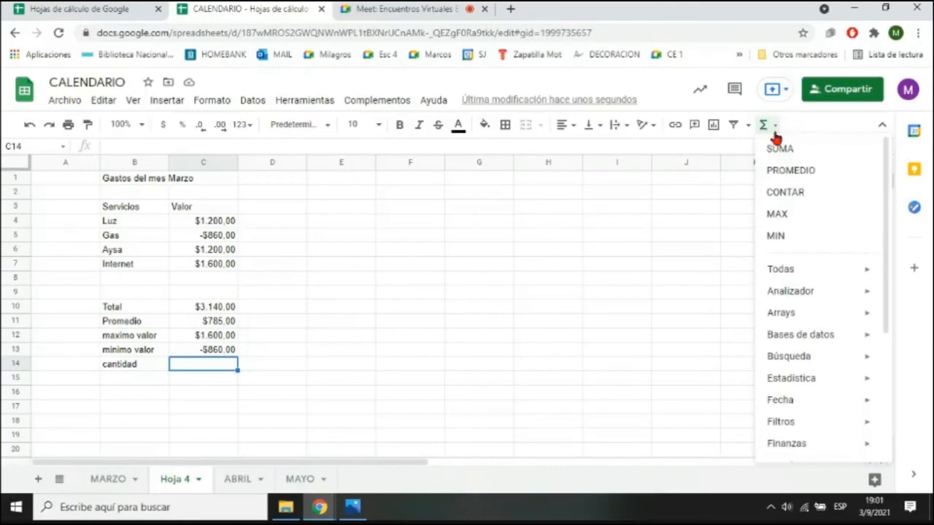
left_click(814, 194)
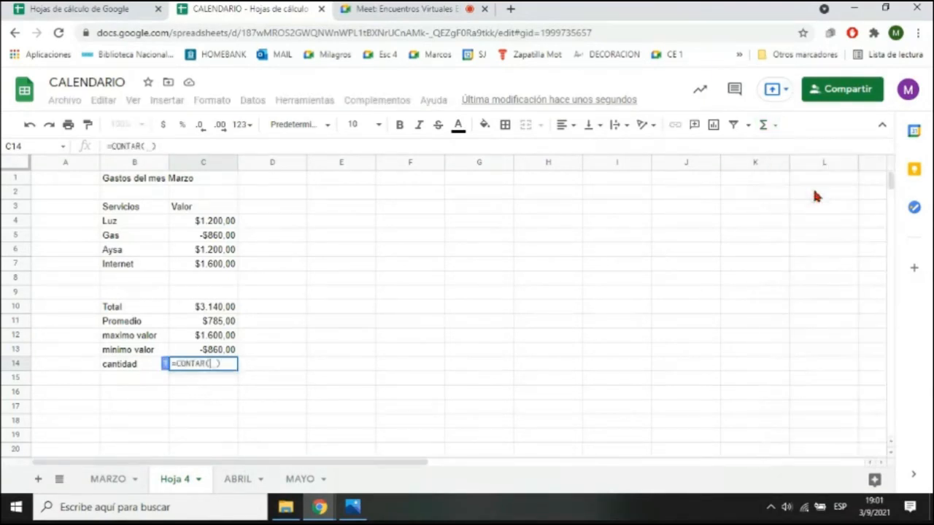
left_click_drag(222, 224, 224, 268)
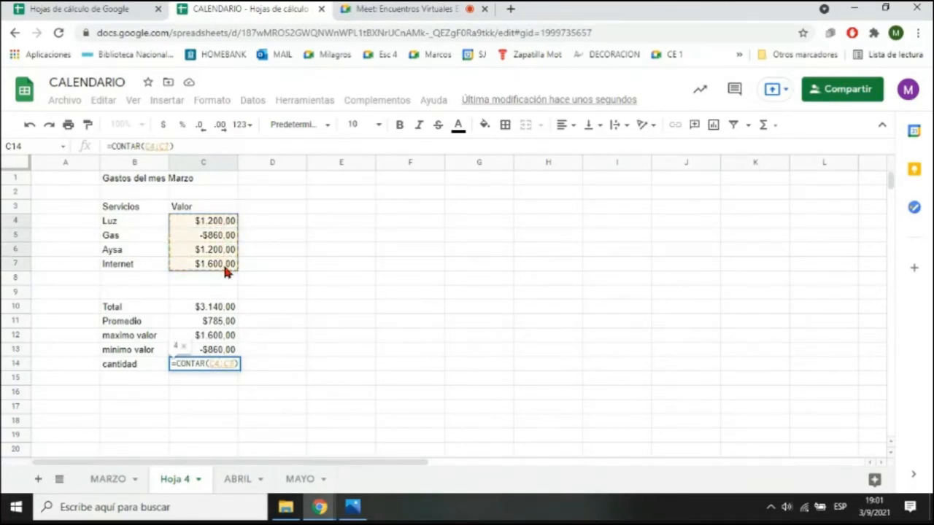
key("Return")
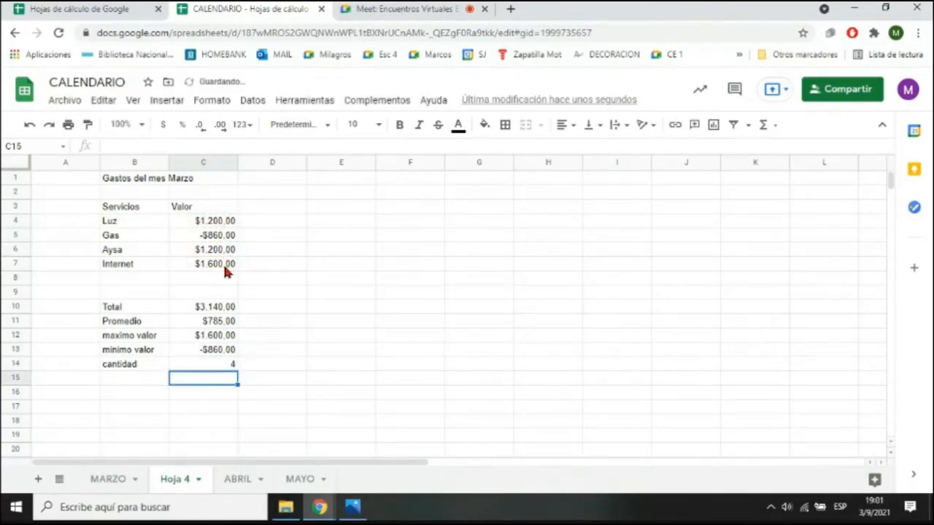
- Clear the Gas amount in C5 and enter the text no vino in its place
left_click(227, 237)
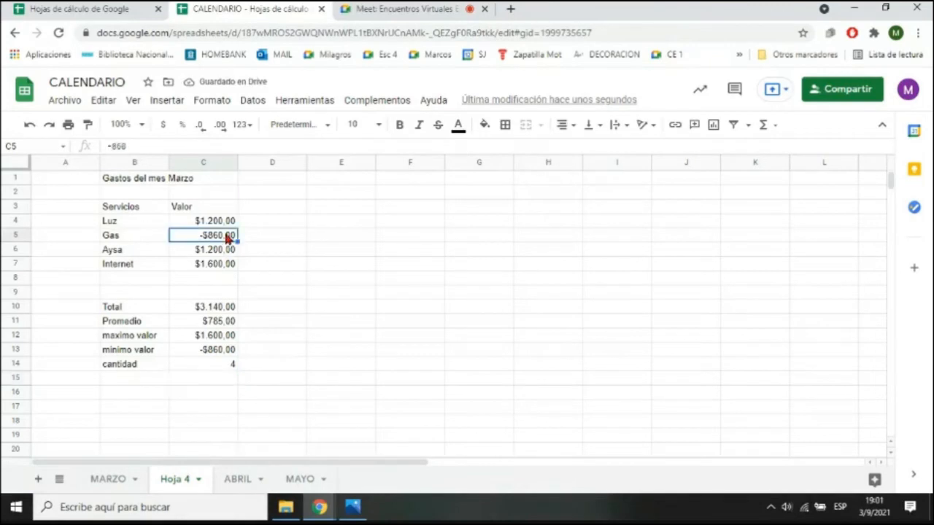
key("Delete")
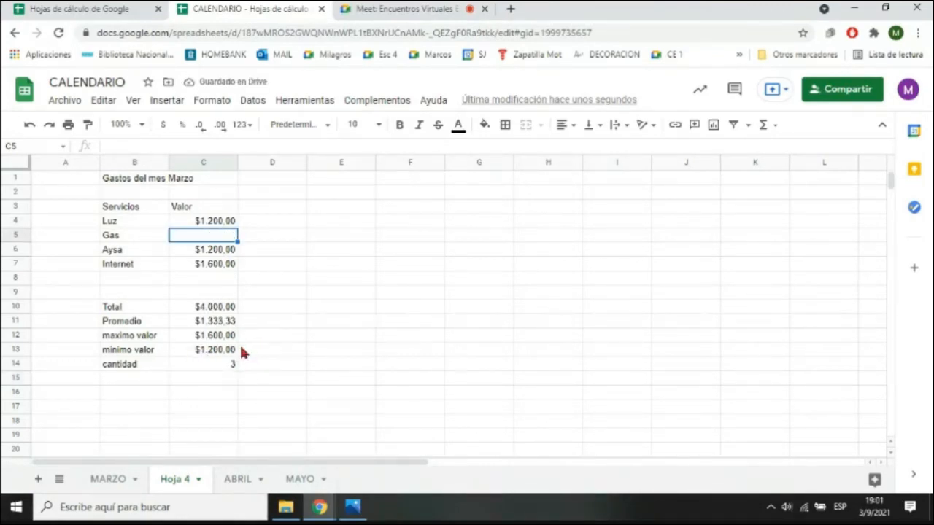
type("no vino")
key("Return")
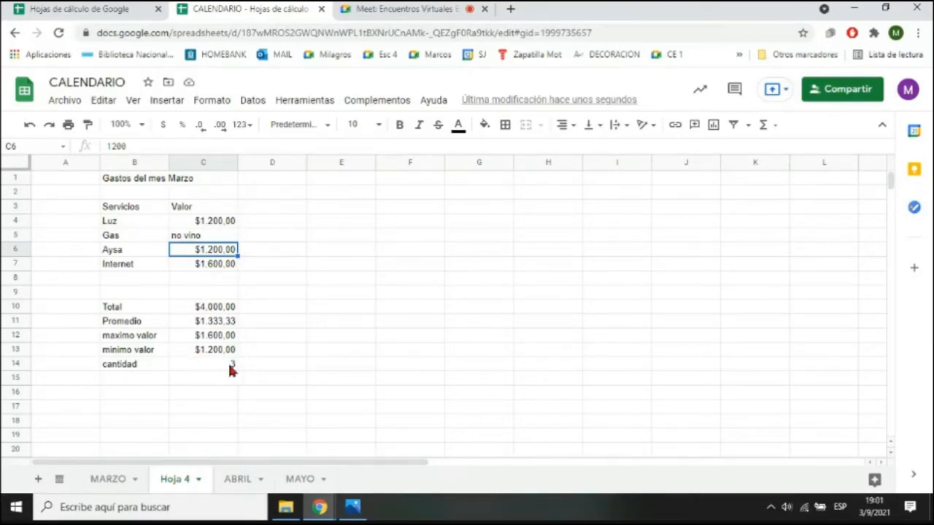
- Set the Gas amount in C5 to 1000
left_click(210, 237)
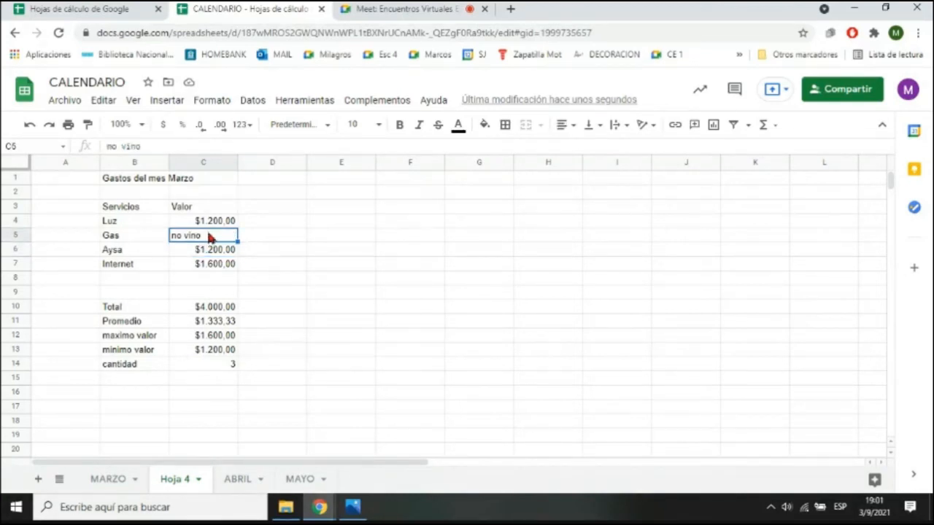
type("1000")
key("Return")
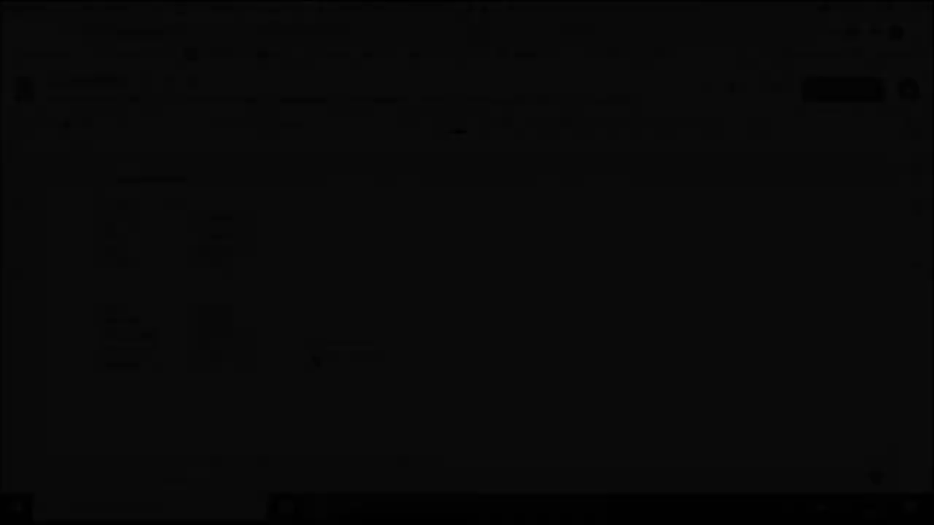
left_click(312, 352)
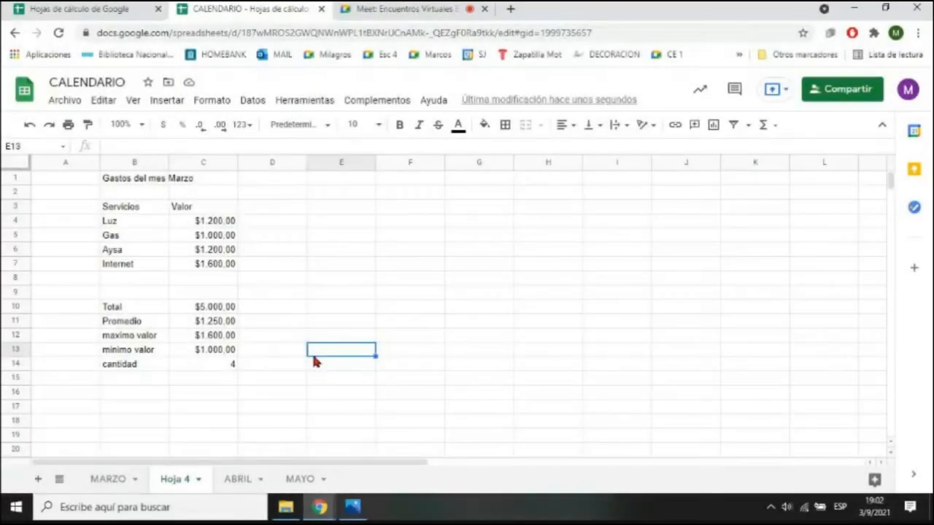
- Enter the label ingreso in E2 and the amount 50000 beside it in F2
left_click(327, 295)
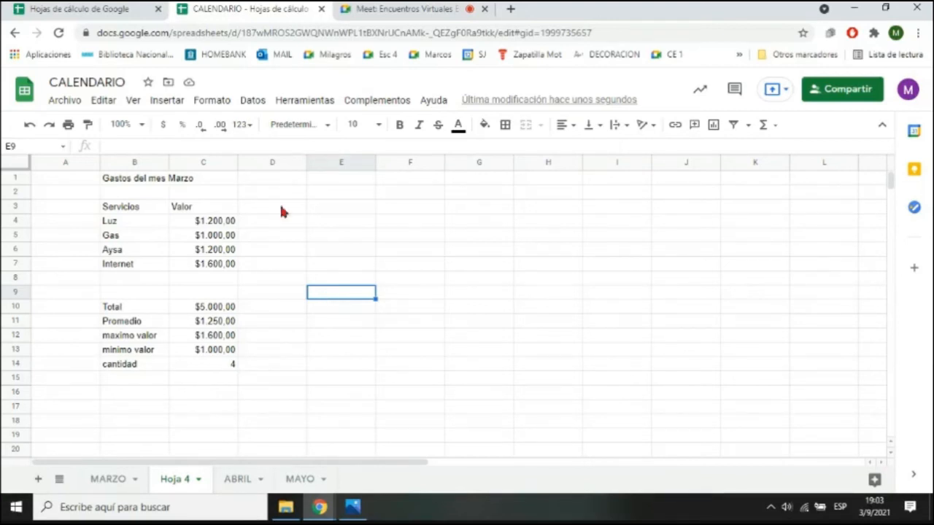
left_click(317, 188)
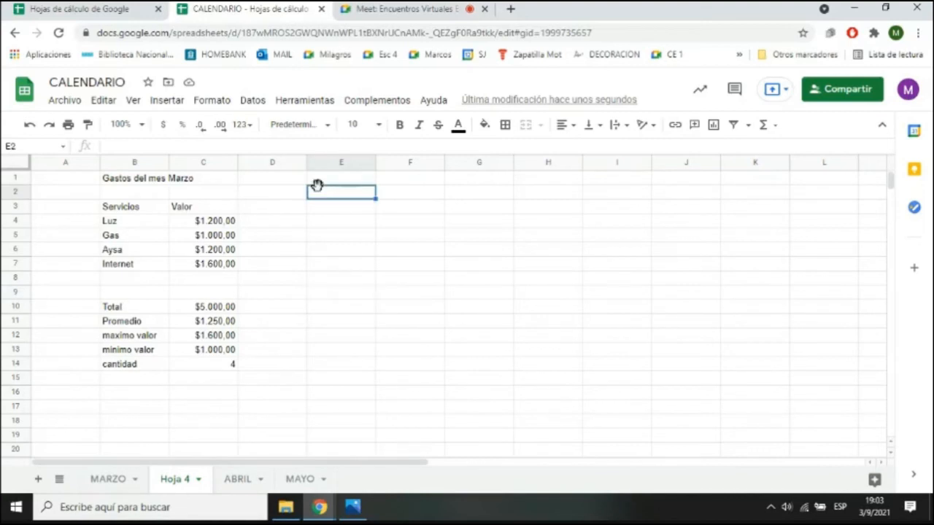
type("ingreso")
key("Tab")
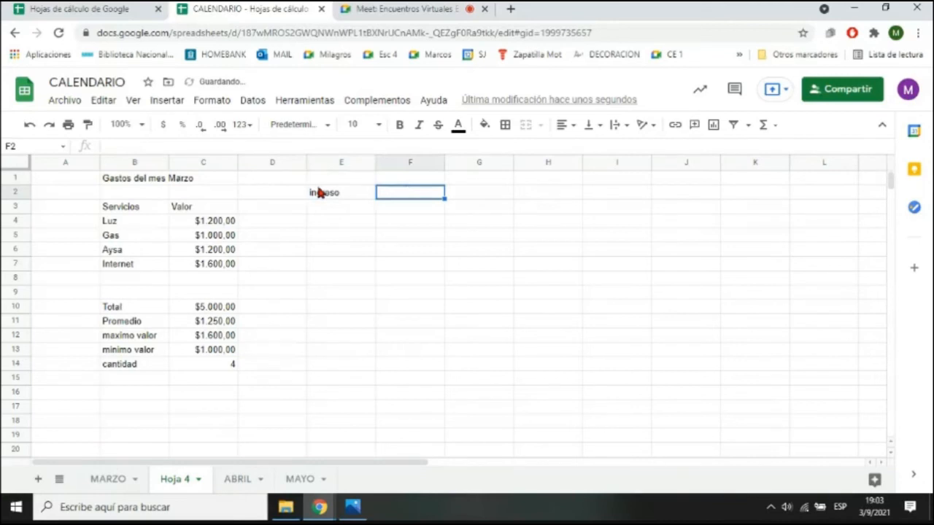
type("50000")
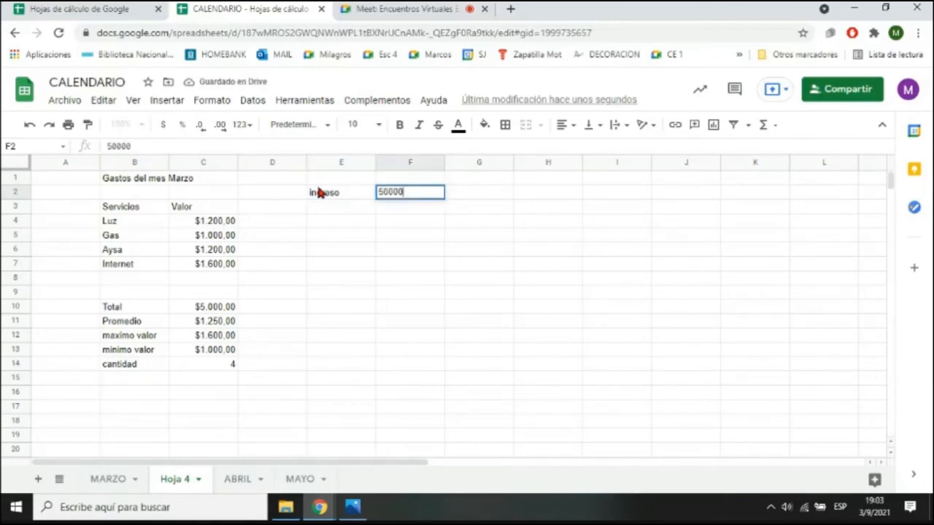
key("Return")
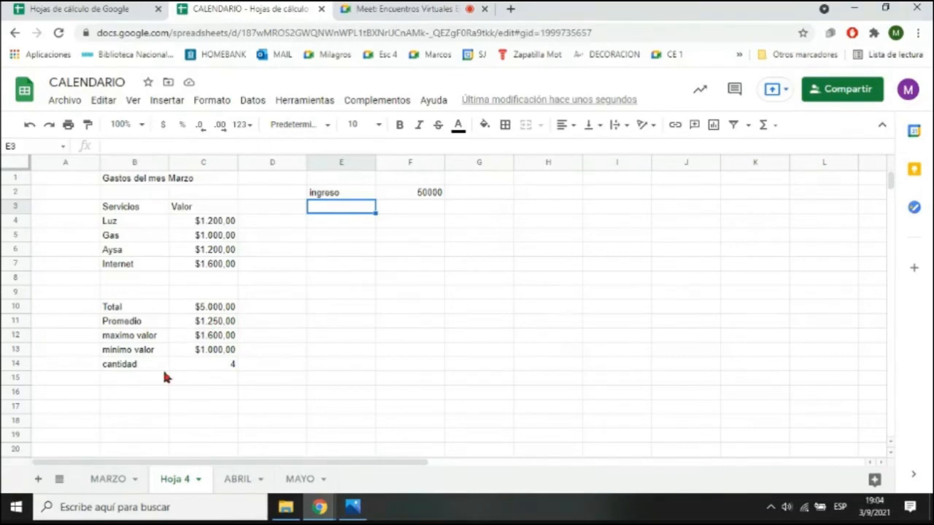
- Check the Total formula in C10 and enter the label Saldo in E4
left_click(200, 307)
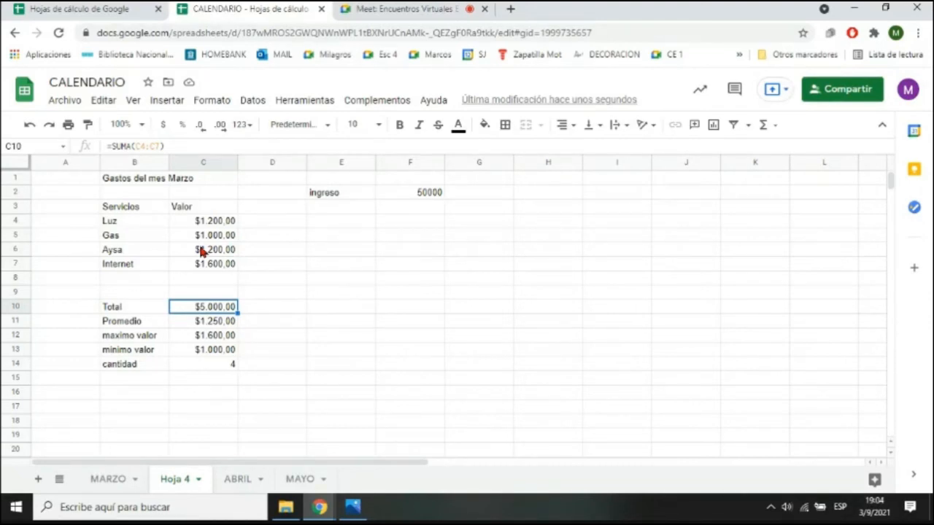
left_click(383, 252)
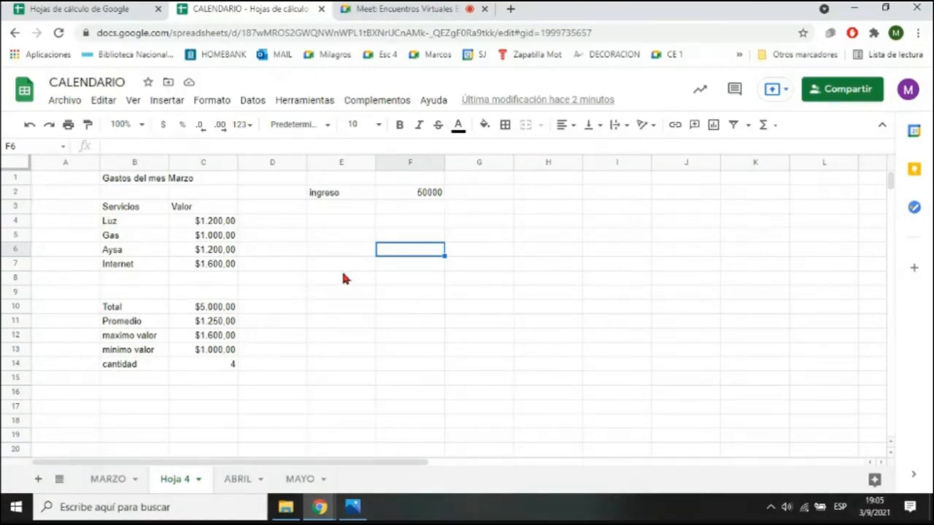
left_click(348, 227)
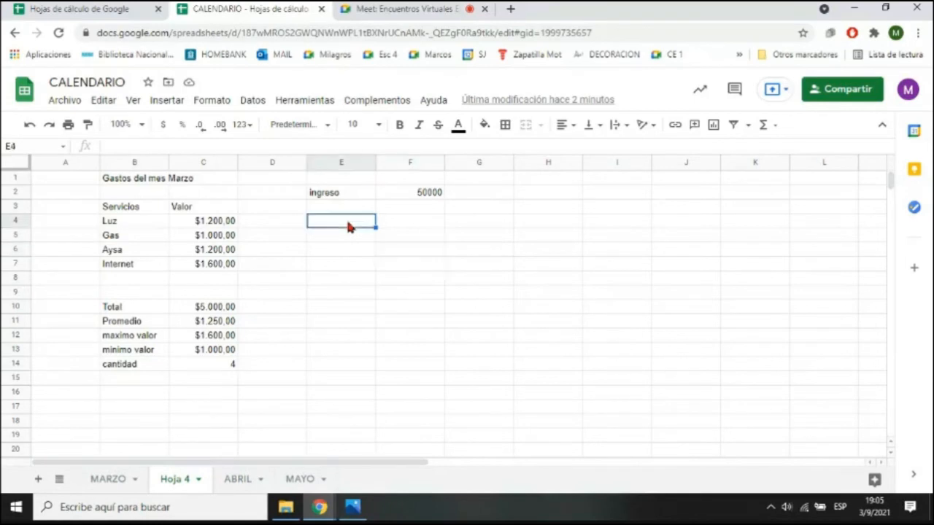
type("Saldo")
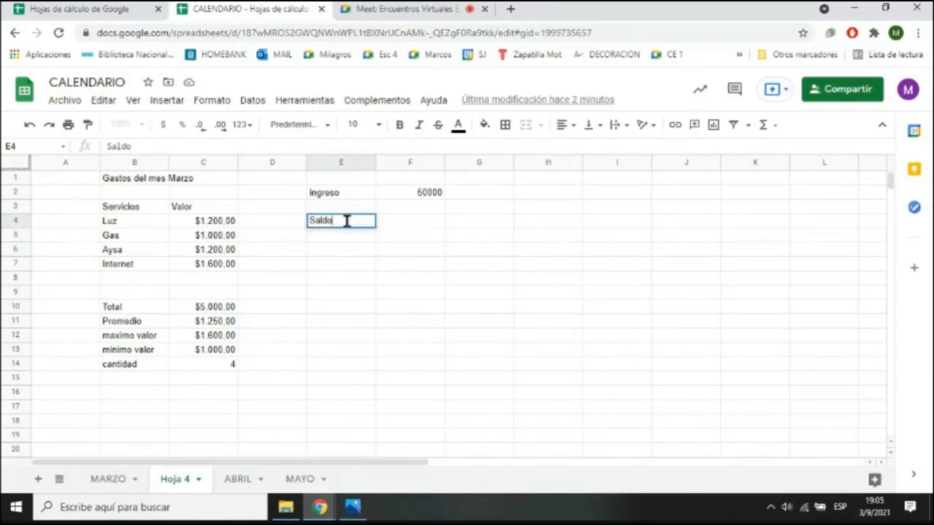
key("Tab")
- Examine the ingreso amount in F2 and the expenses total in C10 as the two cells the Saldo depends on
key("Up")
key("Up")
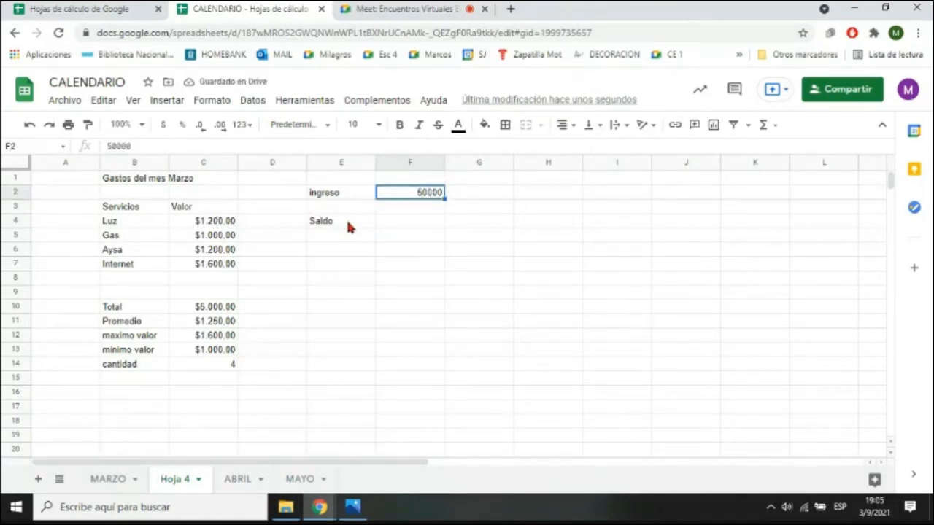
key("Left")
key("Left")
key("Left")
key("Left")
key("Down")
key("Down")
key("Down")
key("Down")
key("Down")
key("Right")
key("Down")
key("Down")
key("Down")
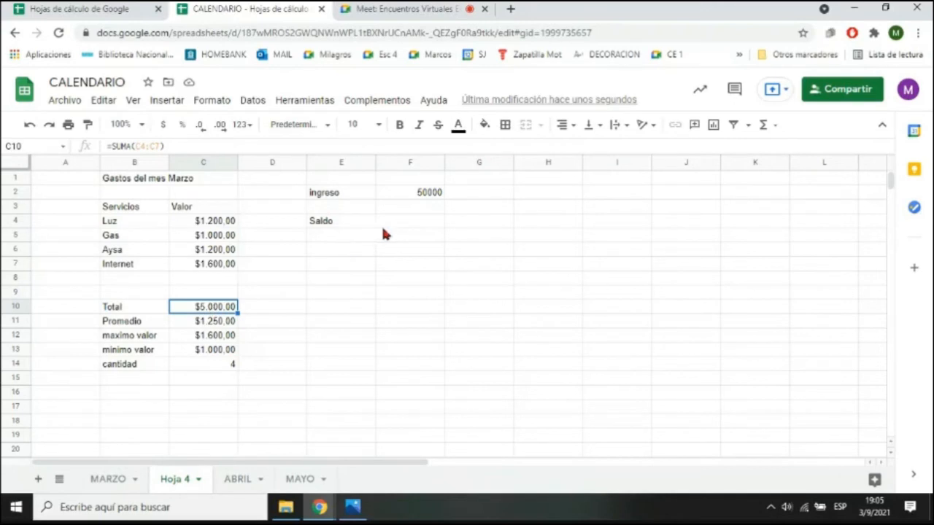
- Try entering 50+10 without an equals sign in F4, and clear the cell again
left_click(402, 226)
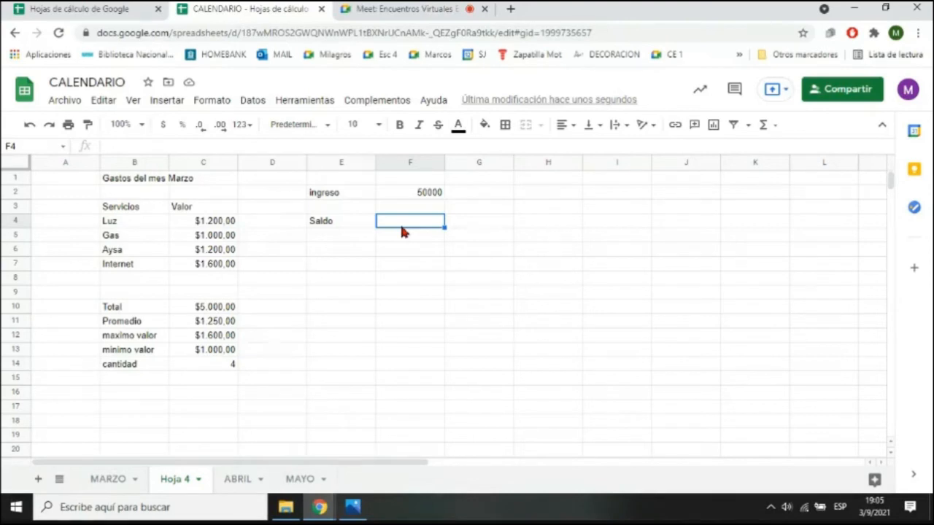
type("50+10")
key("Return")
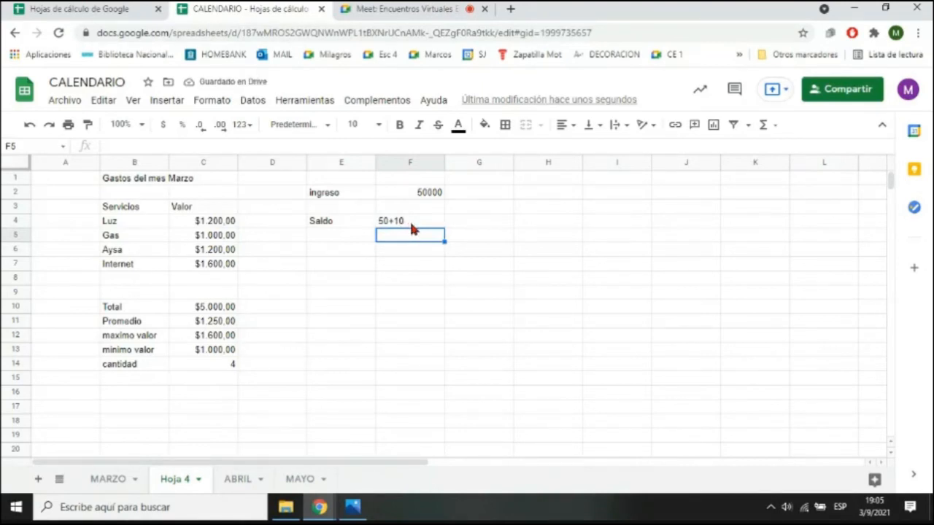
left_click(411, 224)
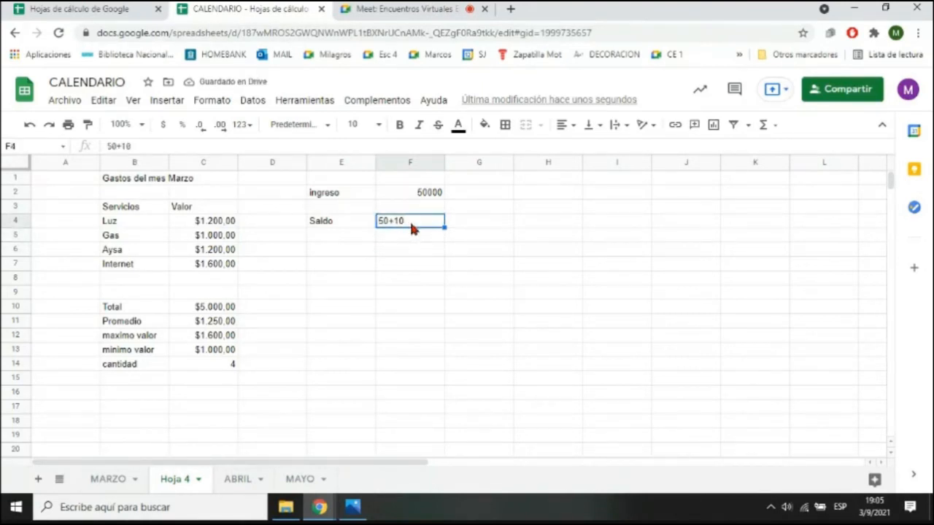
key("Delete")
- Open the Windows on-screen keyboard (Teclado en pantalla) and place it below the Saldo row so those cells stay uncovered
key("super")
type("teclado")
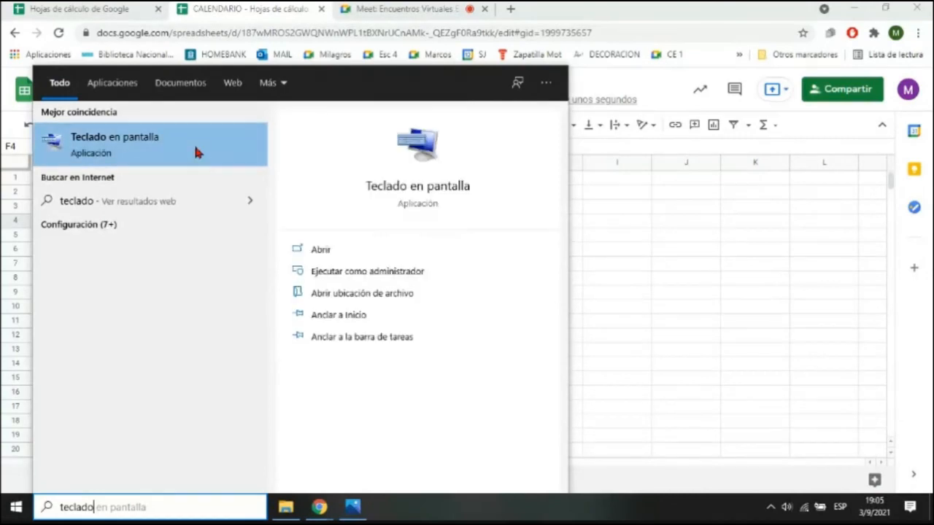
left_click(195, 152)
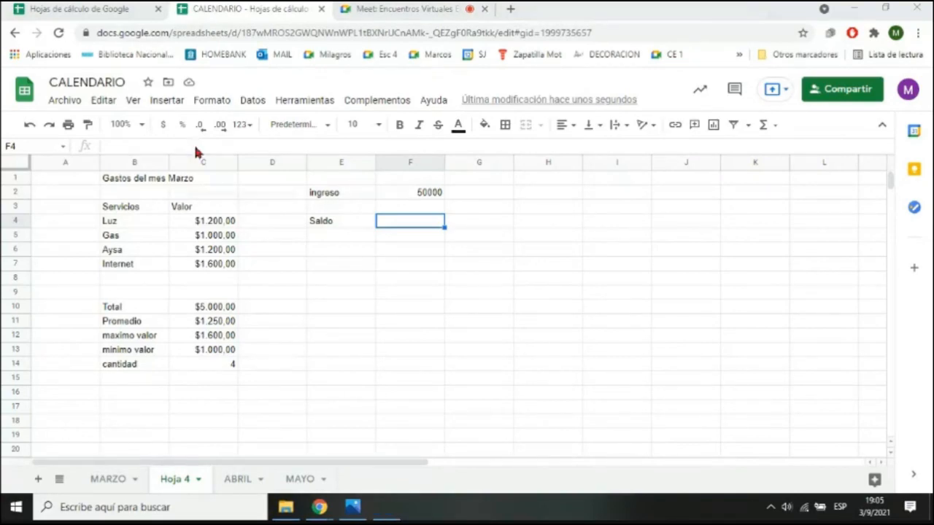
left_click_drag(406, 14, 626, 278)
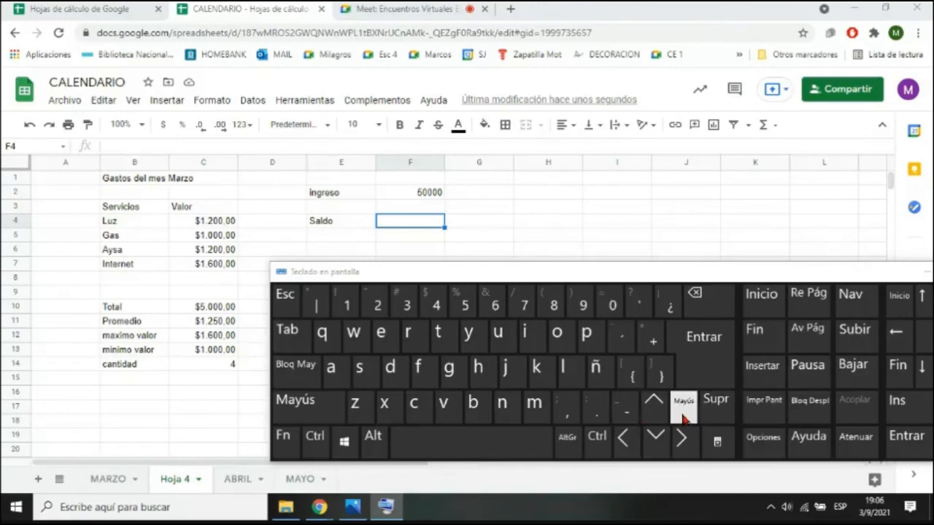
- Enter the sample addition =10+20 with a leading equals sign in F4 and reselect the cell
key("shift")
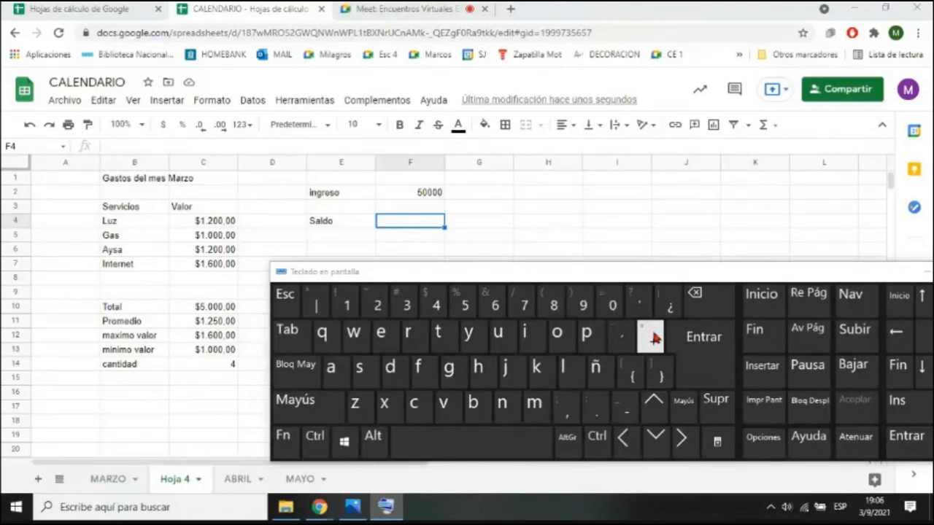
key("shift")
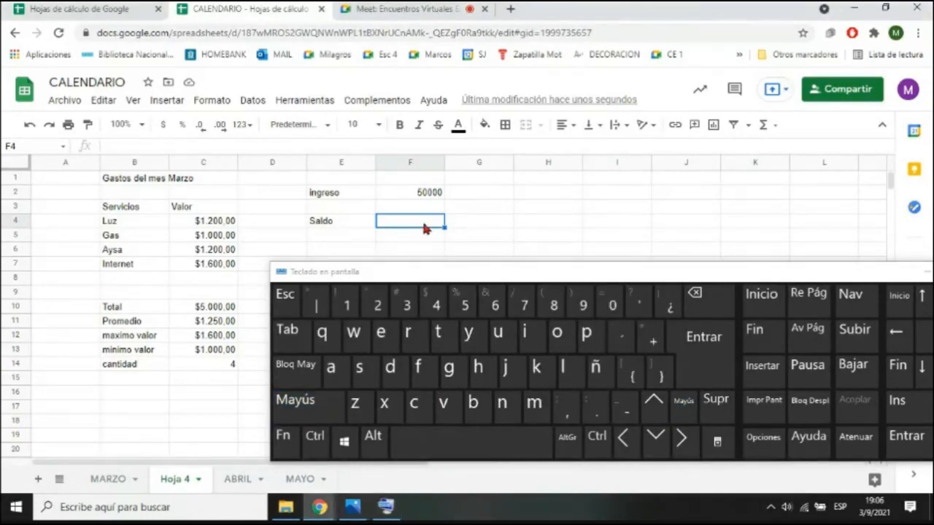
type("=")
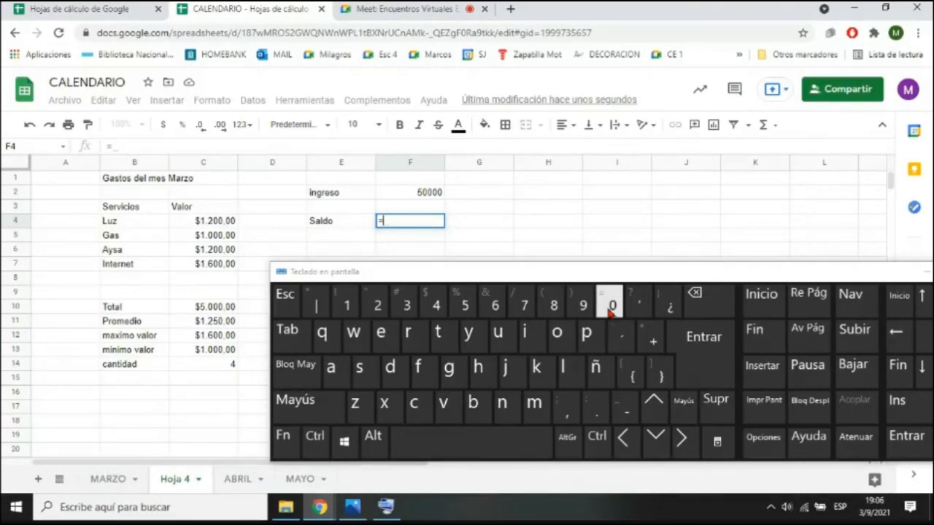
type("10")
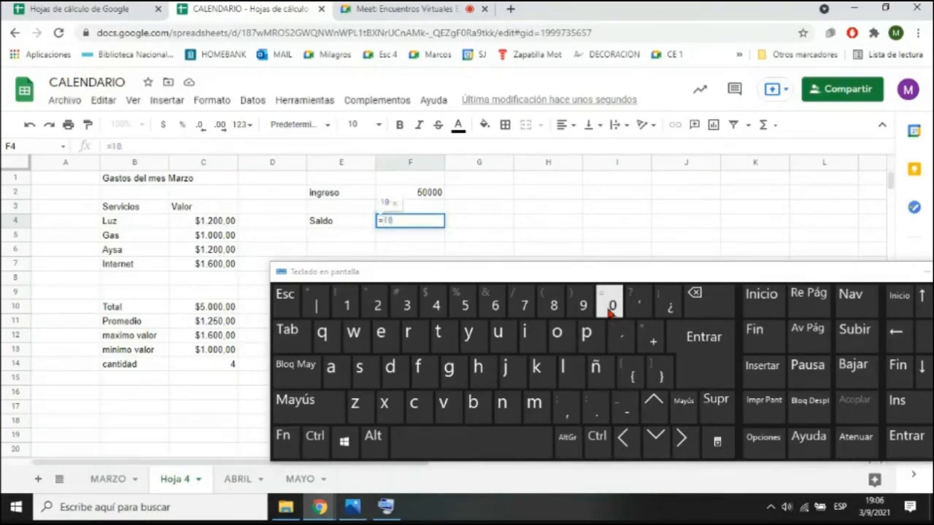
type("+20")
key("Return")
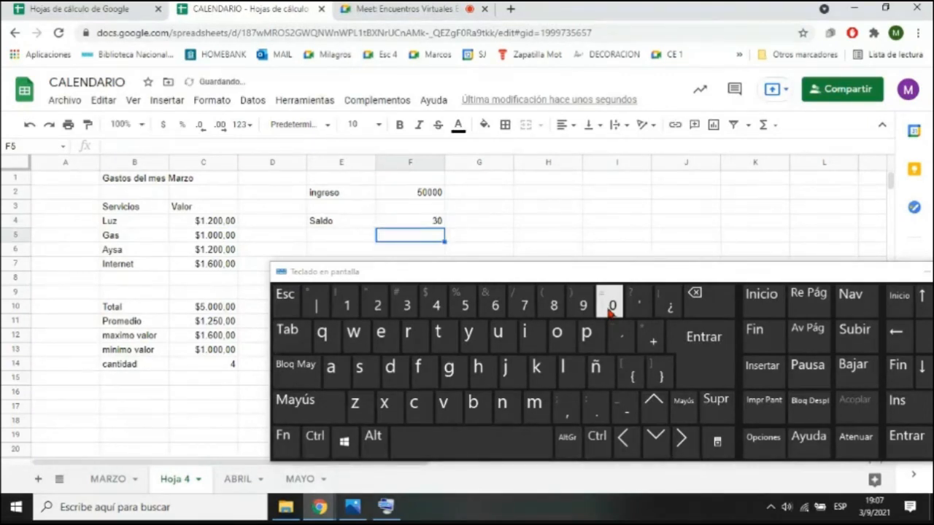
key("Up")
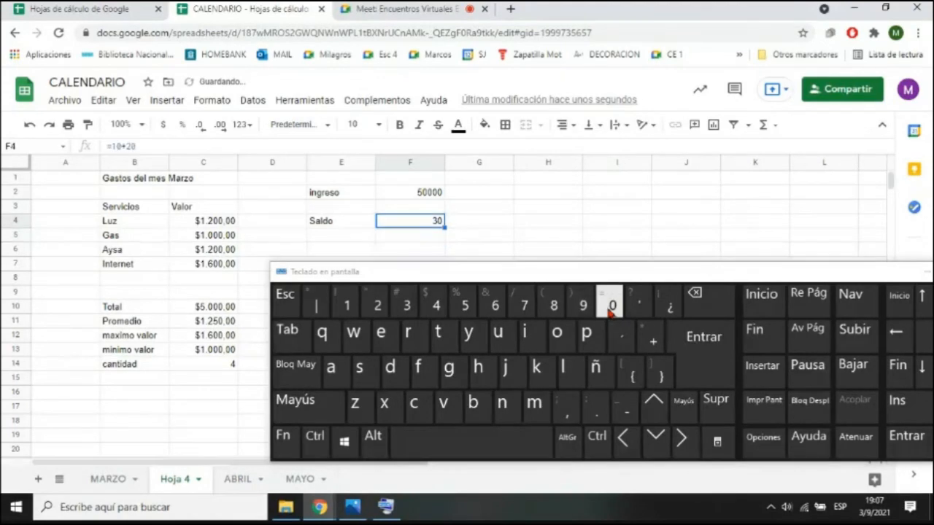
- Erase the sample addition from F4, leaving the Saldo cell empty
left_click(148, 145)
key("BackSpace")
key("BackSpace")
key("BackSpace")
key("BackSpace")
key("BackSpace")
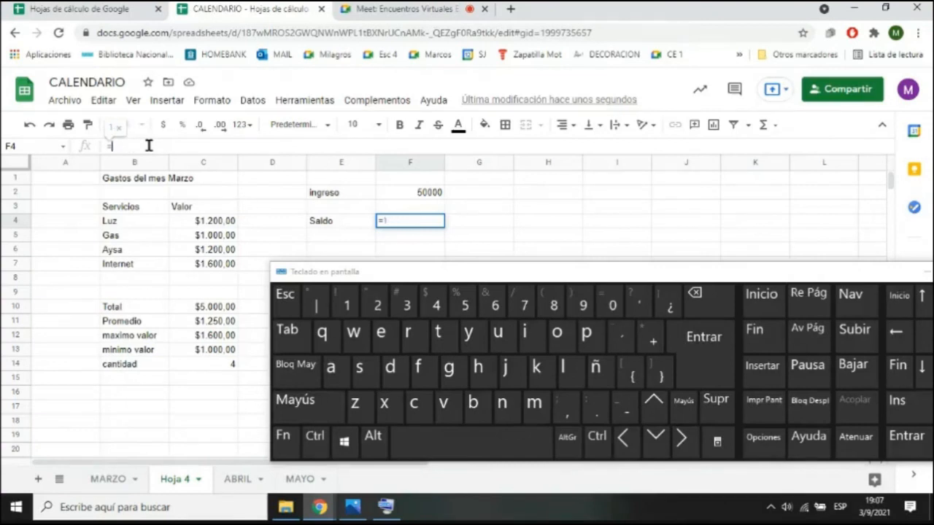
key("BackSpace")
key("Return")
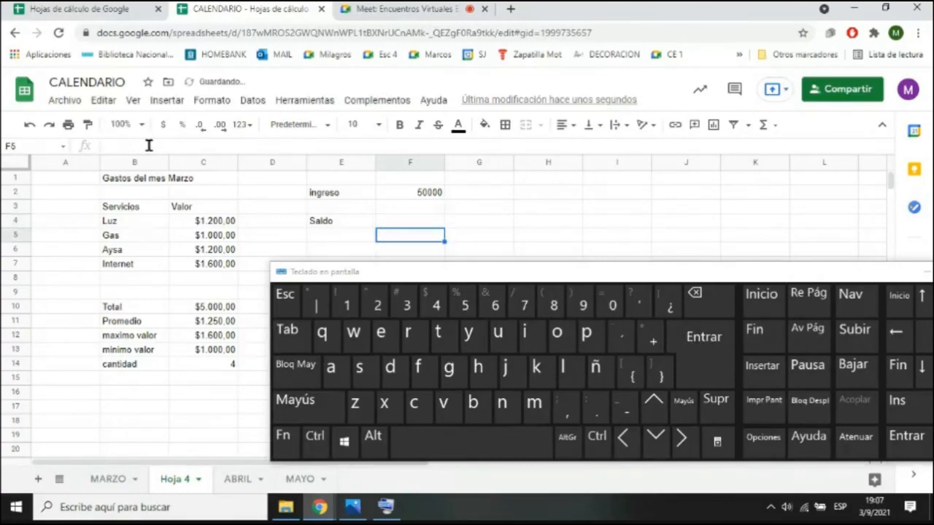
- Enter a plus sign as plain text in H3, preceded by an apostrophe ('+)
left_click_drag(527, 194, 530, 209)
left_click(530, 208)
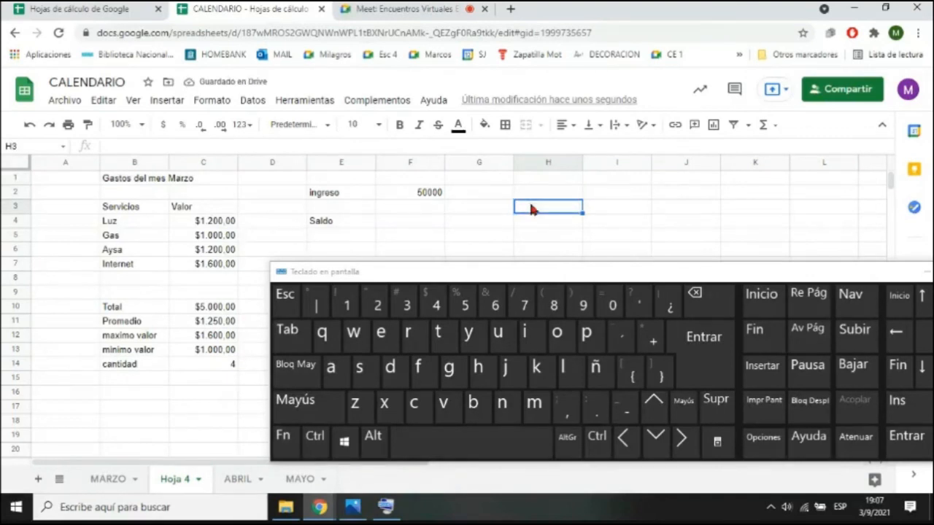
left_click(653, 337)
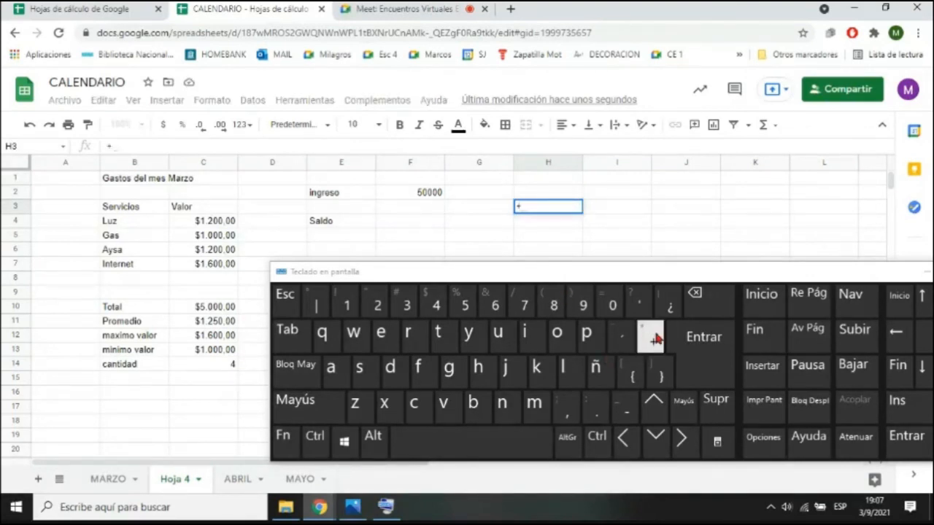
left_click(718, 356)
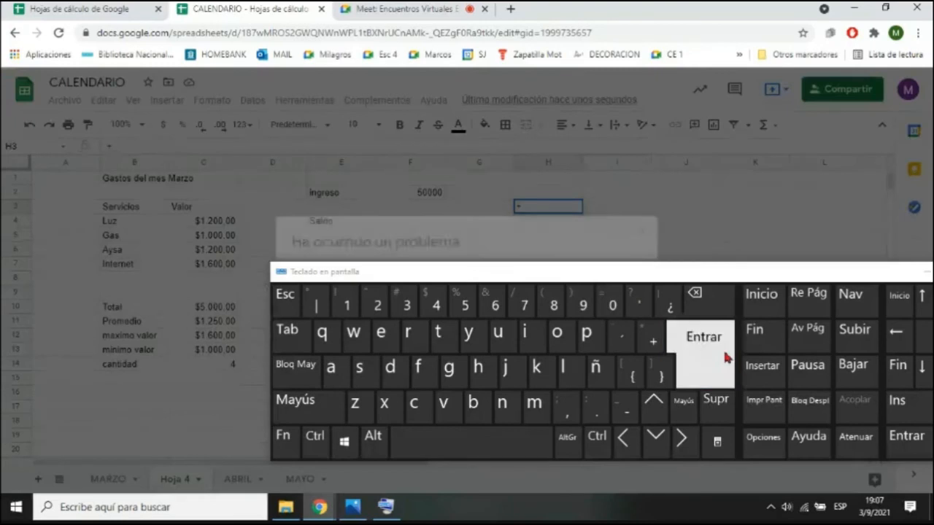
left_click(639, 231)
left_click(600, 232)
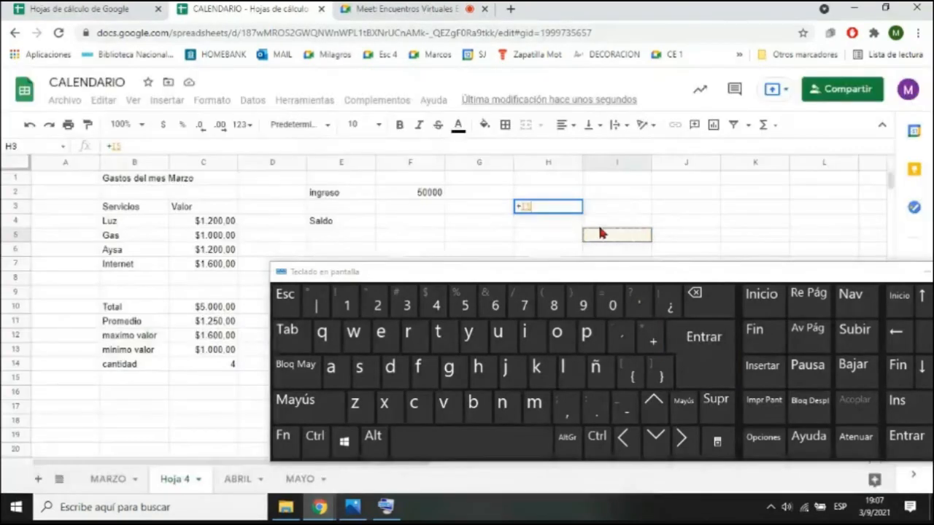
key("BackSpace")
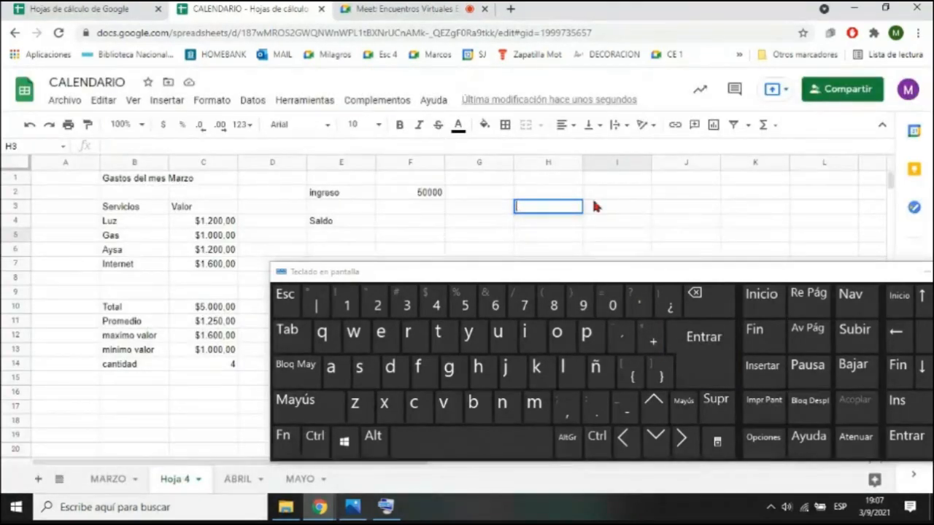
type("'+")
key("Return")
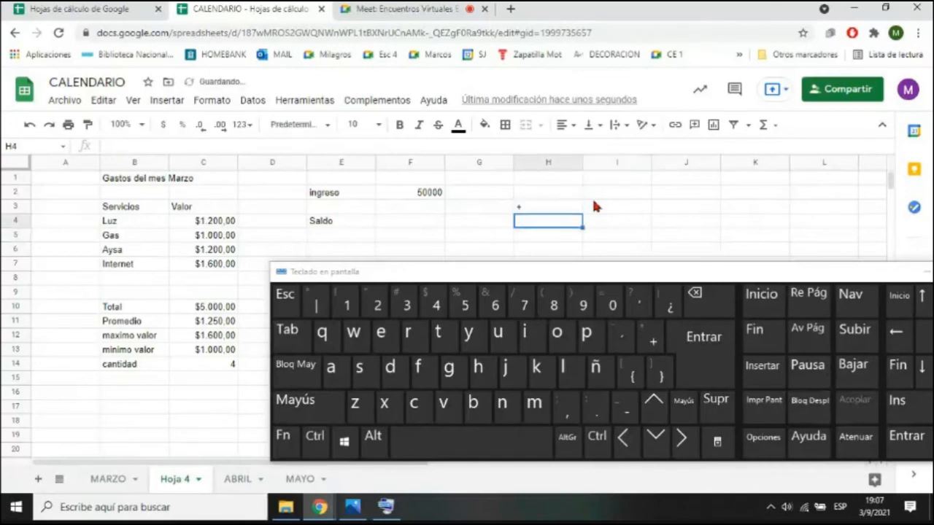
- List the remaining arithmetic operators -, * and / in H4, H5 and H6
left_click(624, 407)
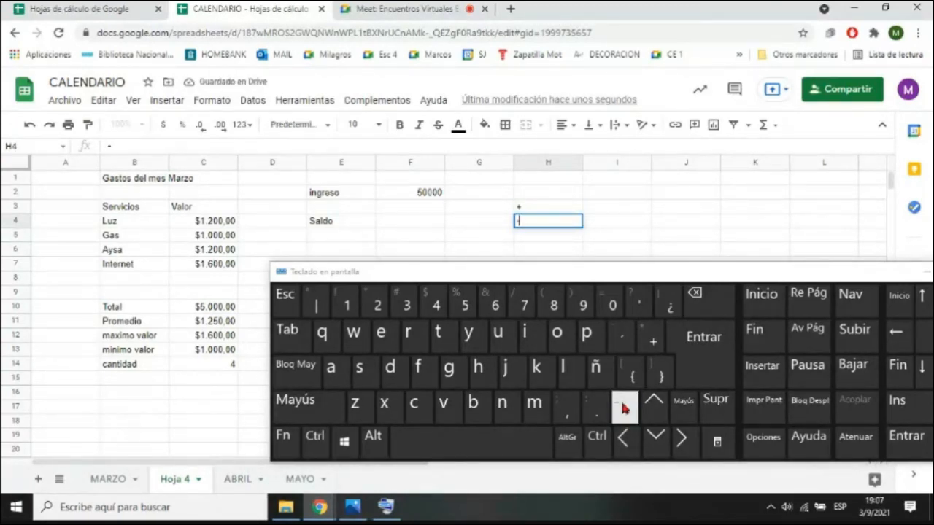
left_click(716, 369)
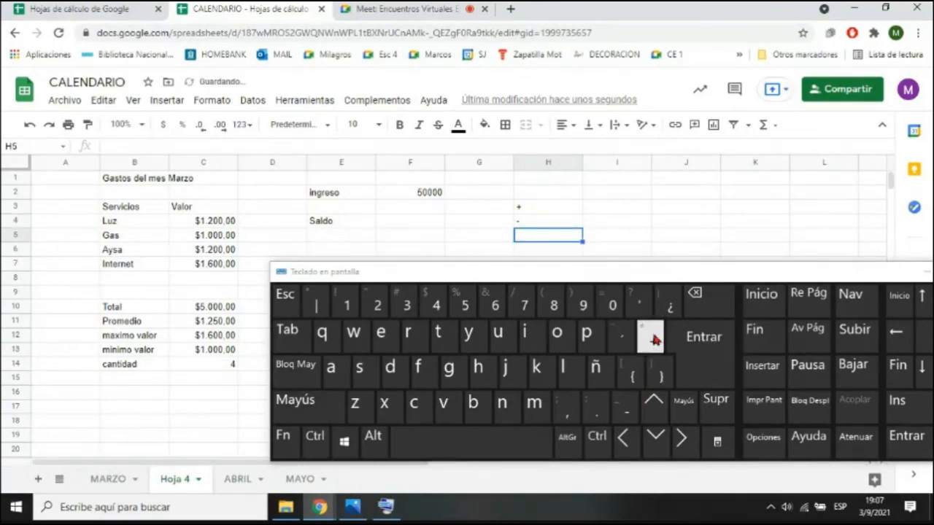
key("shift")
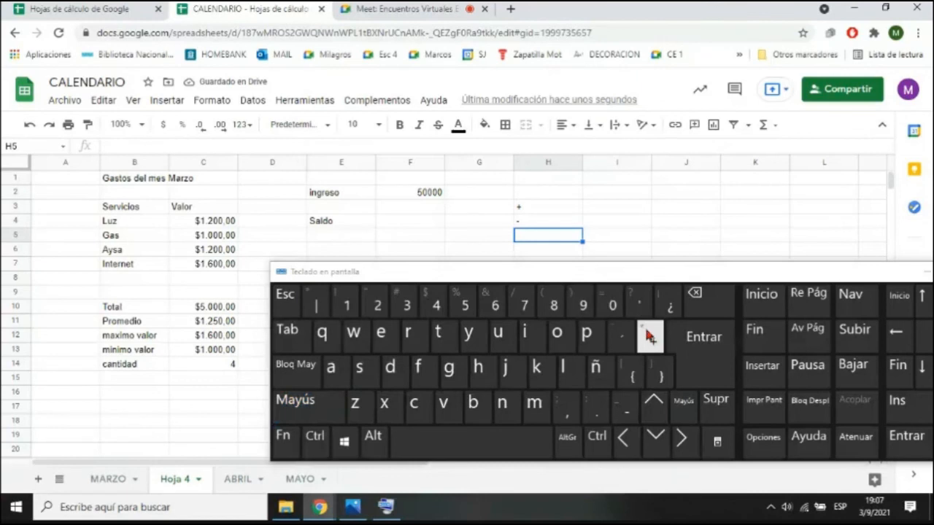
key("shift")
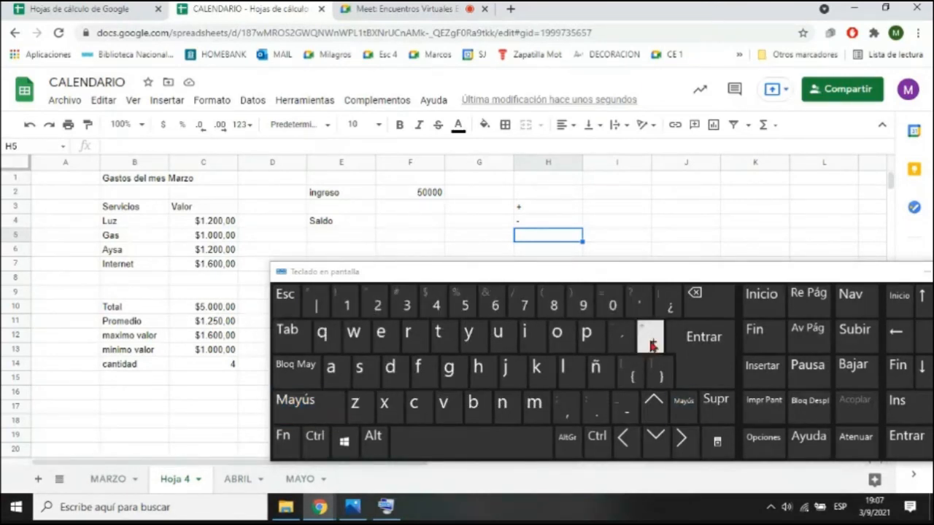
key("shift")
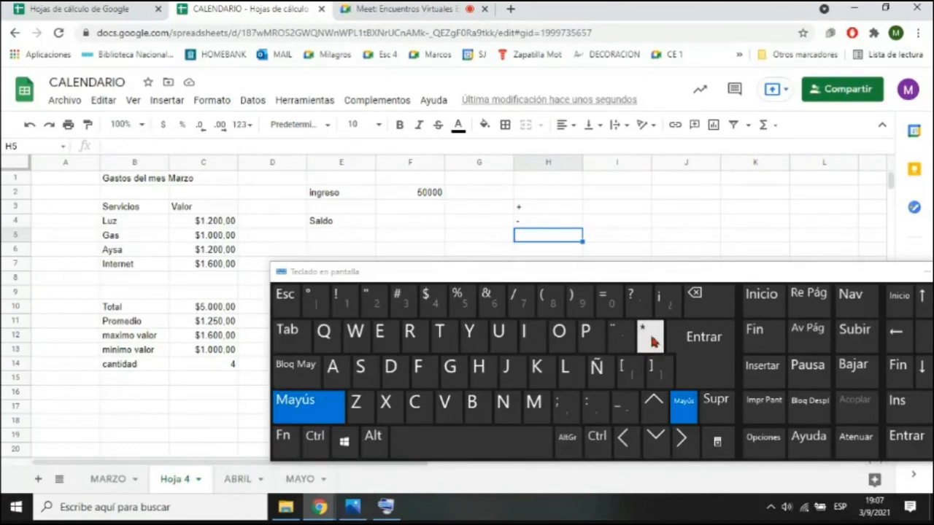
left_click(652, 341)
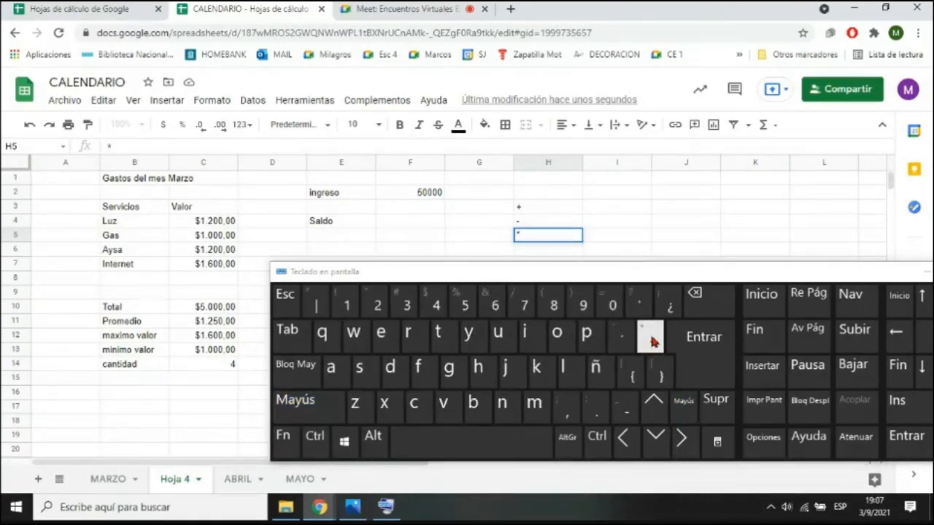
key("Return")
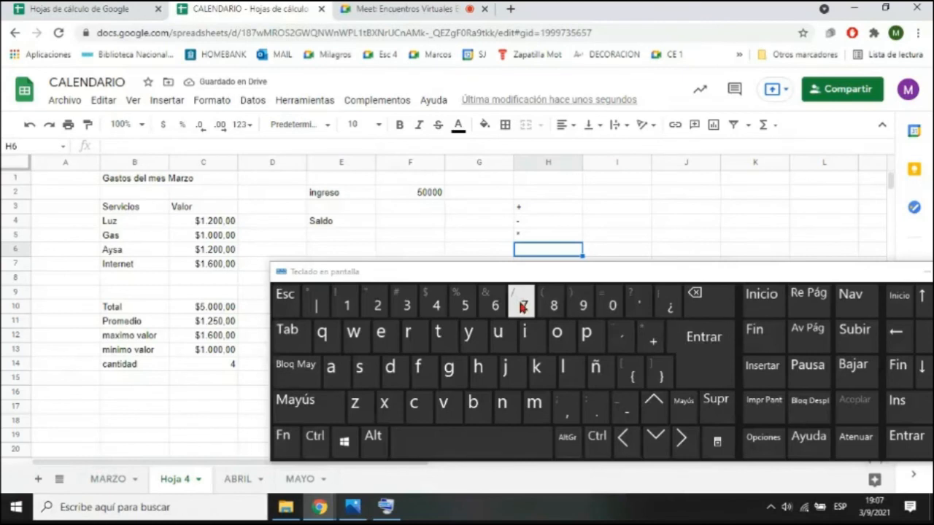
left_click(523, 306, "shift")
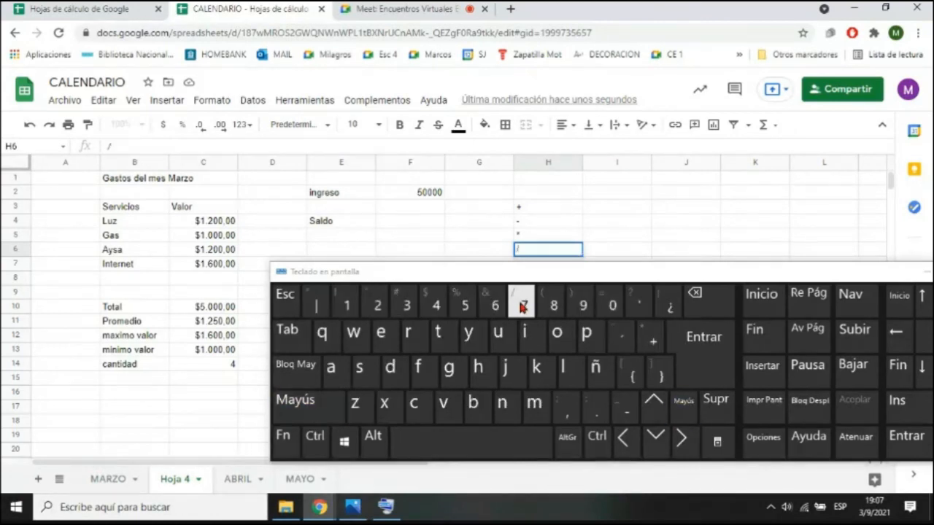
key("Return")
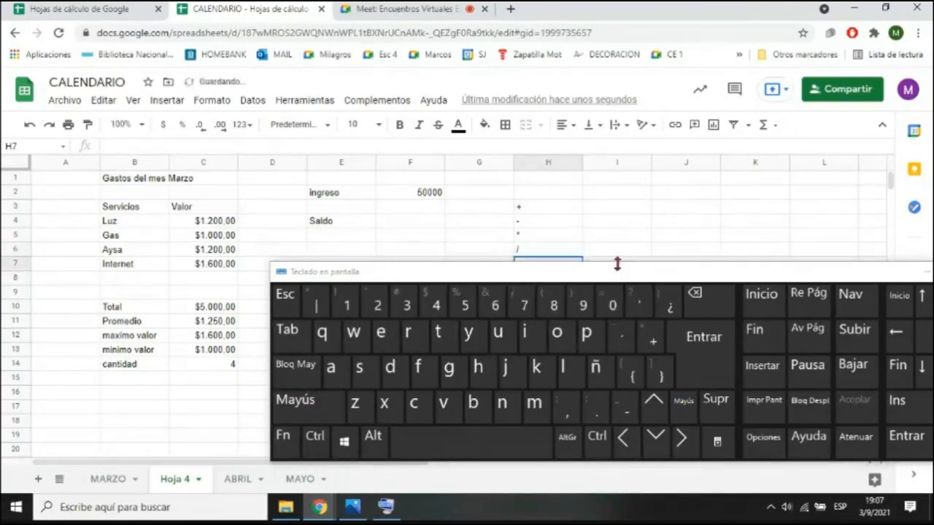
- Bring the on-screen keyboard's numeric keypad into view to examine its operator keys, toggling Bloq Num on and off, and minimize the keyboard
left_click_drag(616, 279, 431, 267)
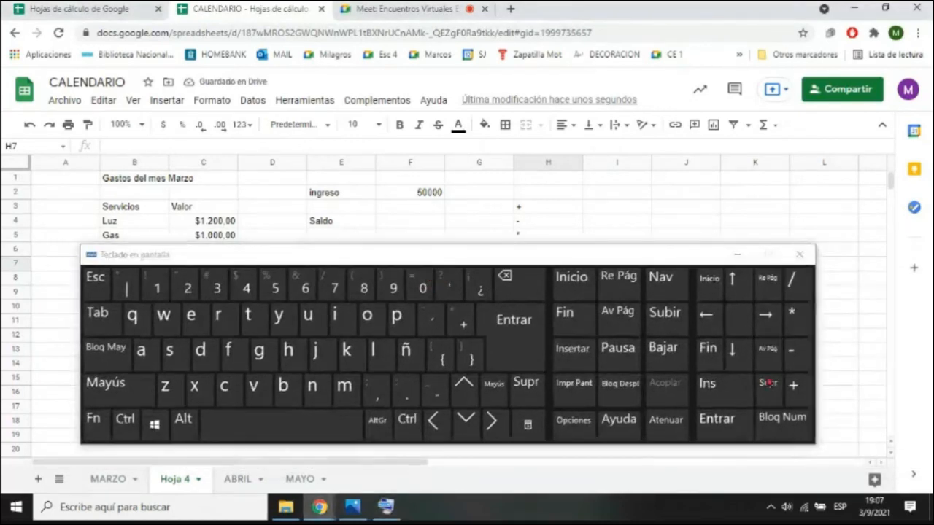
left_click(776, 416)
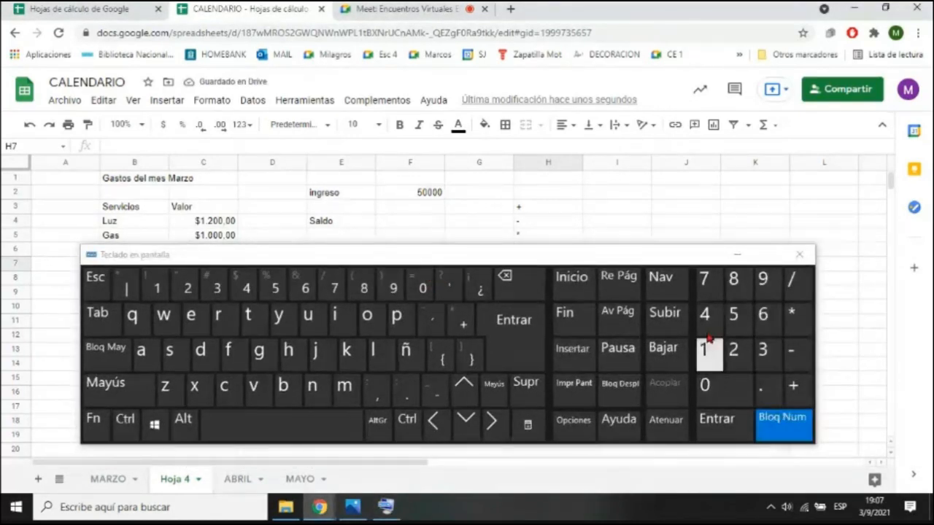
left_click(774, 426)
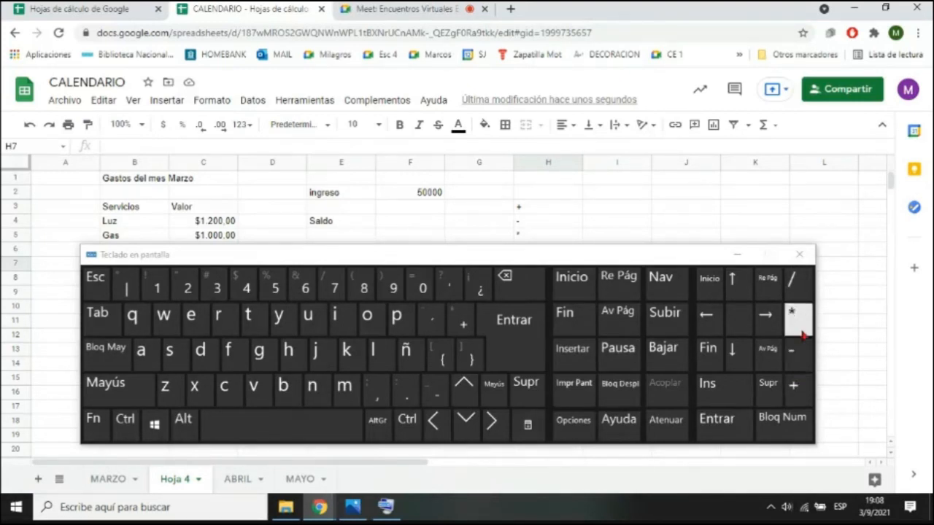
left_click(739, 257)
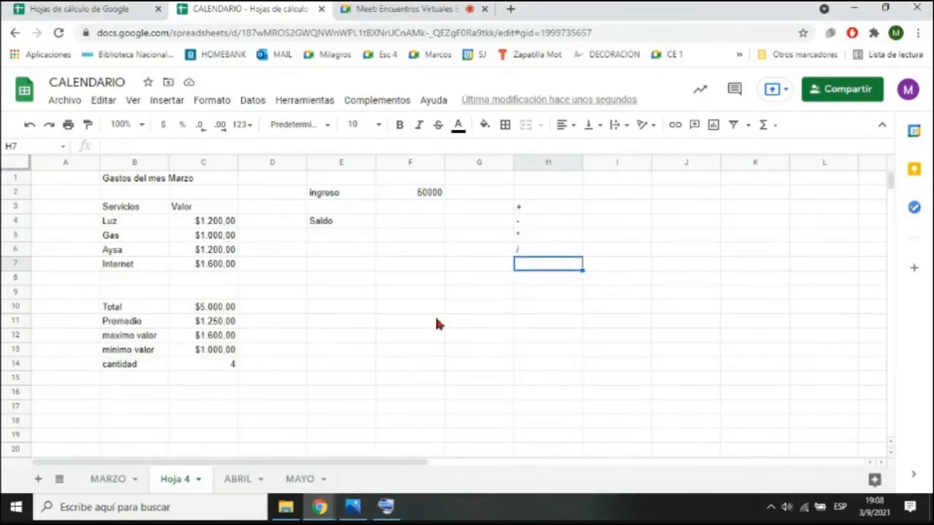
- Start the Saldo formula in F4 with an equals sign, and move the restored on-screen keyboard clear of the expenses table
left_click(413, 222)
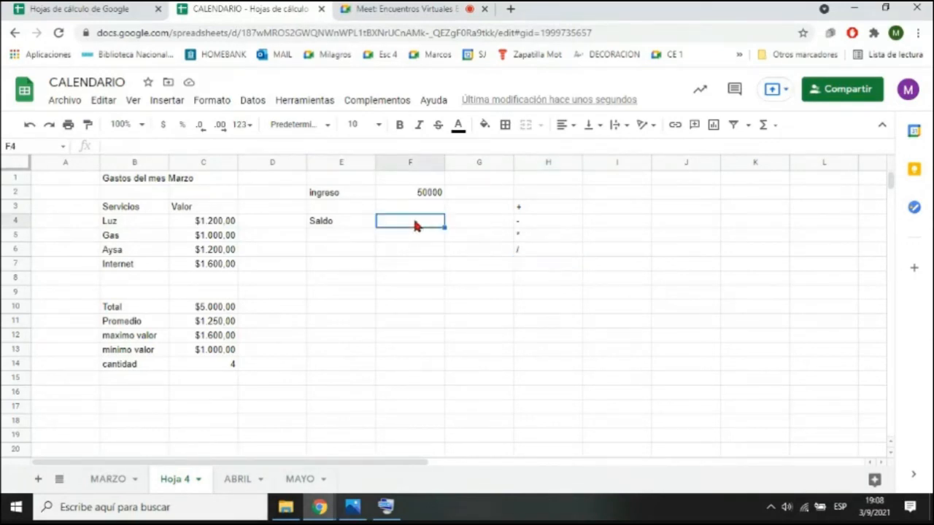
left_click(386, 506)
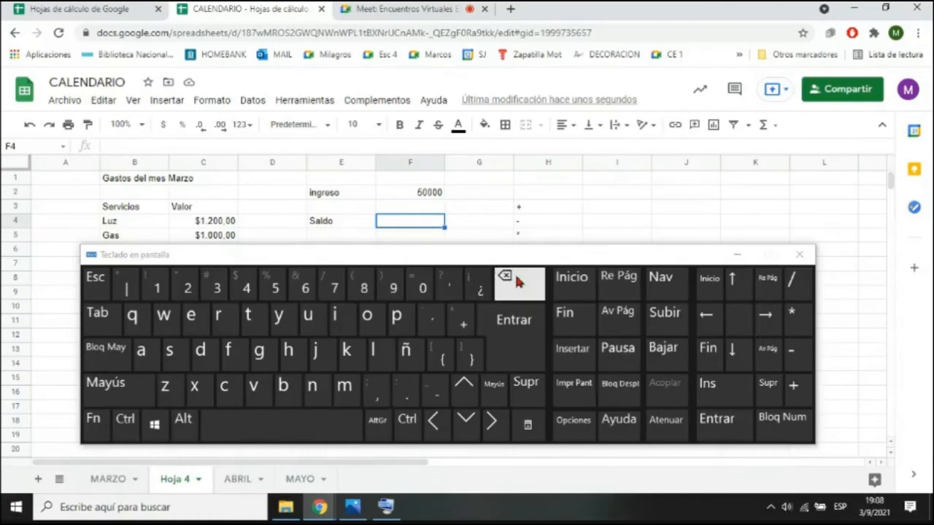
key("shift")
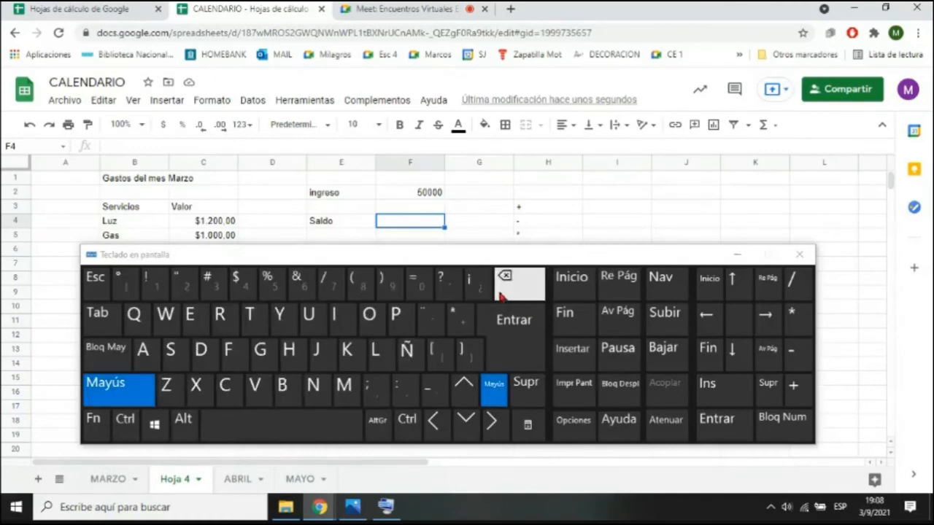
left_click(422, 283)
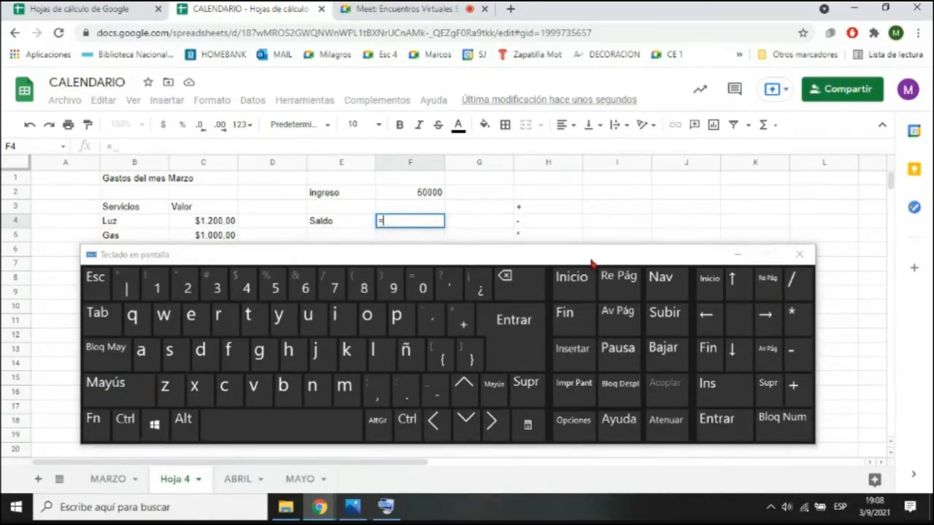
left_click_drag(591, 256, 772, 324)
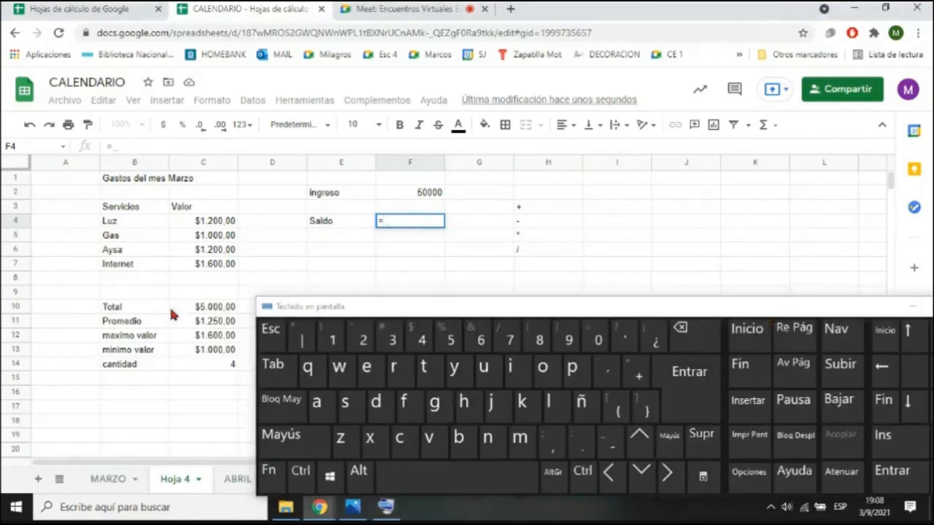
- Try adding the ingreso reference f2 after the equals sign in F4, and remove the reference again
left_click(401, 220)
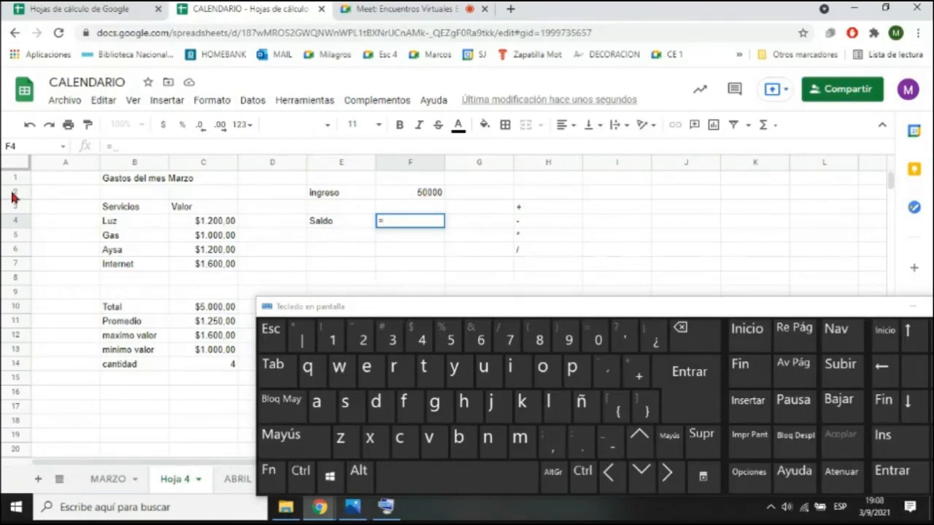
type("f2")
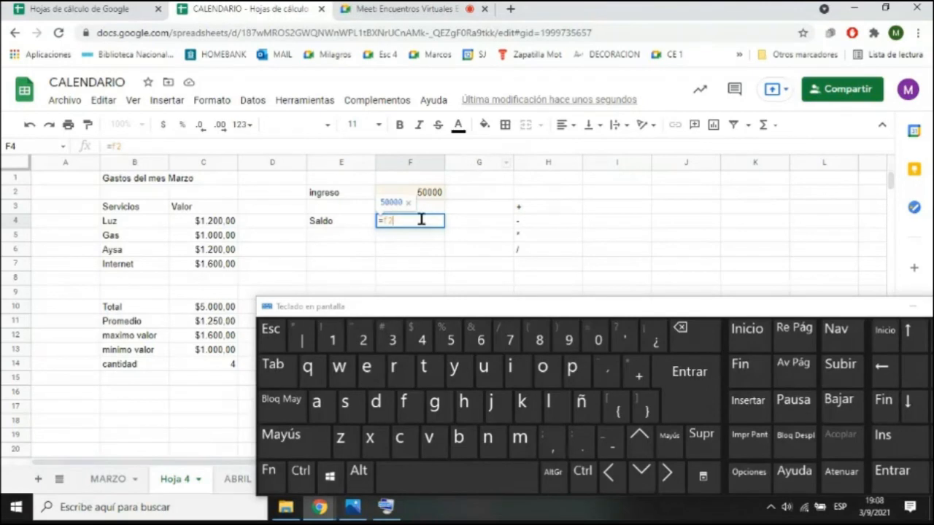
double_click(385, 220)
key("BackSpace")
key("BackSpace")
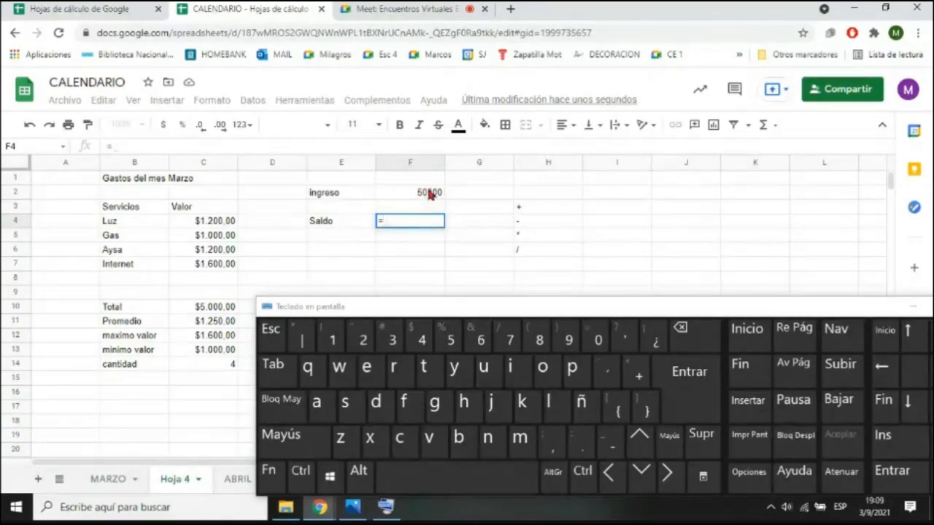
- Complete the Saldo formula in F4 as the ingreso in F2 minus the total expenses in C10
left_click(429, 192)
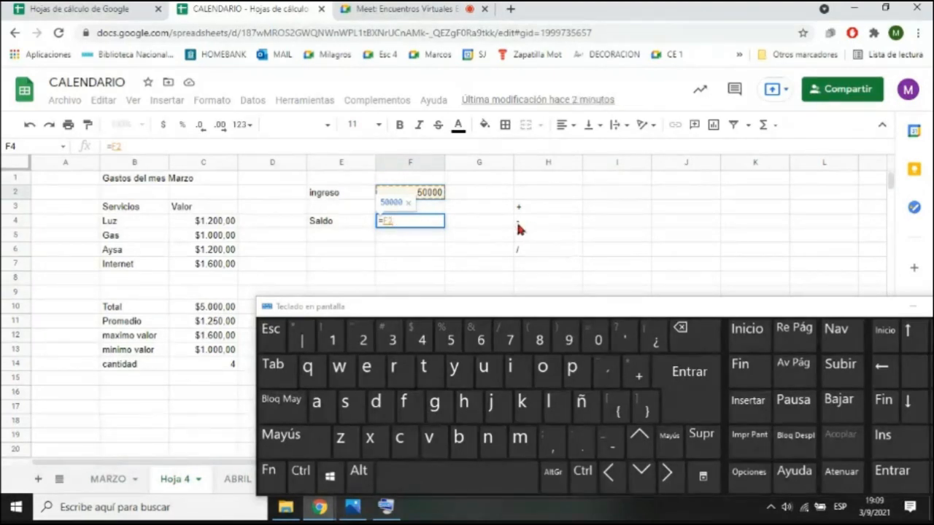
type("-")
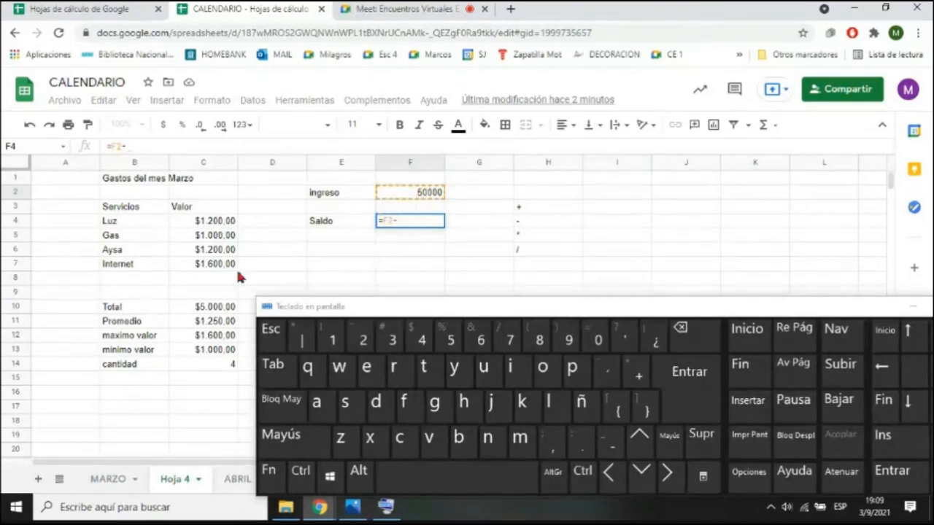
left_click(211, 307)
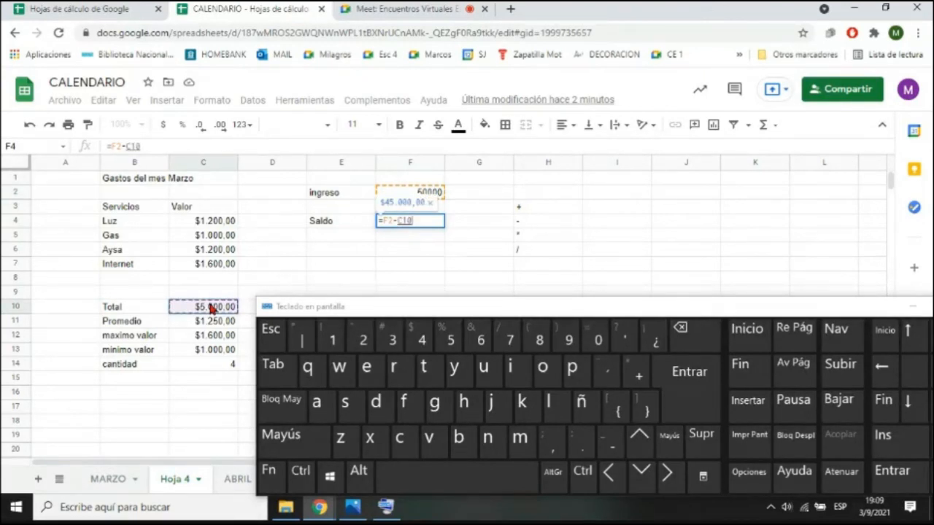
key("Return")
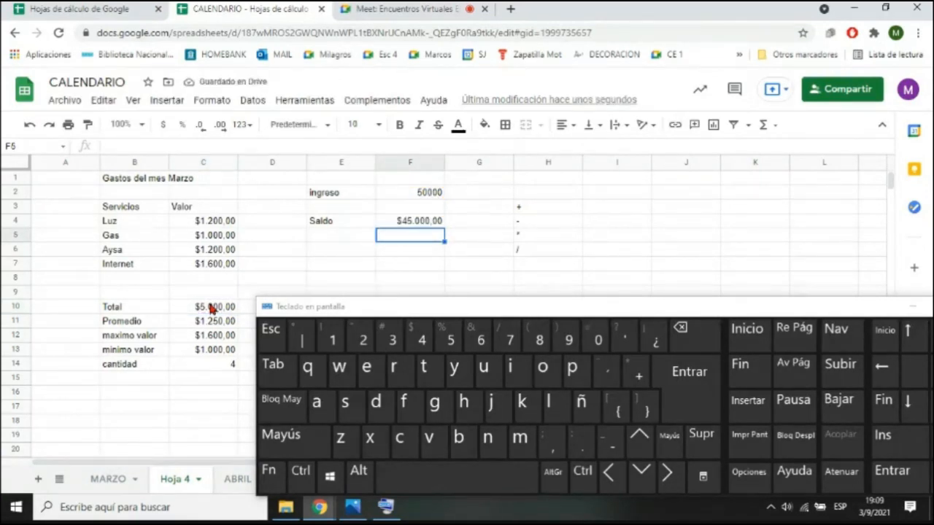
- Change the ingreso amount in F2 to 48000
left_click(422, 194)
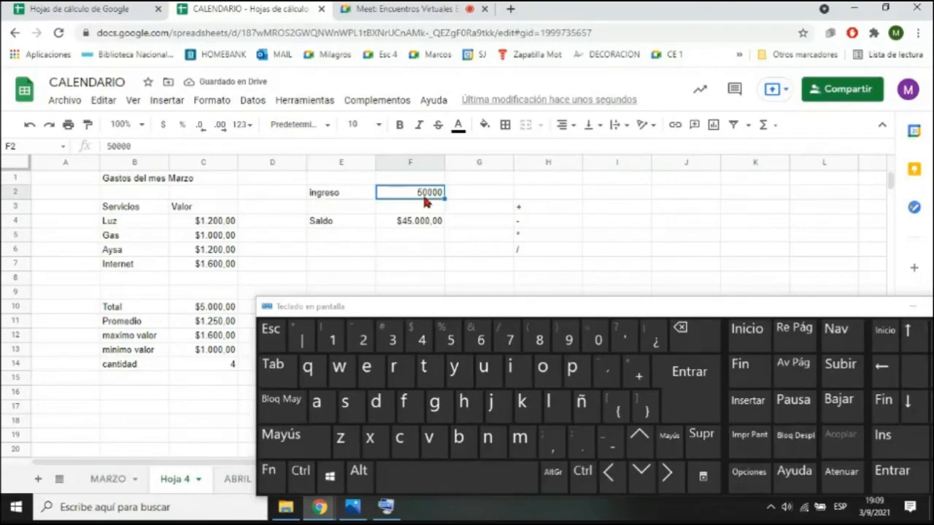
type("48")
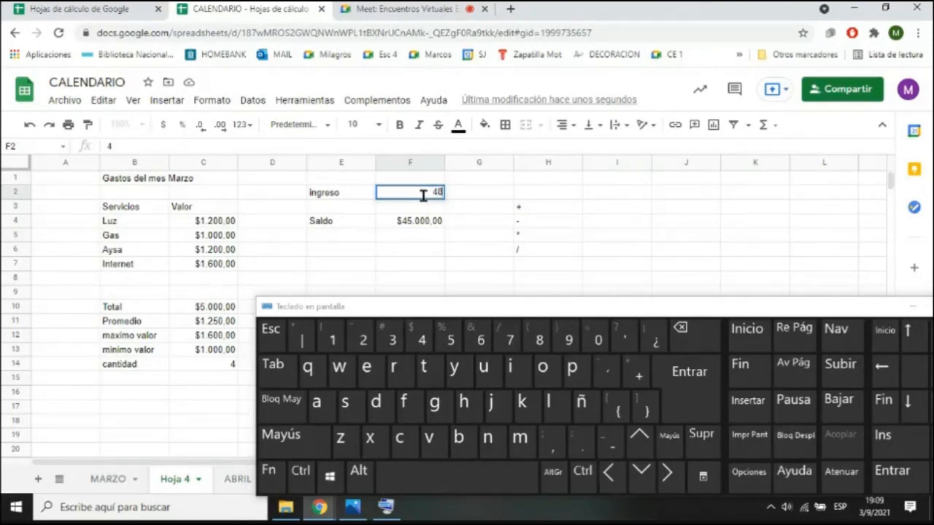
type("000")
key("Return")
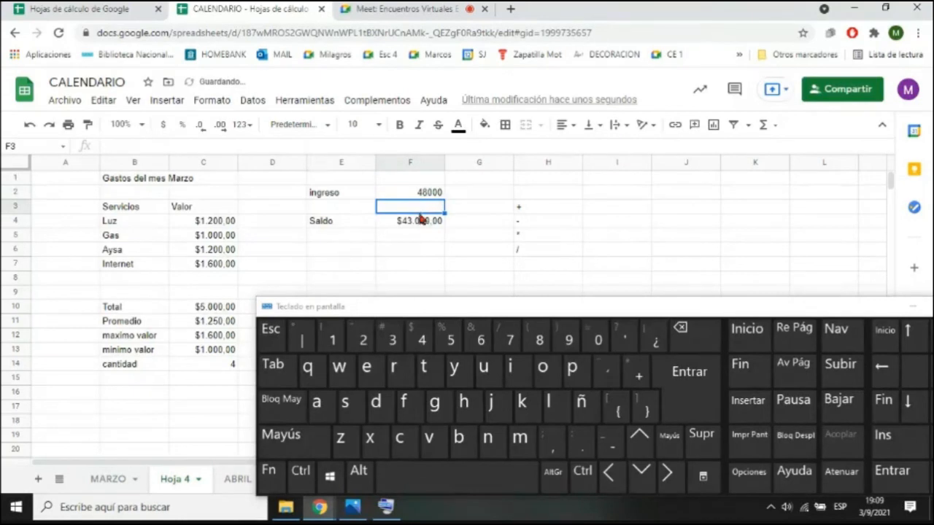
- Label the operators in I3 to I6 as suma, resta, producto and division
left_click(596, 206)
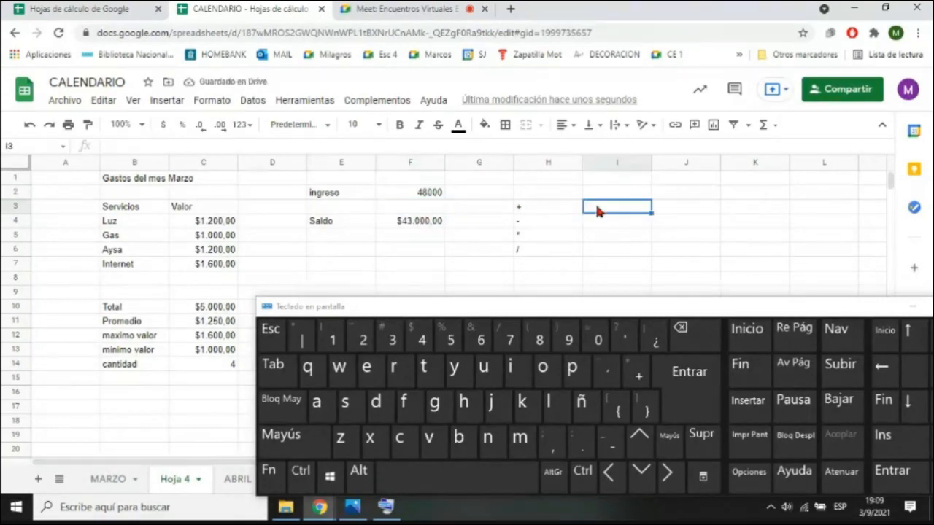
type("suma")
key("Return")
type("resta")
key("Return")
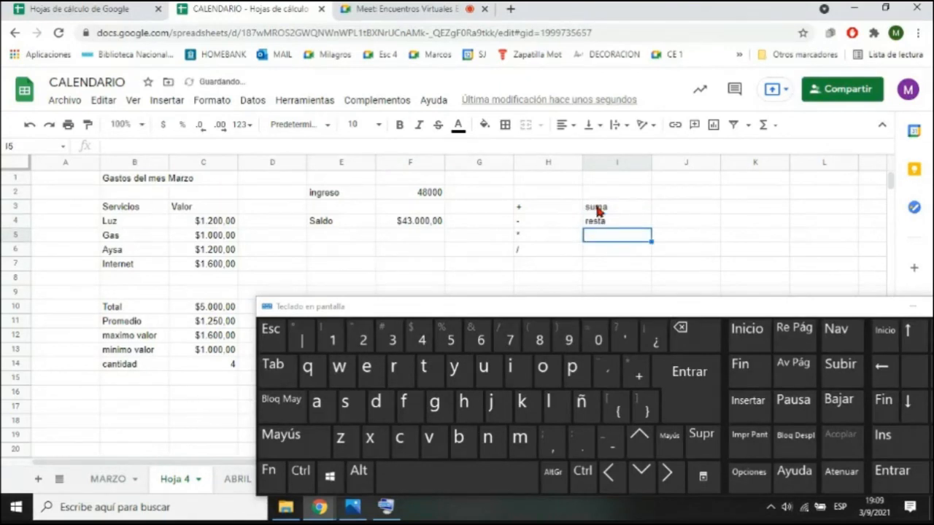
type("producto")
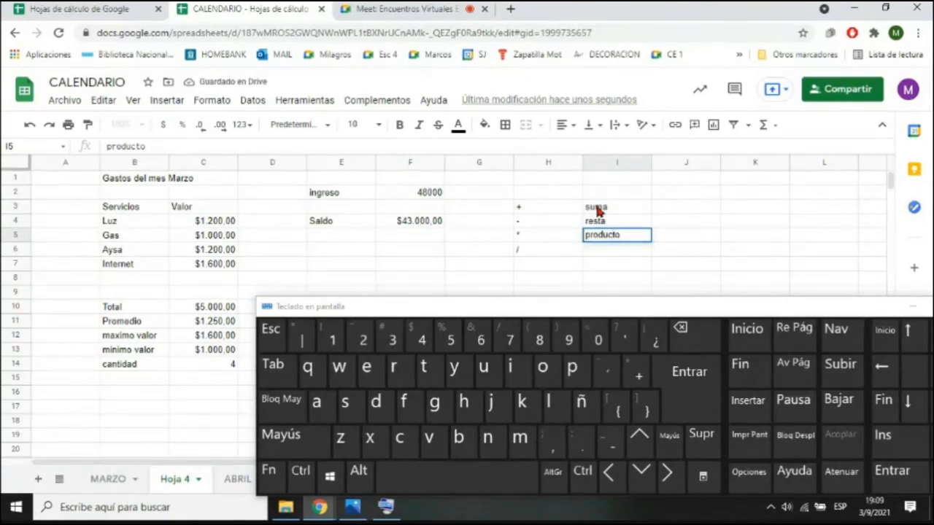
key("Return")
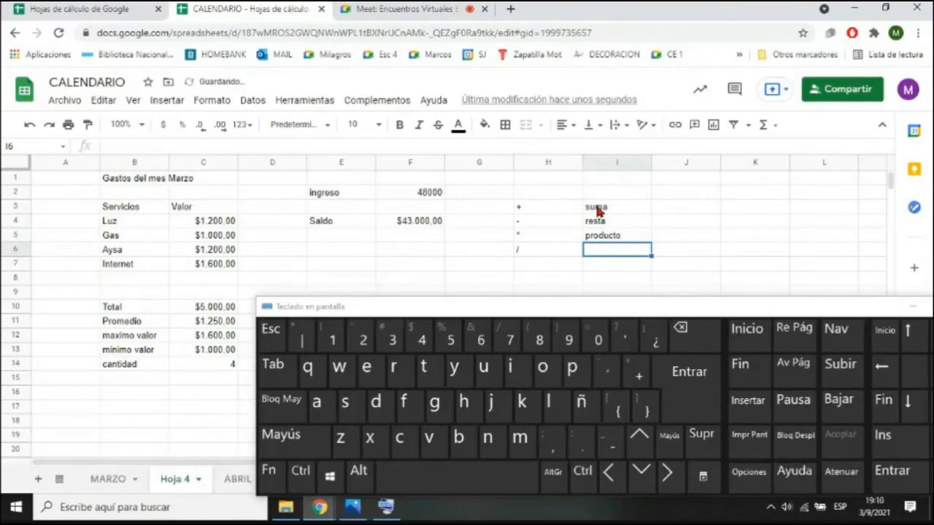
type("division")
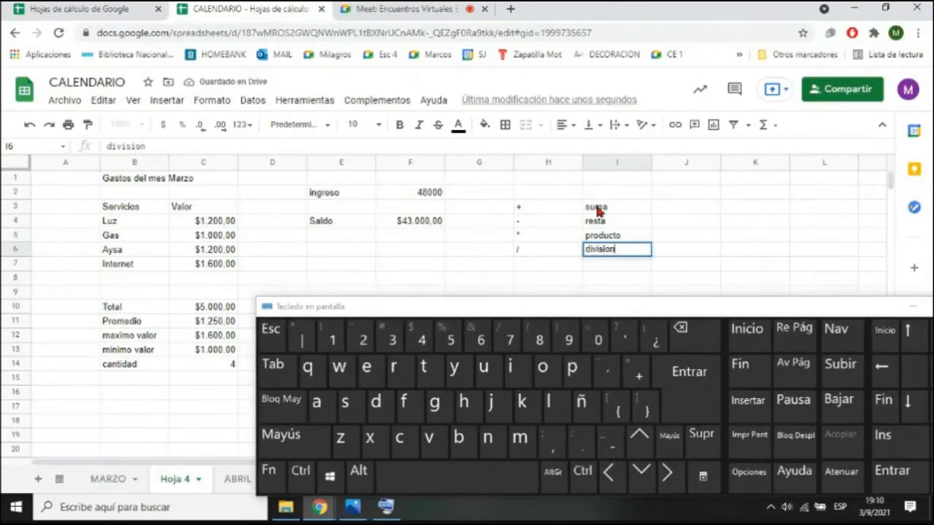
key("Return")
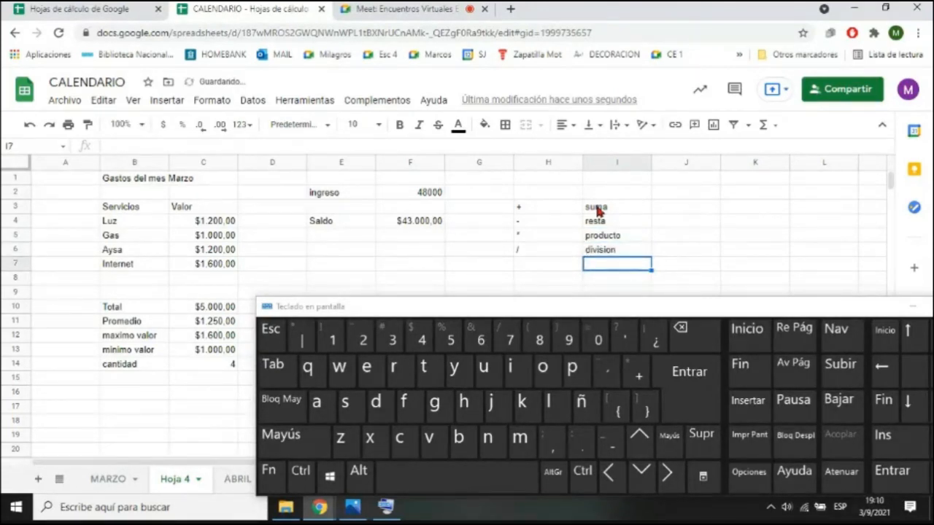
- Clear the Saldo cell F4 and rebuild its formula as =F2-C10
left_click(436, 227)
key("Delete")
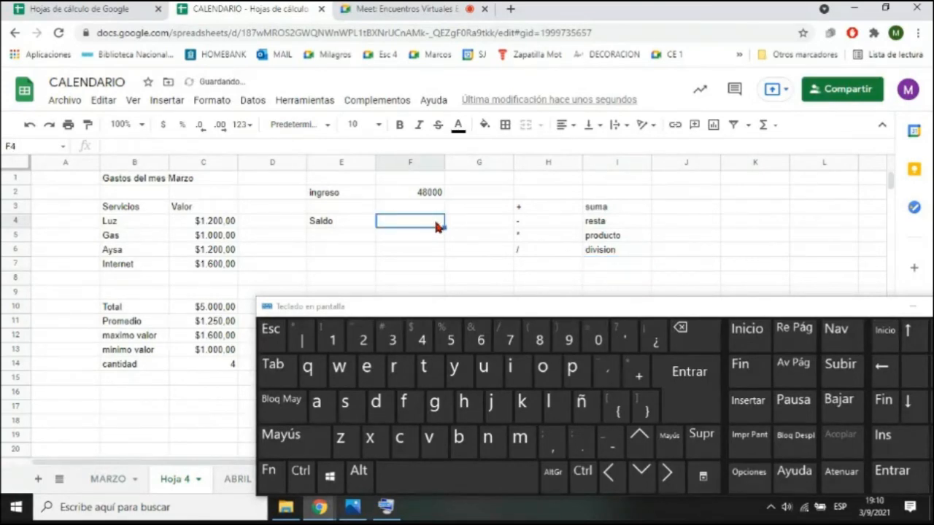
type("=")
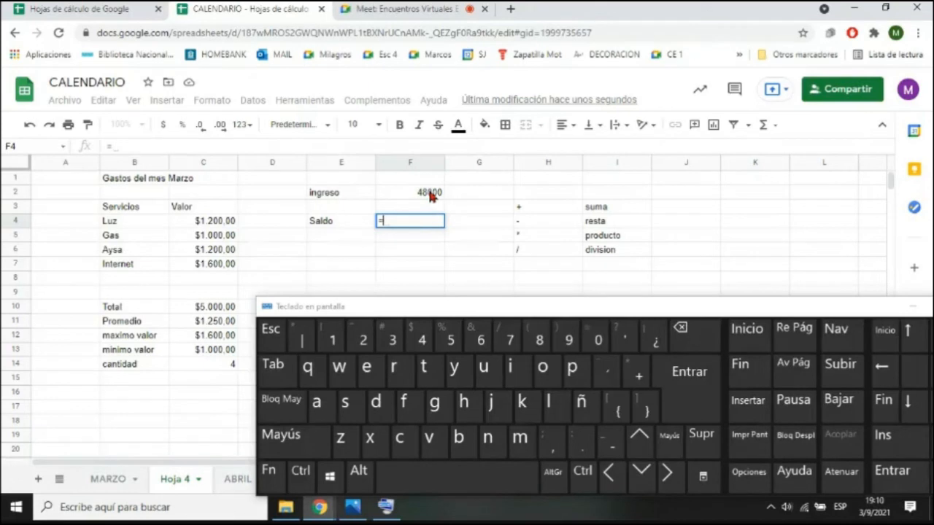
left_click(430, 195)
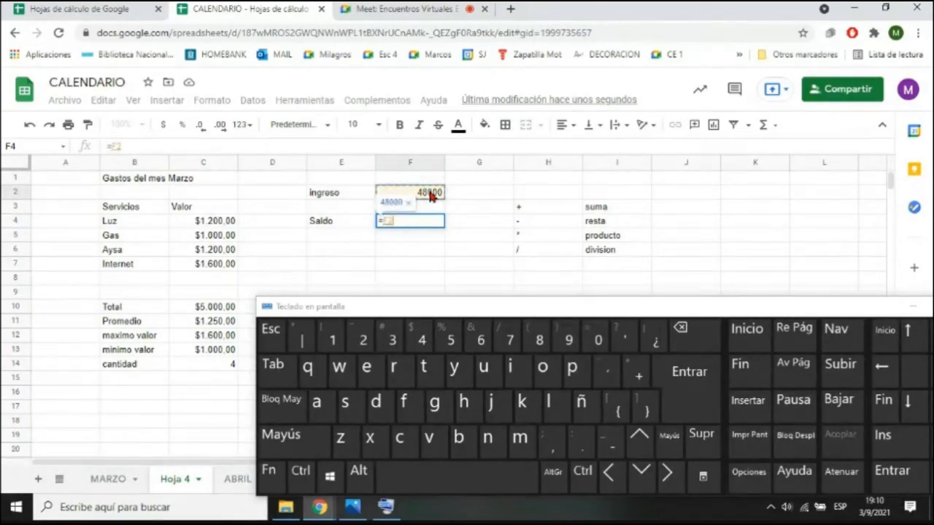
type("-")
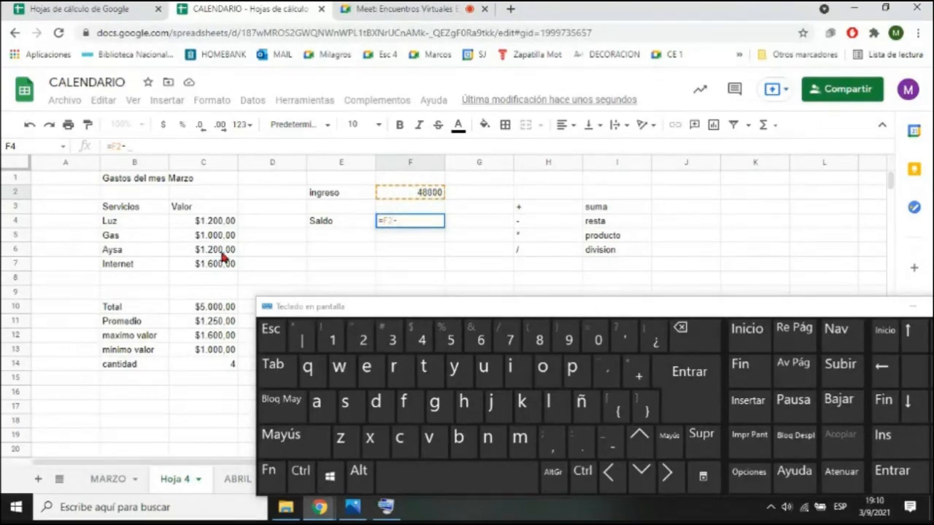
left_click(213, 309)
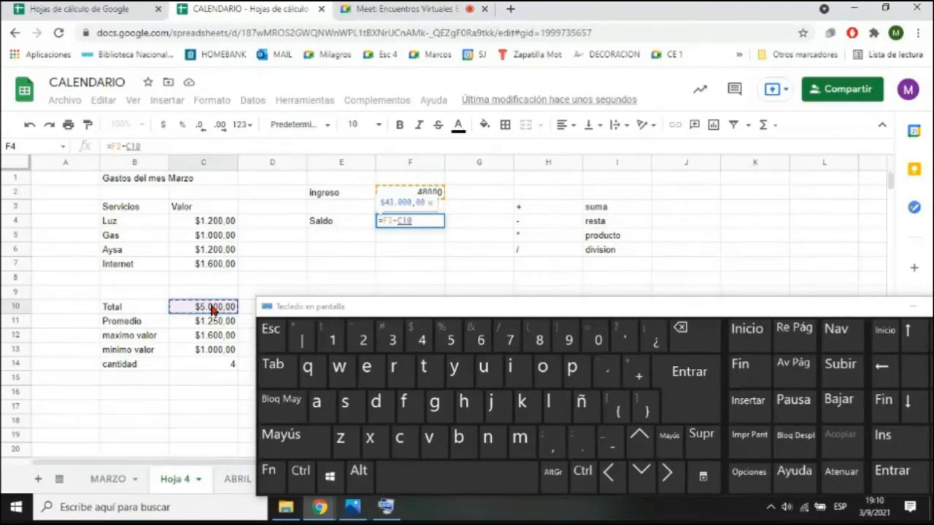
key("Return")
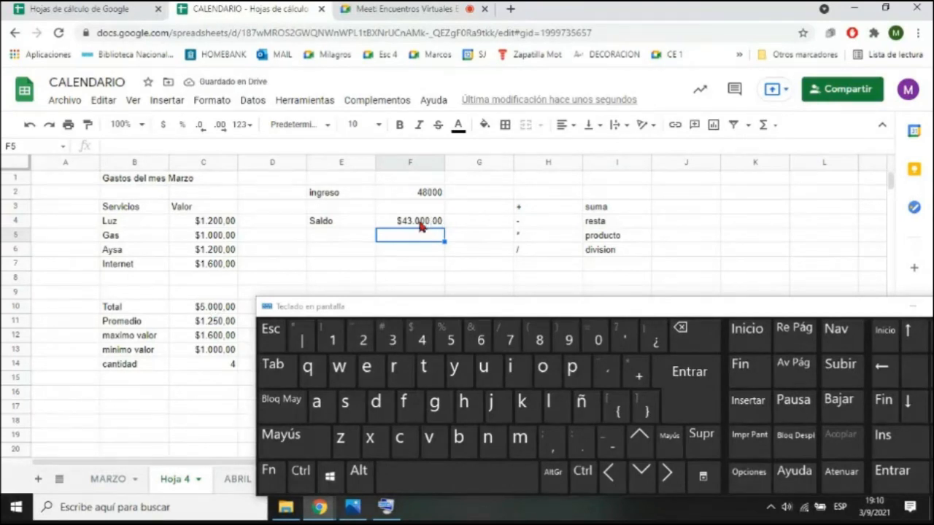
- Extend the Saldo formula in F4 to subtract another 500, giving =F2-C10-500
left_click(419, 223)
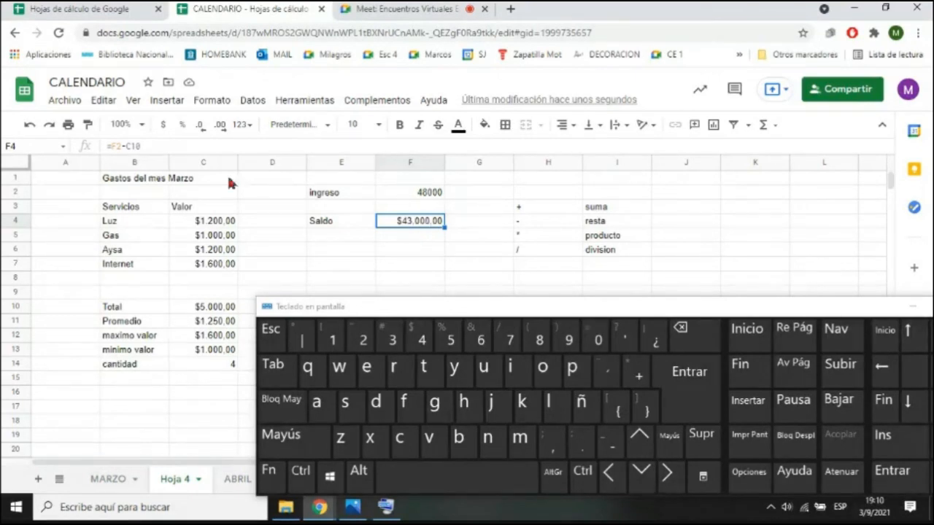
left_click(152, 145)
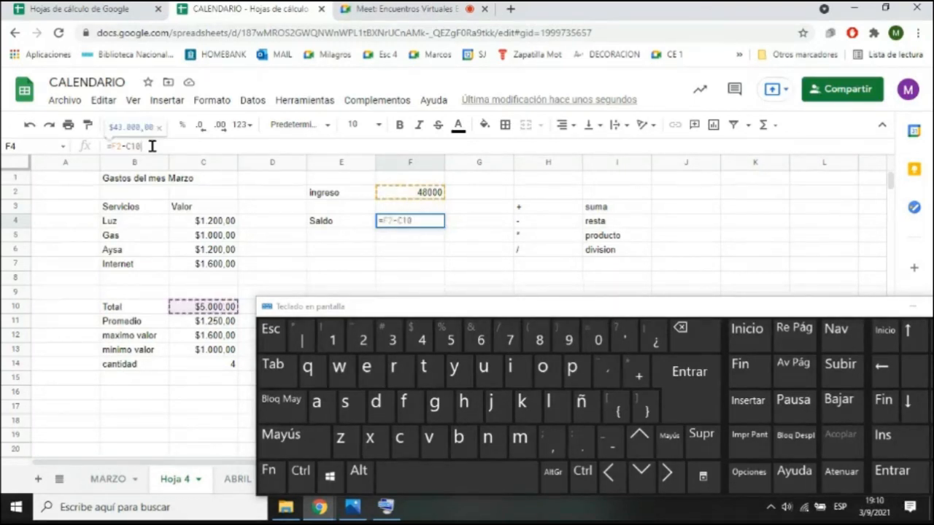
type("-")
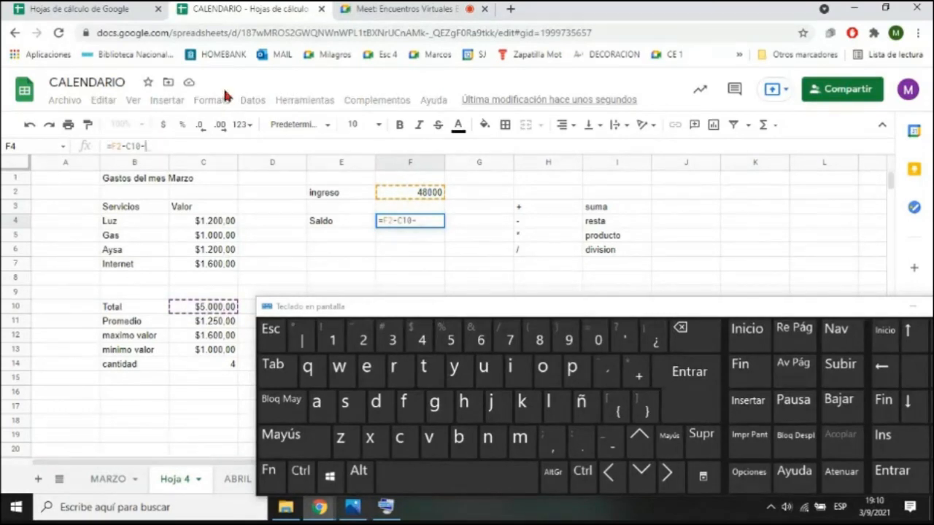
key("BackSpace")
type("-500")
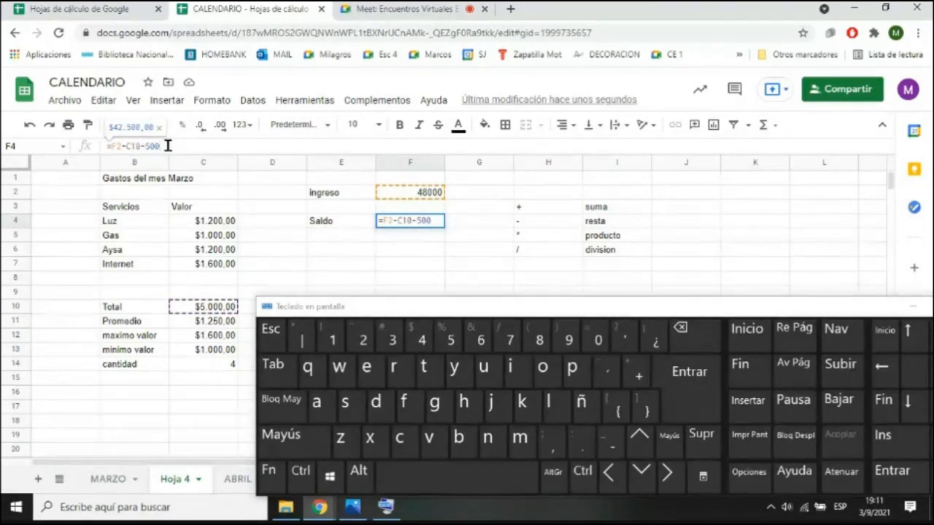
key("Return")
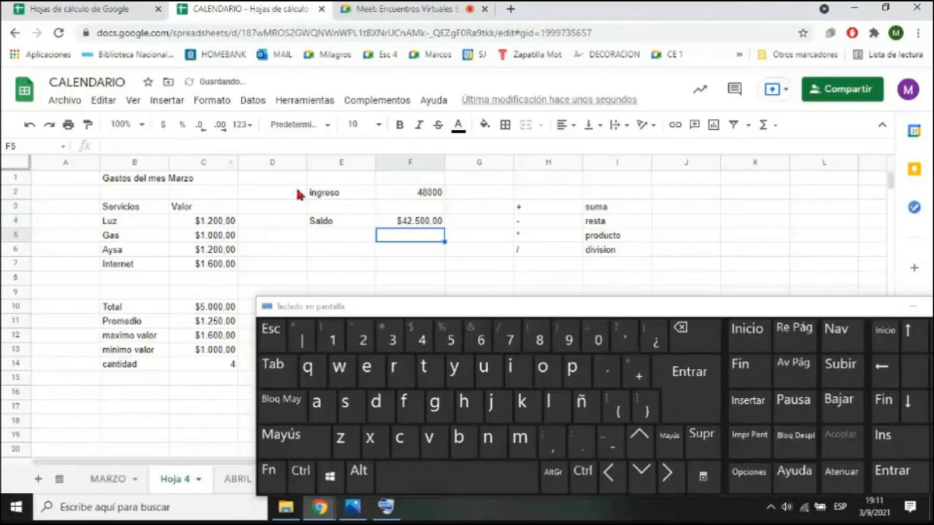
- Remove the extra -500 from the Saldo formula in F4, leaving =F2-C10
left_click(421, 221)
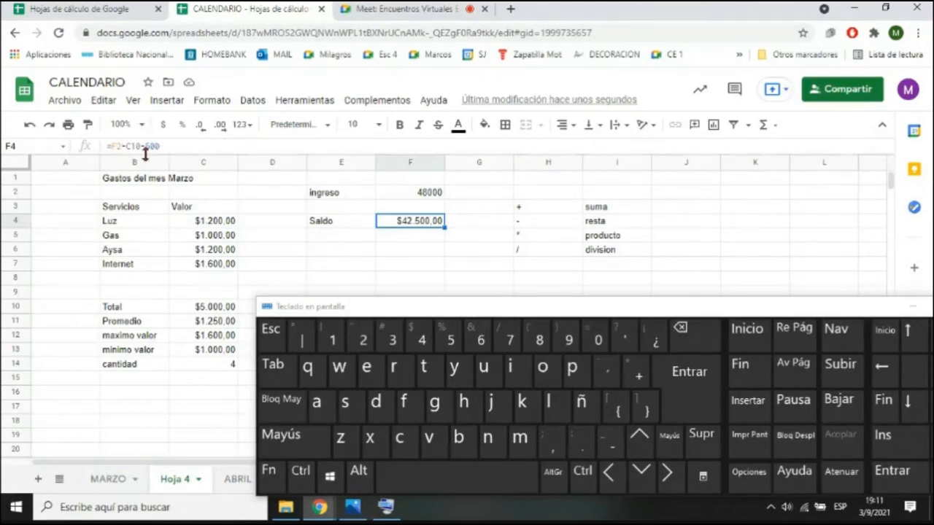
left_click(174, 146)
key("BackSpace")
key("BackSpace")
key("BackSpace")
key("BackSpace")
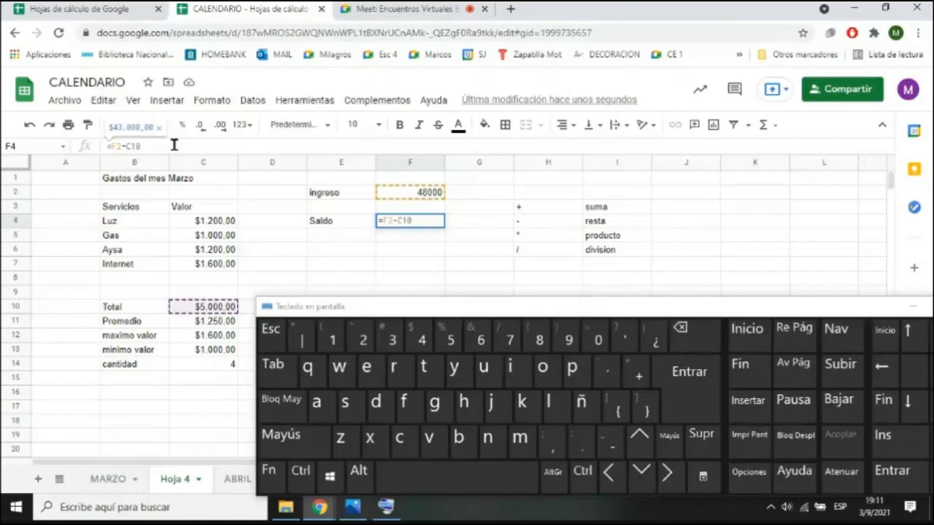
key("Return")
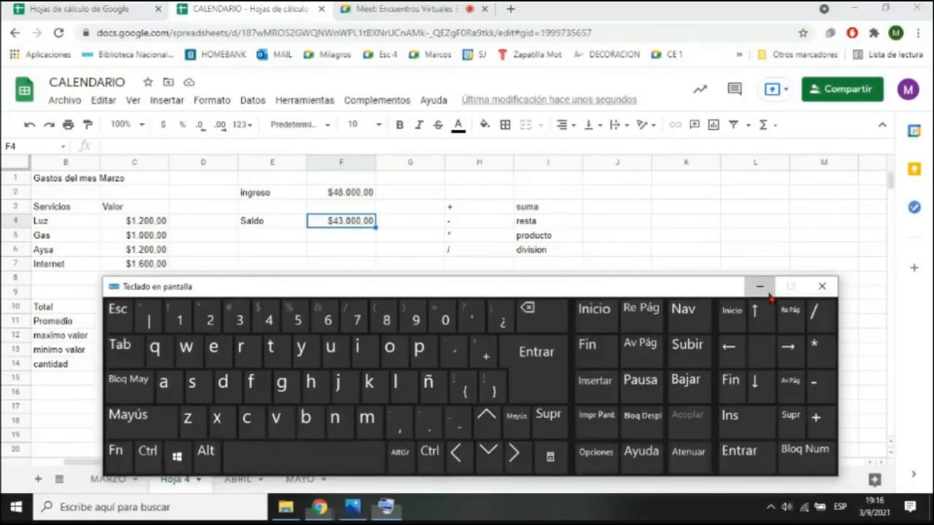
- Minimize the on-screen keyboard and add the label "Cada uno" in F9
left_click(762, 288)
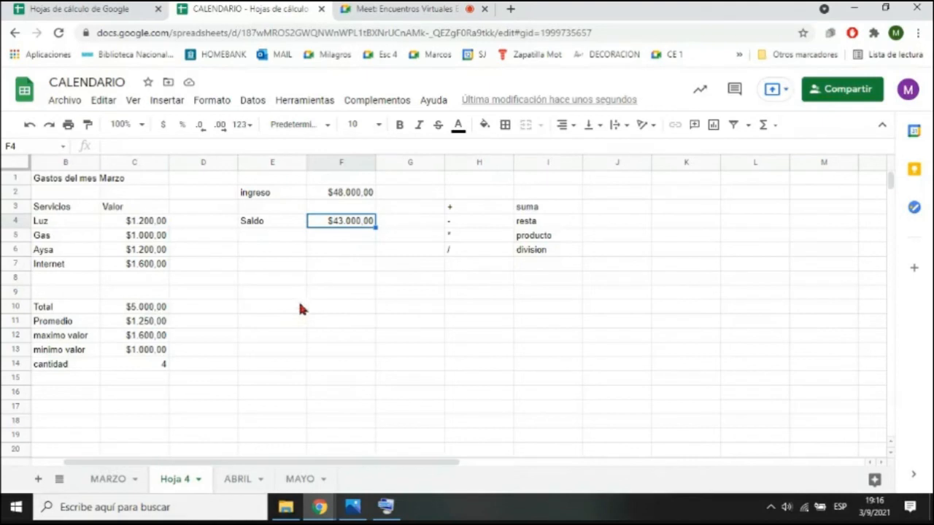
left_click(322, 293)
type("C")
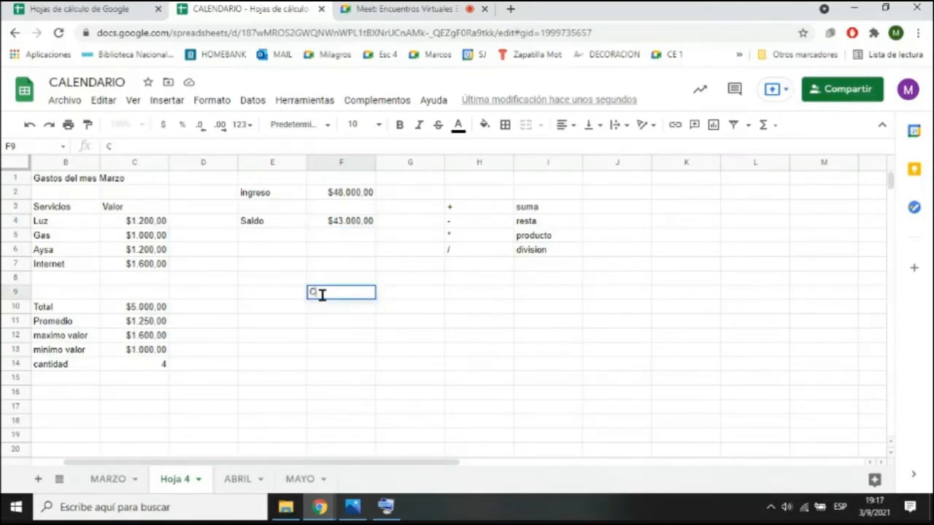
type("ada uno")
key("Return")
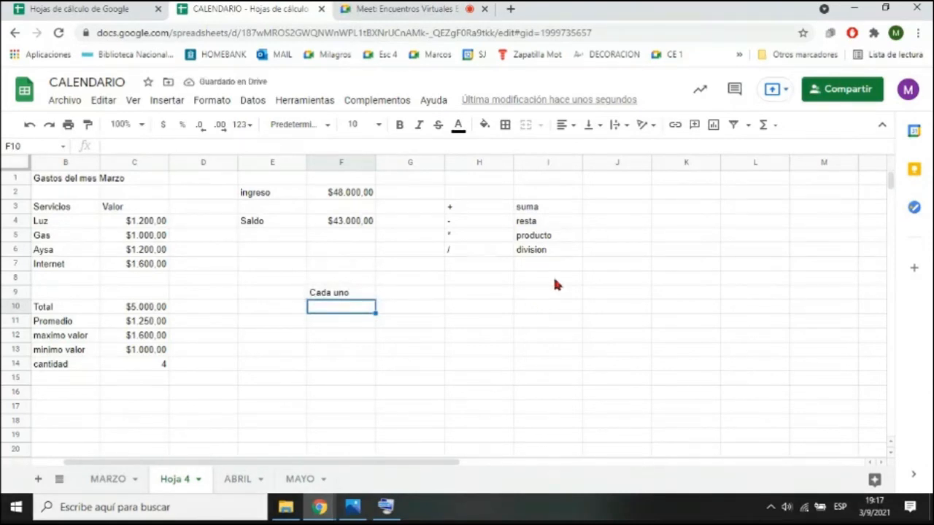
- Calculate each person's share in F10 by dividing the total expenses in C10 by 2
type("=")
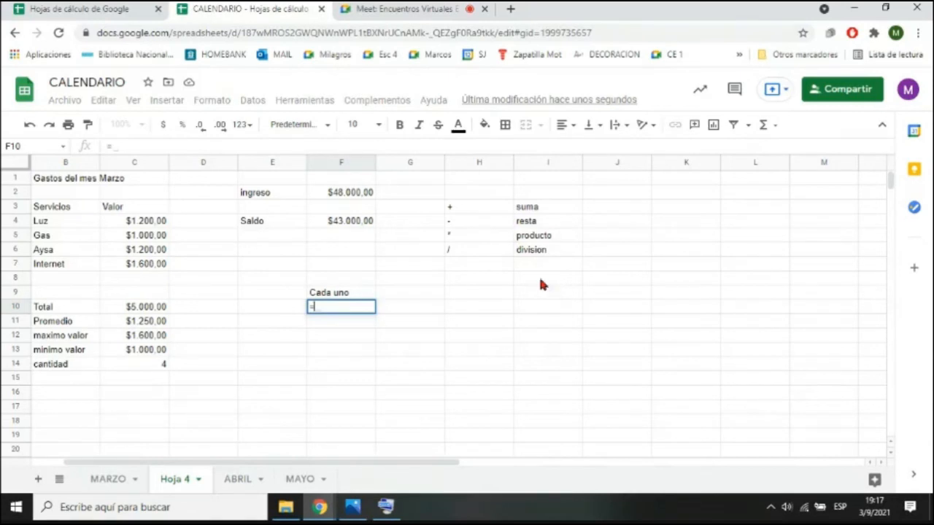
left_click(162, 310)
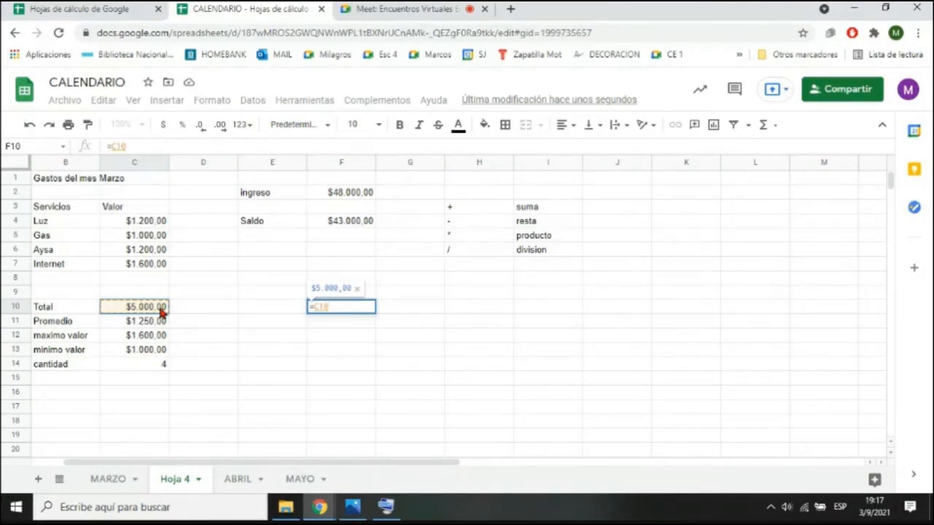
type("/")
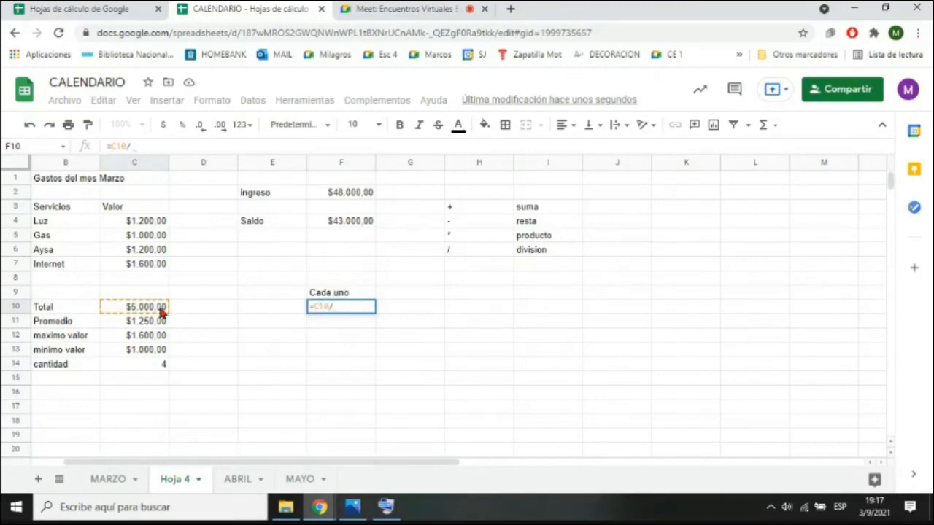
type("2")
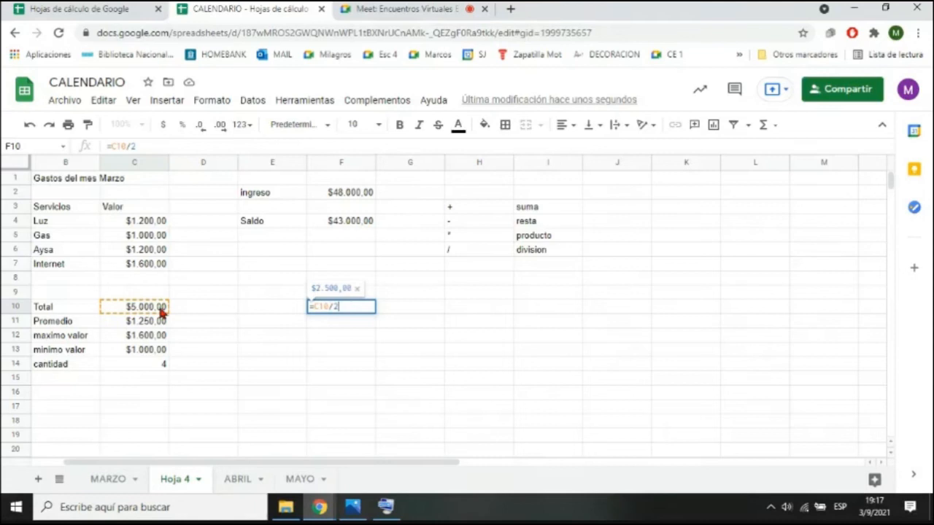
key("Return")
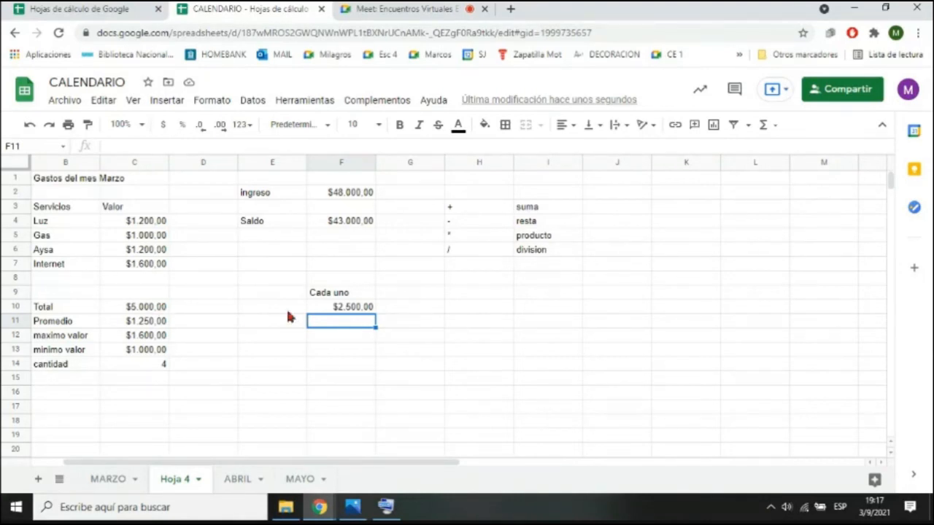
- Review the Cada uno formula in F10, the Luz value, the expense total and the Saldo formula in F4
left_click(344, 309)
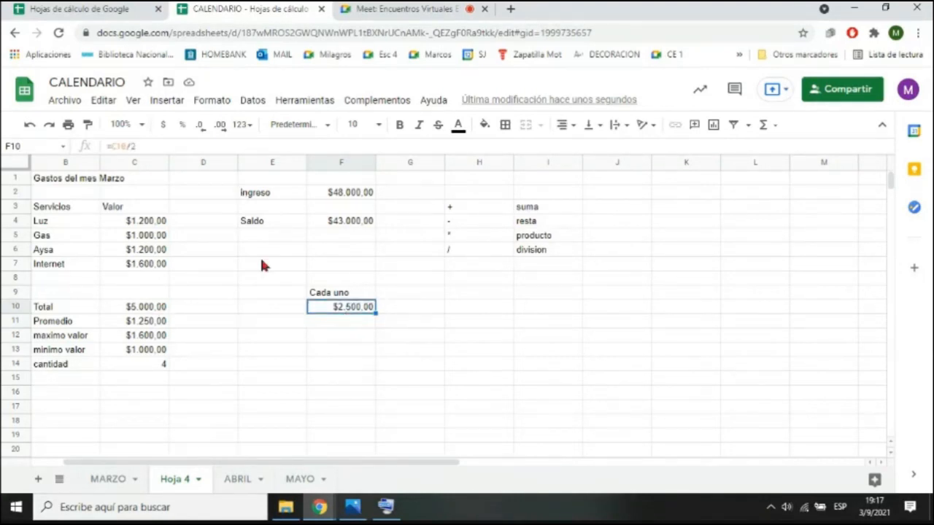
left_click(149, 224)
left_click(150, 307)
left_click(354, 308)
left_click(356, 211)
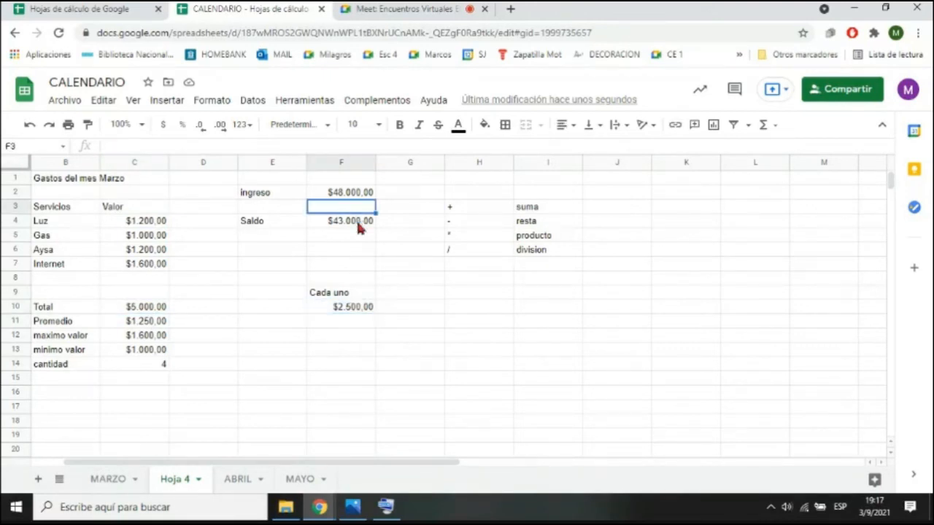
left_click(359, 223)
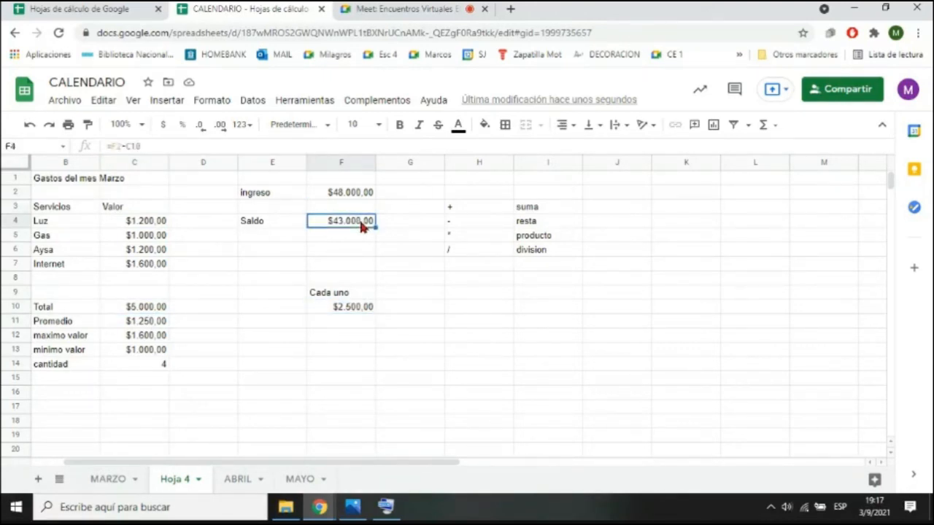
- Set the Luz expense in C4 to 10000000
left_click(138, 215)
type("10000000")
key("Return")
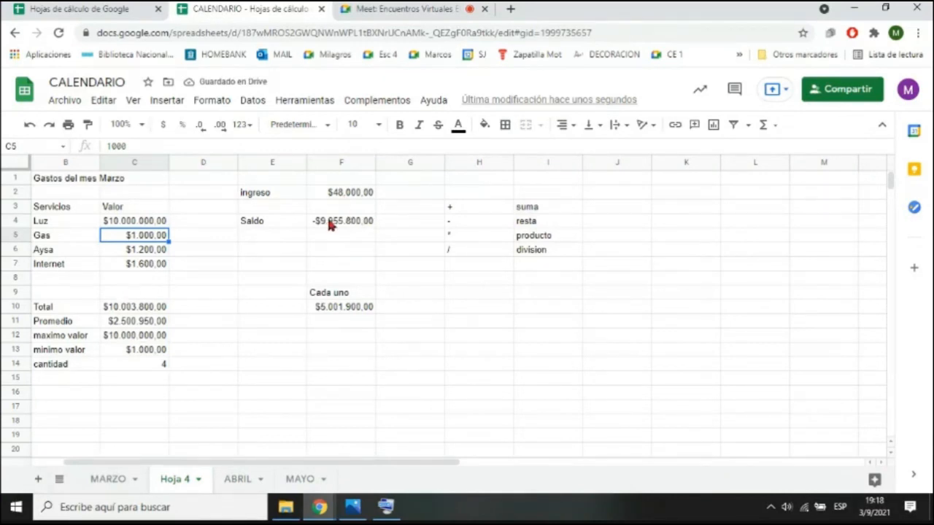
- Set the Luz expense in C4 to 1000
left_click(145, 219)
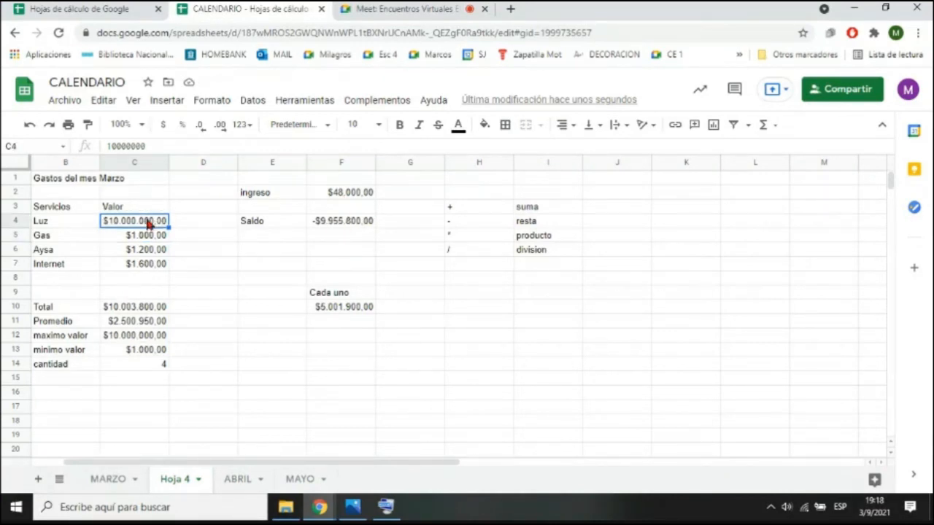
type("10000")
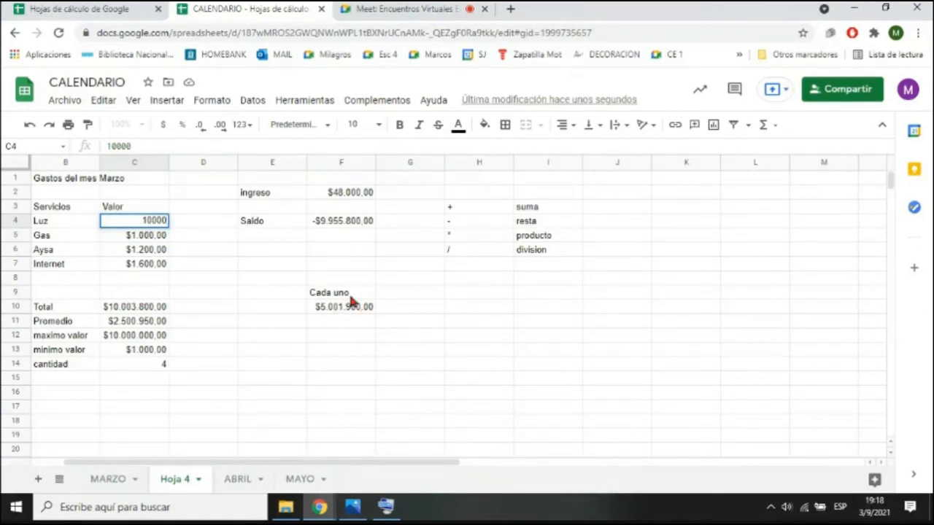
key("BackSpace")
key("Return")
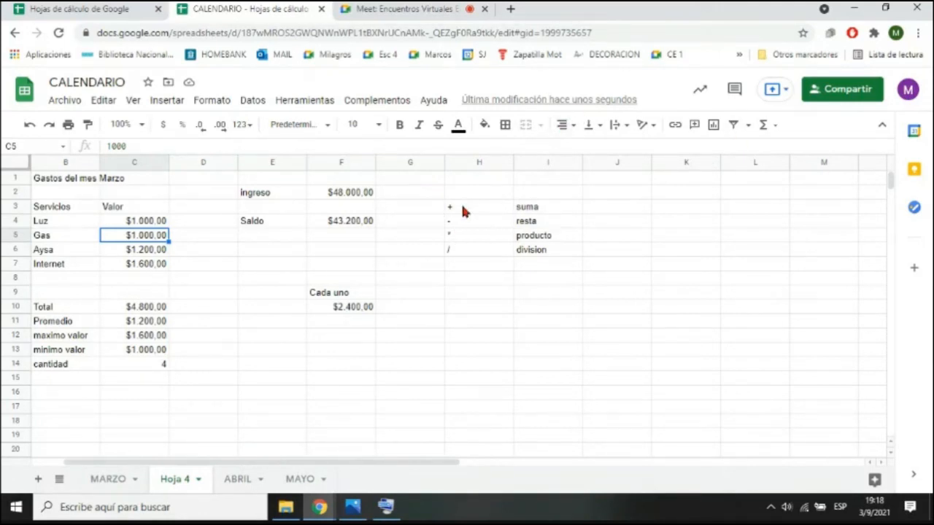
- Label G9 "x3 meses" and calculate the three-month share in G10 with =F10*3
left_click(430, 293)
type("x3 meses")
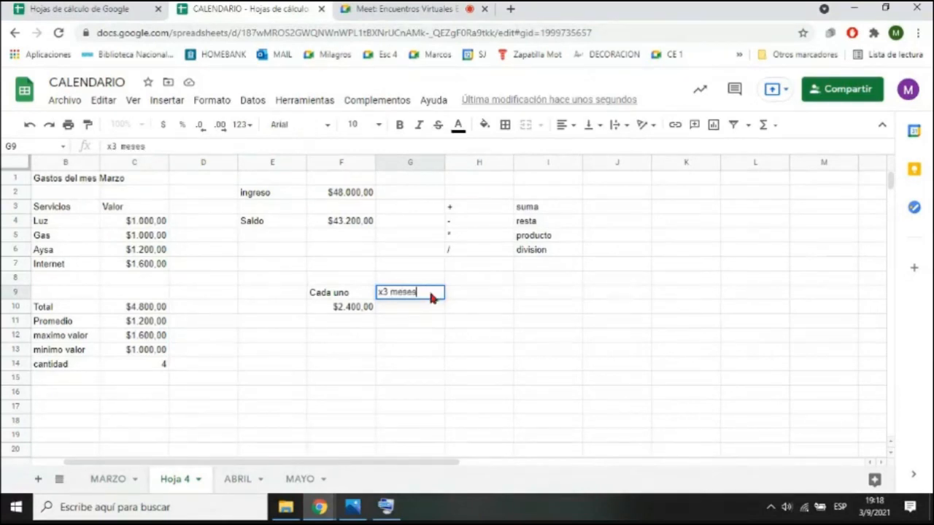
key("Return")
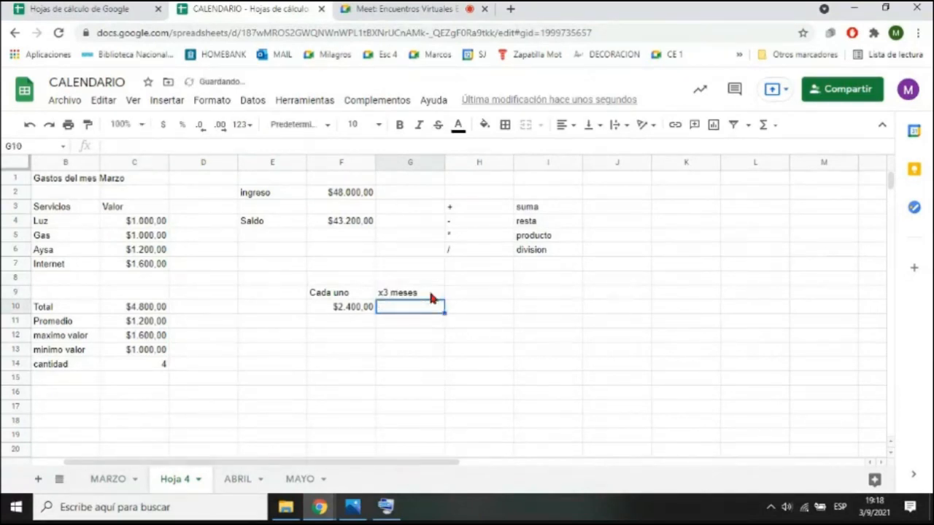
type("=")
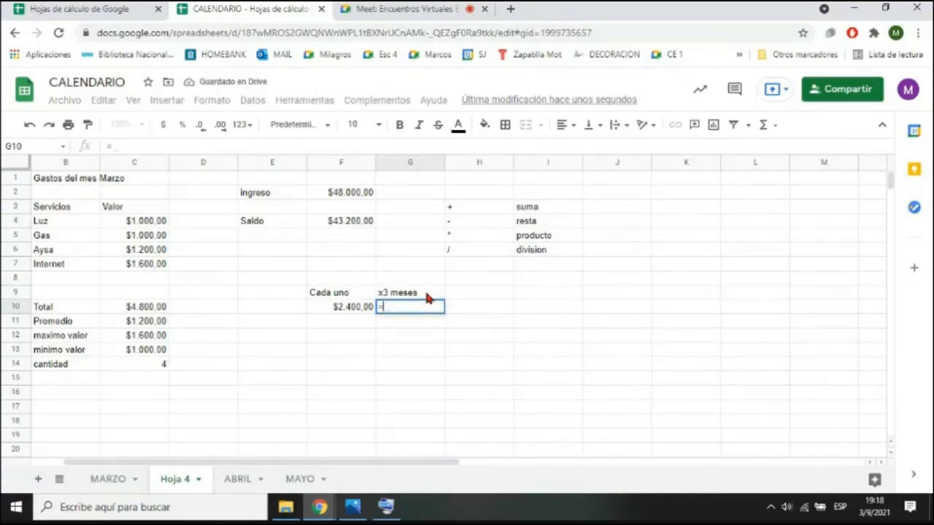
left_click(352, 307)
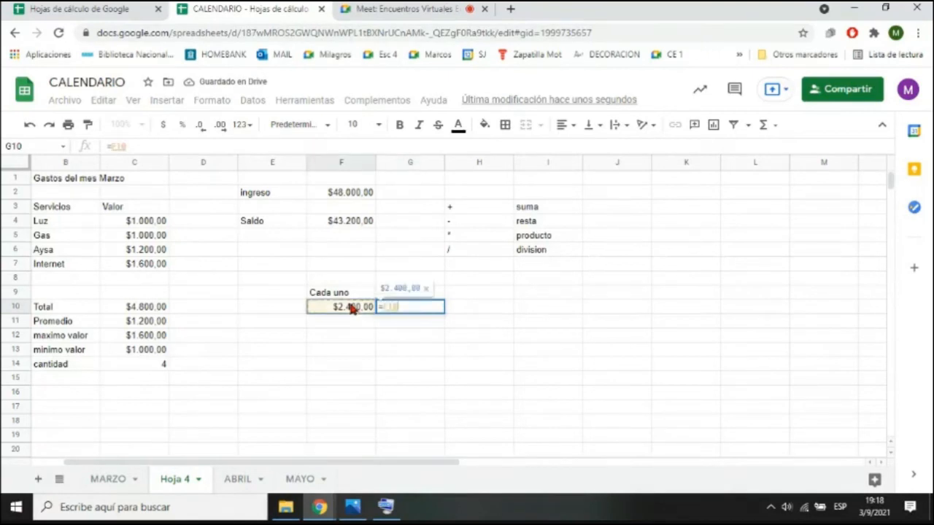
type("*3")
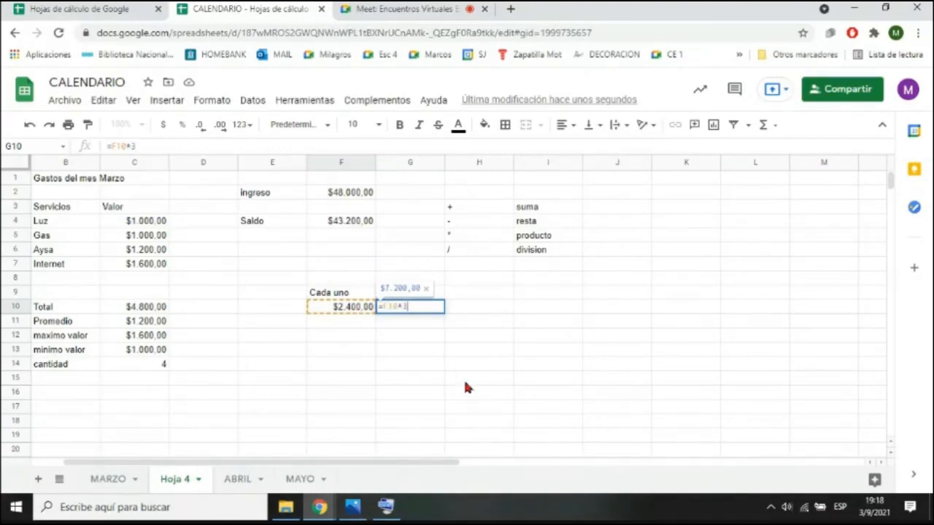
key("Return")
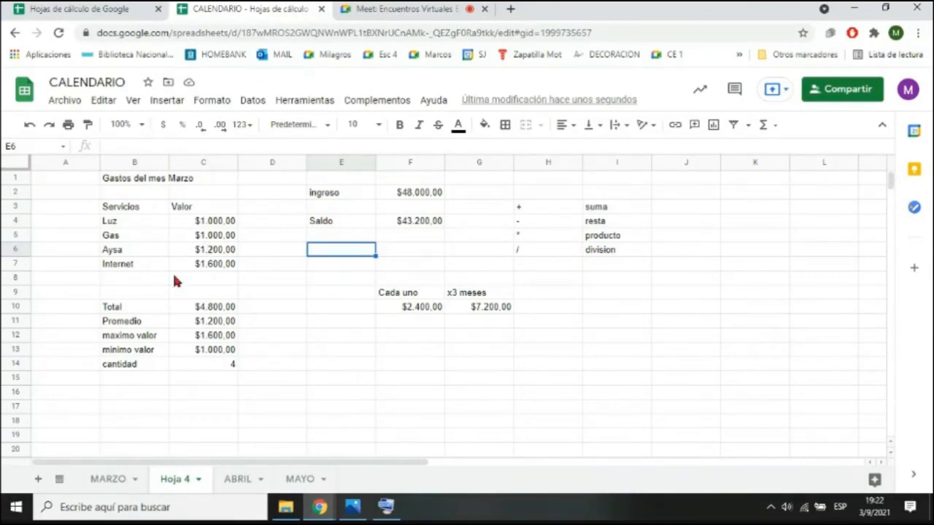
- Add a "Celular" expense of 2000 in row 8, directly below Internet
left_click(125, 272)
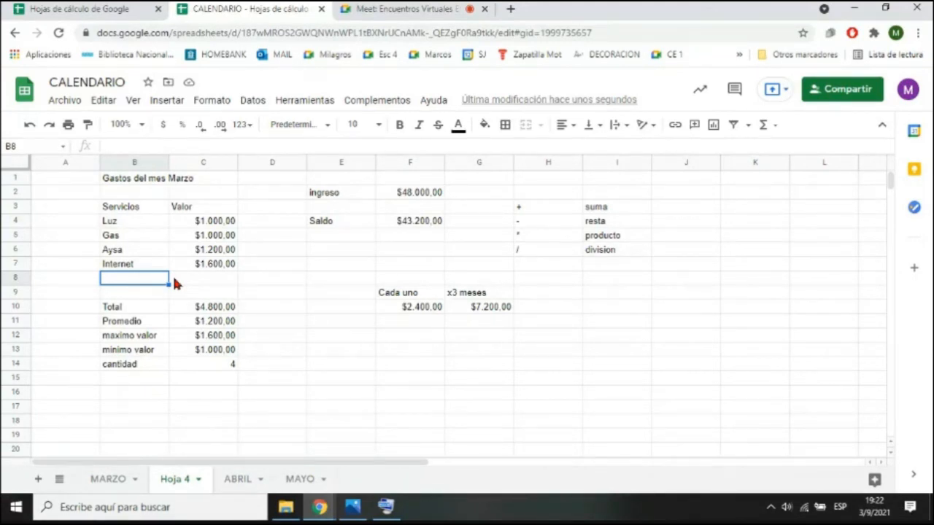
type("Celular")
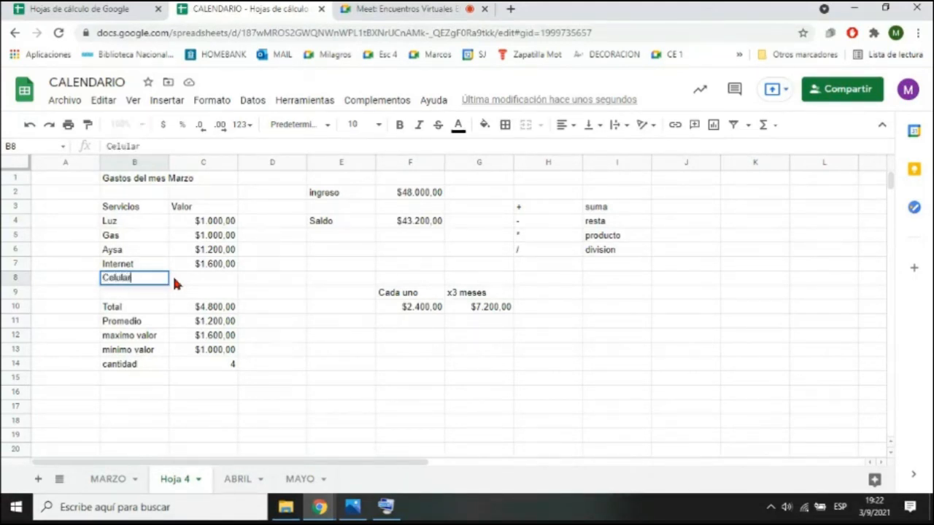
key("Tab")
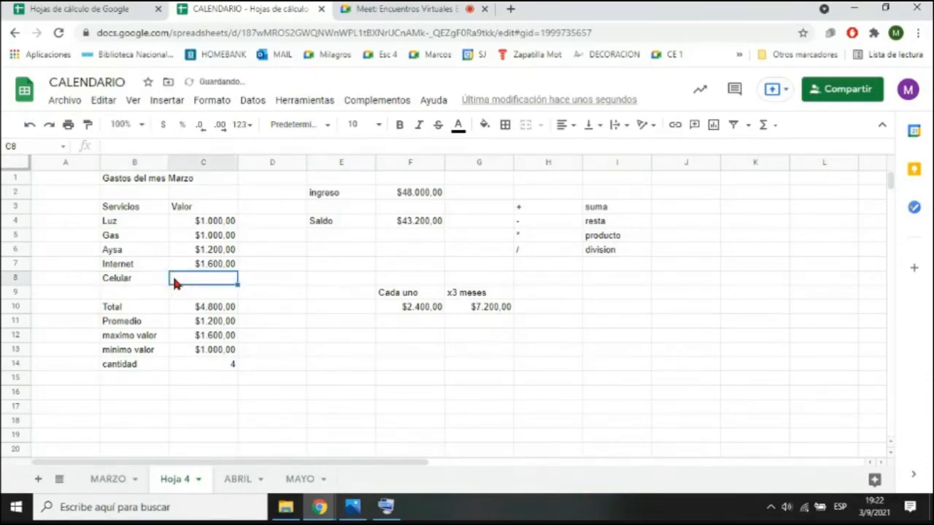
type("2000")
key("Return")
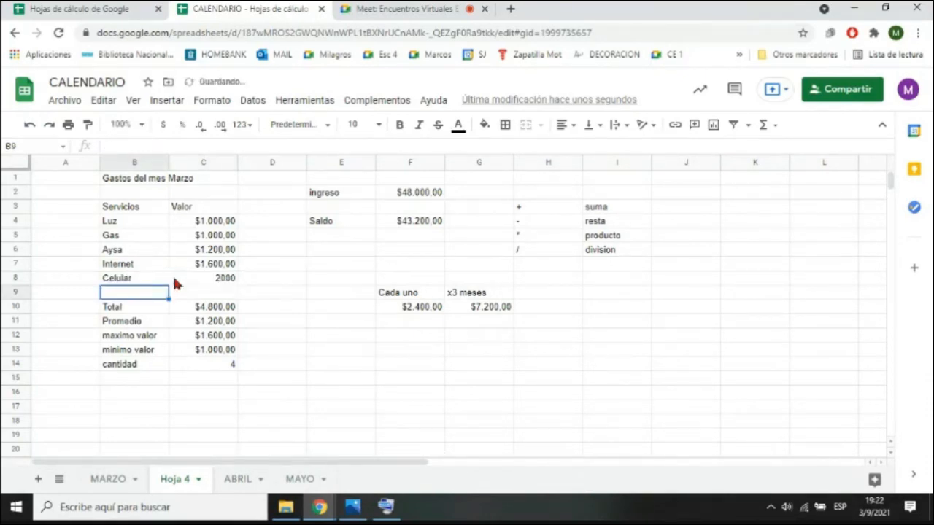
- Inspect the total's formula in C10 and clear the Celular entry from B8:C8
left_click(210, 313)
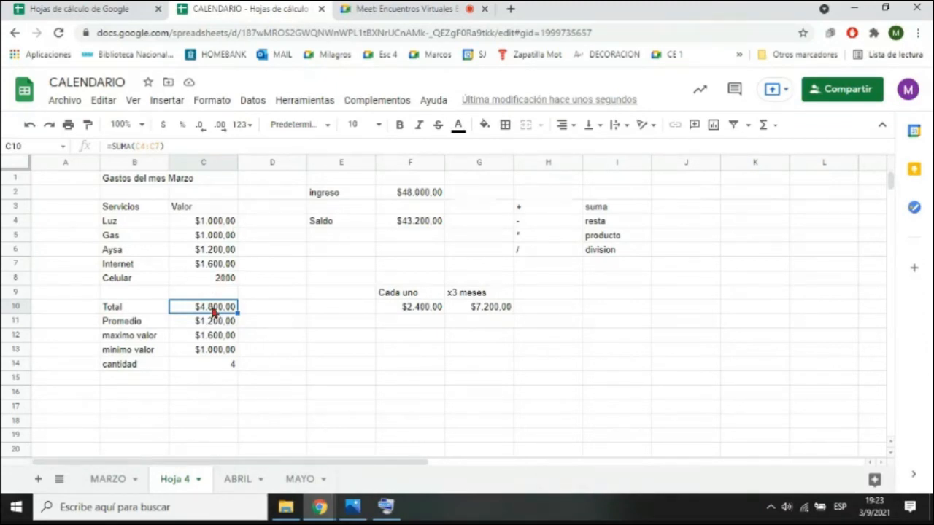
left_click_drag(121, 283, 197, 284)
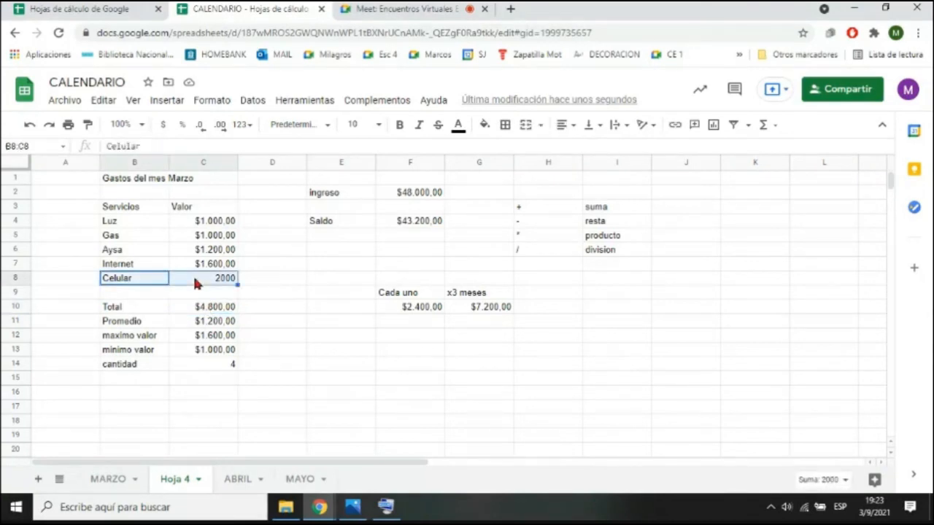
key("Delete")
left_click(175, 264)
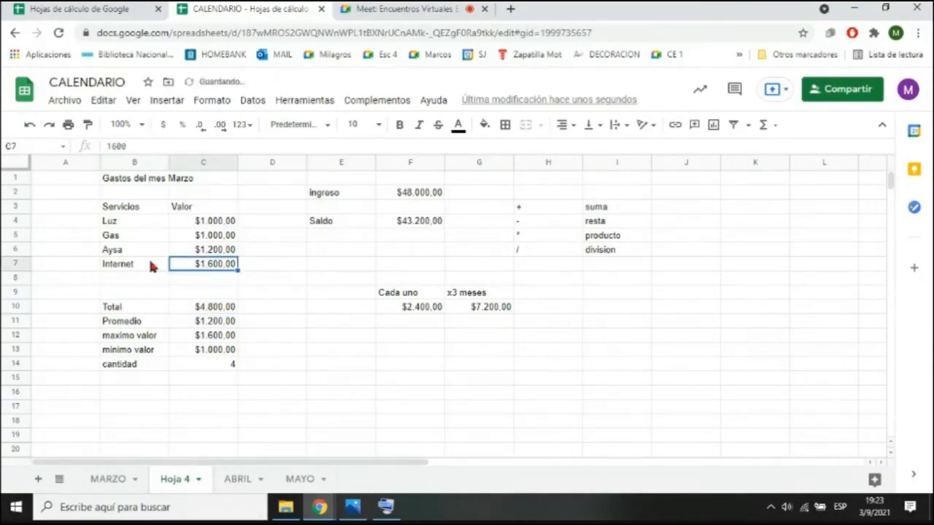
left_click_drag(144, 266, 183, 267)
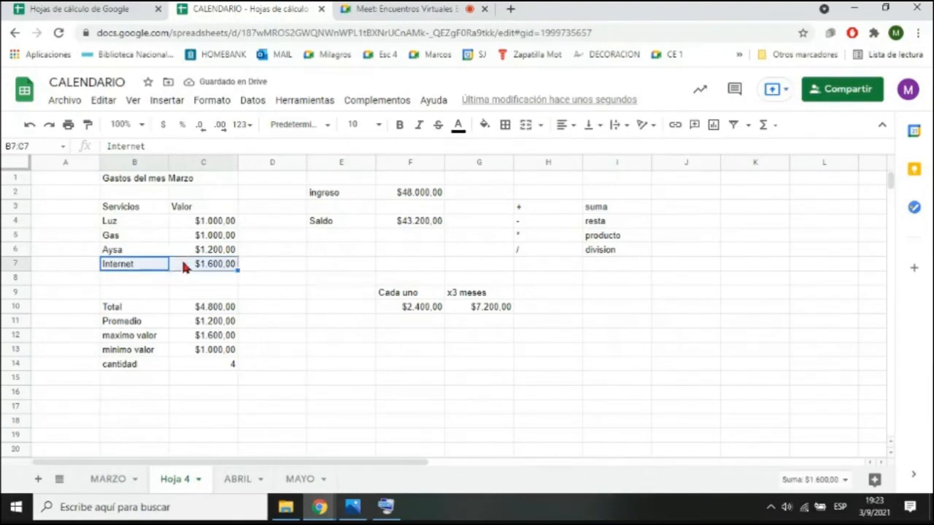
left_click(141, 267)
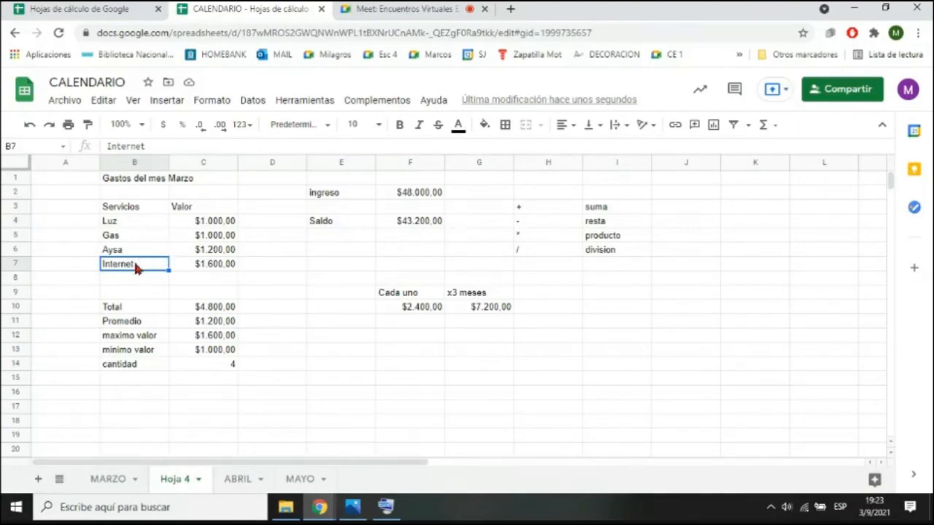
- Insert a blank row above the Aysa entry, using B6:C6 as the selected cells
left_click(114, 254)
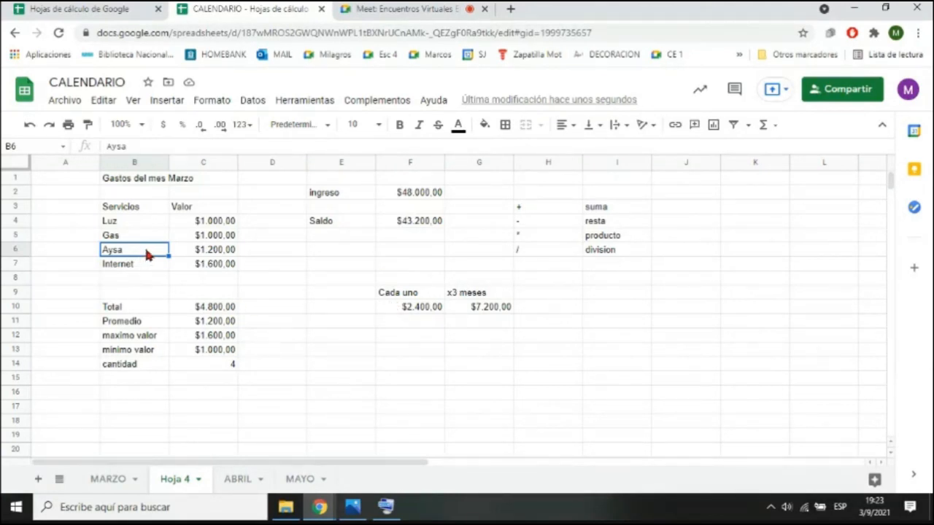
left_click_drag(147, 253, 177, 251)
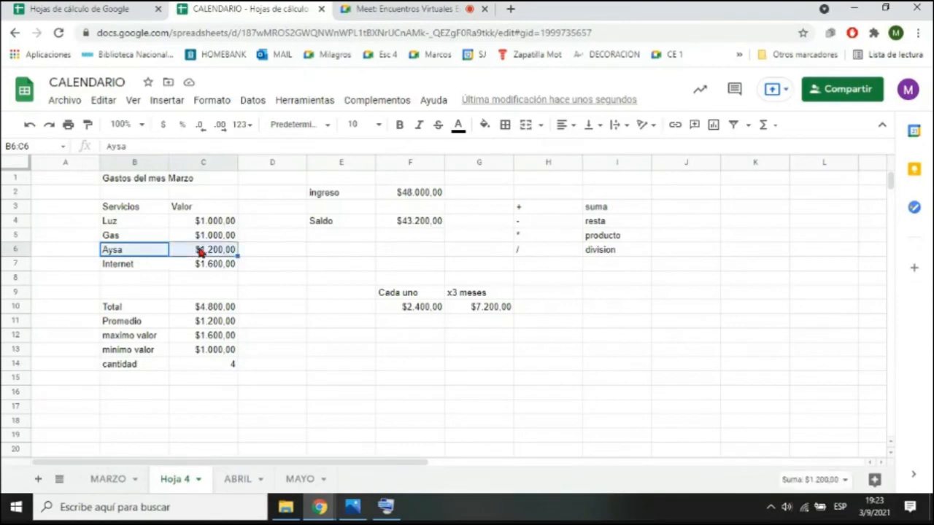
left_click_drag(149, 253, 204, 252)
left_click(181, 100)
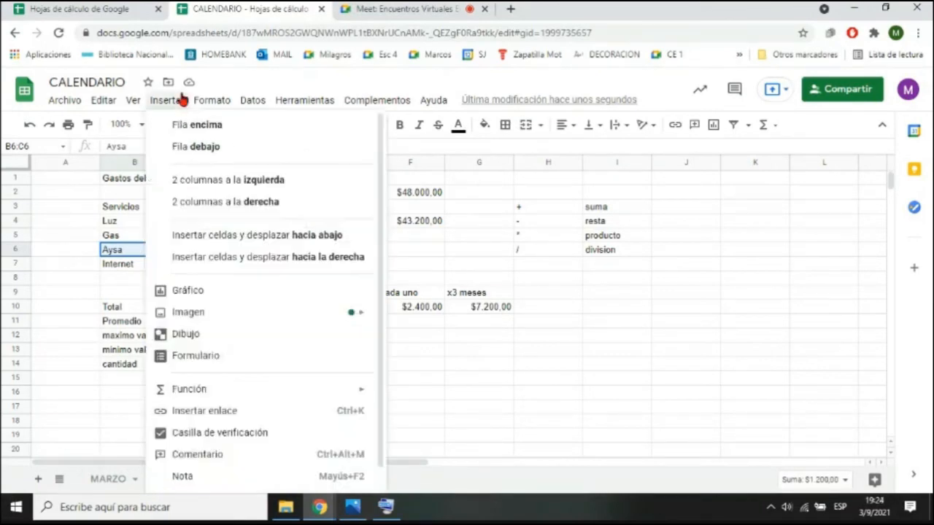
mouse_move(212, 100)
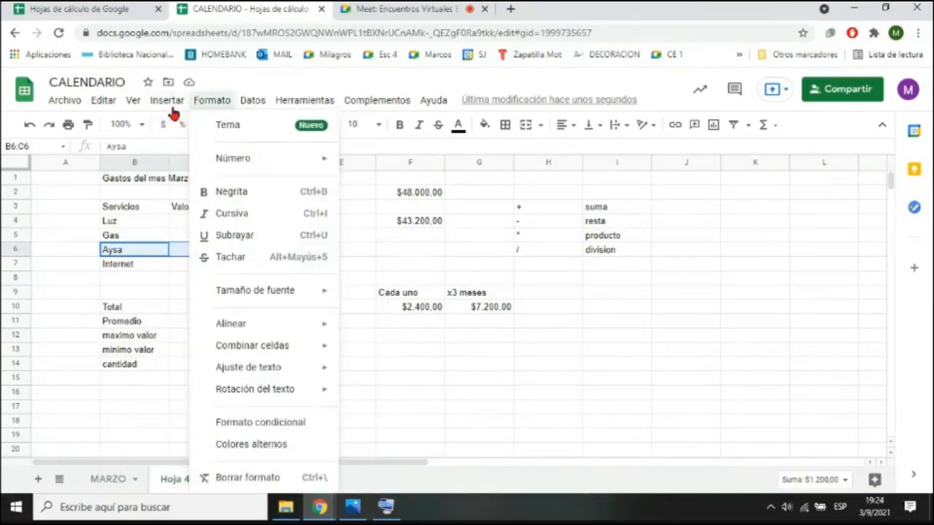
mouse_move(173, 103)
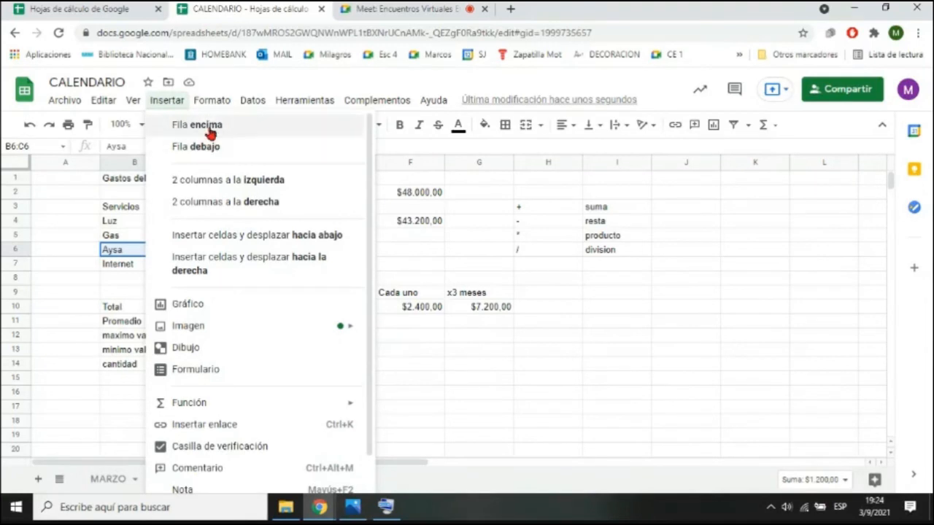
left_click(169, 108)
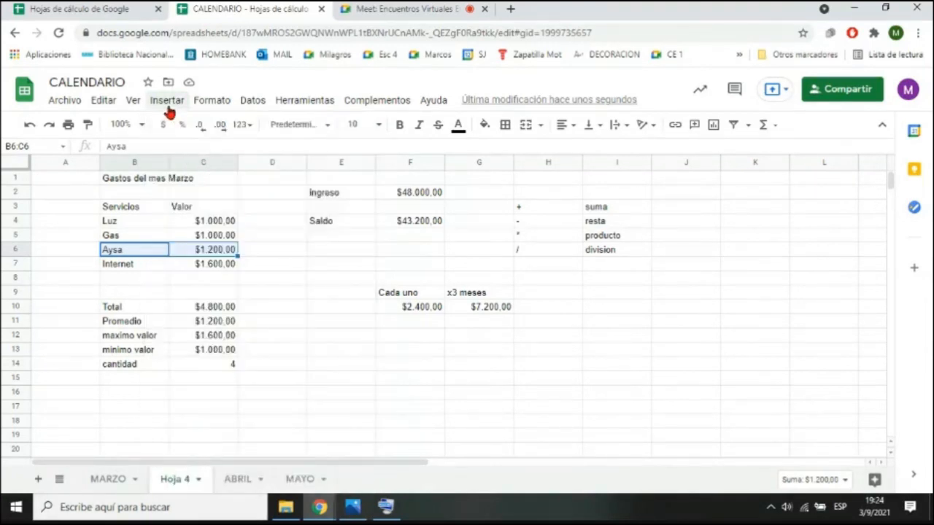
left_click(168, 108)
left_click(195, 127)
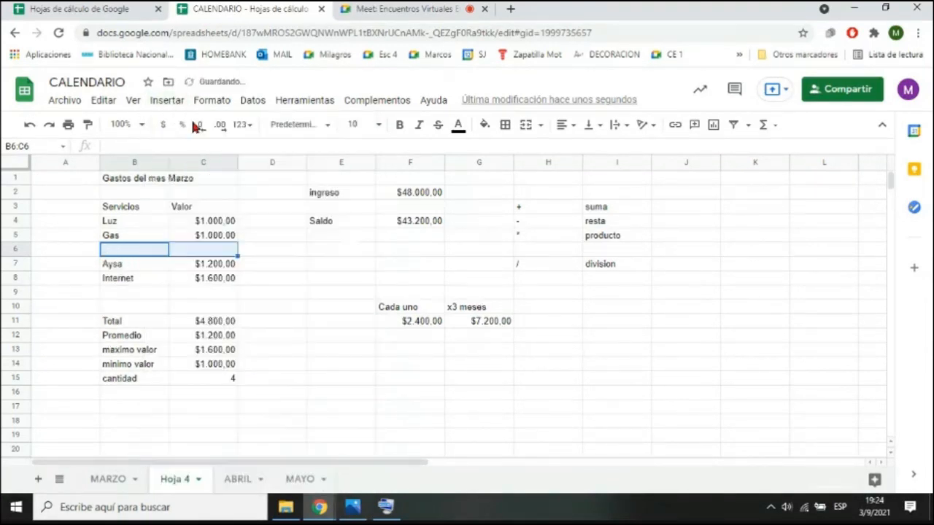
- Dismiss the linked-sheet notification and undo the row insertion above Aysa
left_click(15, 35)
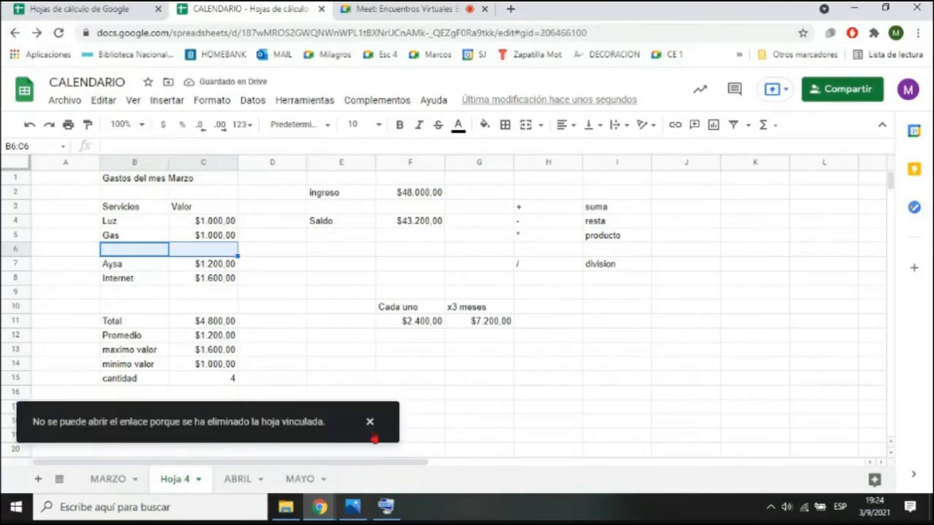
left_click(371, 422)
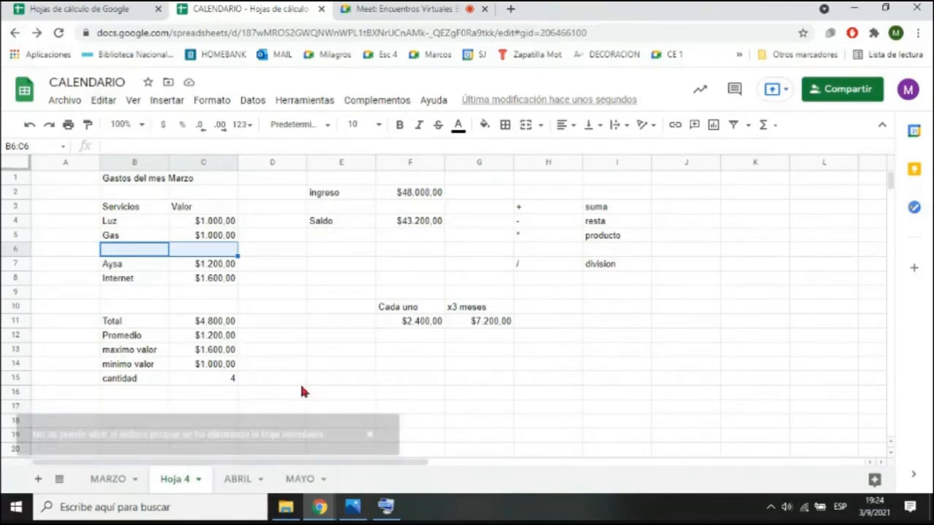
left_click(27, 125)
- Insert a blank row above the Aysa entry once more and undo that insertion
left_click(167, 101)
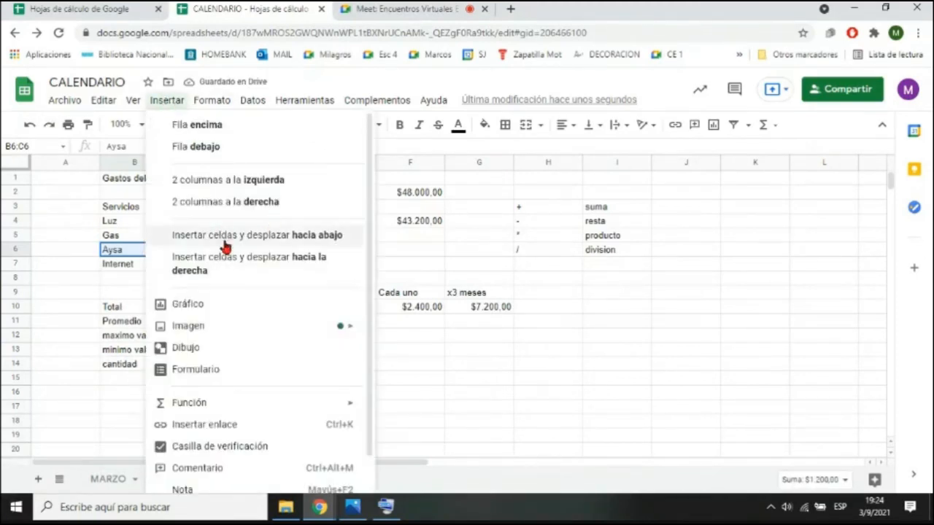
left_click(277, 134)
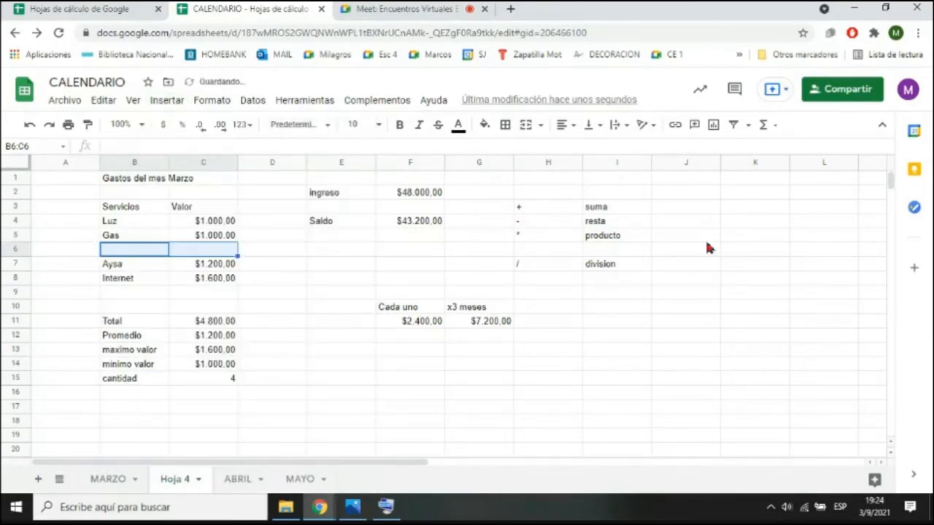
left_click(27, 131)
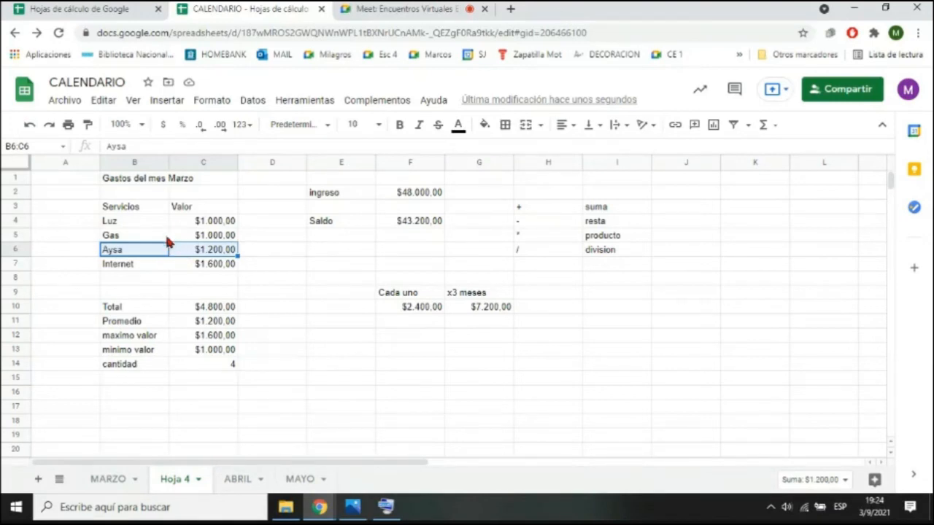
- Insert blank cells at B6:C6, shifting the Aysa entry down, and fill them with a celular expense of 2.000
left_click(157, 100)
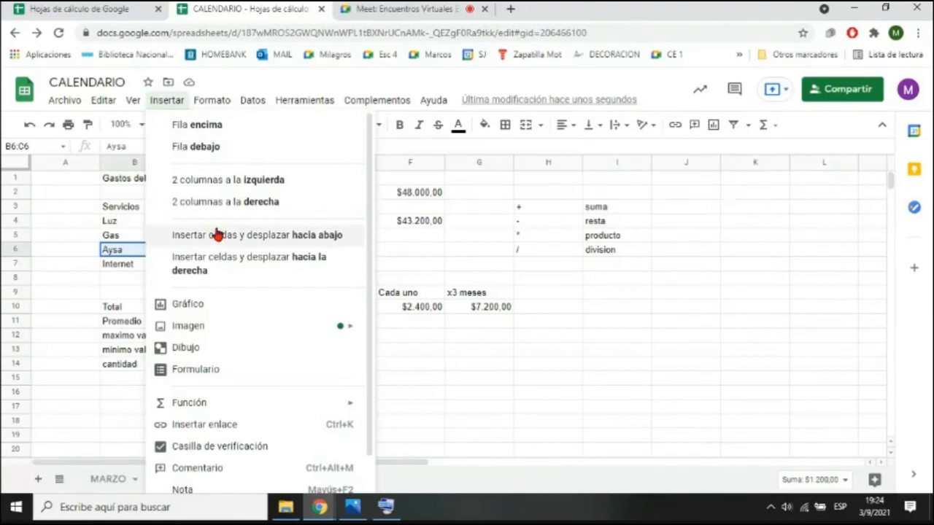
left_click(259, 241)
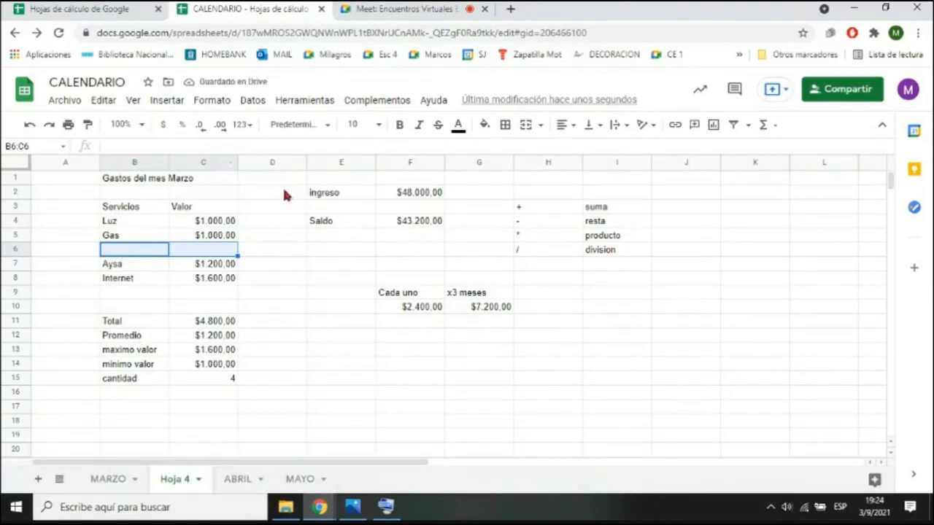
left_click(154, 248)
type("celu")
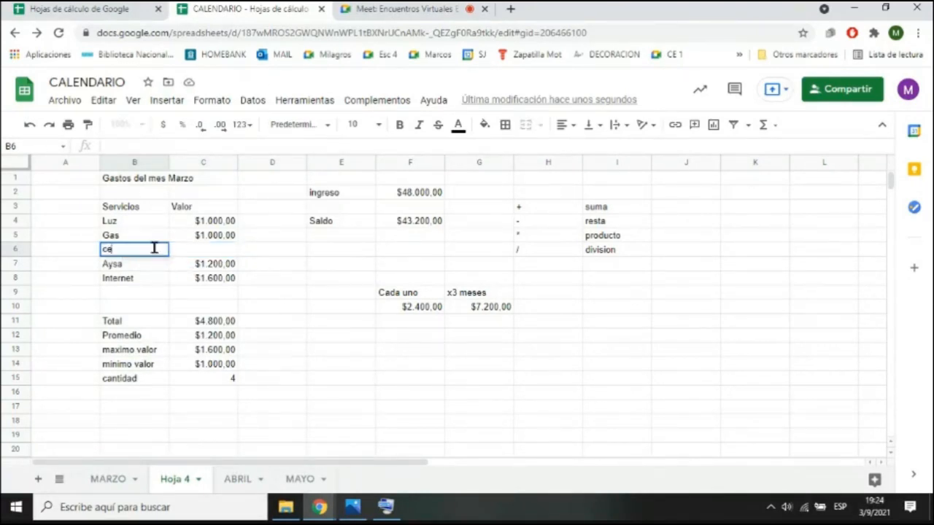
type("lar")
key("Tab")
type("2.000")
key("Return")
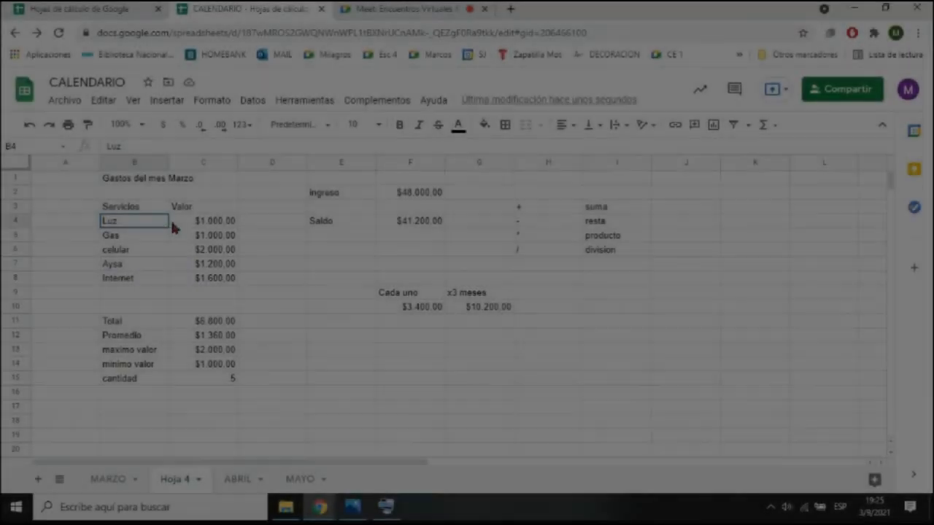
- Insert blank cells at B4:C4 above the Luz entry, shifting the existing cells down
left_click_drag(173, 227, 183, 228)
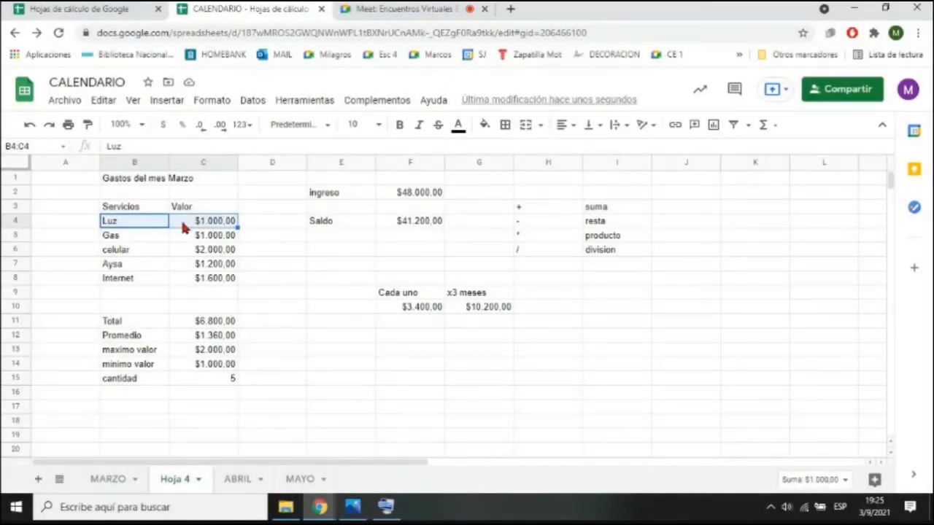
left_click(167, 100)
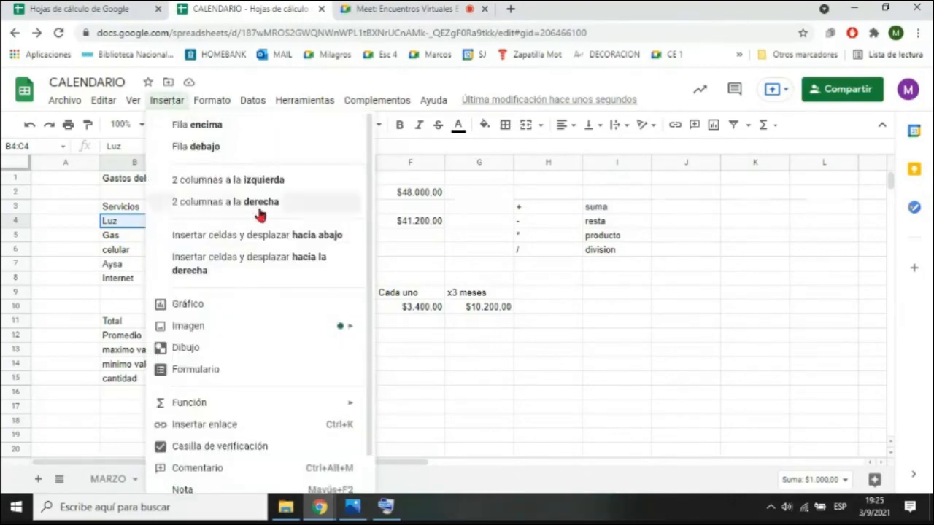
left_click(288, 236)
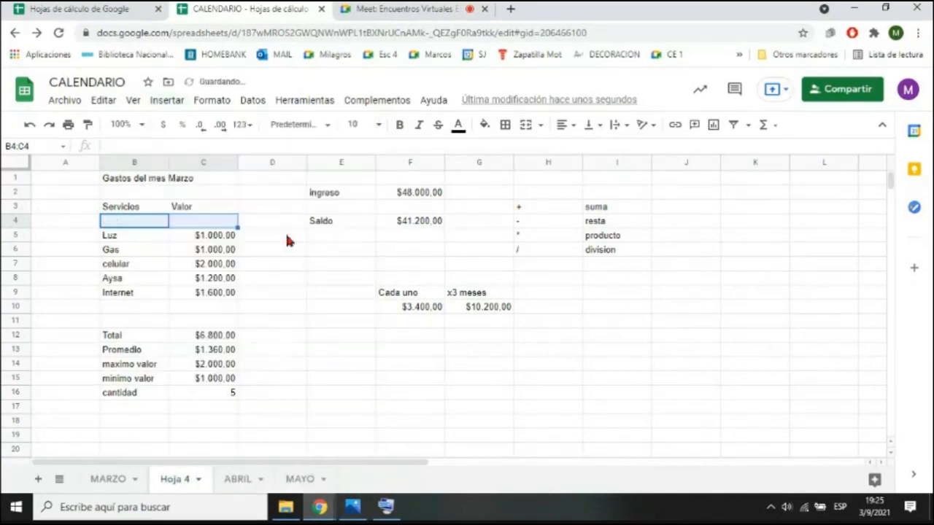